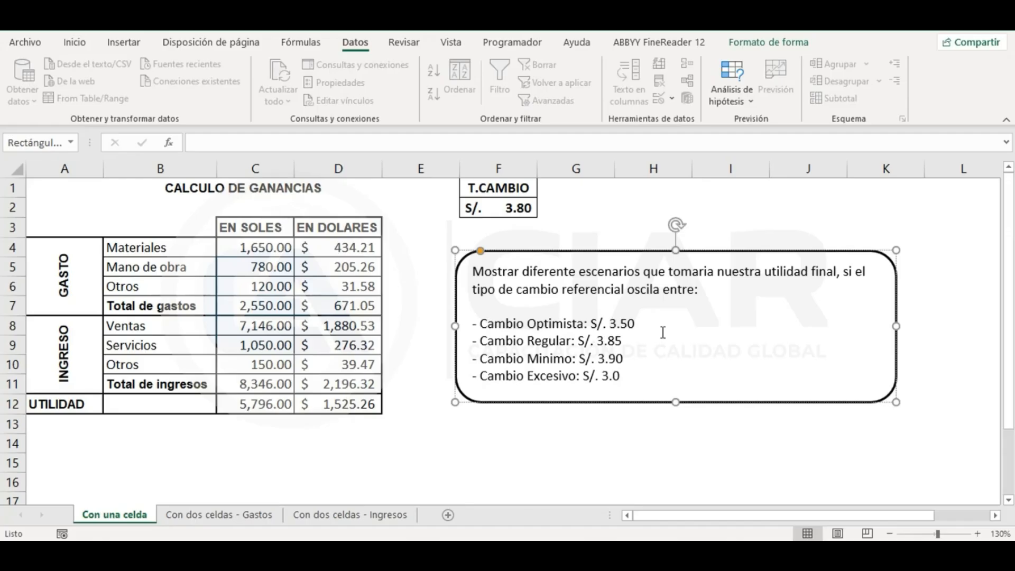
Change the Cambio Excesivo rate in the exercise text box to S/. 4.00.
key("Left")
key("Left")
key("Left")
key("BackSpace")
type("4")
left_click(556, 448)
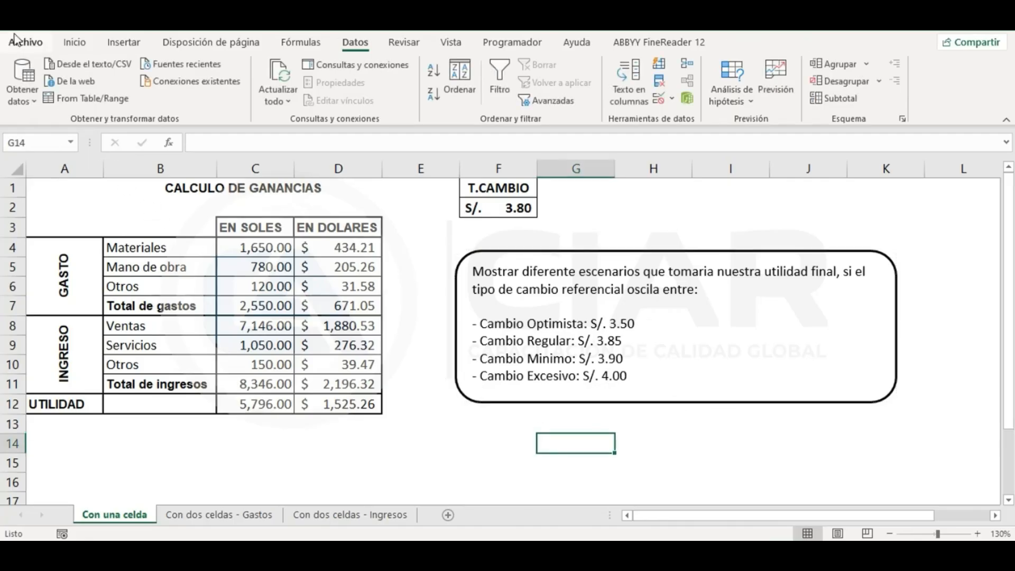
Change the Cambio Minimo rate in the exercise text box to S/. 3.45.
left_click(587, 206)
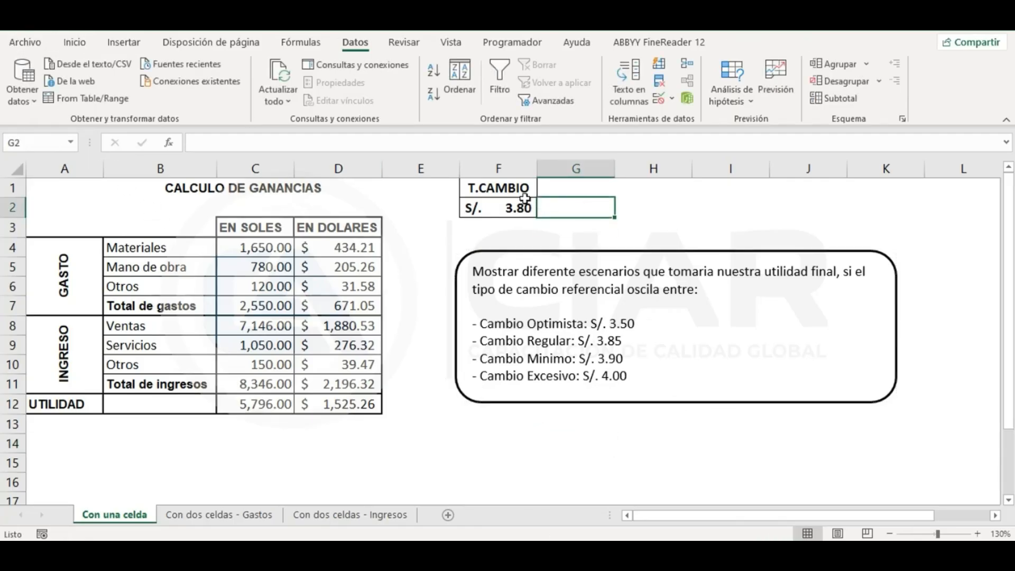
left_click(523, 203)
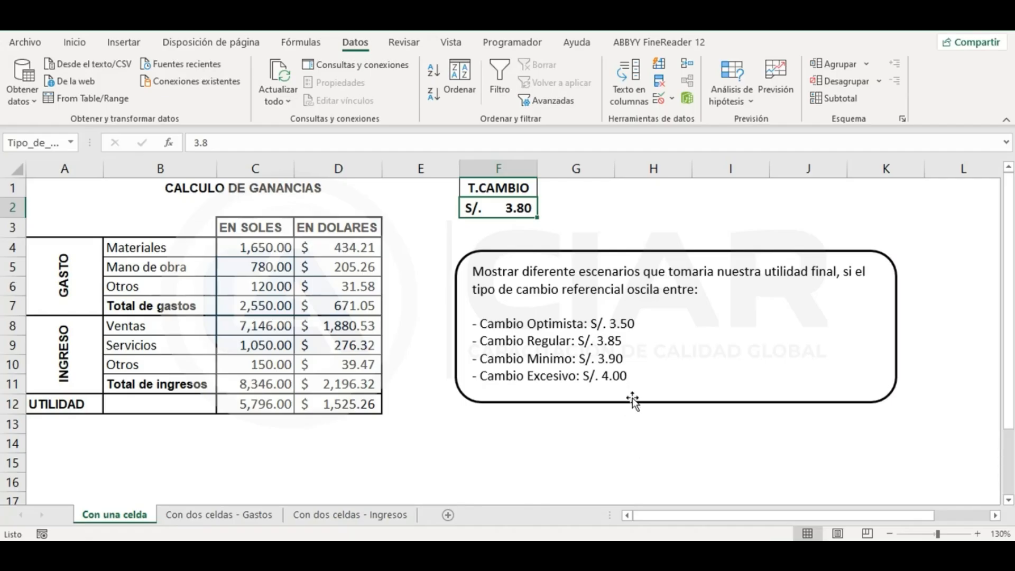
left_click(616, 358)
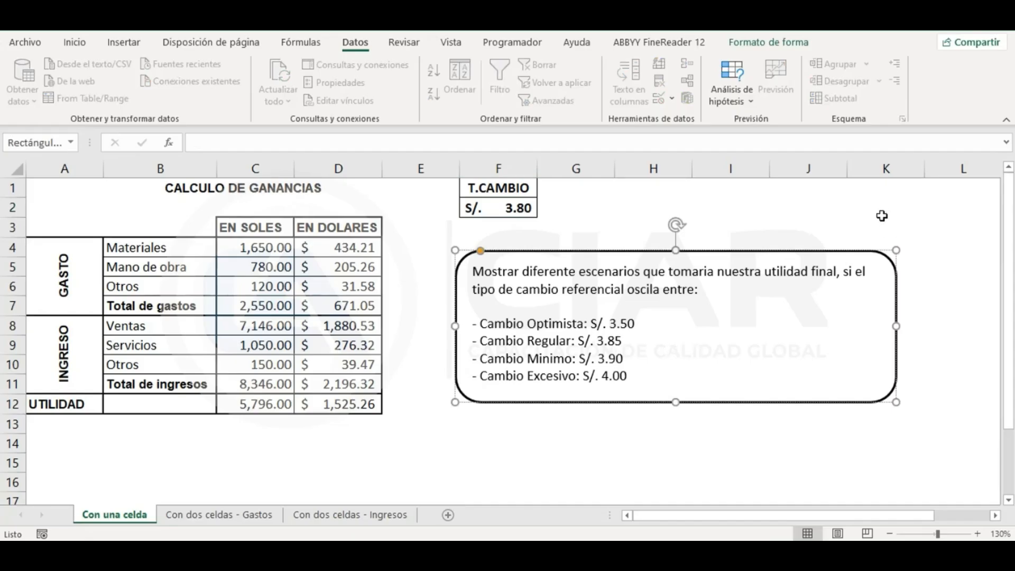
key("BackSpace")
type("45")
left_click(881, 213)
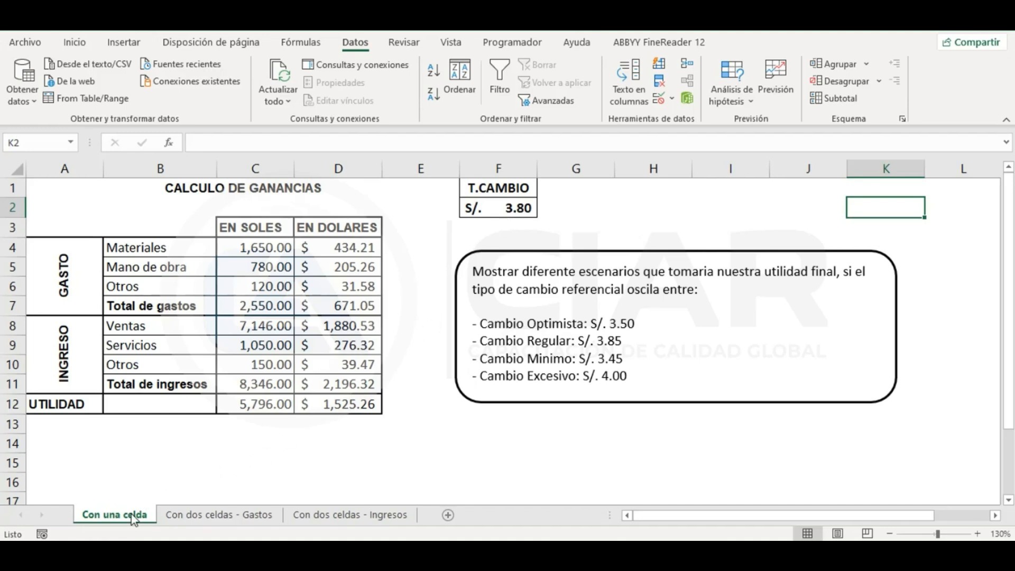
On the Con dos celdas - Gastos sheet, correct "oscilen" to "oscilan" in the exercise text box.
left_click(525, 210)
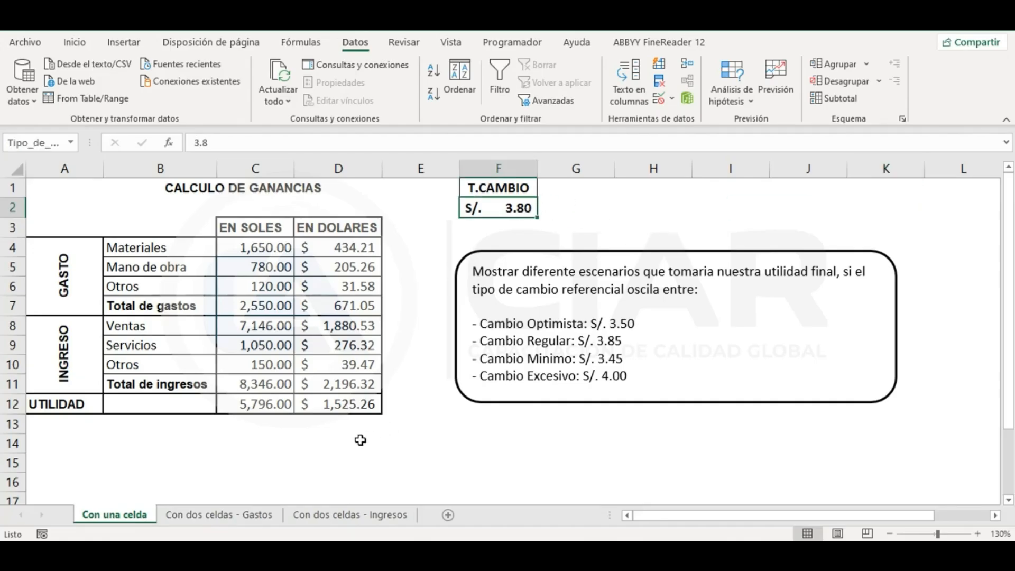
left_click(210, 521)
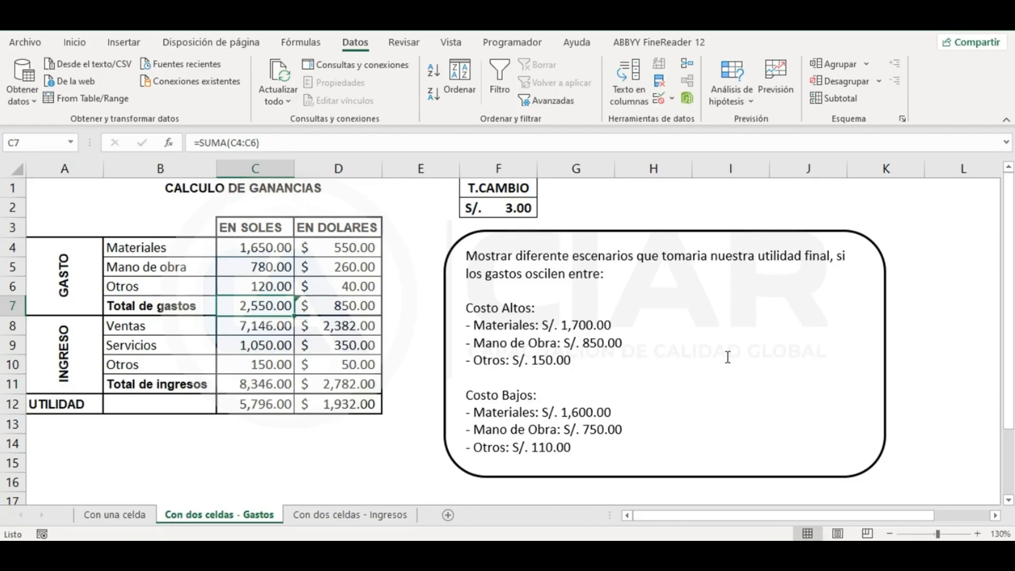
left_click(268, 400)
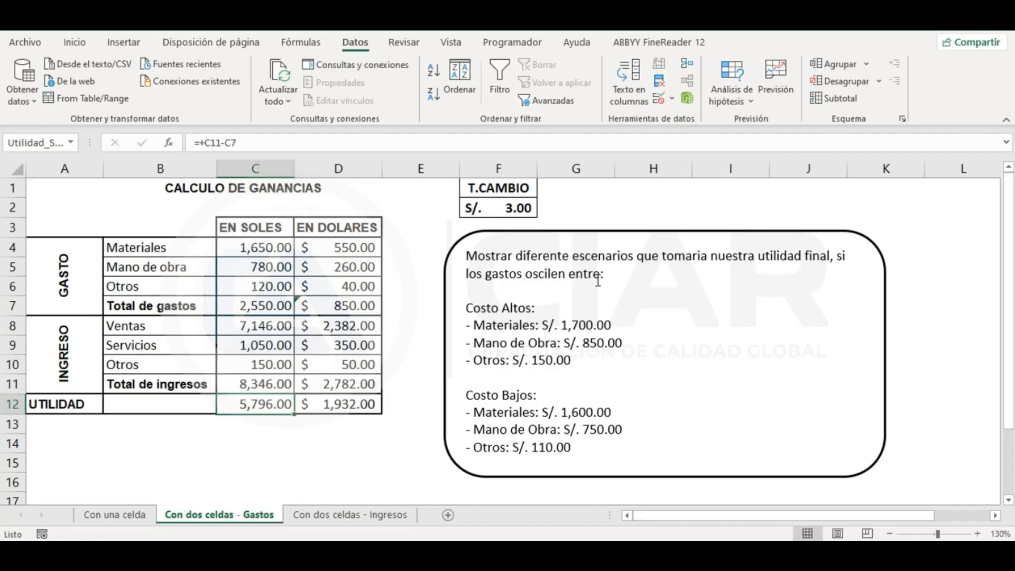
left_click(559, 274)
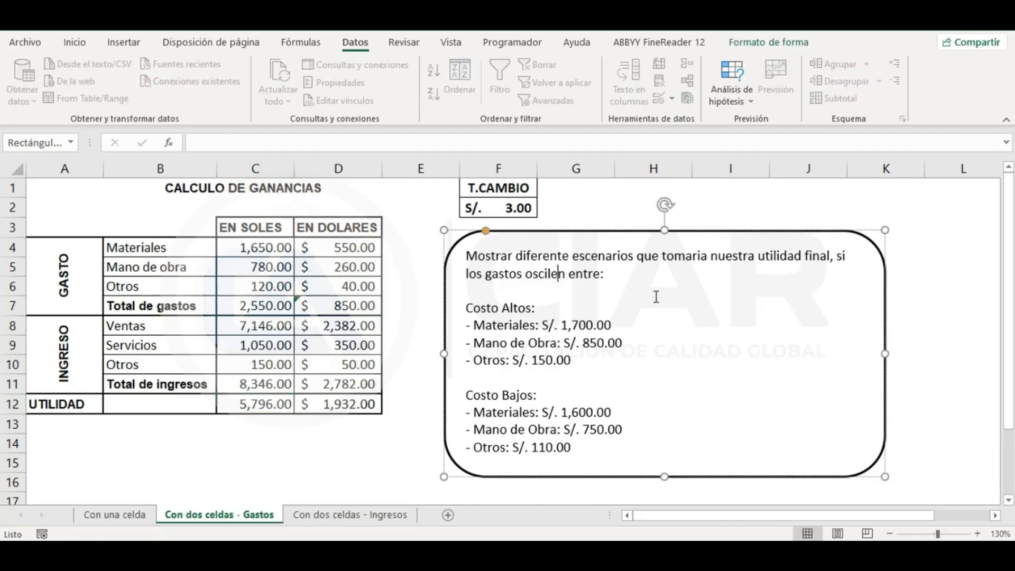
key("BackSpace")
type("a")
left_click(902, 196)
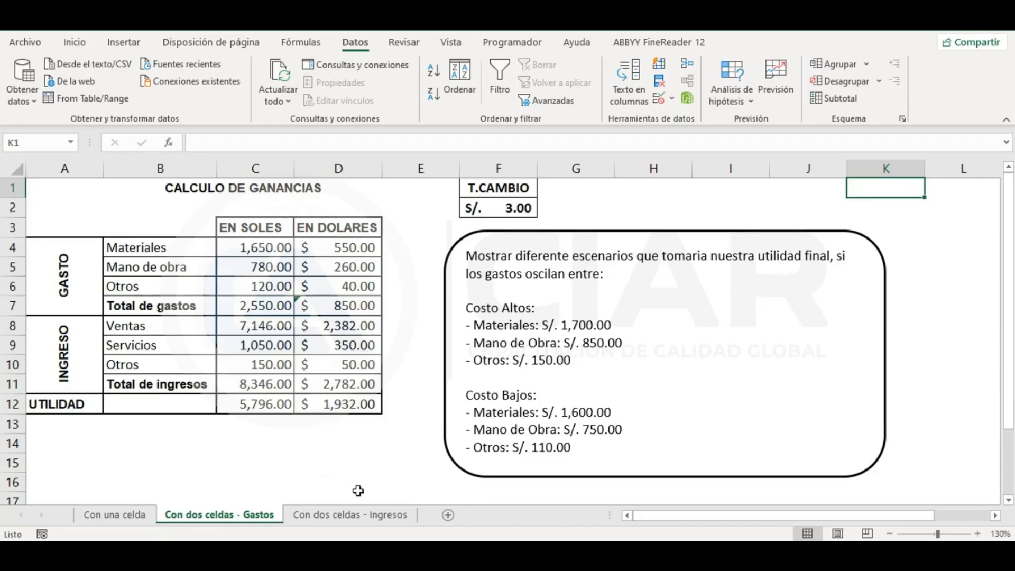
Check the Con dos celdas - Ingresos sheet, then open the Scenario Manager on the Con una celda sheet.
left_click(366, 520)
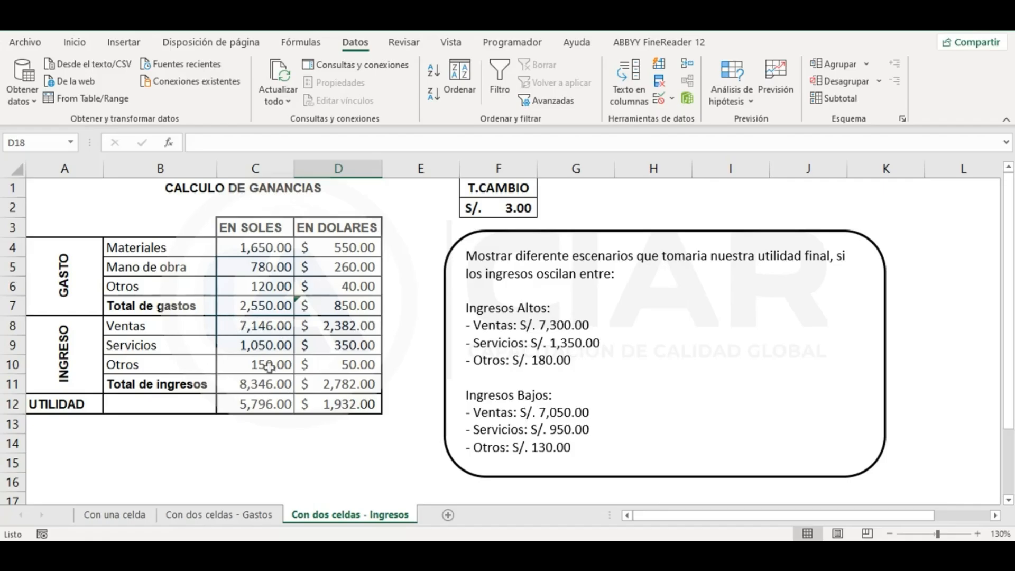
left_click(116, 517)
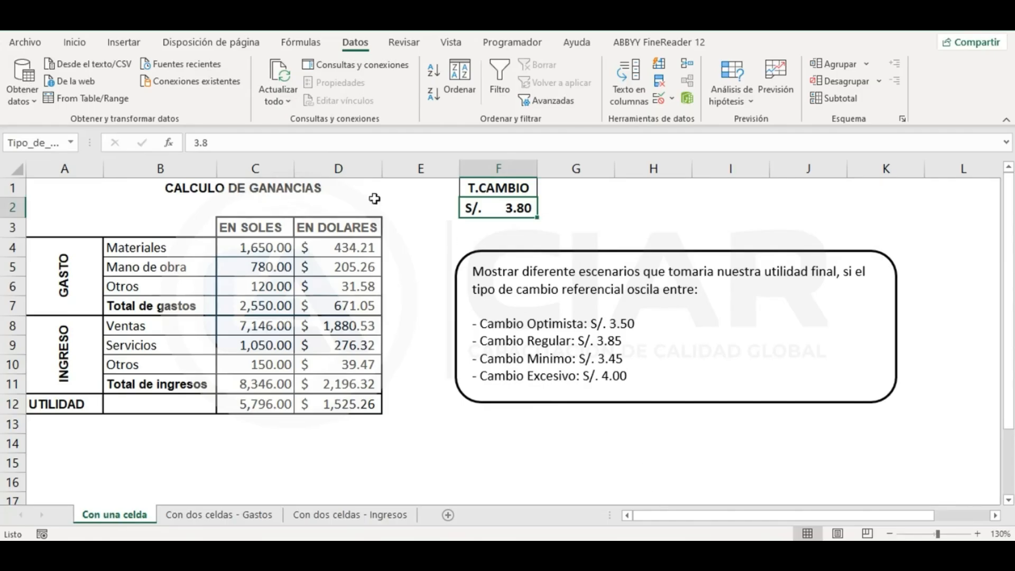
left_click(359, 198)
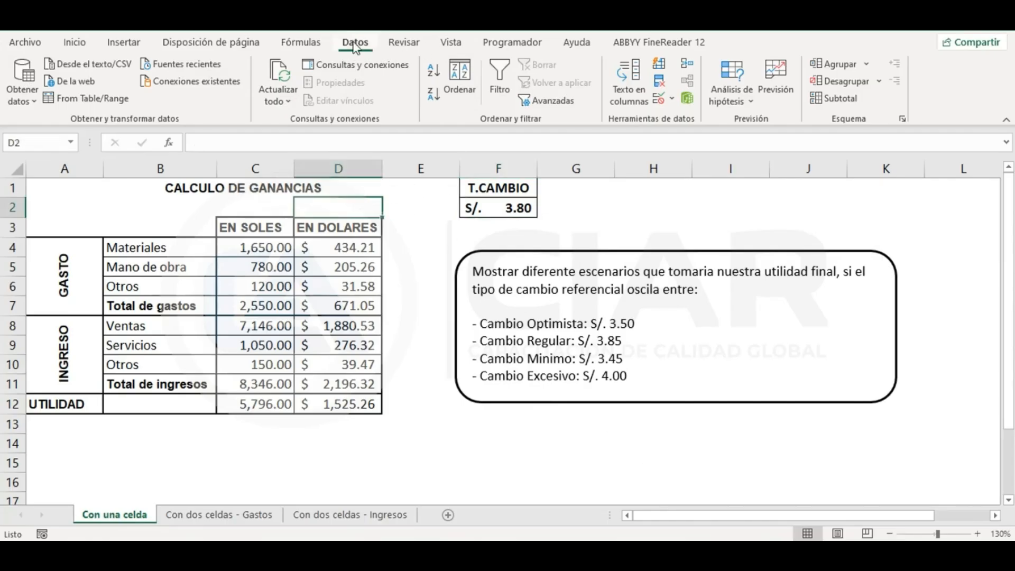
left_click(753, 102)
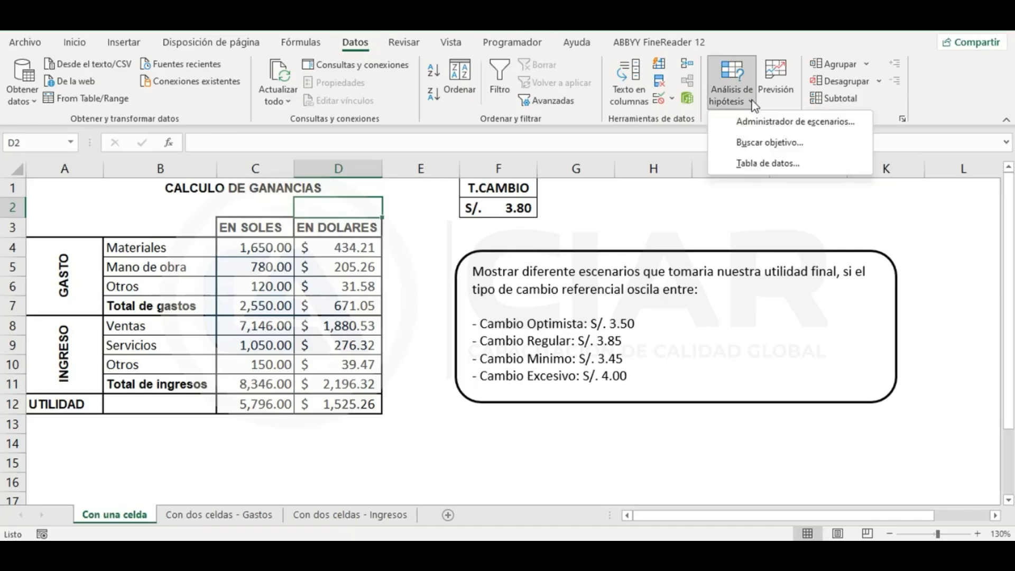
left_click(776, 122)
left_click_drag(769, 225, 734, 114)
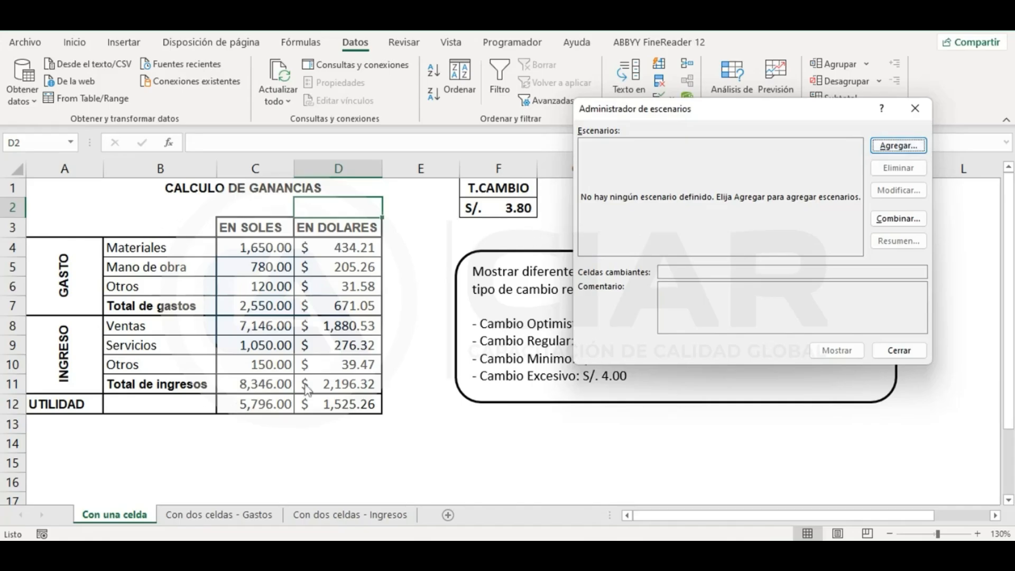
Start a scenario named "tipo cambio actual" with the exchange rate cell F2 as its changing cell.
left_click(910, 148)
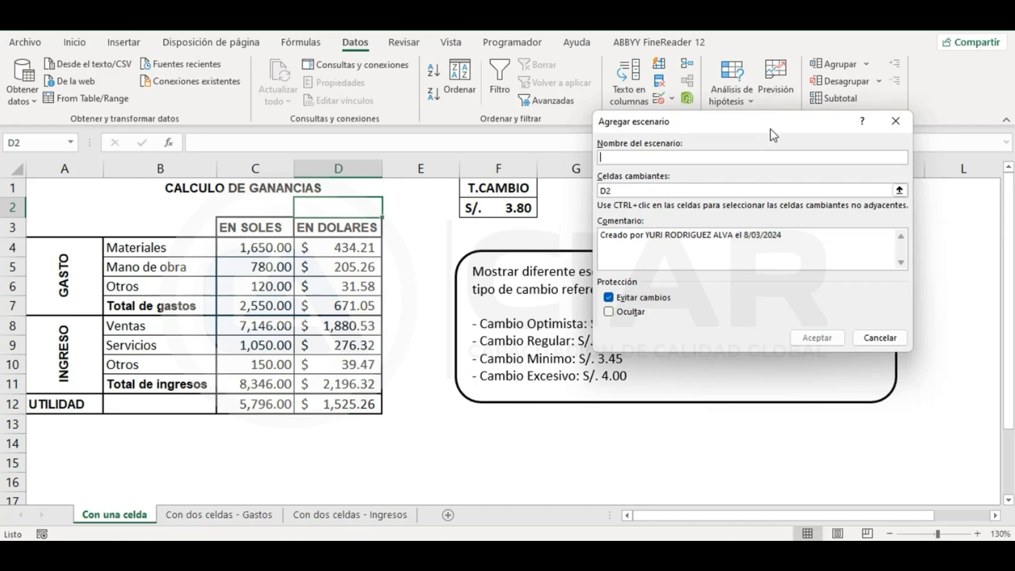
type("tipo ")
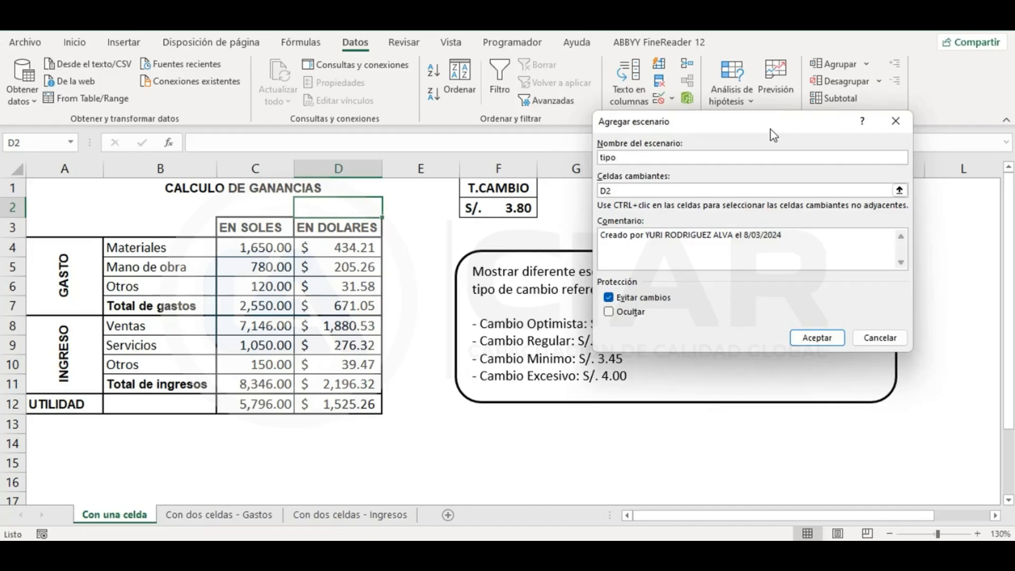
type("cambio actual")
double_click(605, 190)
left_click(523, 208)
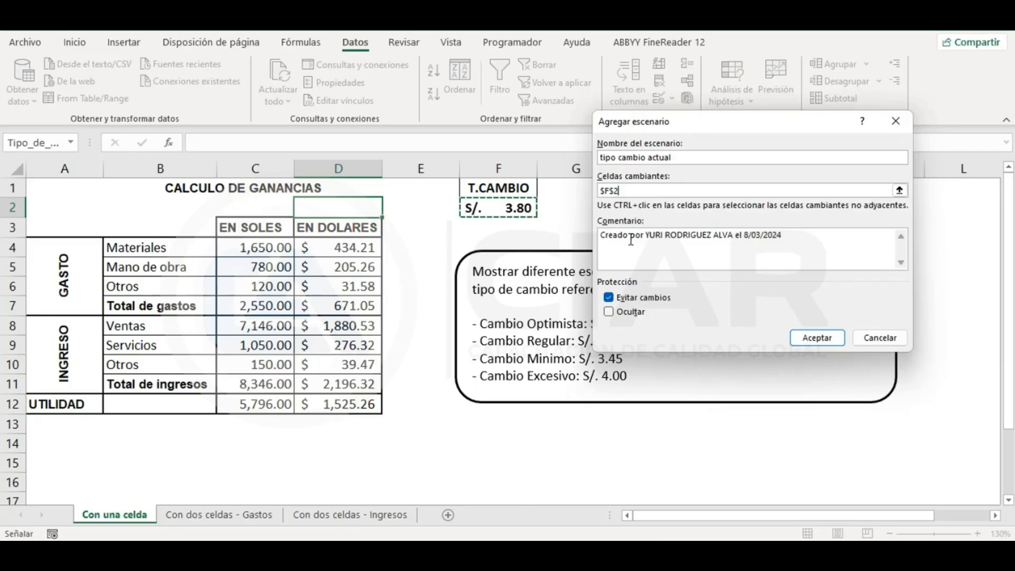
Edit the scenario name so it starts with a capital T, and accept the scenario definition.
left_click(602, 158)
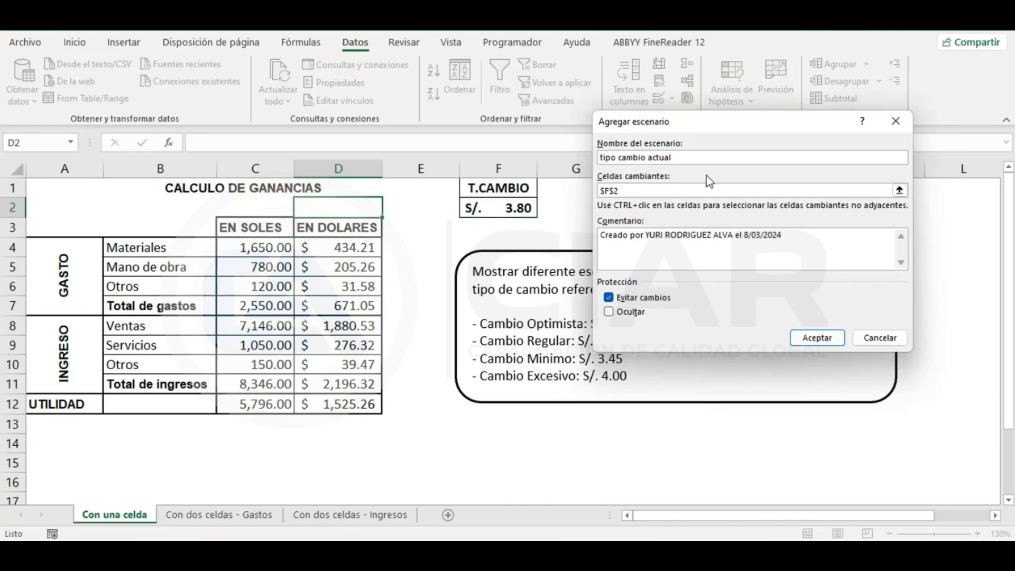
key("Delete")
type("T")
key("Left")
key("BackSpace")
key("BackSpace")
key("BackSpace")
key("BackSpace")
key("BackSpace")
key("BackSpace")
key("BackSpace")
left_click(825, 339)
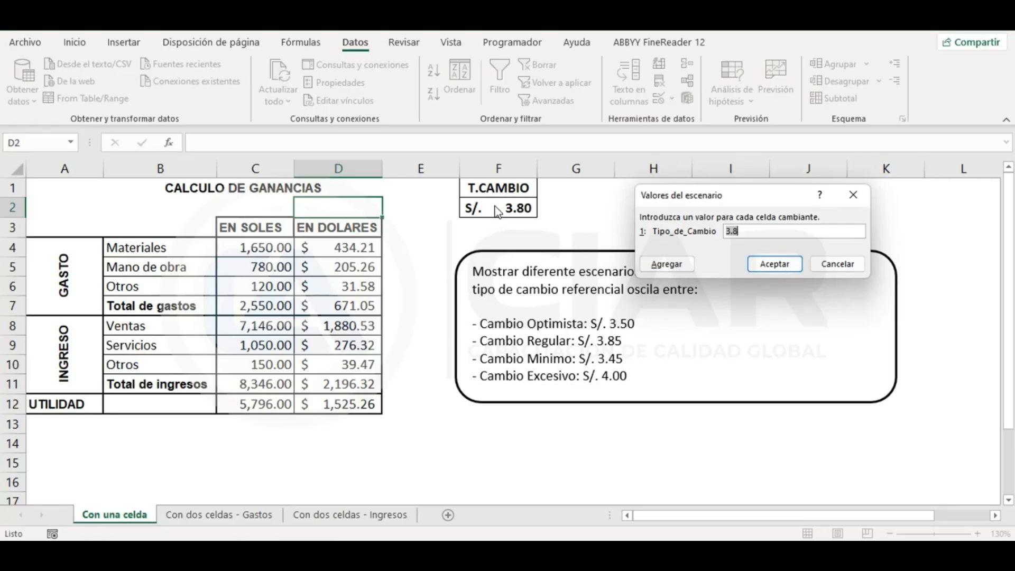
Keep 3.8 as the Tipo_de_Cambio value for the current-rate scenario and proceed to adding another scenario.
left_click(760, 231)
left_click_drag(752, 231, 726, 238)
left_click(750, 230)
left_click_drag(782, 198, 792, 159)
left_click(680, 231)
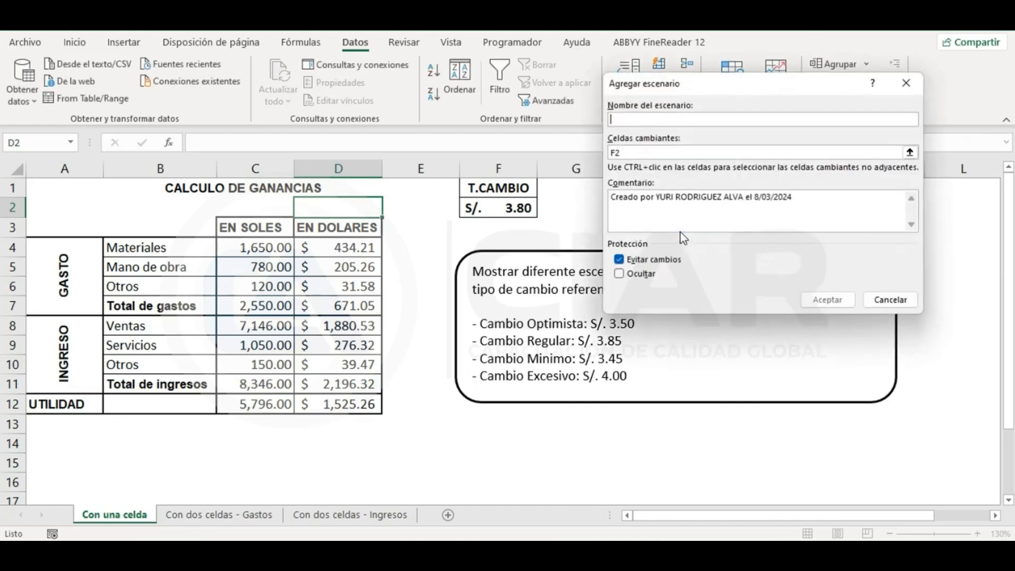
Add a scenario named "Cambio optimista" for cell F2 with a Tipo_de_Cambio value of 3.5.
left_click_drag(751, 86, 794, 189)
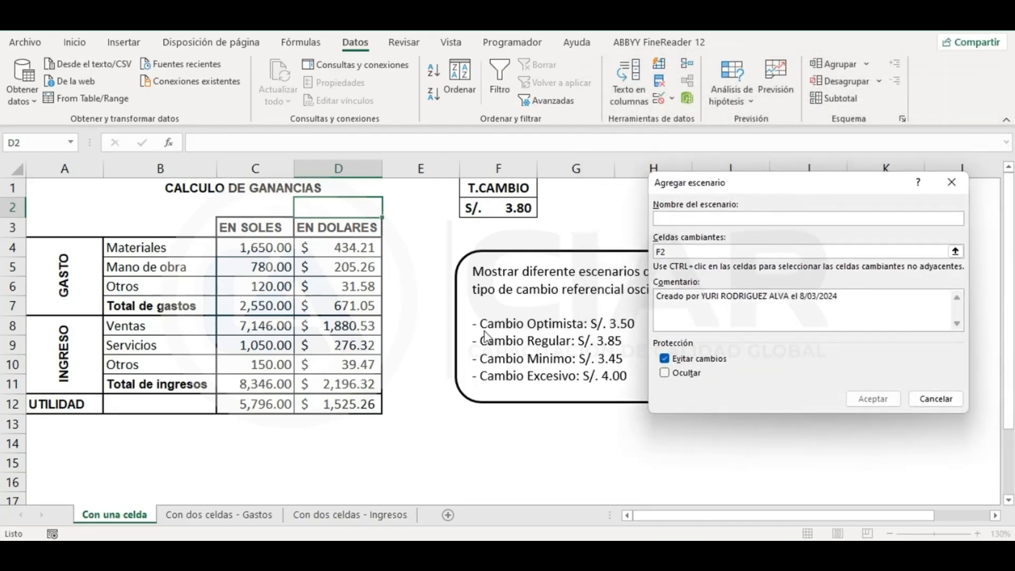
left_click(712, 217)
type("Ca")
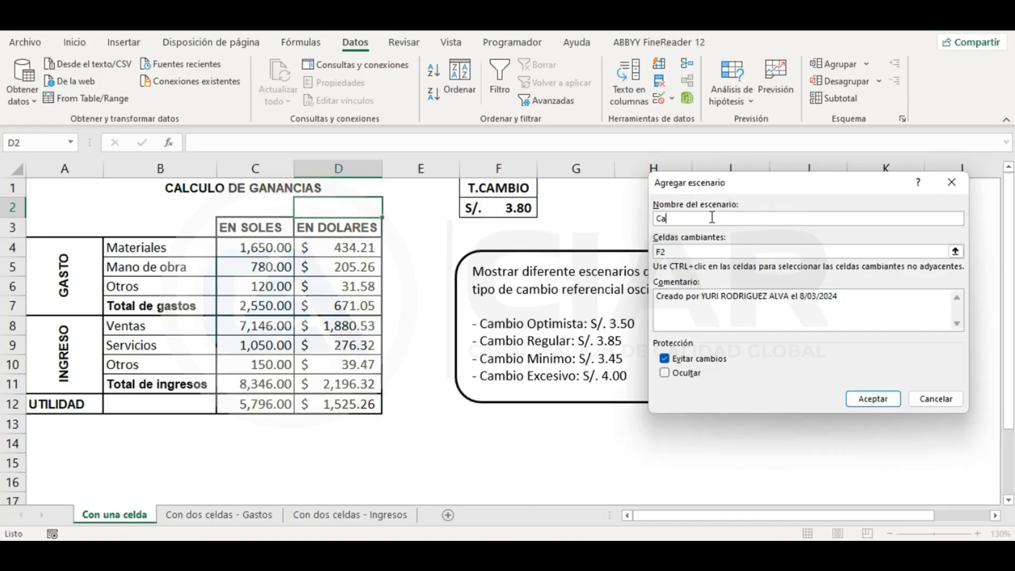
type("mbio opt")
key("BackSpace")
type("timista")
left_click(884, 404)
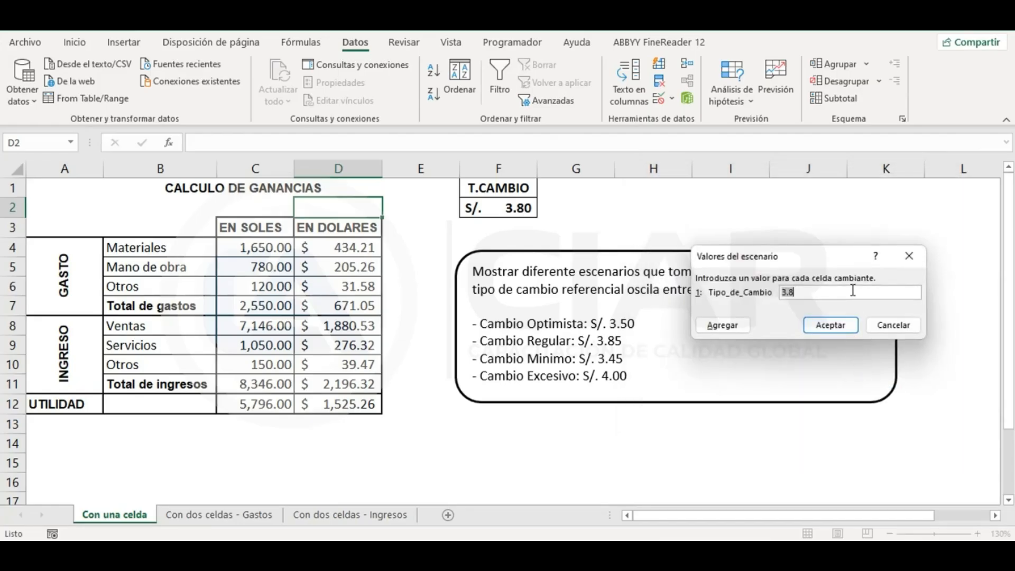
type("3.5")
left_click(730, 325)
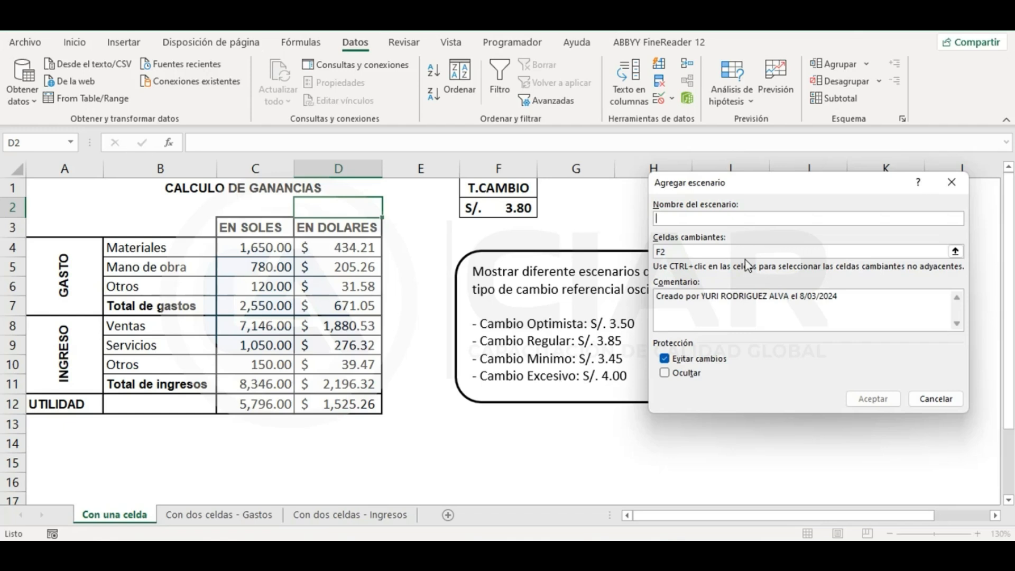
Add a scenario named "Cambio regular" for cell F2 with a Tipo_de_Cambio value of 3.85.
type("Cambio ")
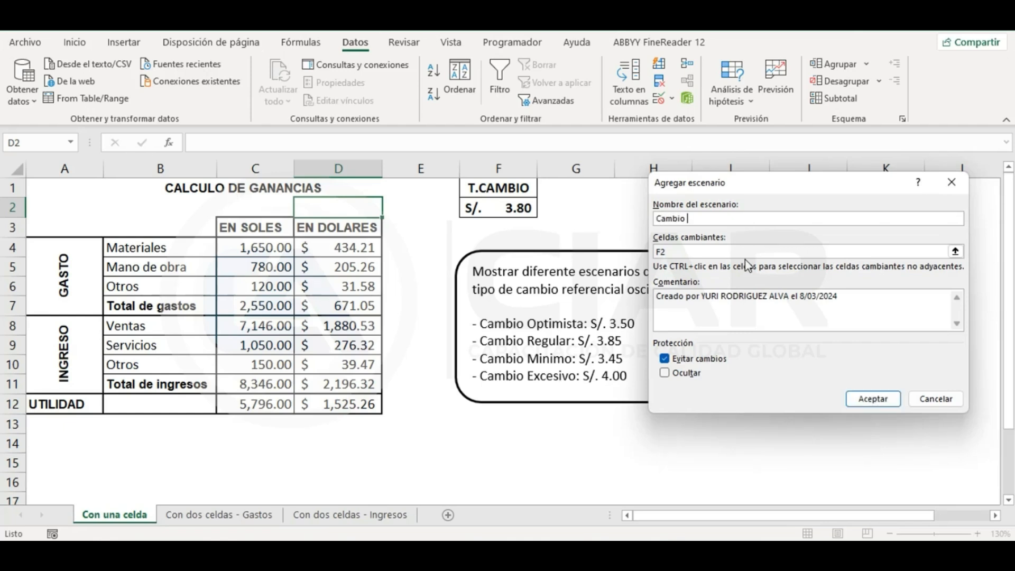
type("regular")
left_click(861, 399)
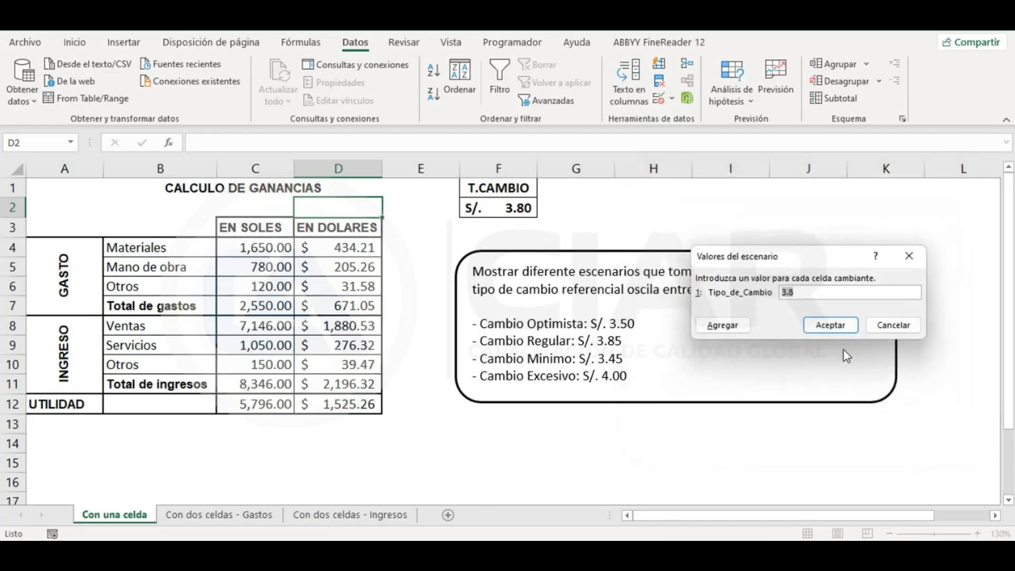
type("3.85")
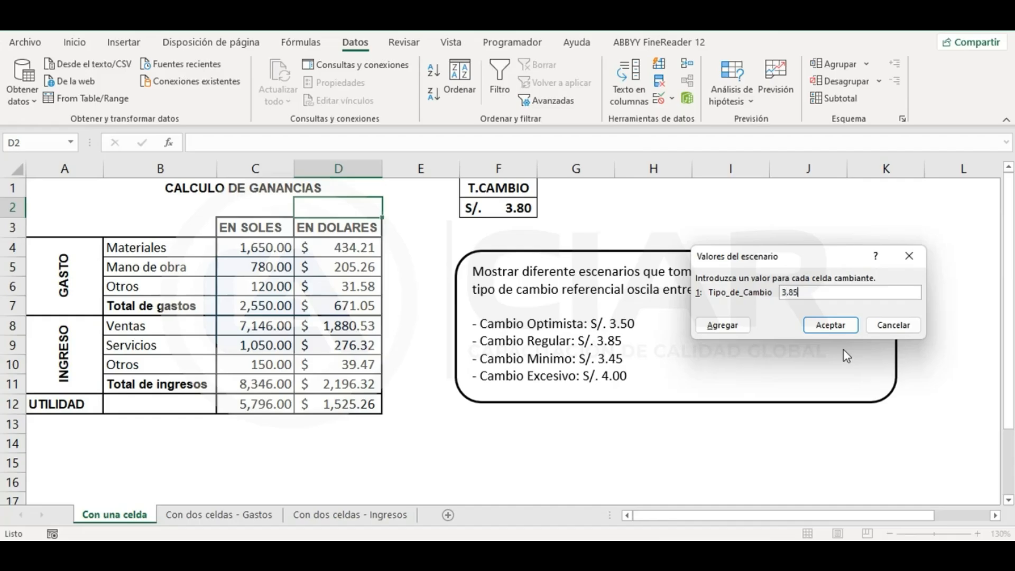
left_click(711, 326)
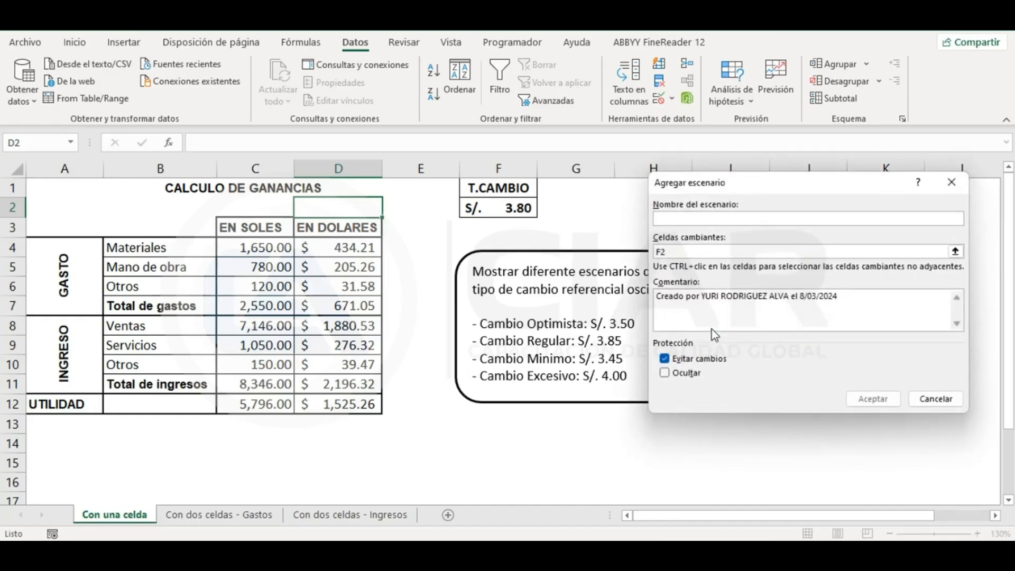
Add a scenario named "Cambio Minimo" for cell F2 with a Tipo_de_Cambio value of 3.45.
type("Cambio Minimo")
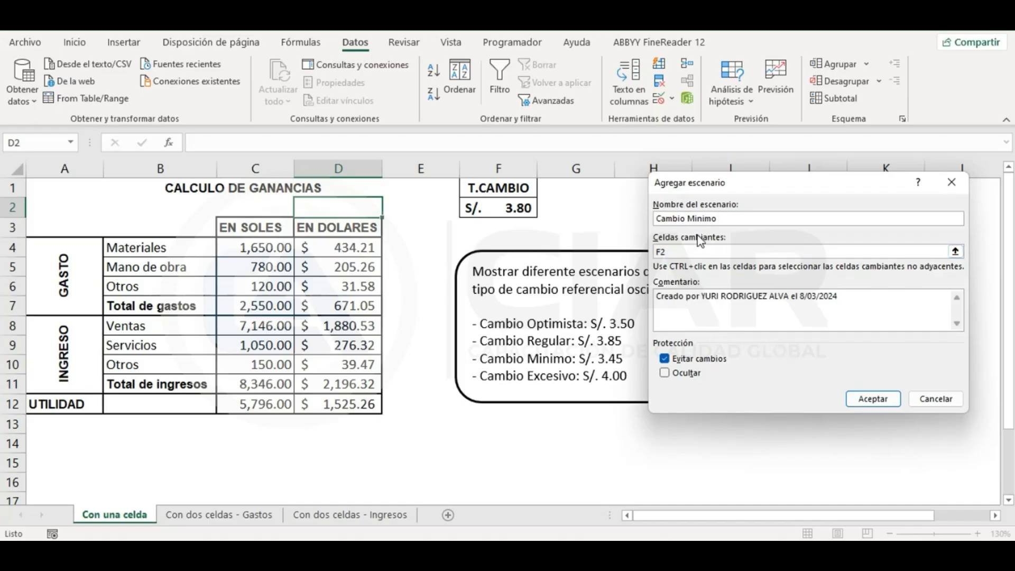
left_click(872, 400)
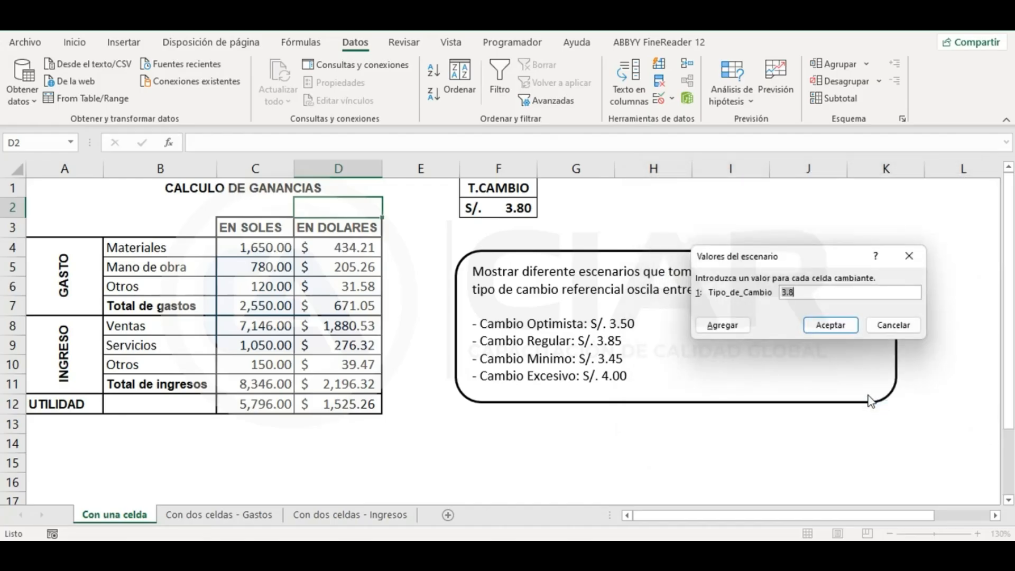
type("3.45")
left_click(741, 324)
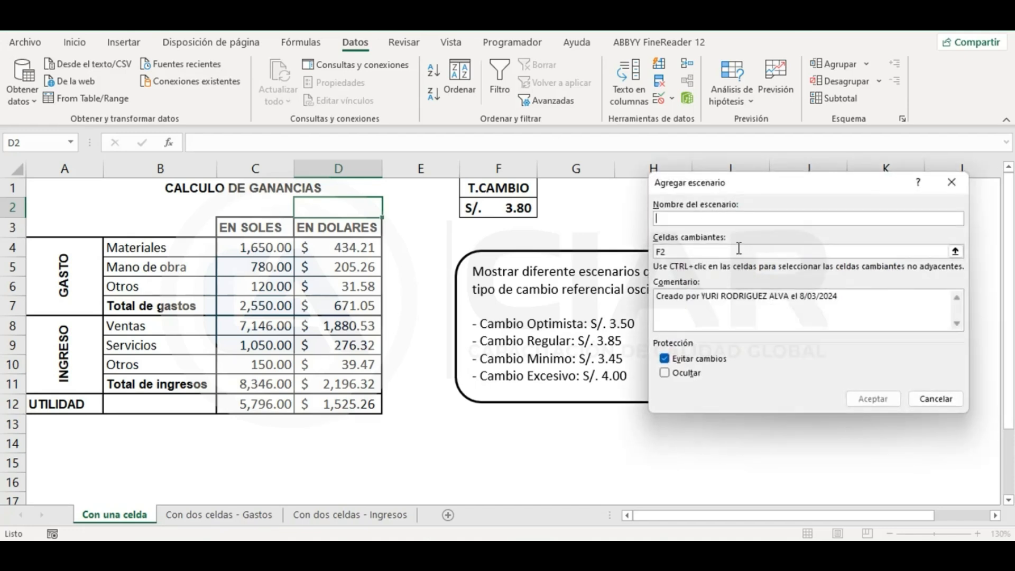
Add a scenario named "Cambio Excesivo" for cell F2 with a Tipo_de_Cambio value of 4.00 and finish adding scenarios.
type("Cambio E")
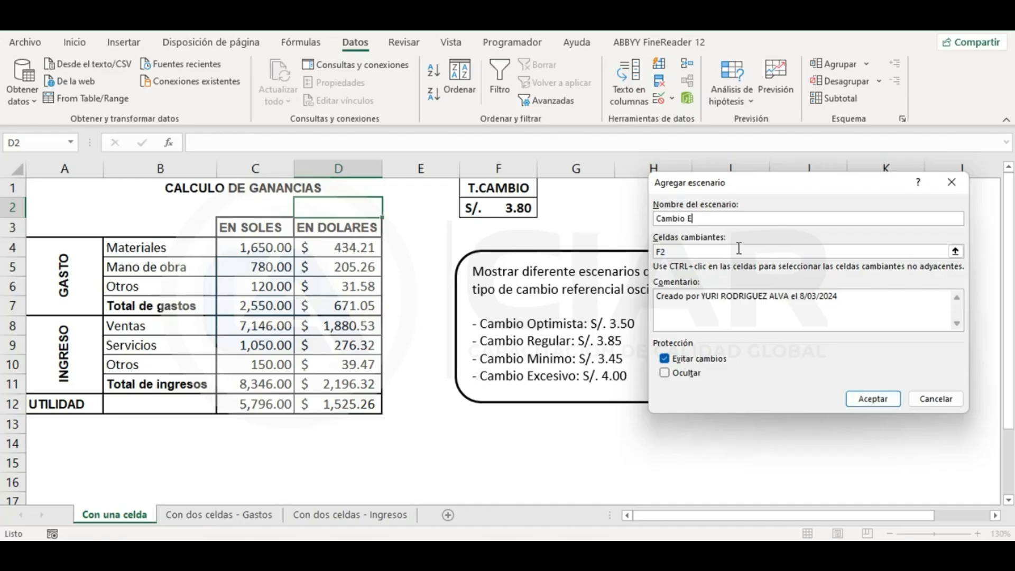
type("xcesivo")
left_click(872, 398)
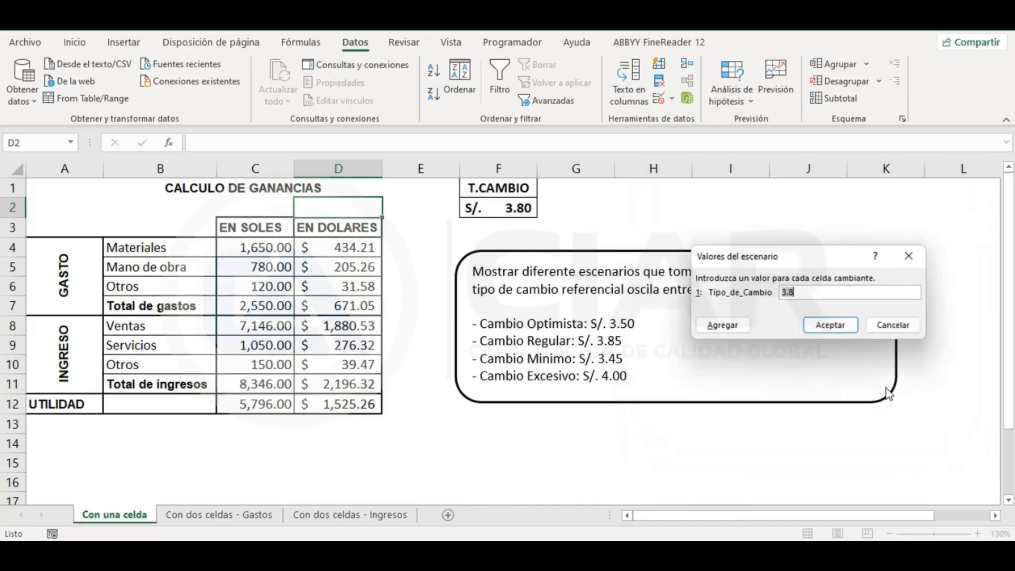
type("4.00")
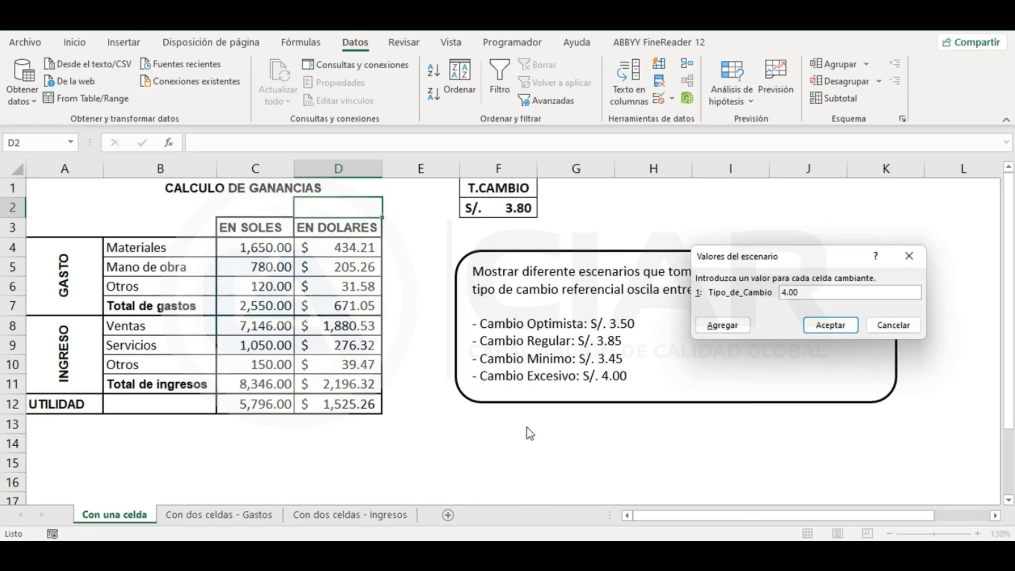
left_click(834, 326)
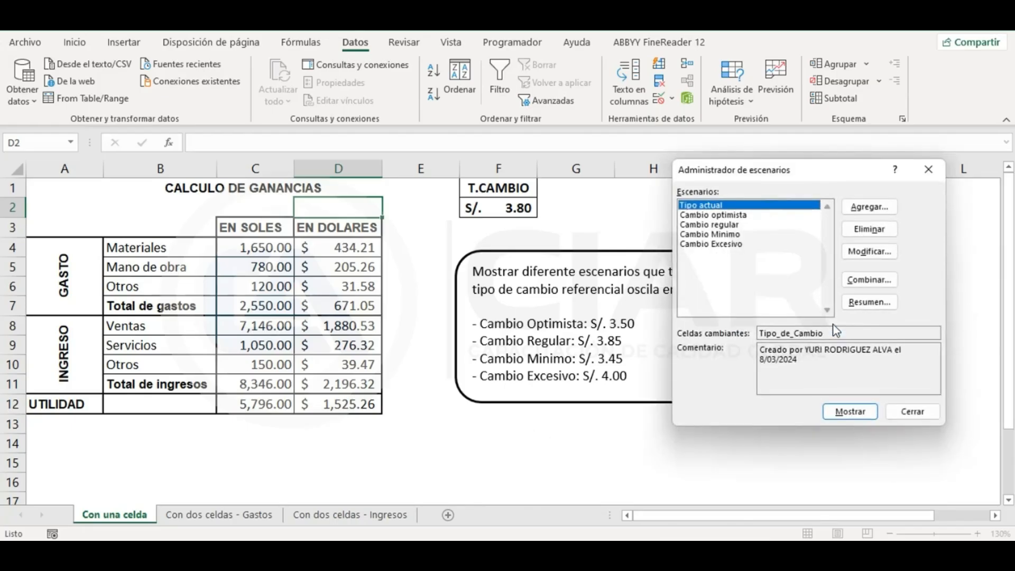
Generate a scenario summary report of type Resumen using the profit in soles, cell C12, as the result cell.
left_click_drag(814, 174, 820, 149)
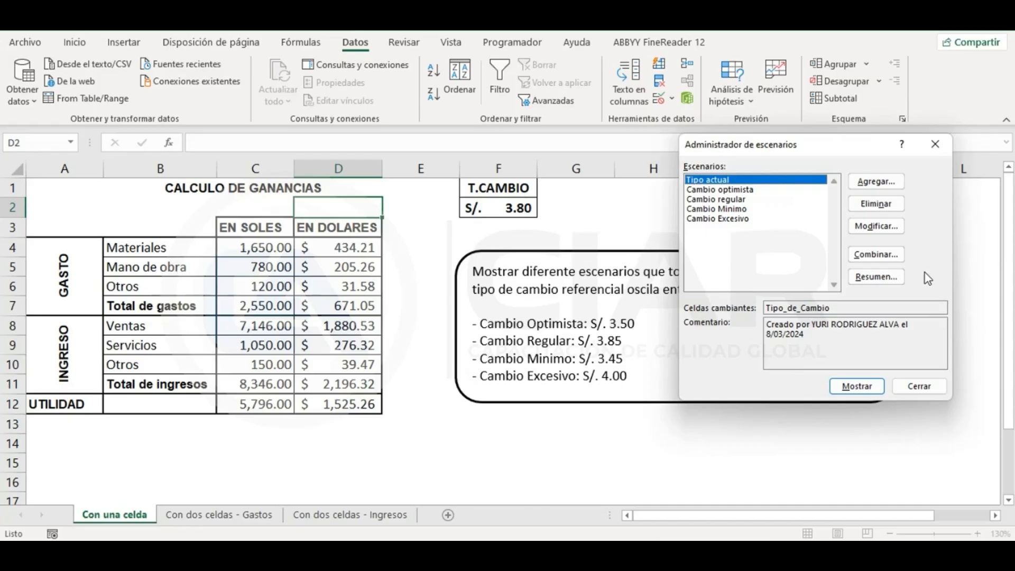
left_click(893, 281)
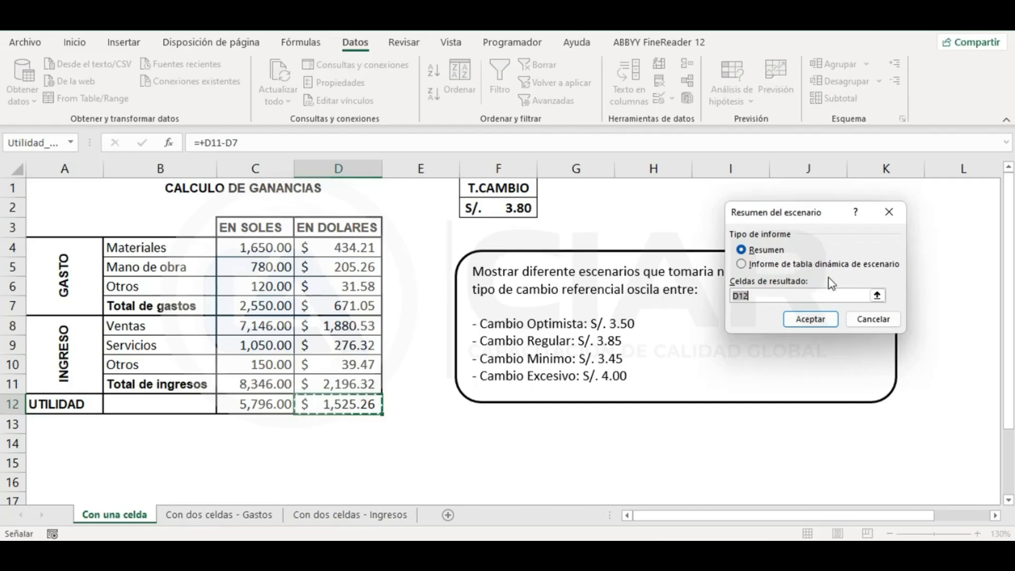
left_click_drag(822, 221, 791, 186)
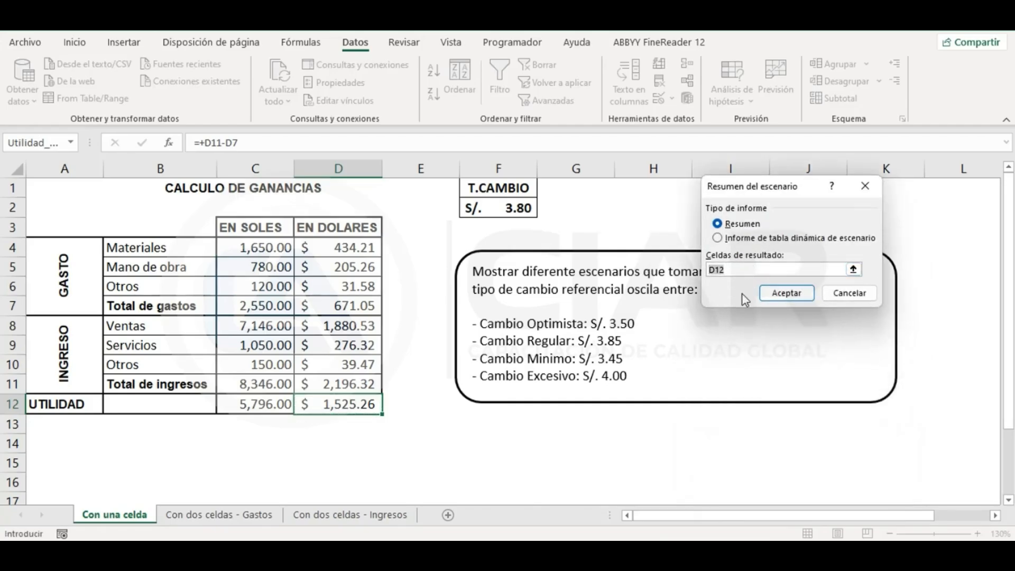
key("BackSpace")
left_click(257, 400)
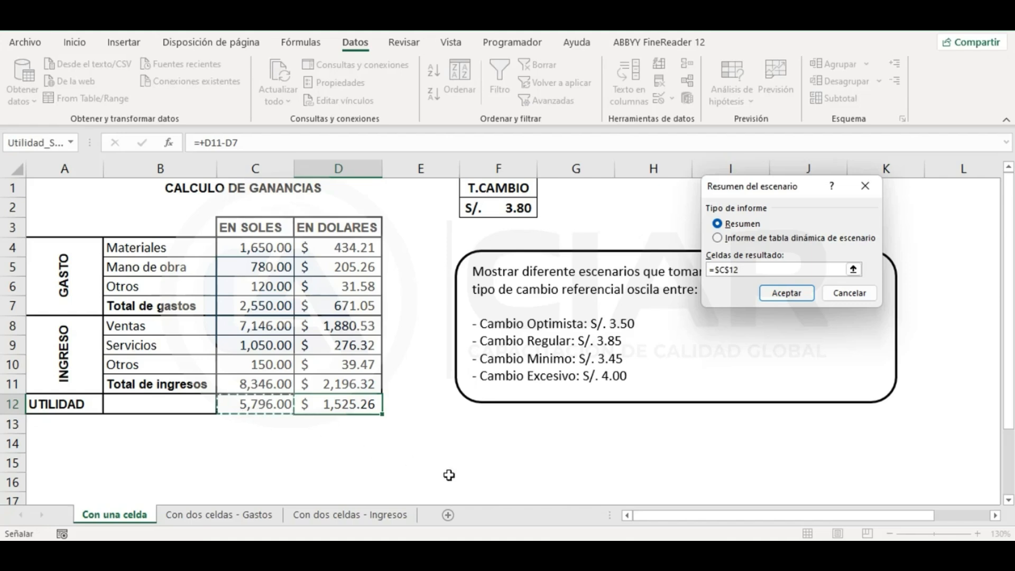
left_click(786, 293)
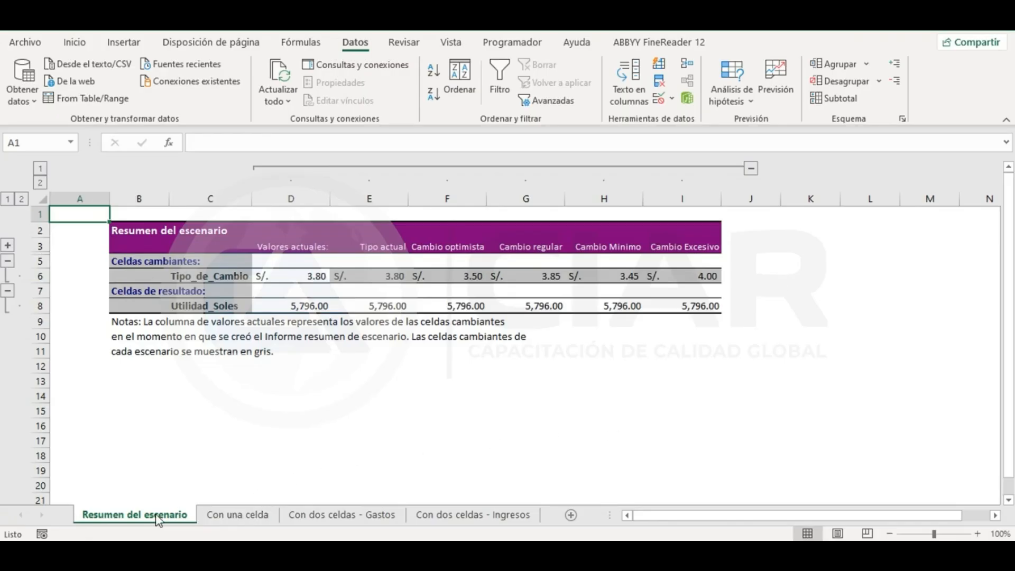
Place the "Resumen del escenario" sheet after "Con una celda" and rename it "Escenario 1".
left_click_drag(160, 520, 286, 524)
left_click(130, 515)
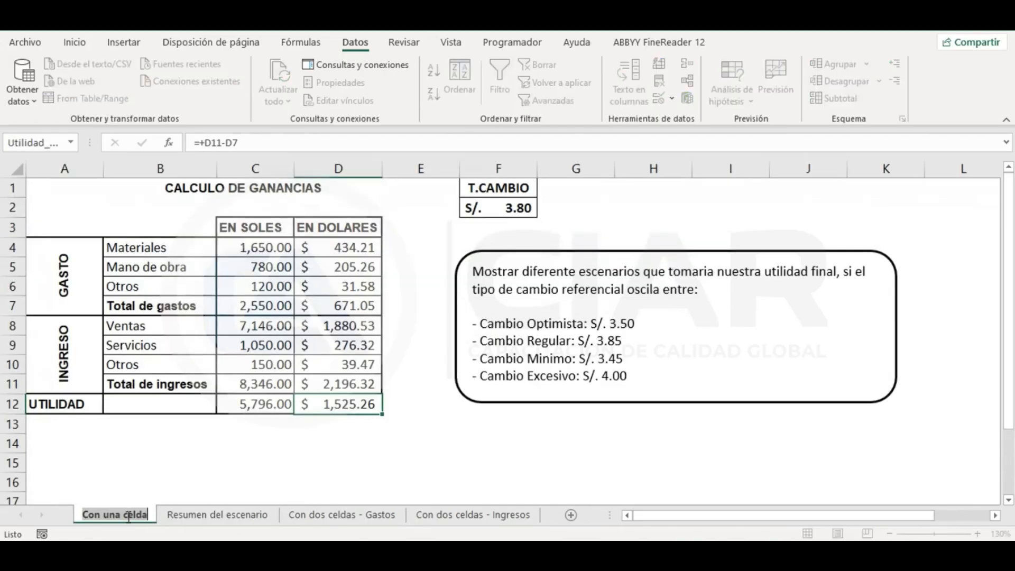
left_click(211, 518)
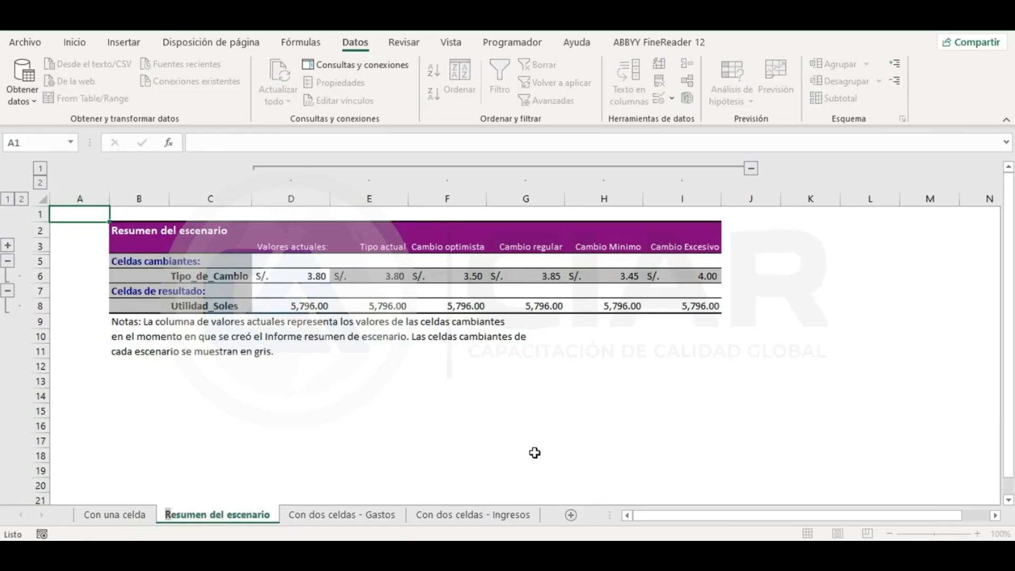
type("E")
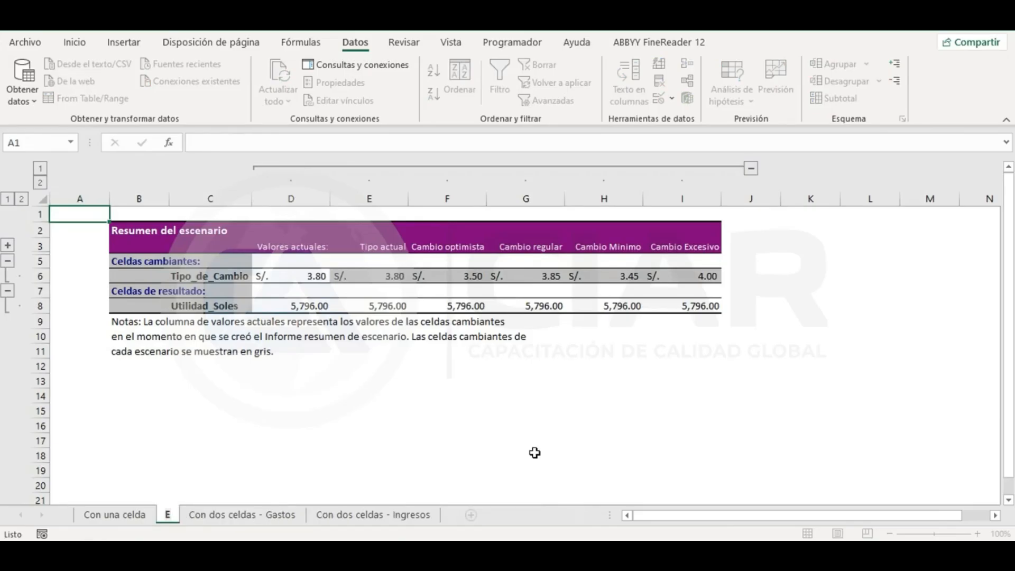
type("scena")
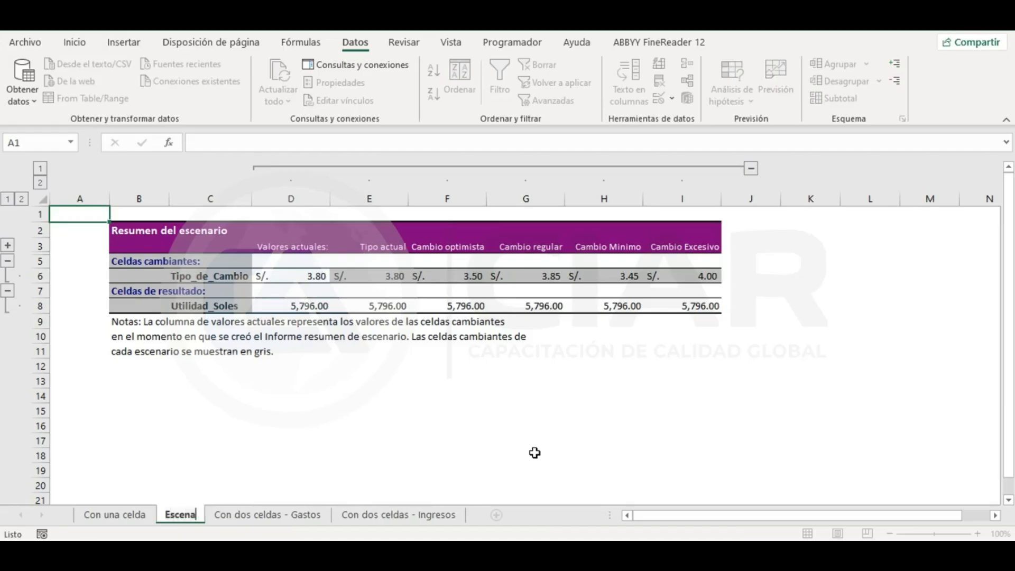
type("rio 1")
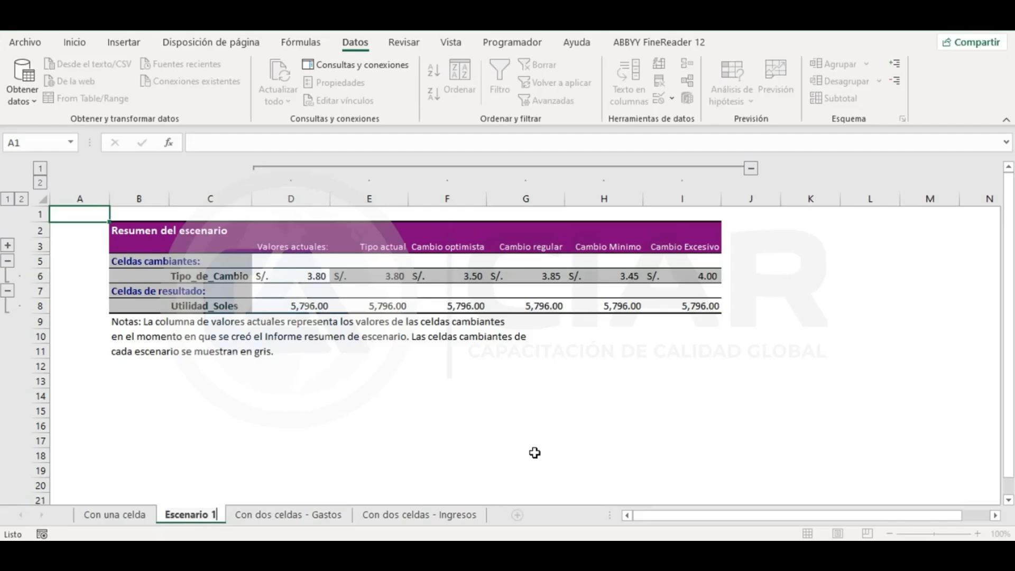
key("Return")
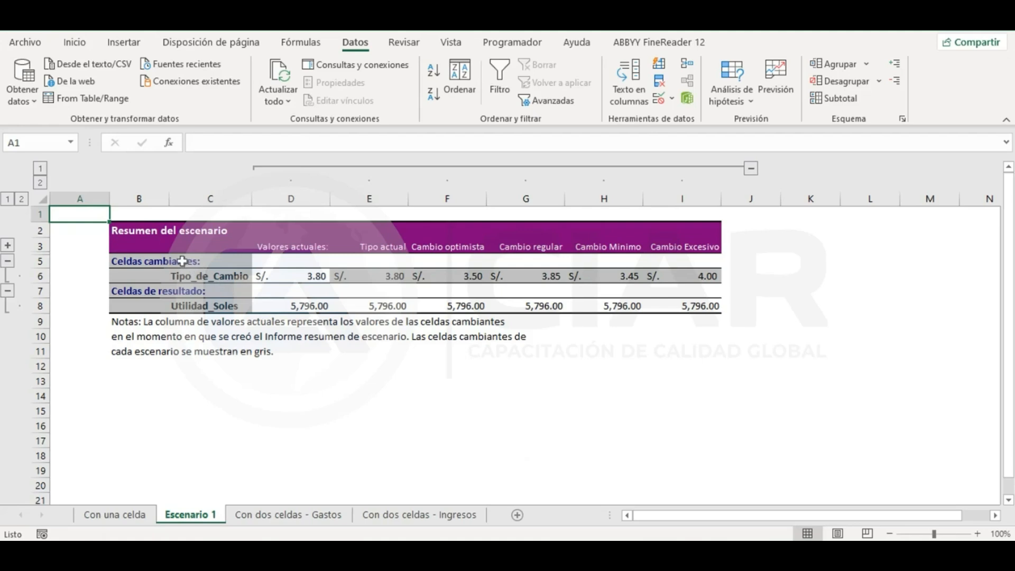
Examine the Tipo_de_Cambio and Utilidad_Soles values of each scenario in the summary table.
left_click(291, 277)
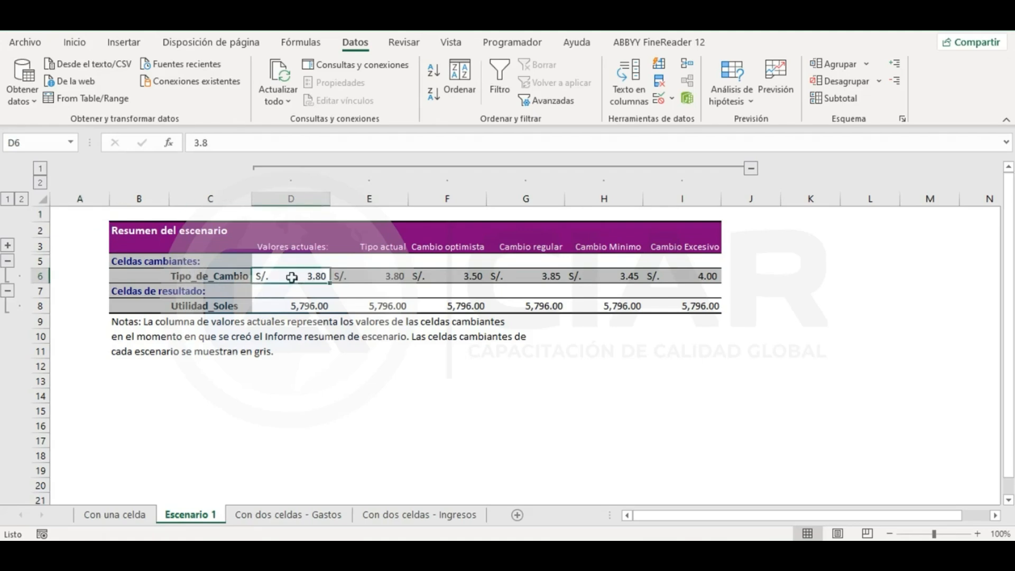
left_click(378, 277)
left_click(470, 280)
left_click(544, 288)
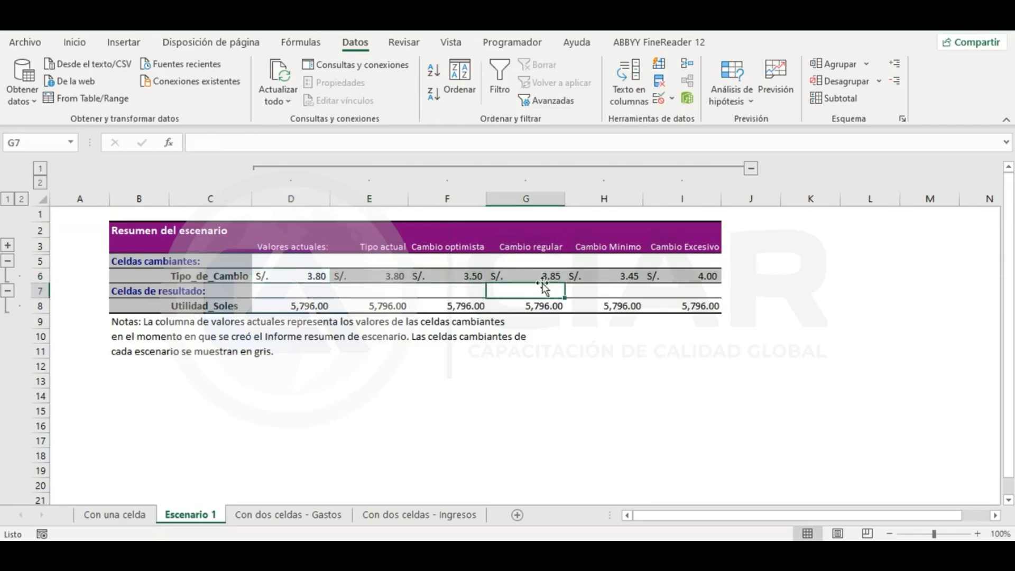
left_click(316, 276)
left_click(380, 276)
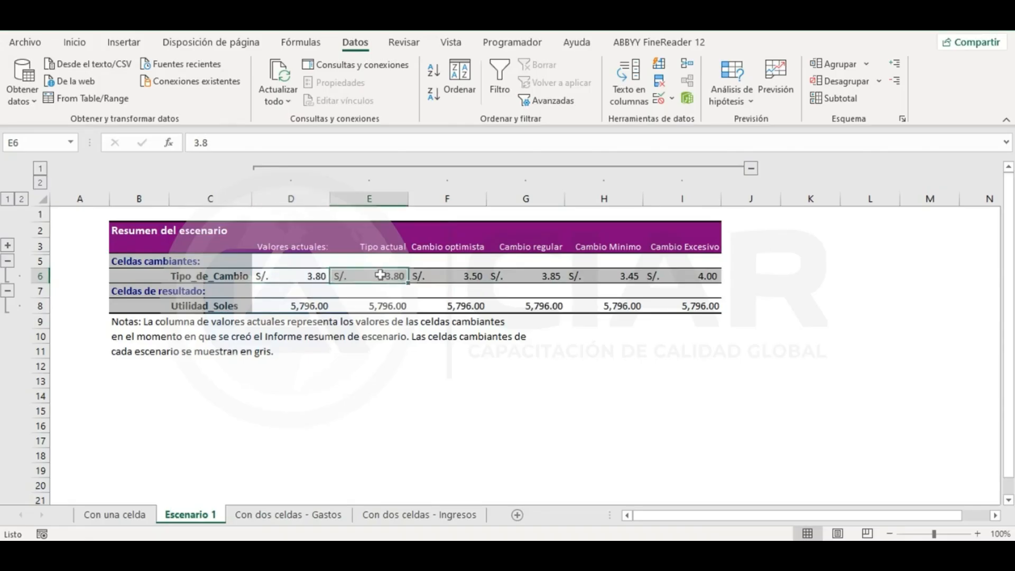
left_click(448, 274)
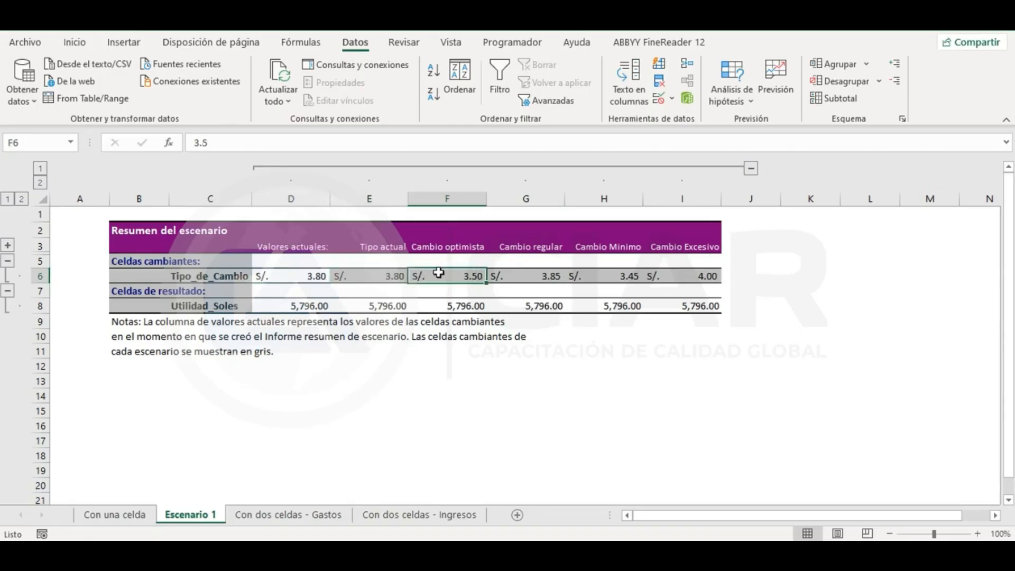
left_click(292, 251)
left_click(382, 245)
left_click(379, 276)
left_click(470, 278)
left_click(539, 276)
left_click(611, 273)
left_click(694, 274)
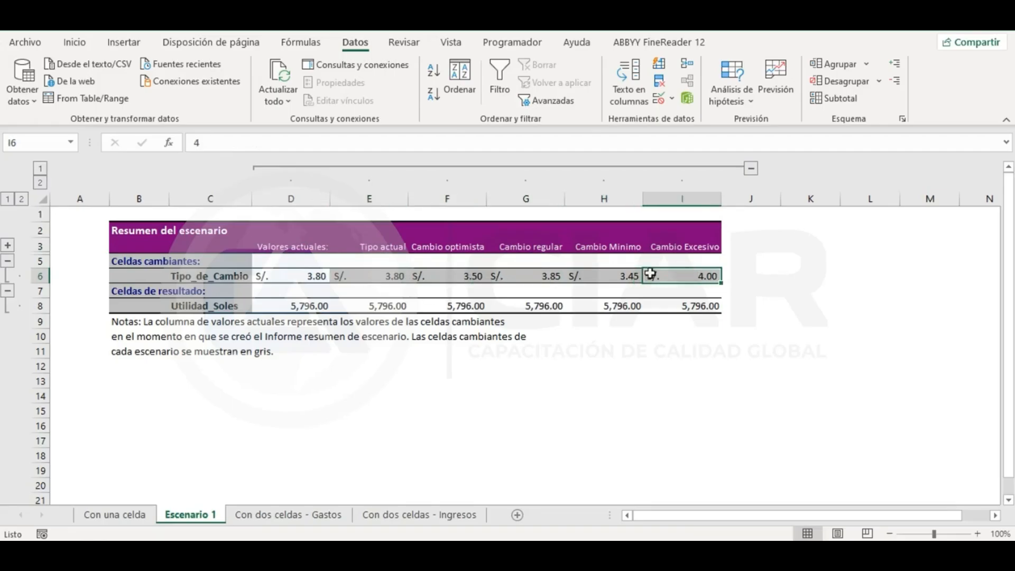
left_click(406, 276)
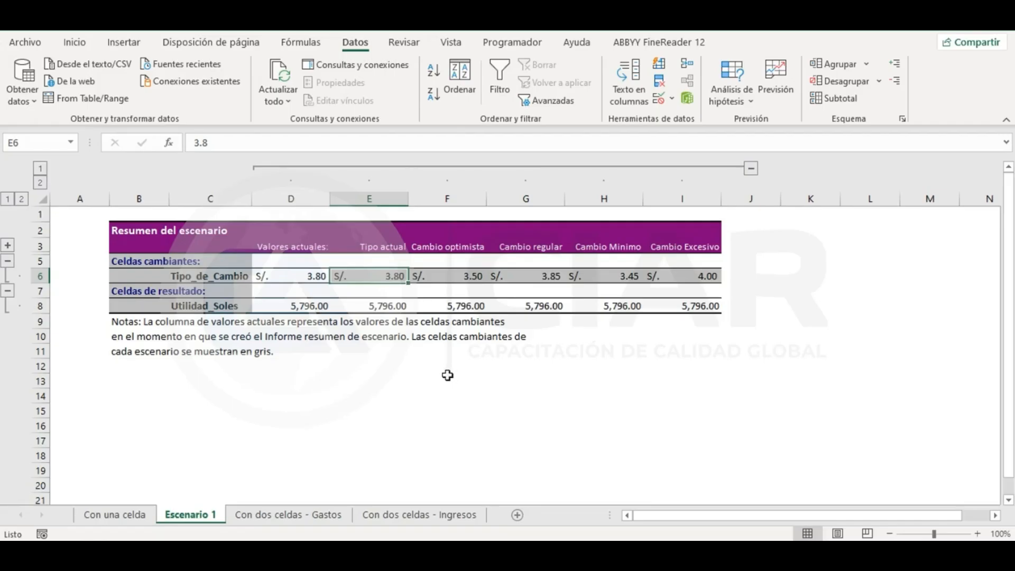
left_click(478, 278)
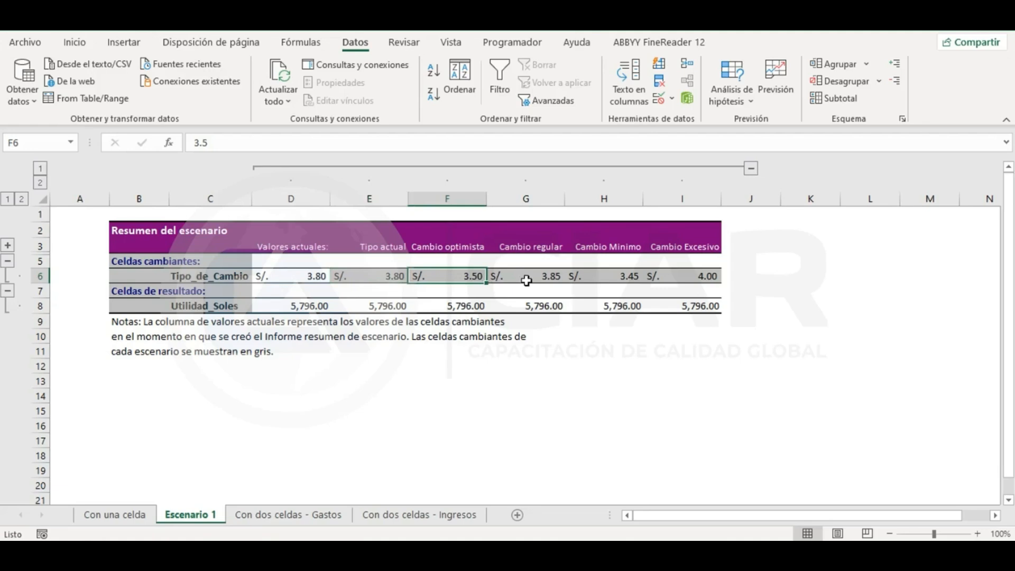
left_click(561, 277)
left_click(627, 277)
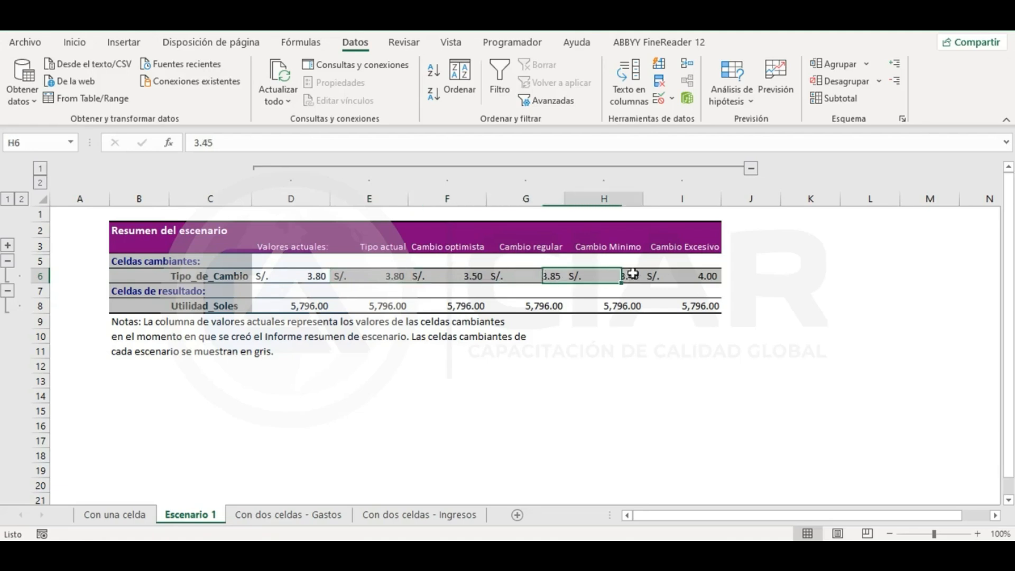
left_click(700, 276)
left_click(654, 310)
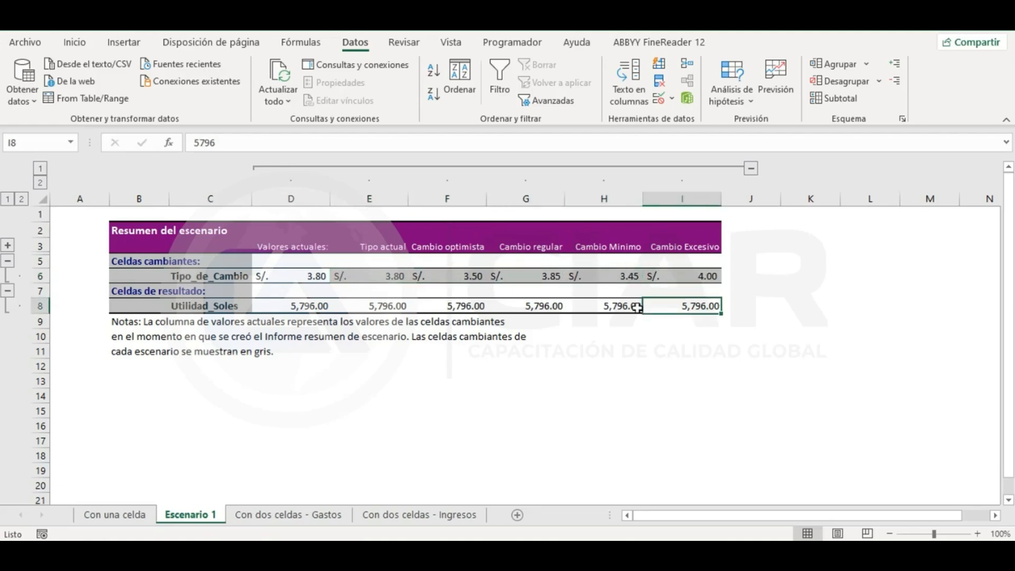
left_click(530, 308)
left_click(427, 307)
left_click(353, 307)
left_click(307, 309)
left_click(342, 309)
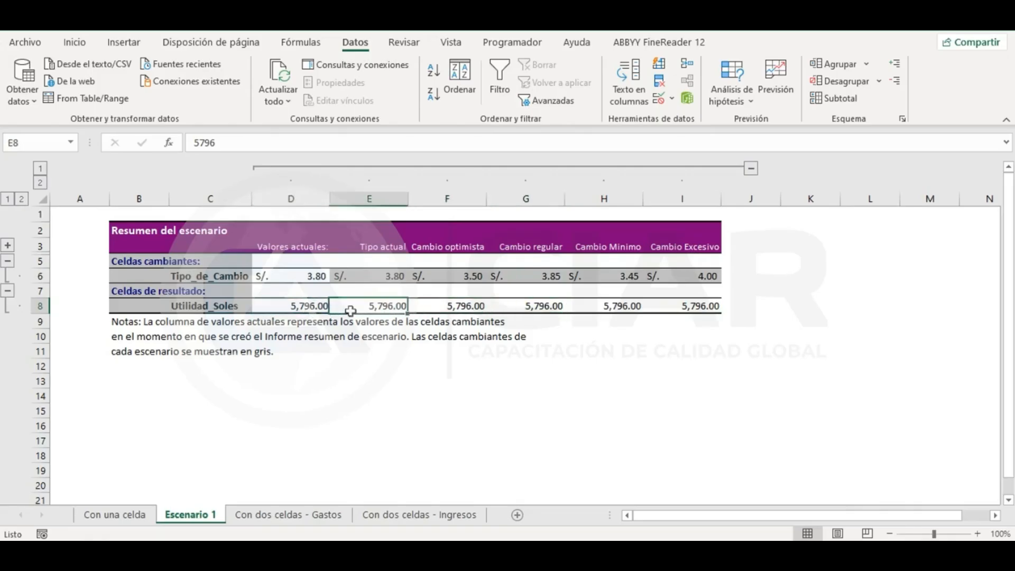
Delete the "Valores actuales" column, column D, from the scenario summary.
left_click(308, 196)
right_click(308, 197)
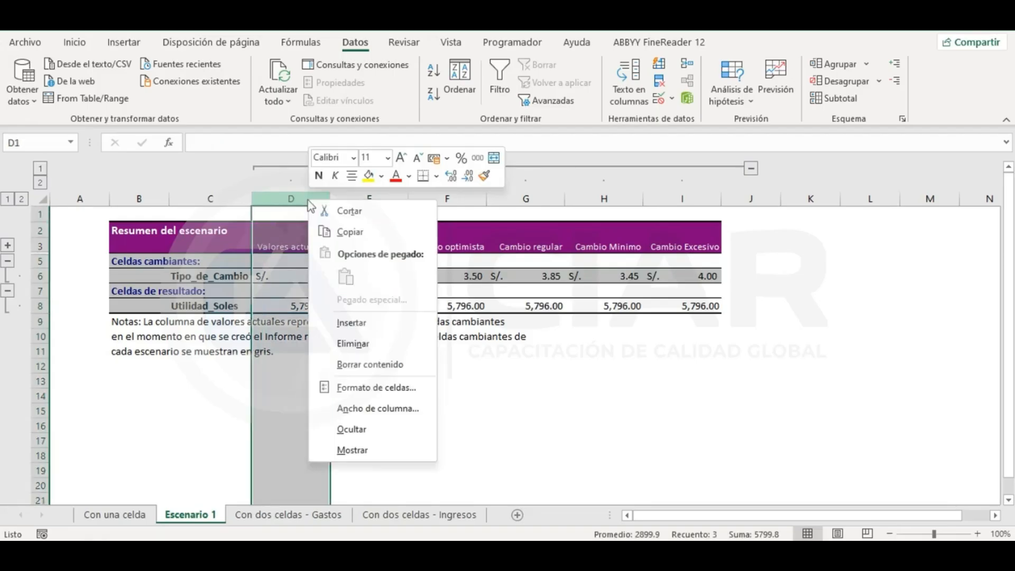
left_click(404, 348)
left_click(523, 351)
left_click(317, 246)
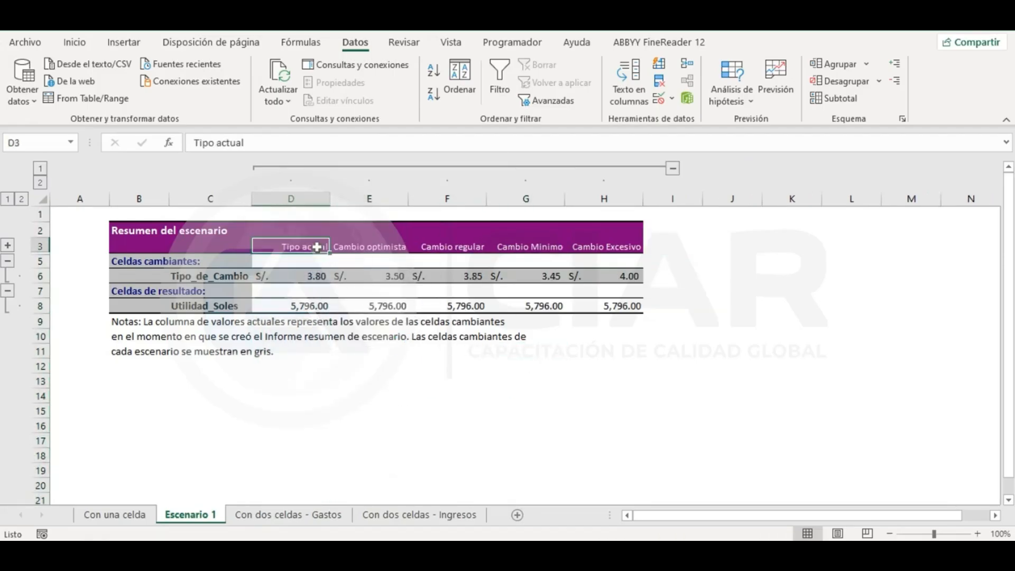
left_click(670, 288)
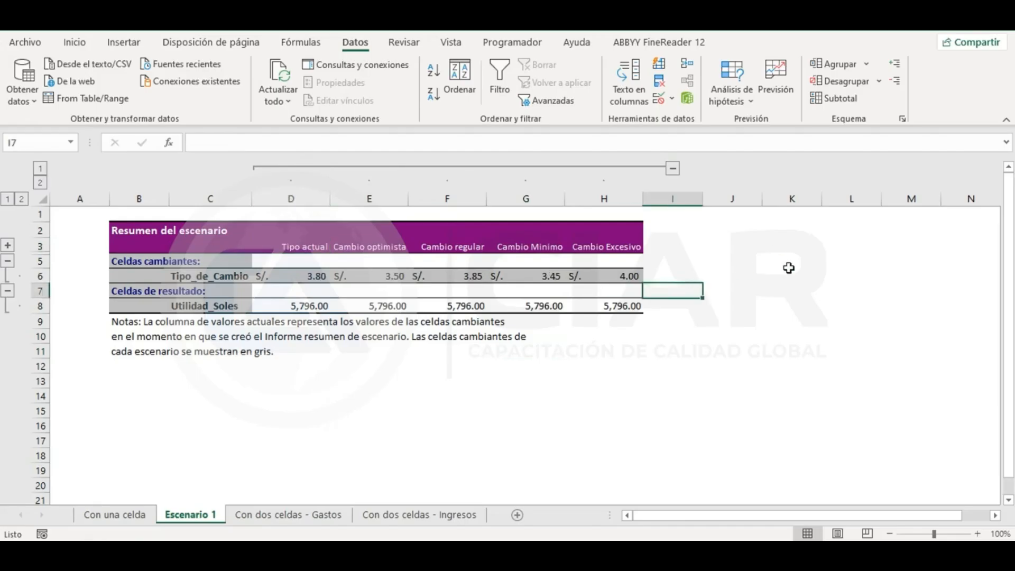
left_click(789, 263)
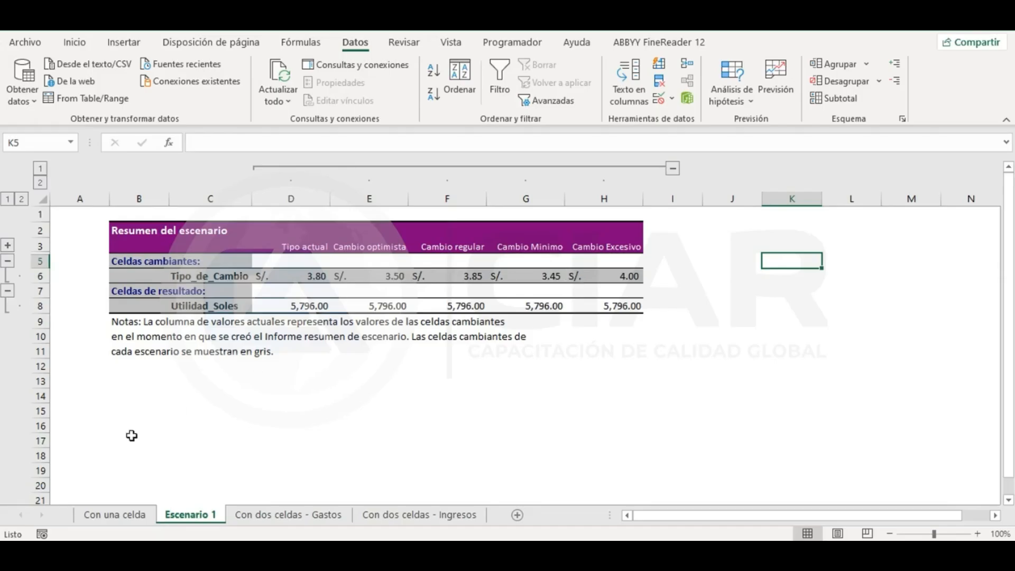
Check the UTILIDAD cell in soles, C12, on the "Con una celda" sheet.
left_click(115, 515)
left_click(555, 442)
left_click(254, 404)
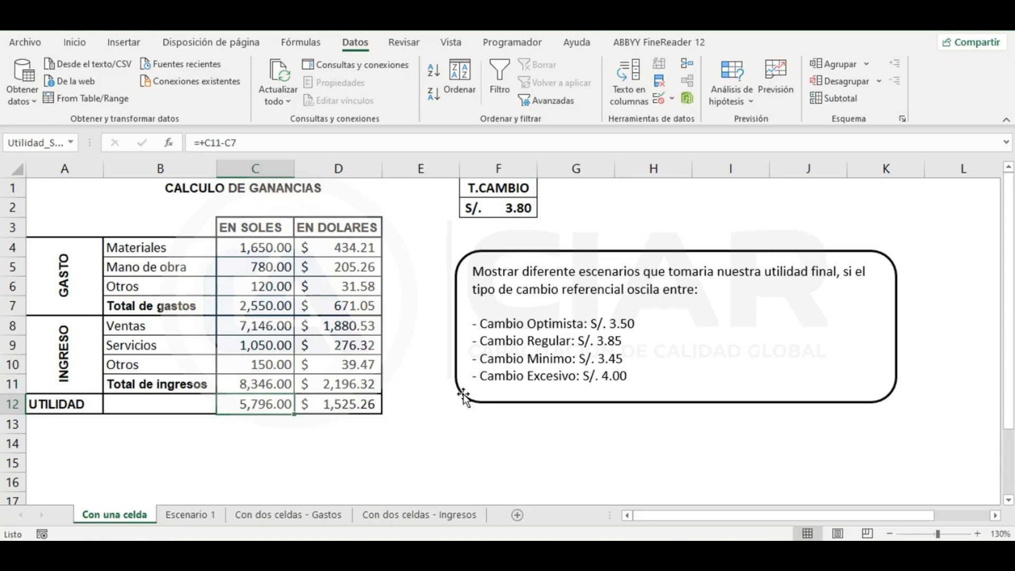
Clear the outline grouping from the summary on the "Escenario 1" sheet.
left_click(208, 518)
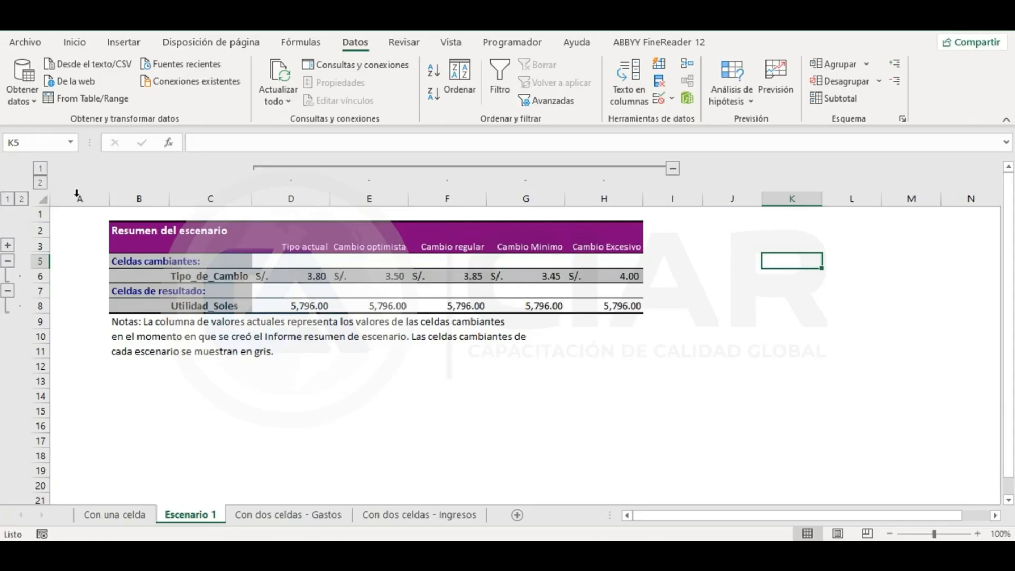
left_click(880, 82)
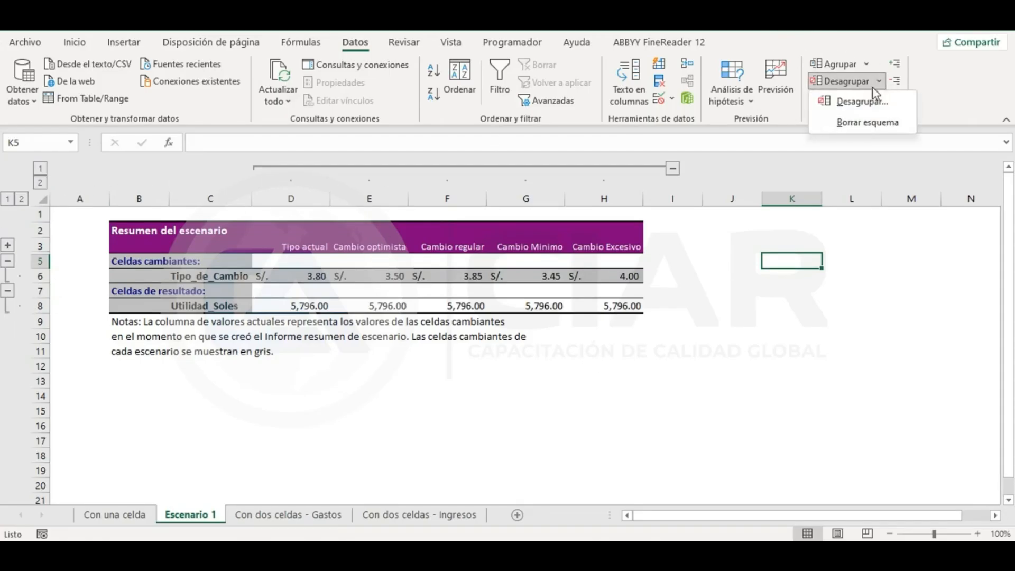
left_click(864, 118)
left_click(721, 273)
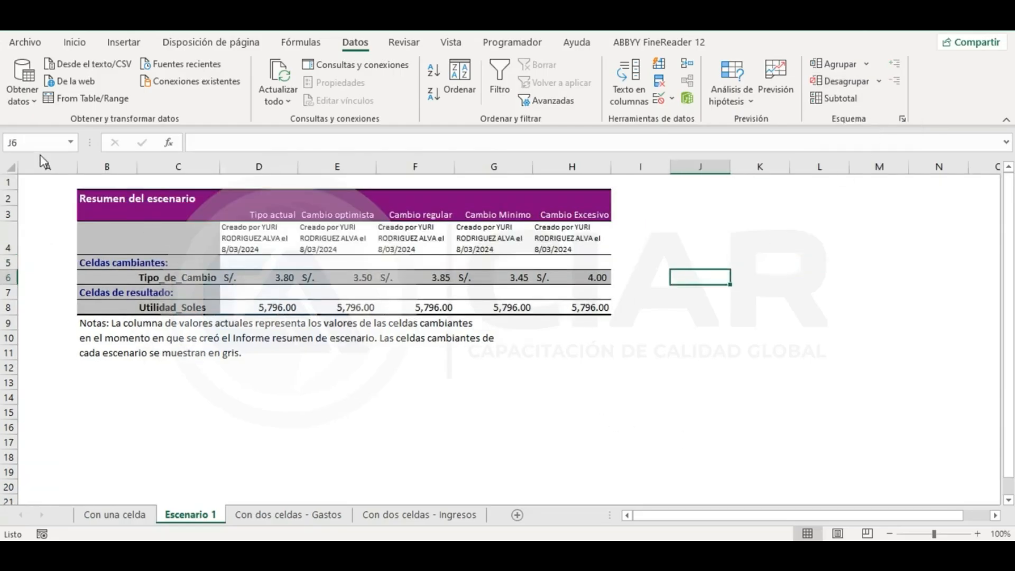
Remove the notes below the summary table by clearing out rows 9 to 12.
left_click_drag(8, 322, 7, 368)
right_click(3, 354)
left_click(87, 231)
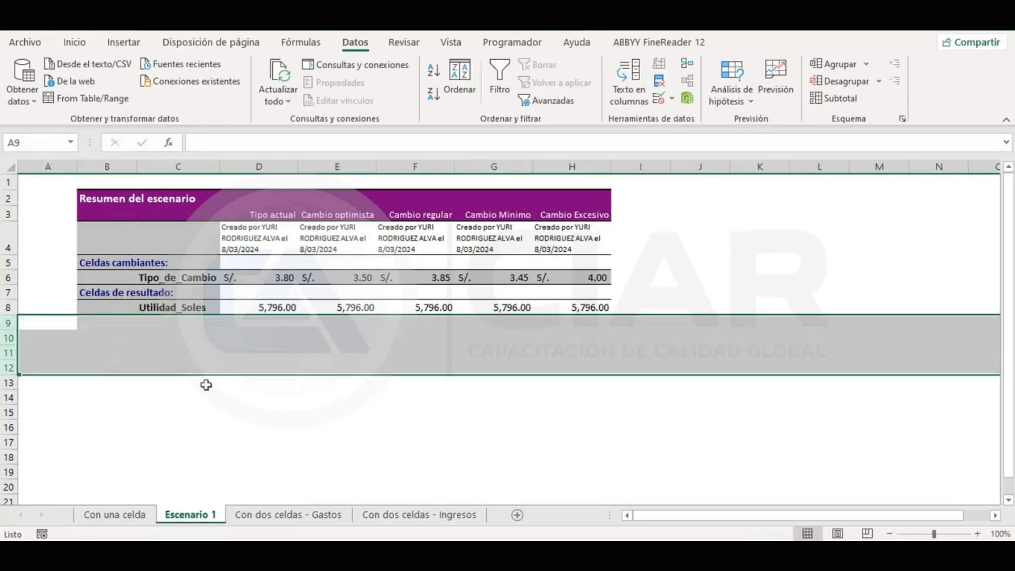
left_click(204, 383)
Delete the empty column A beside the scenario summary table.
left_click(48, 167)
right_click(48, 167)
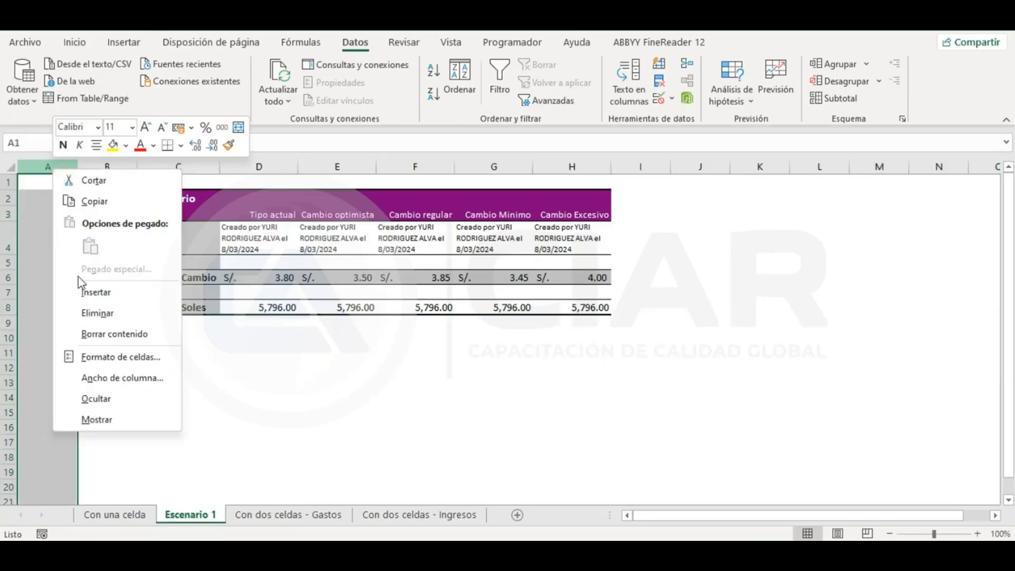
left_click(95, 311)
left_click(458, 271)
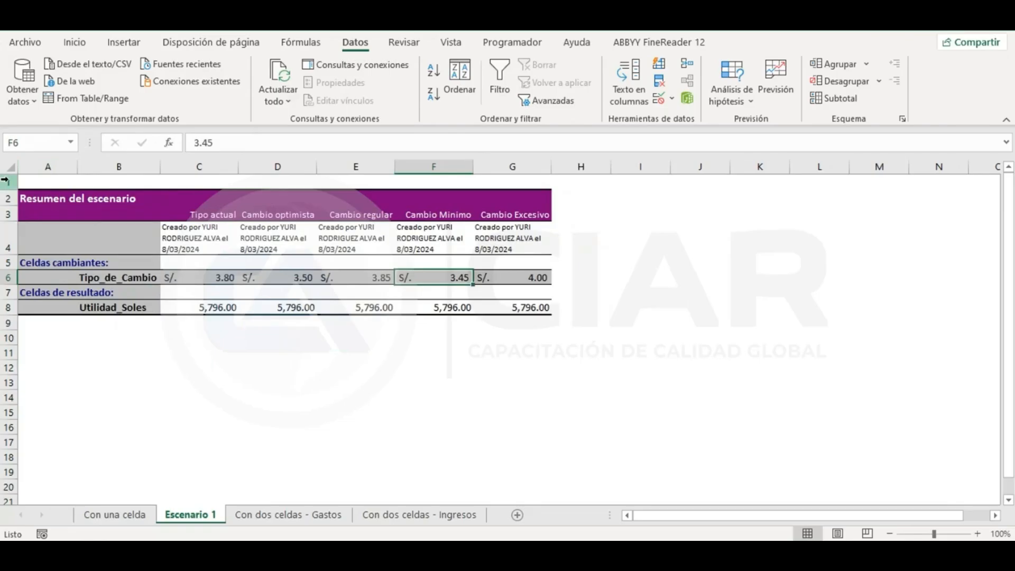
Delete the empty row 1 above the scenario summary title.
right_click(6, 181)
left_click(88, 330)
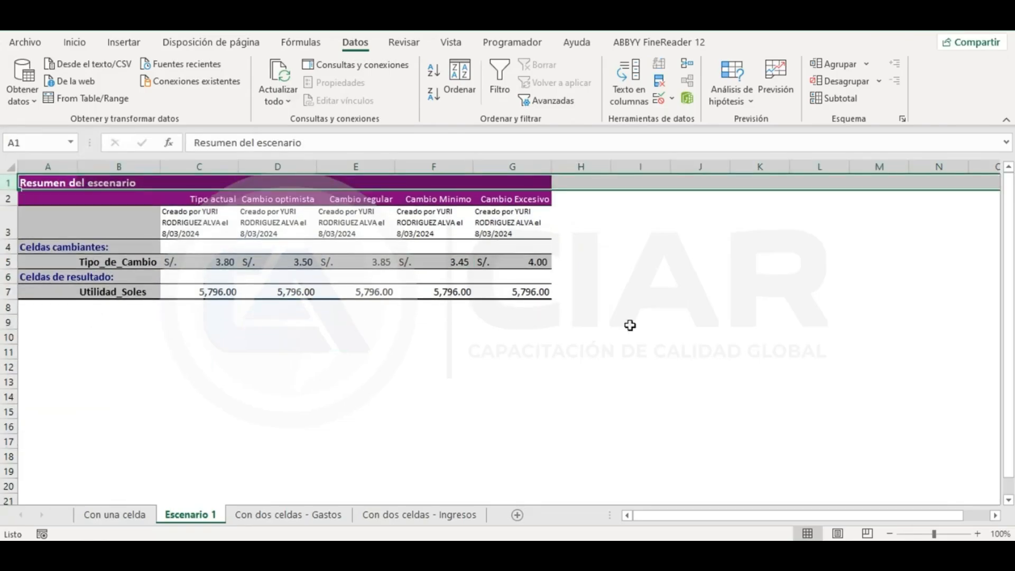
left_click(630, 325)
left_click(642, 260)
Delete row 3, which holds the scenario creator comments, from the summary table.
left_click(7, 222)
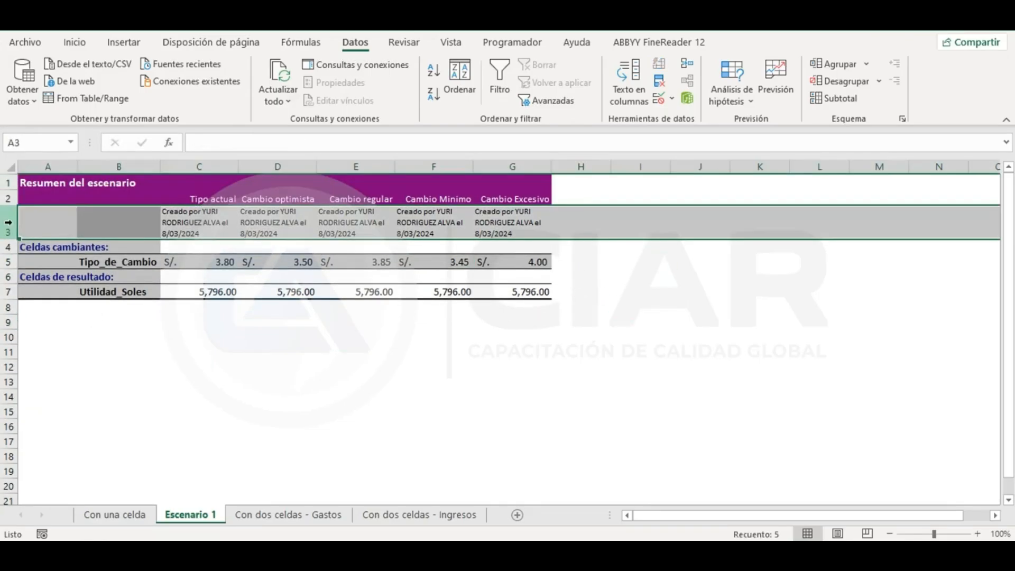
right_click(7, 222)
left_click(70, 369)
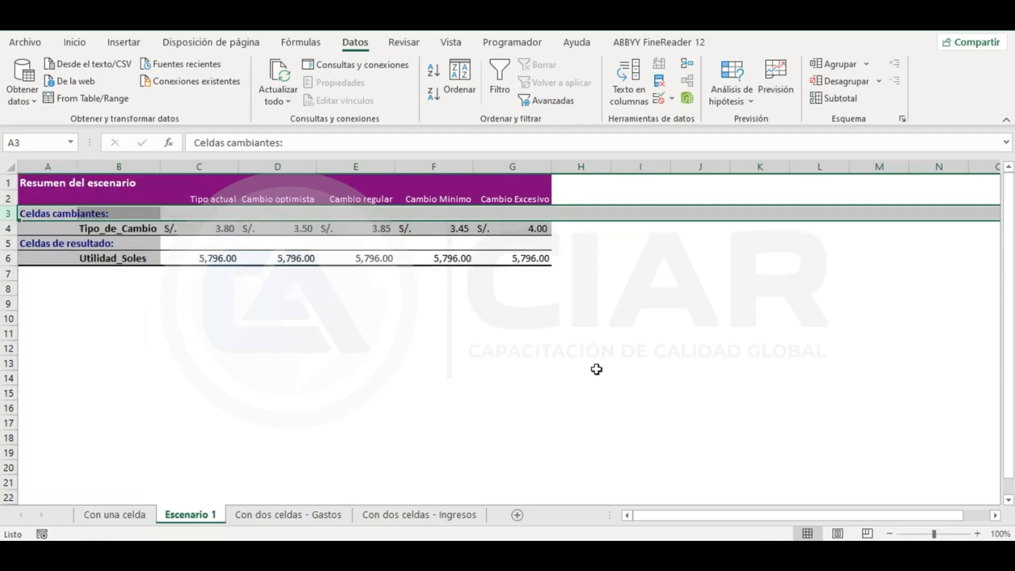
left_click(594, 367)
left_click(615, 287)
Examine the Utilidad_Soles results for each exchange rate scenario in the cleaned summary.
left_click(353, 244)
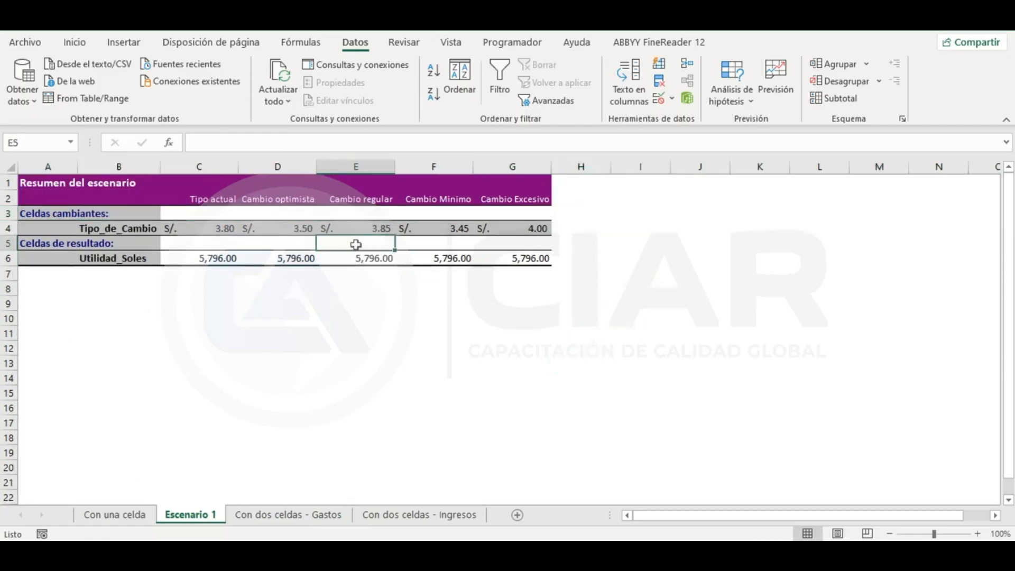
left_click(583, 245)
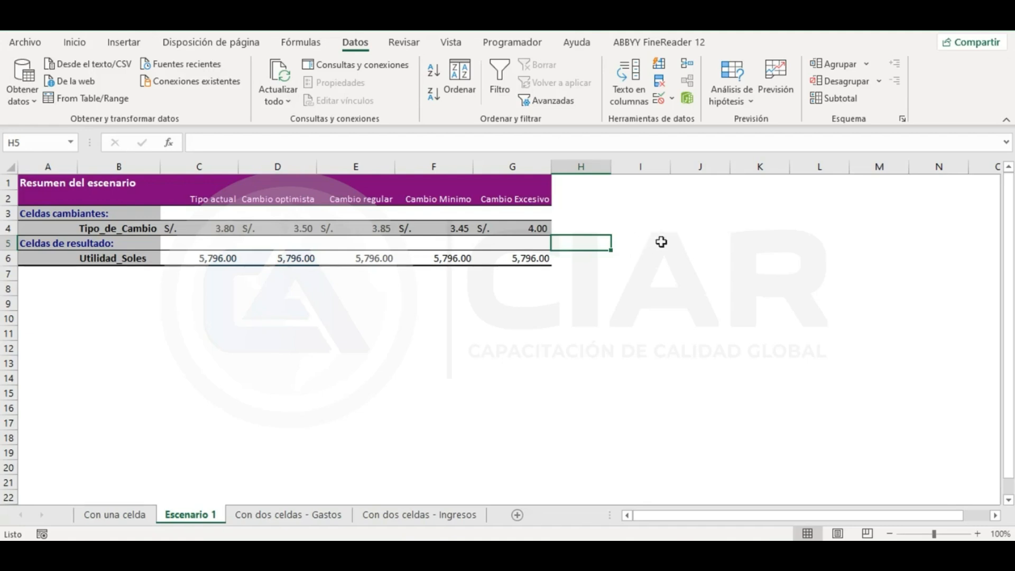
left_click_drag(668, 241, 681, 240)
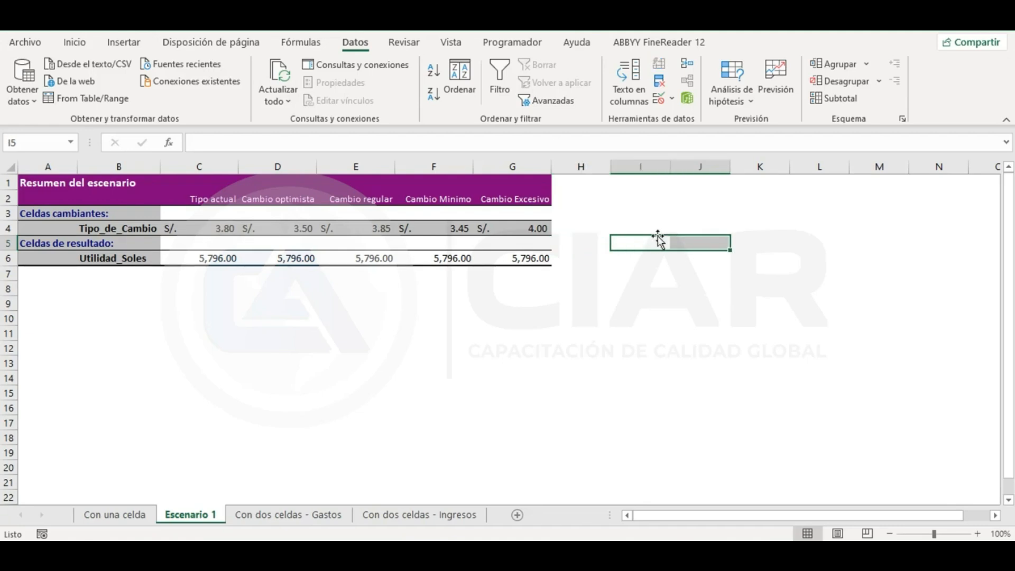
left_click_drag(270, 263, 329, 264)
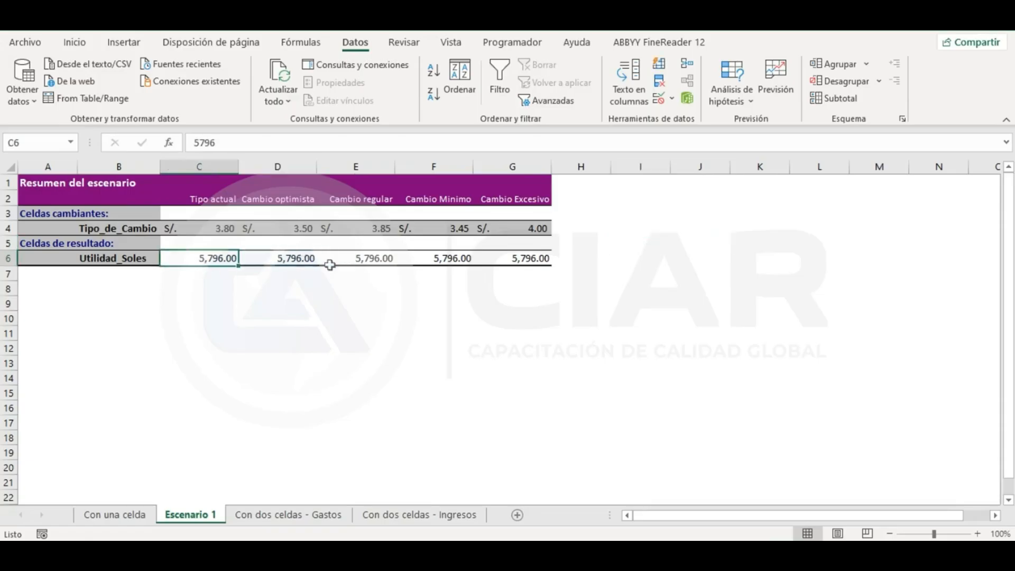
left_click(624, 346)
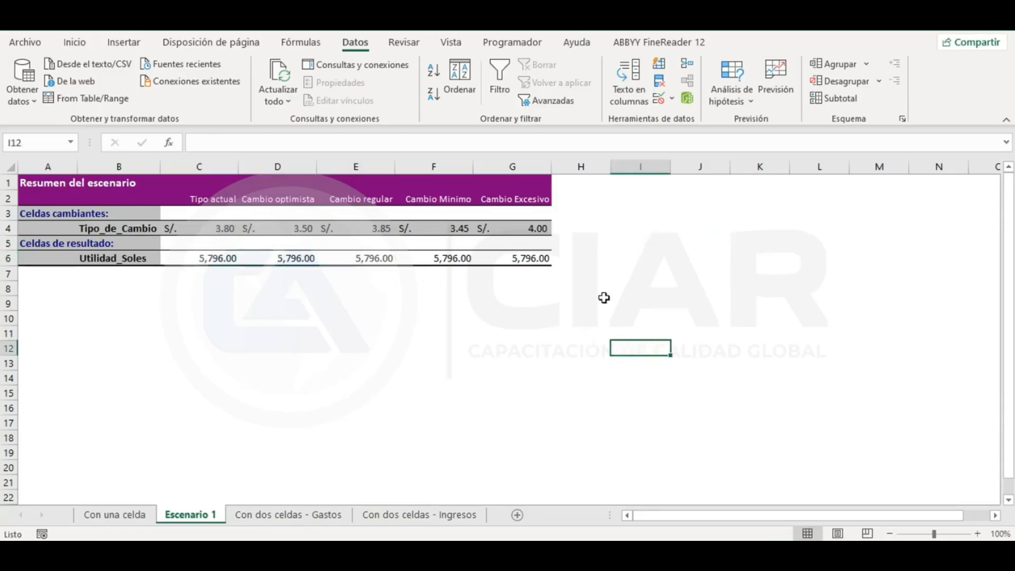
scroll(605, 297, "up", 4)
left_click(339, 388)
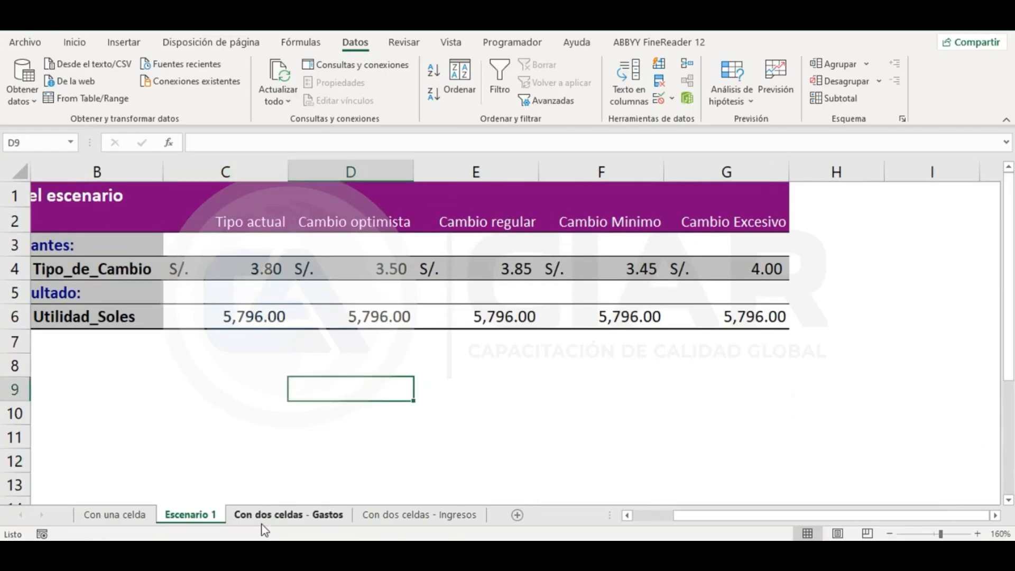
Switch to the "Con dos celdas - Gastos" sheet and review the exchange rate and the expense and income amounts in soles.
left_click(288, 514)
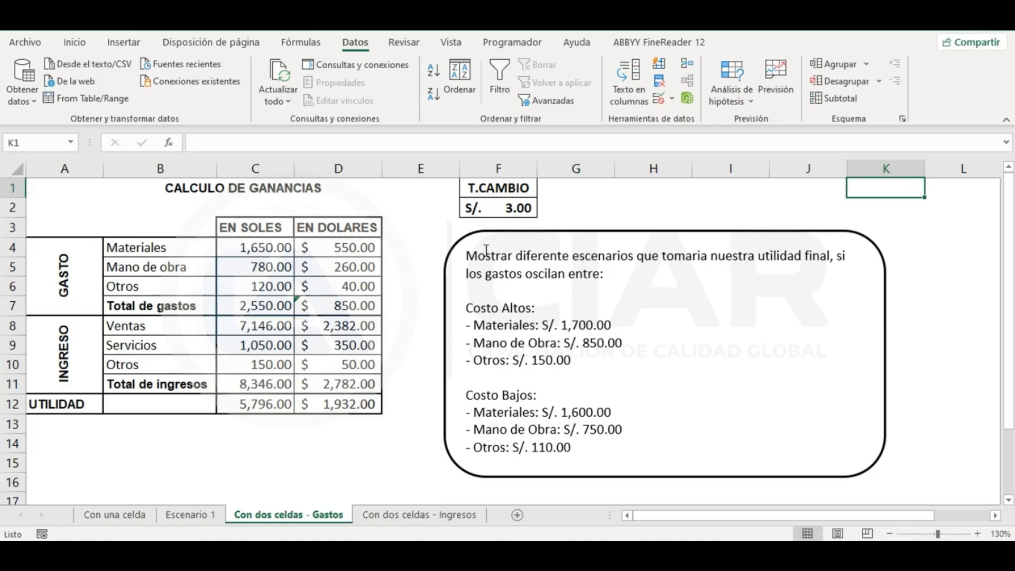
left_click(502, 207)
left_click(280, 249)
left_click(272, 286)
left_click(261, 311)
left_click(260, 333)
left_click(264, 368)
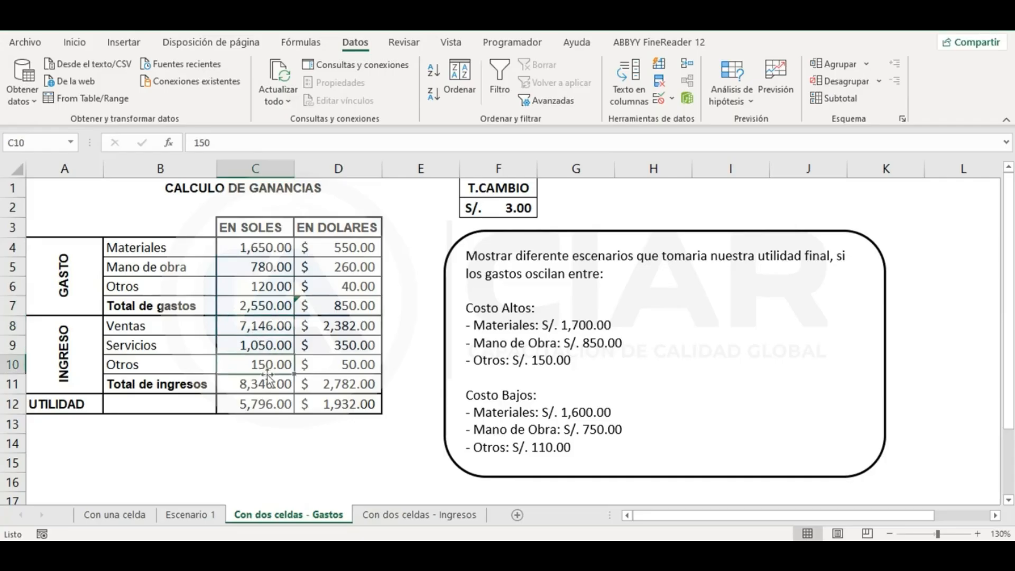
Inspect the formula for total expenses in dollars, D7, without changing it, and check the Materiales amount in soles.
left_click(349, 304)
double_click(349, 304)
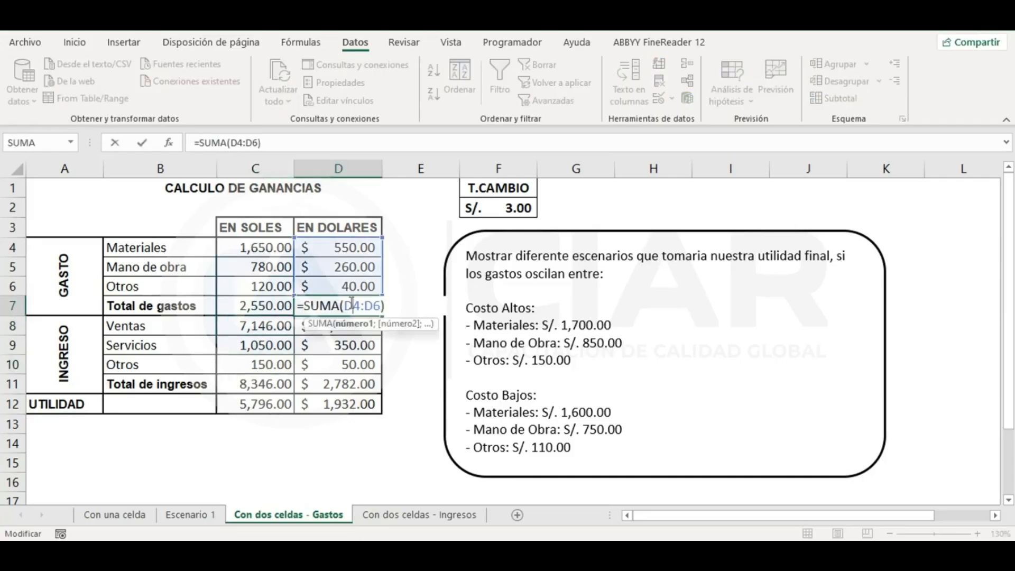
key("Escape")
left_click(400, 294)
left_click(258, 244)
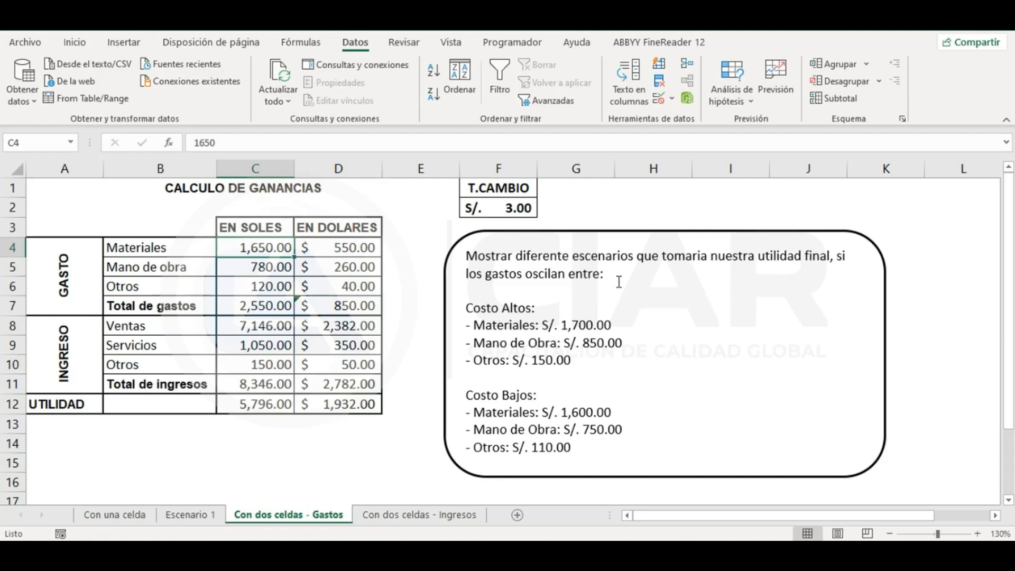
Highlight the UTILIDAD cell in soles, C12, with a yellow fill.
left_click(265, 405)
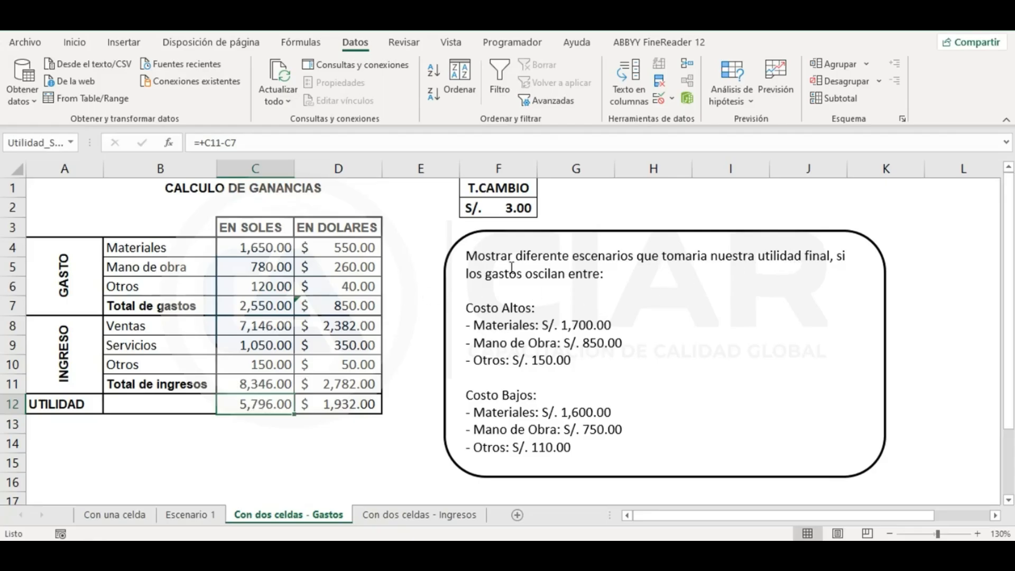
left_click(273, 427)
left_click(274, 408)
left_click(74, 42)
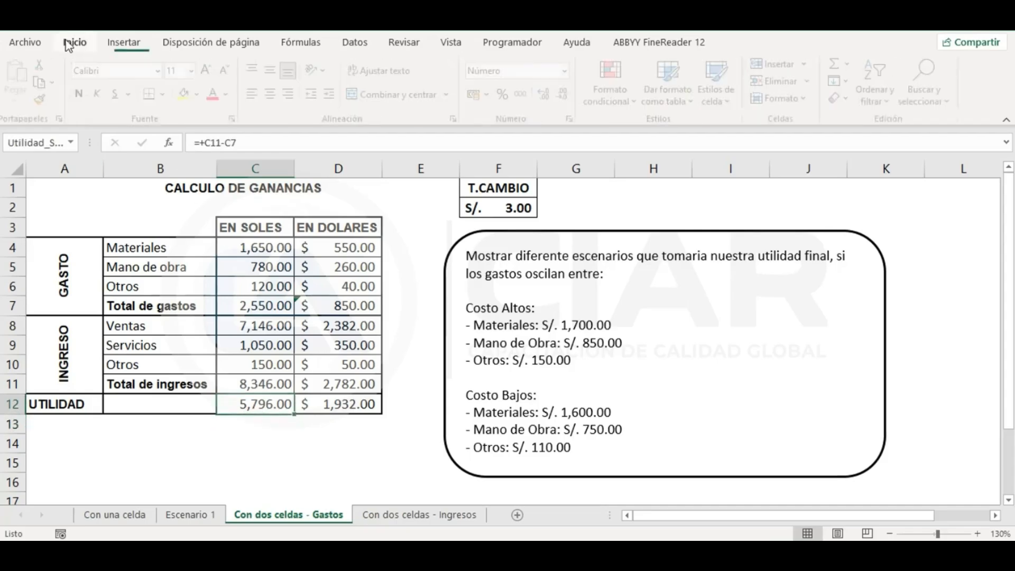
left_click(189, 94)
left_click(248, 341)
left_click(254, 285)
Review the expense items Materiales, Mano de obra and Otros and their amounts in soles, C4:C6.
left_click_drag(135, 246, 162, 294)
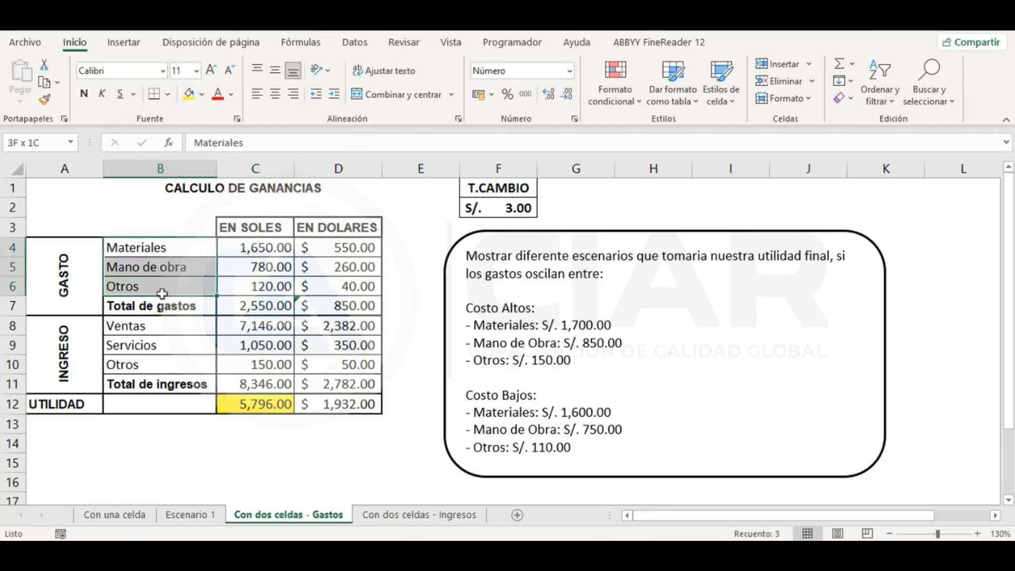
left_click(316, 280)
left_click_drag(261, 248, 268, 285)
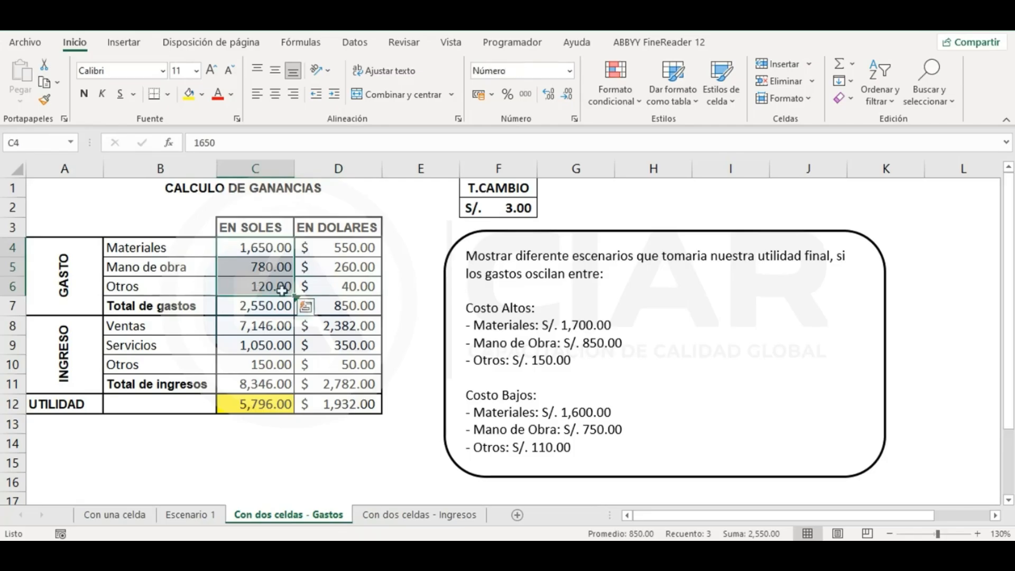
left_click(280, 290)
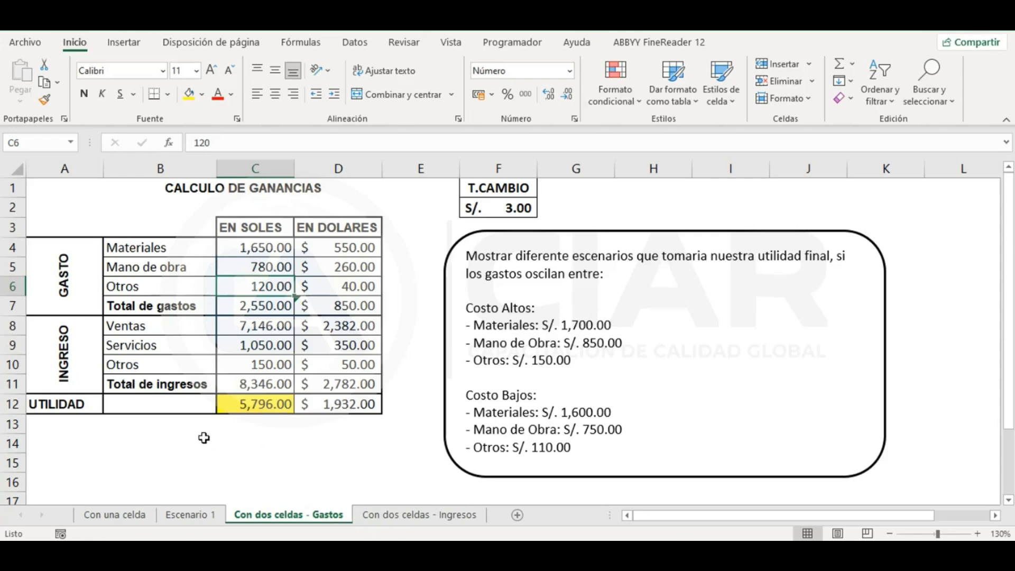
left_click(191, 428)
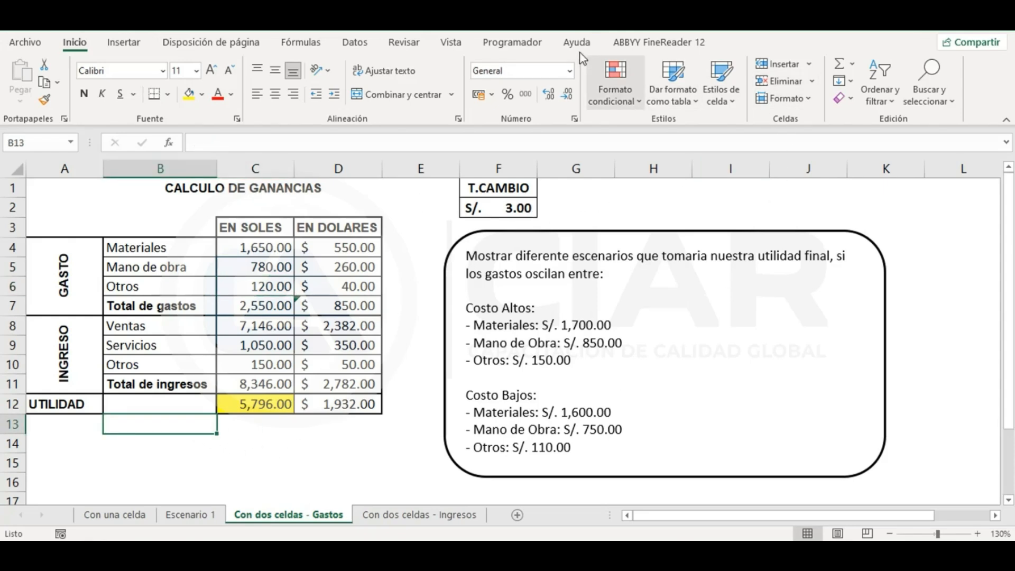
Add a scenario named "Costos altos materiales" in the Scenario Manager, with changing cell B13 set to 1700.
left_click(454, 44)
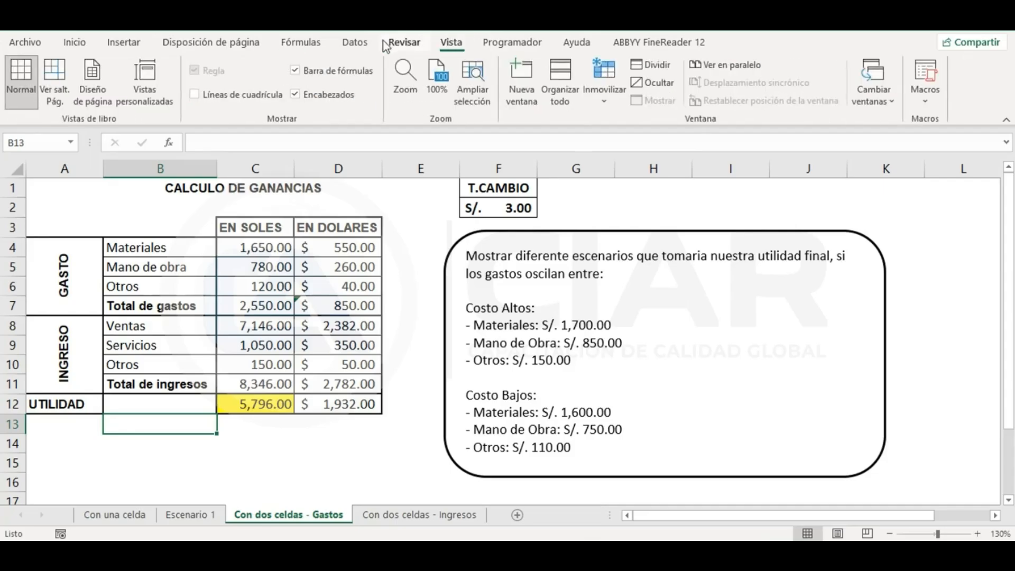
left_click(355, 42)
left_click(732, 93)
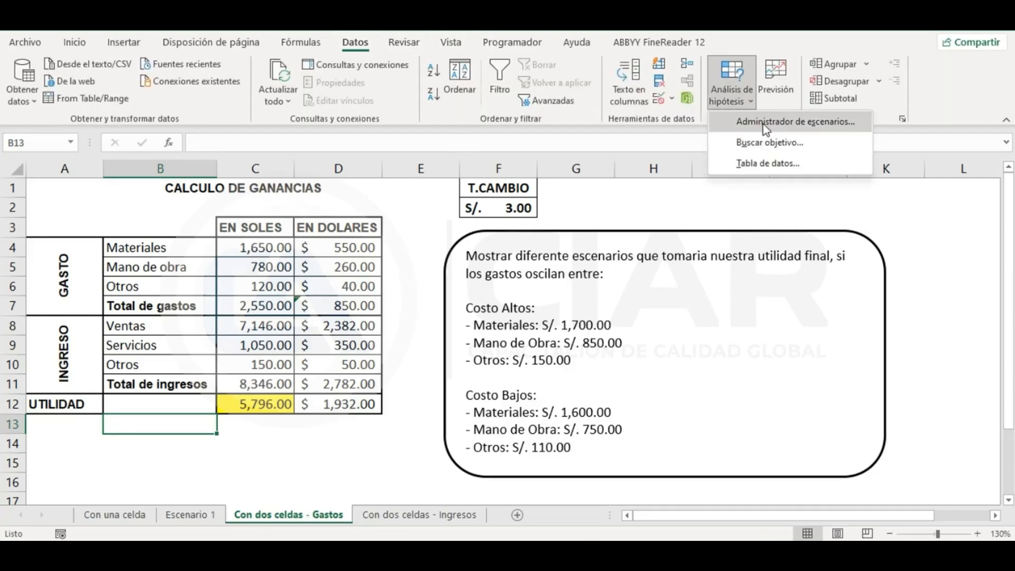
left_click(849, 124)
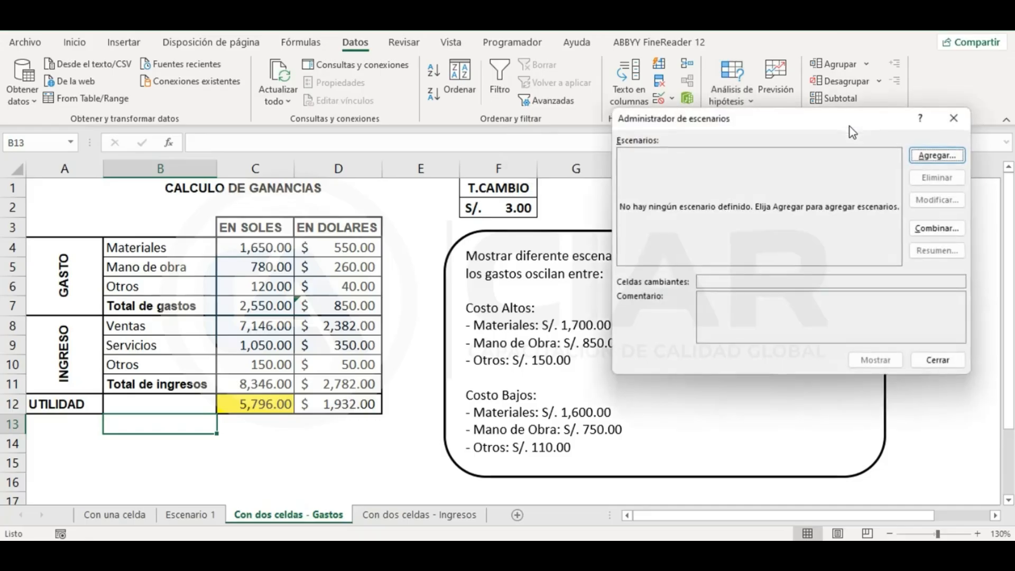
left_click_drag(799, 123, 663, 180)
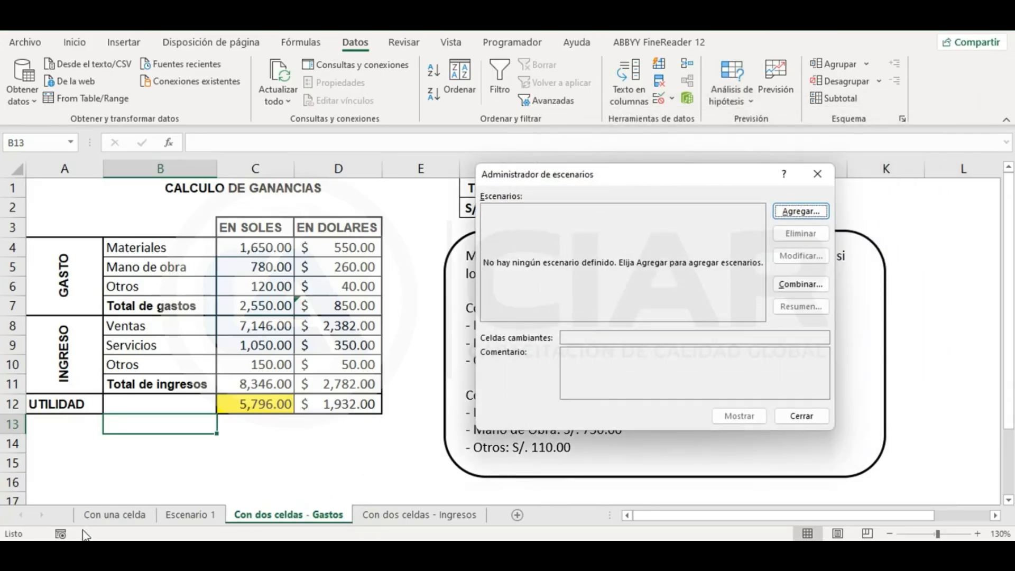
left_click(799, 215)
left_click_drag(681, 193, 802, 224)
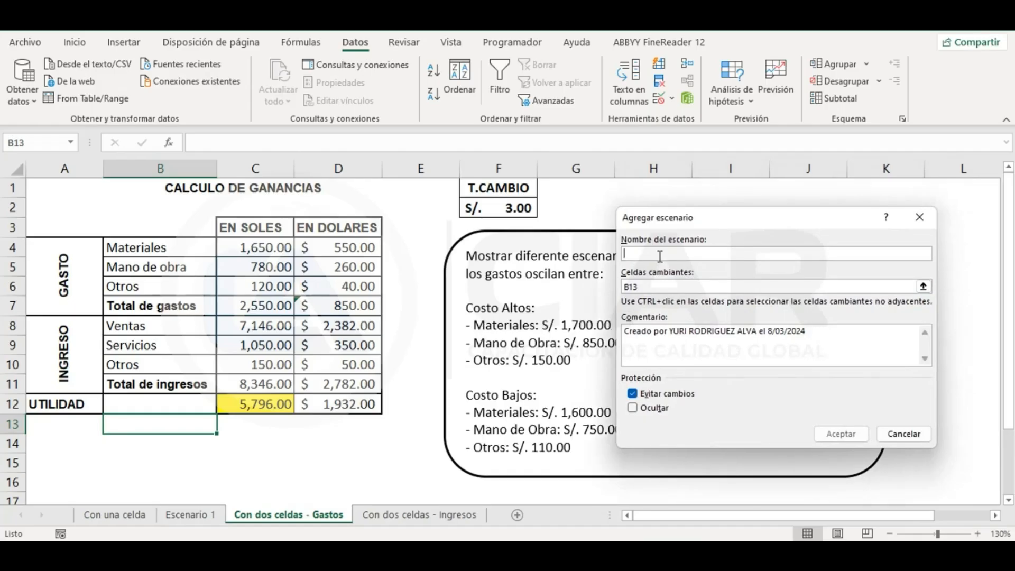
type("Costos altos materiales")
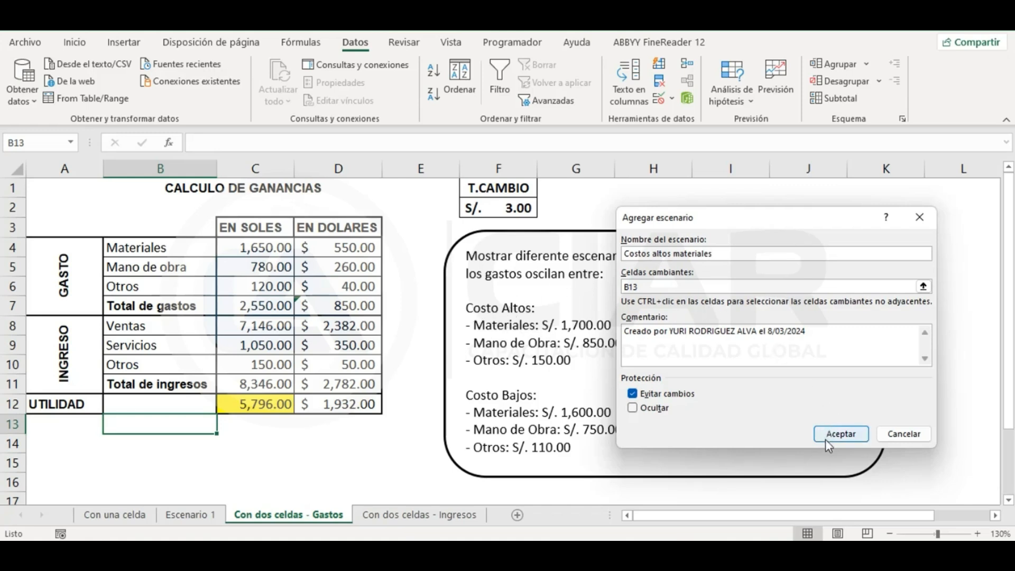
left_click(839, 434)
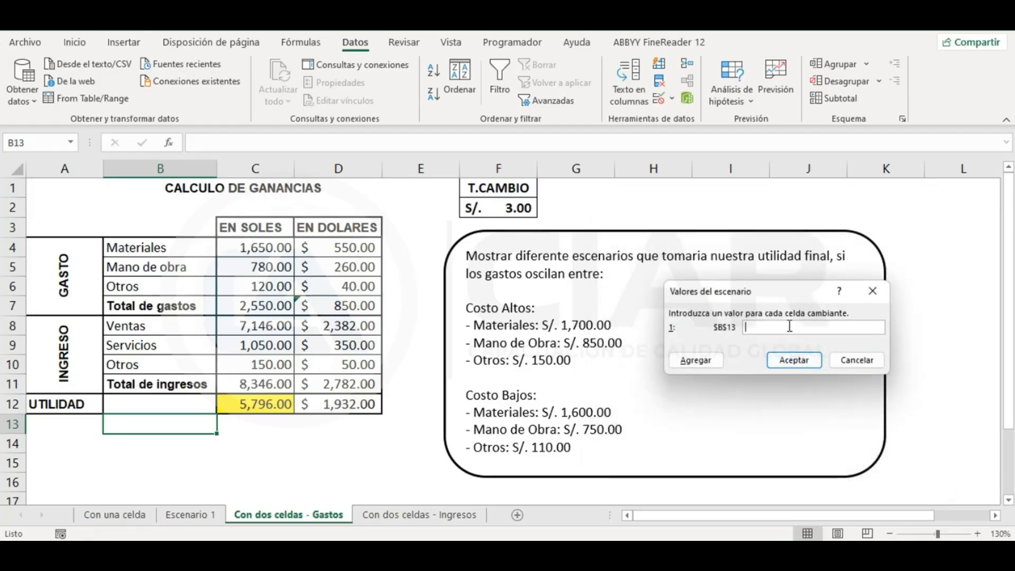
type("1700")
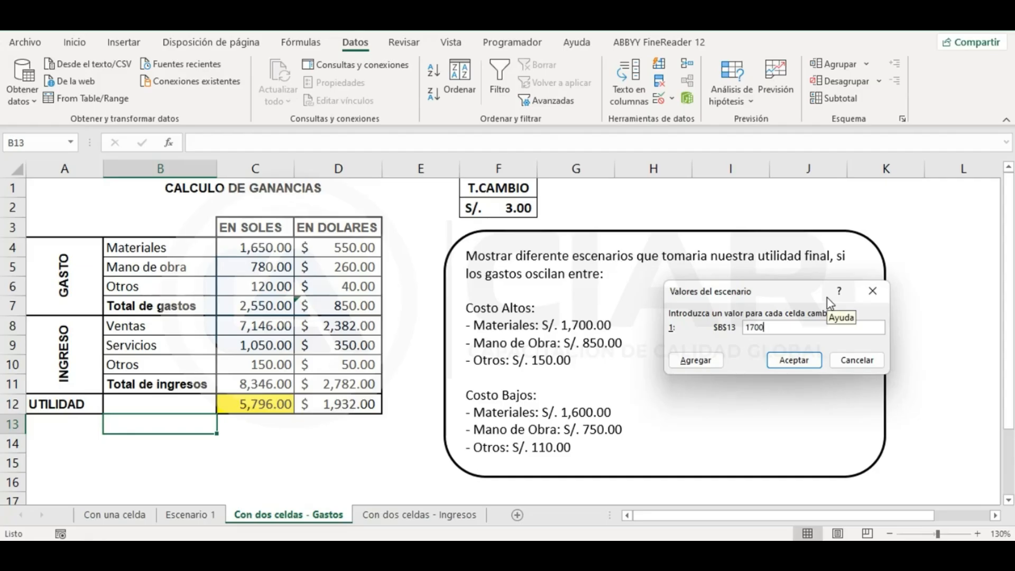
left_click(708, 361)
Add a scenario named "Costos altos mano de obra", with changing cell B13 set to 850.
left_click_drag(718, 217, 738, 158)
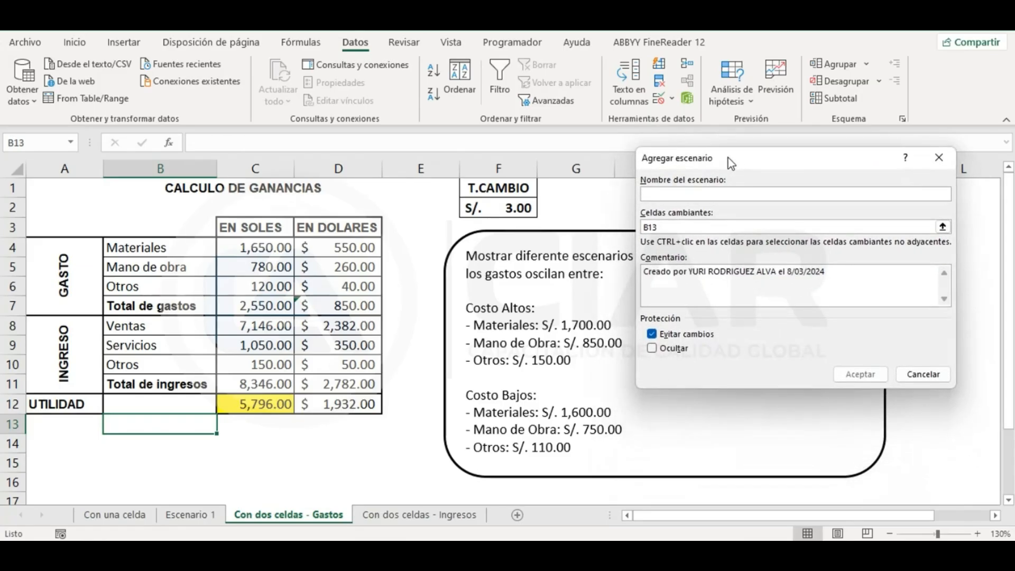
left_click(656, 191)
type("Co")
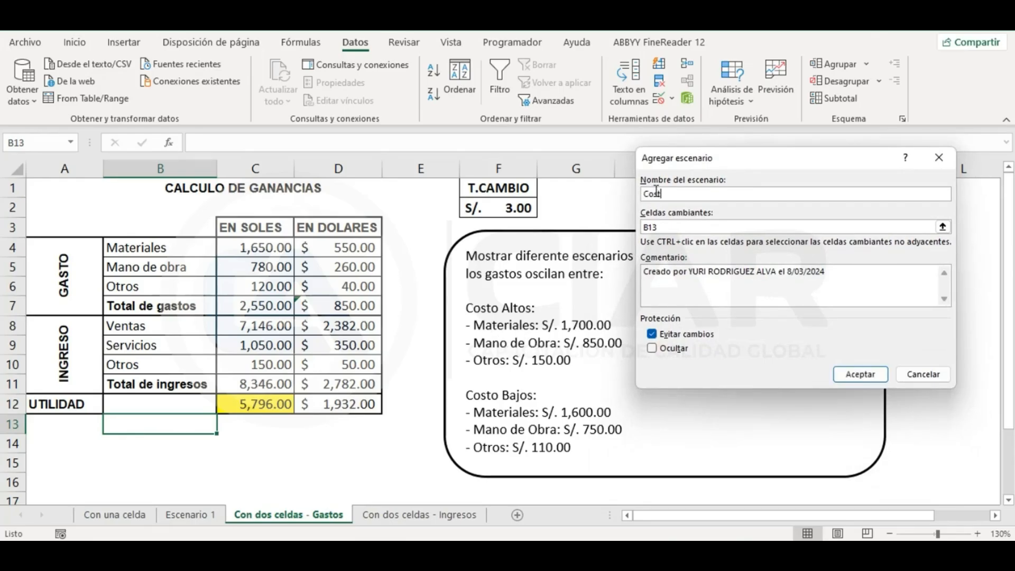
type("stos altos mano de obra")
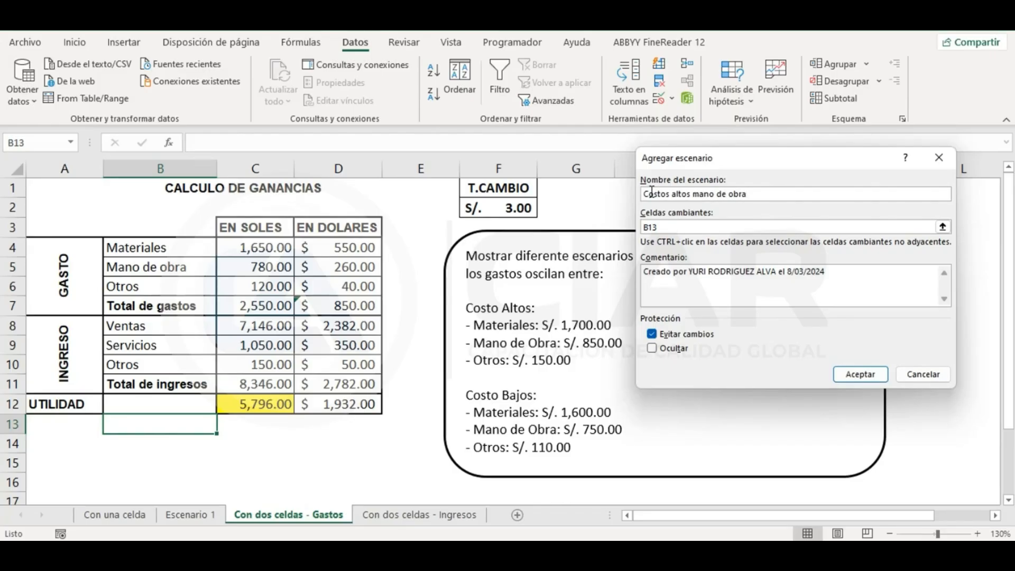
left_click(871, 373)
type("850")
left_click(706, 300)
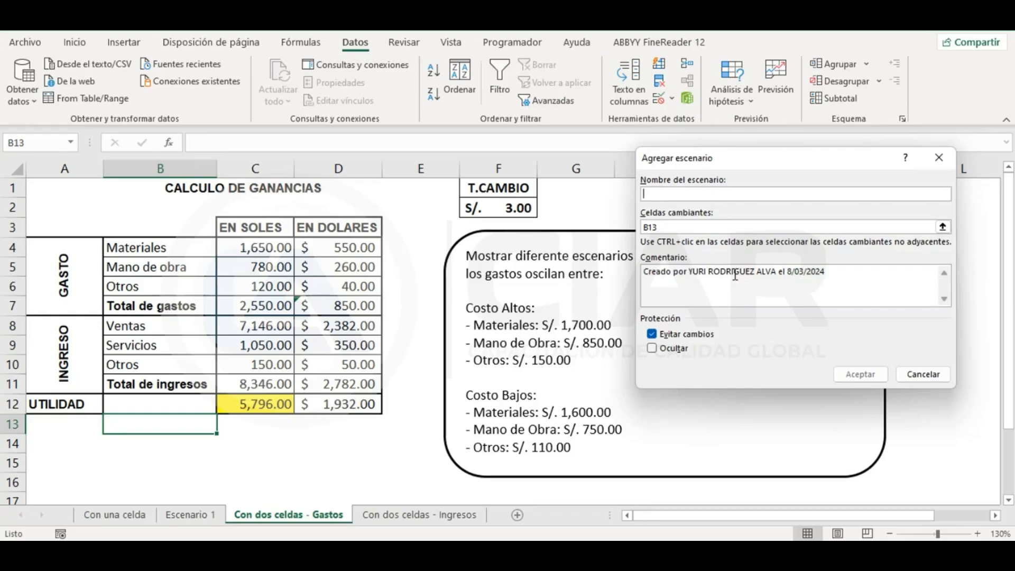
Add a scenario named "Costos altos otros" with changing cell C6 set to 150.
type("Costos altos otros")
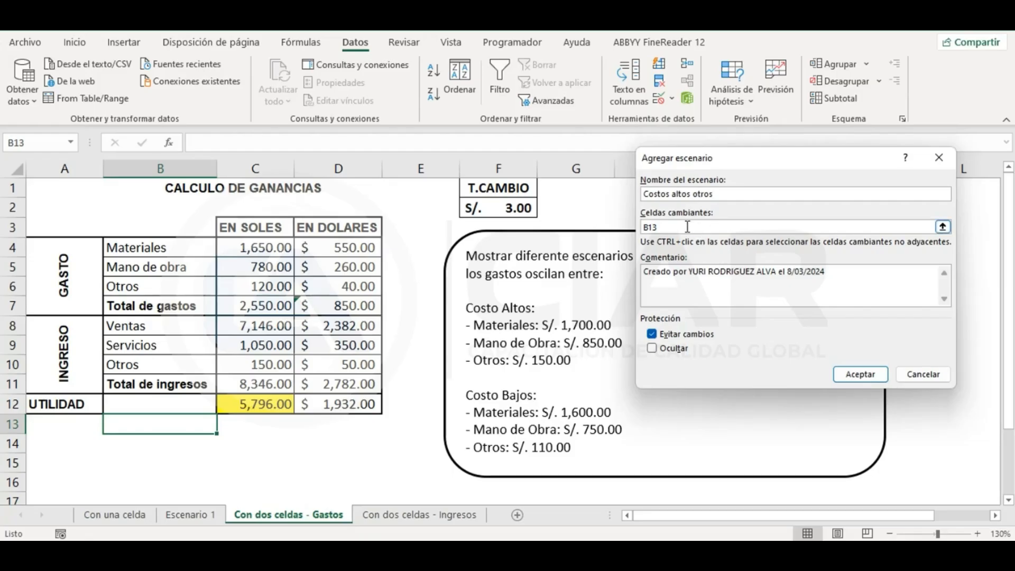
left_click_drag(686, 226, 633, 233)
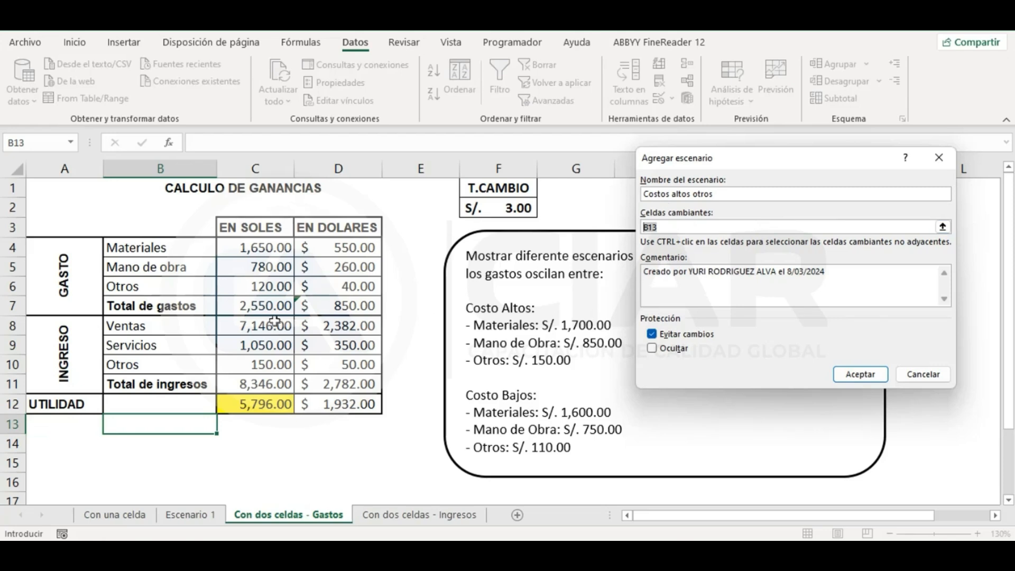
left_click(269, 286)
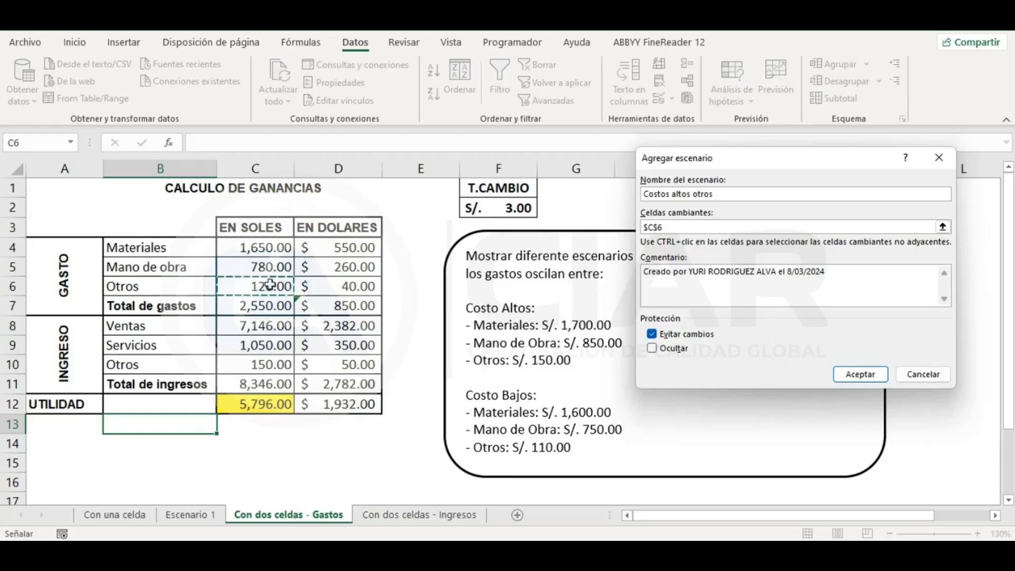
left_click(852, 374)
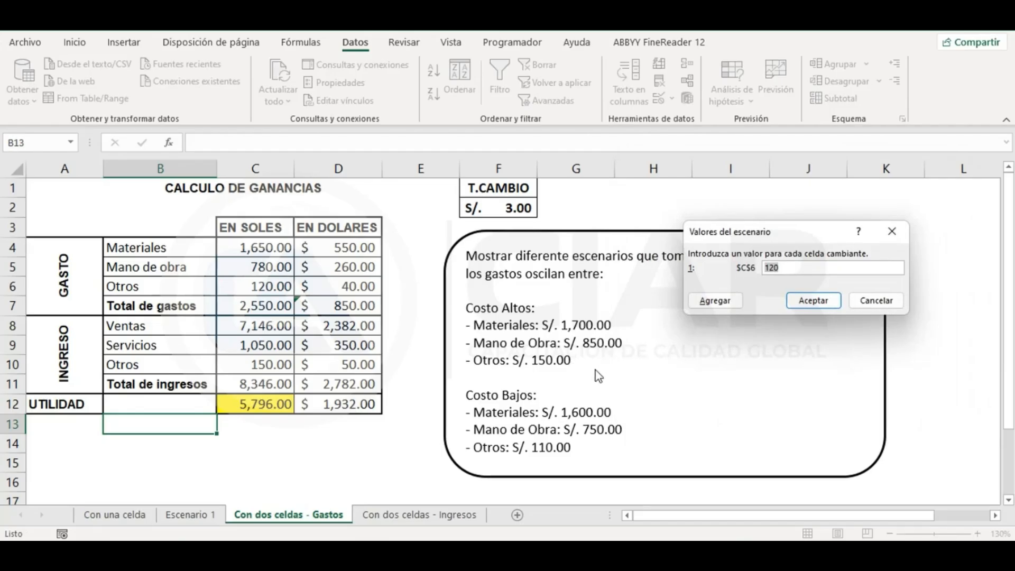
type("150")
left_click(813, 301)
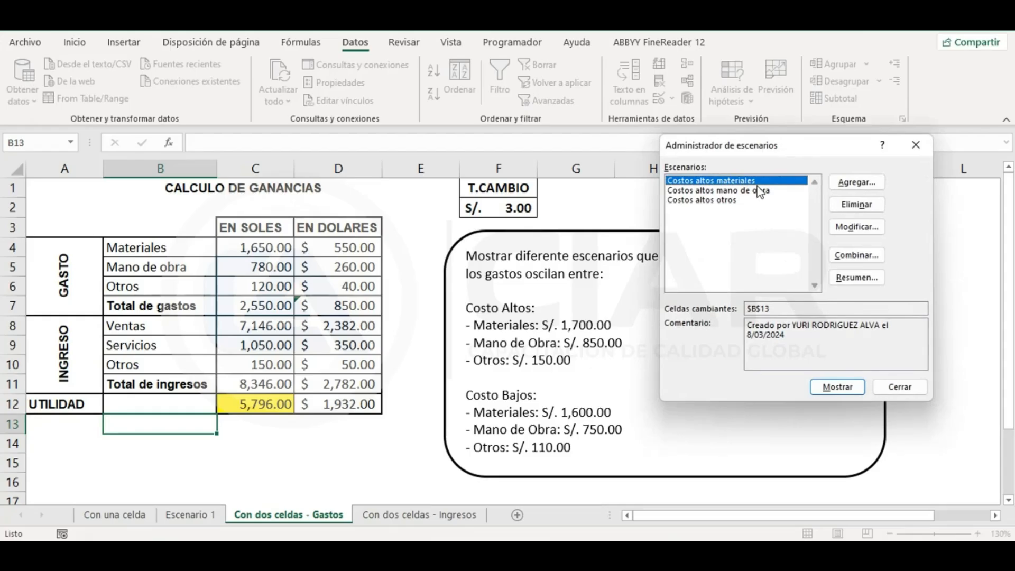
Modify the "Costos altos materiales" scenario to use changing cell C4 with the value 1700.
left_click(862, 226)
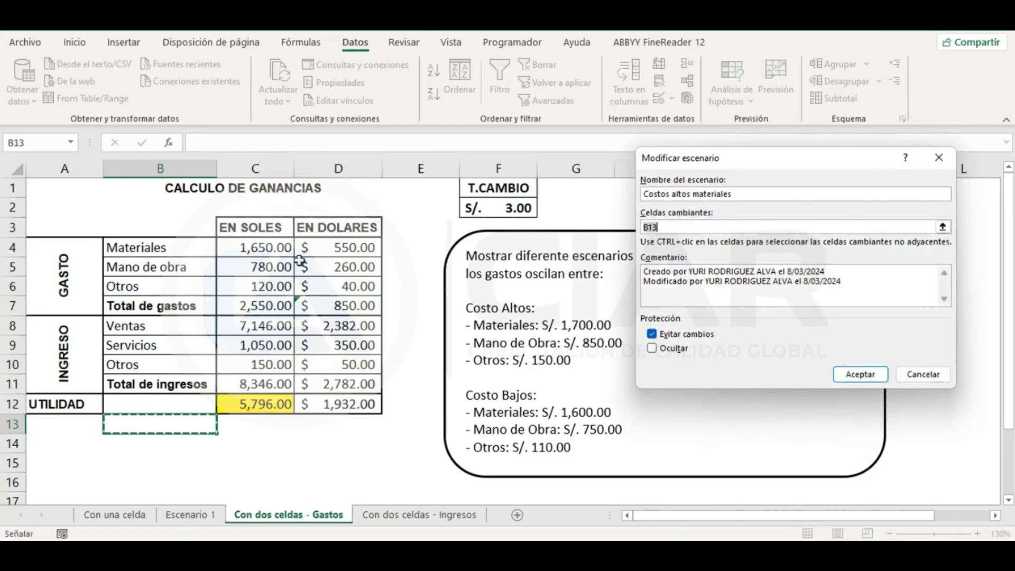
left_click(275, 247)
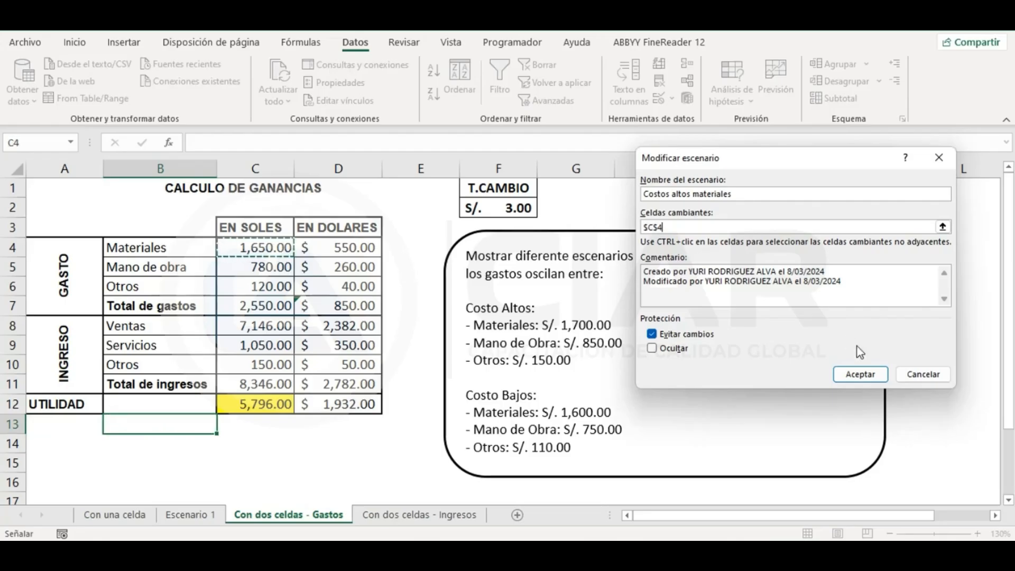
left_click(865, 375)
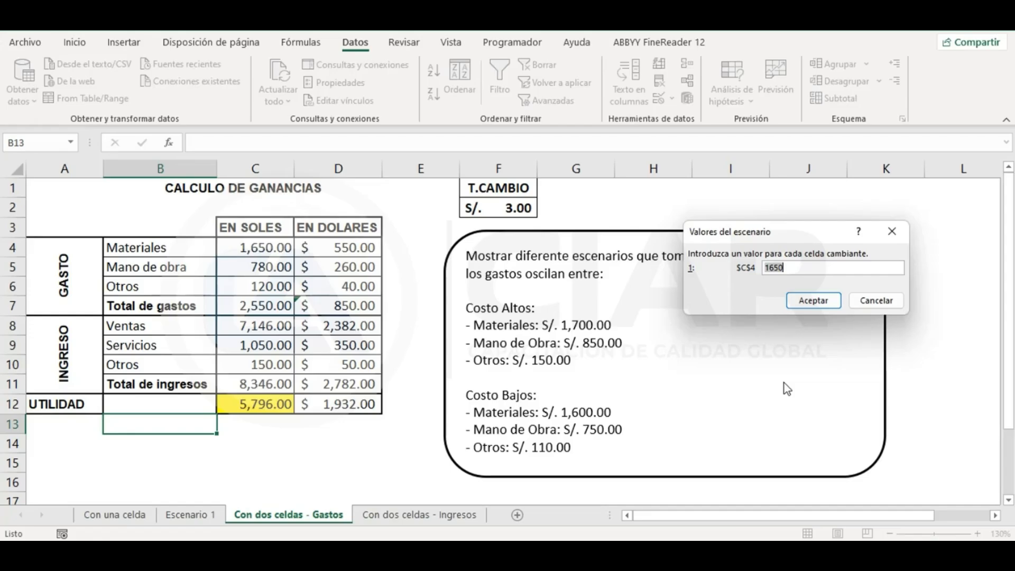
type("1700")
left_click(812, 303)
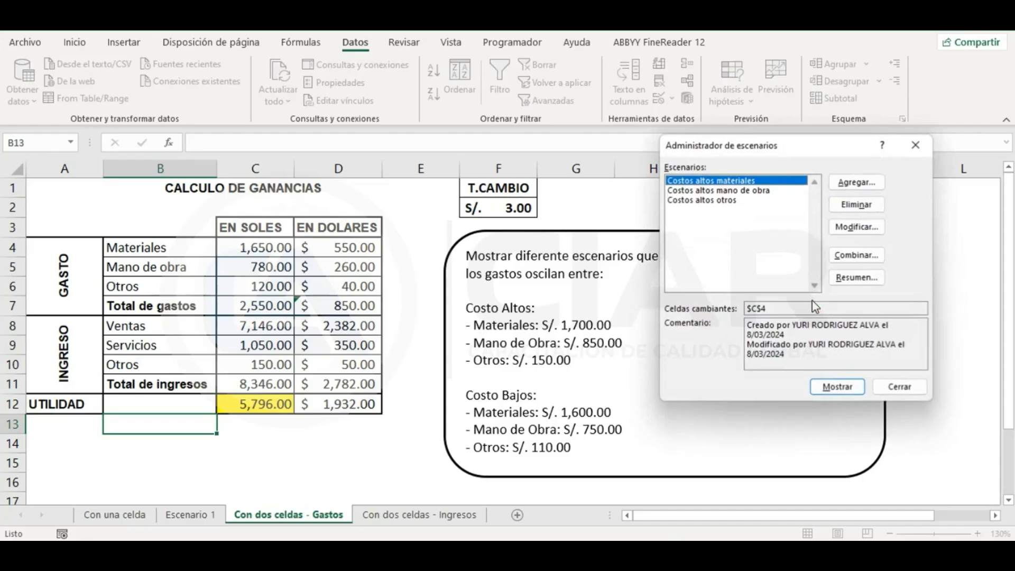
Modify the "Costos altos mano de obra" scenario to use changing cell C5 with the value 850.
left_click(764, 192)
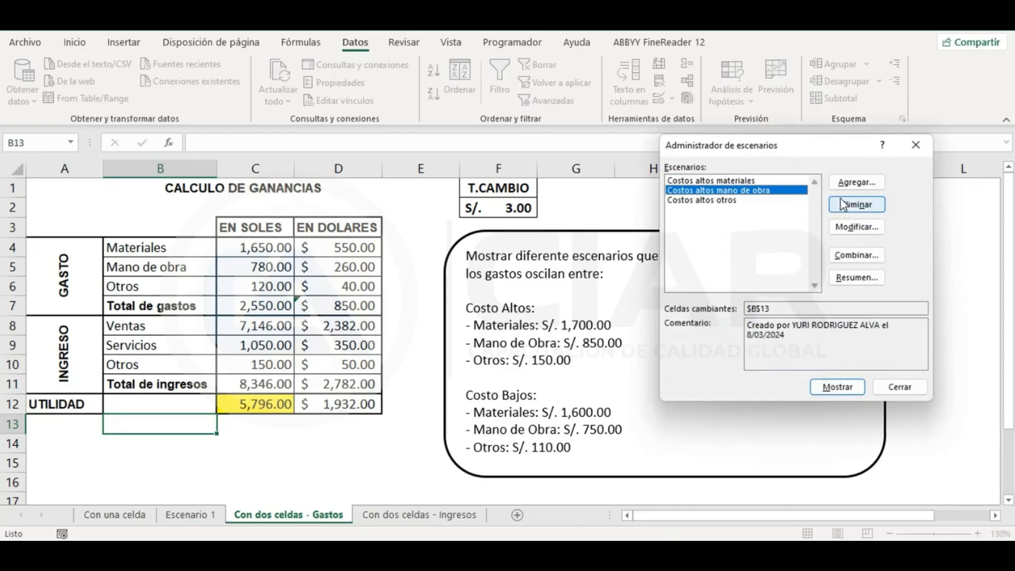
left_click(865, 226)
left_click_drag(679, 228, 630, 230)
left_click(267, 264)
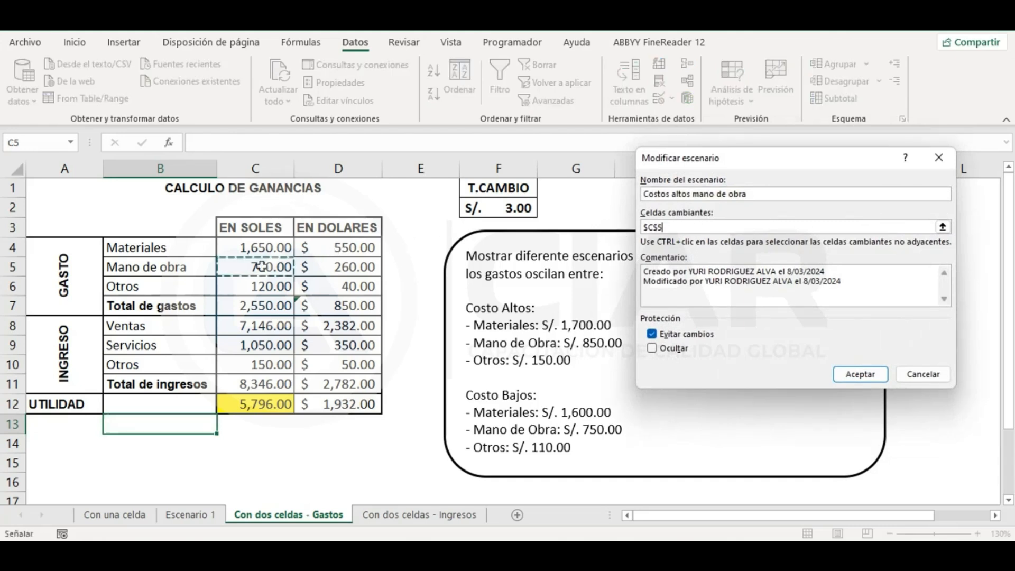
left_click(860, 374)
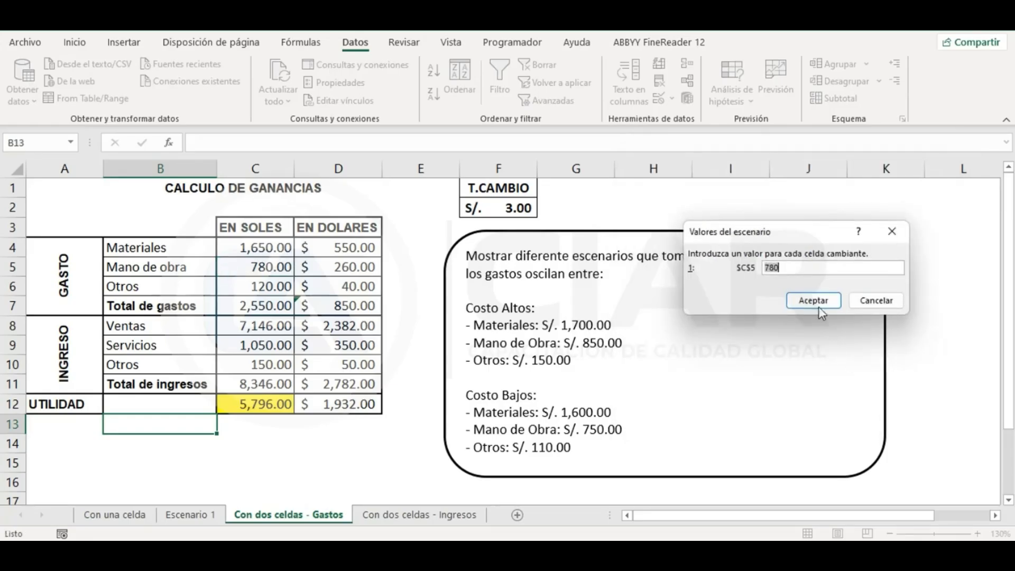
left_click(812, 269)
left_click_drag(820, 268, 764, 267)
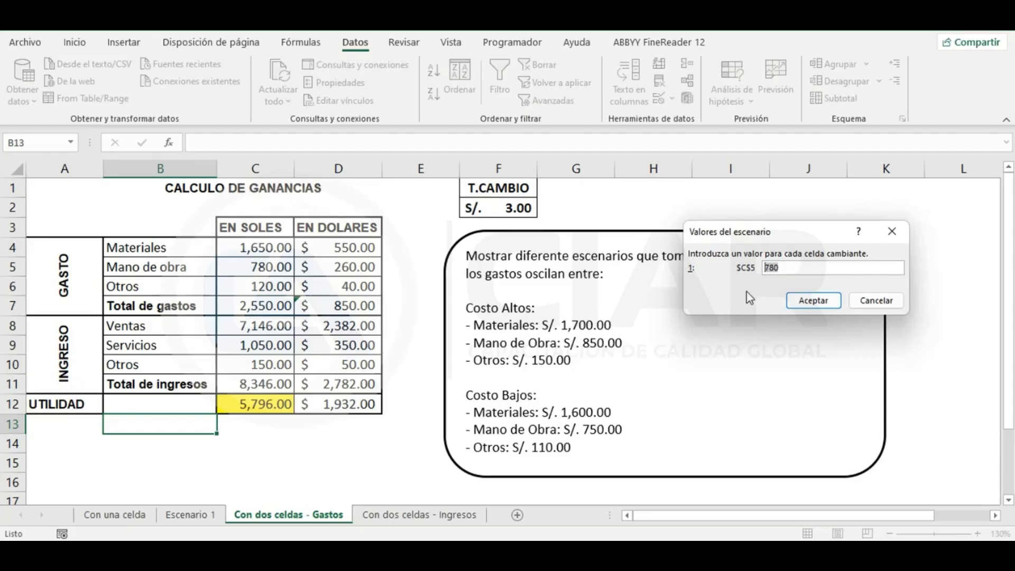
type("850")
left_click(808, 301)
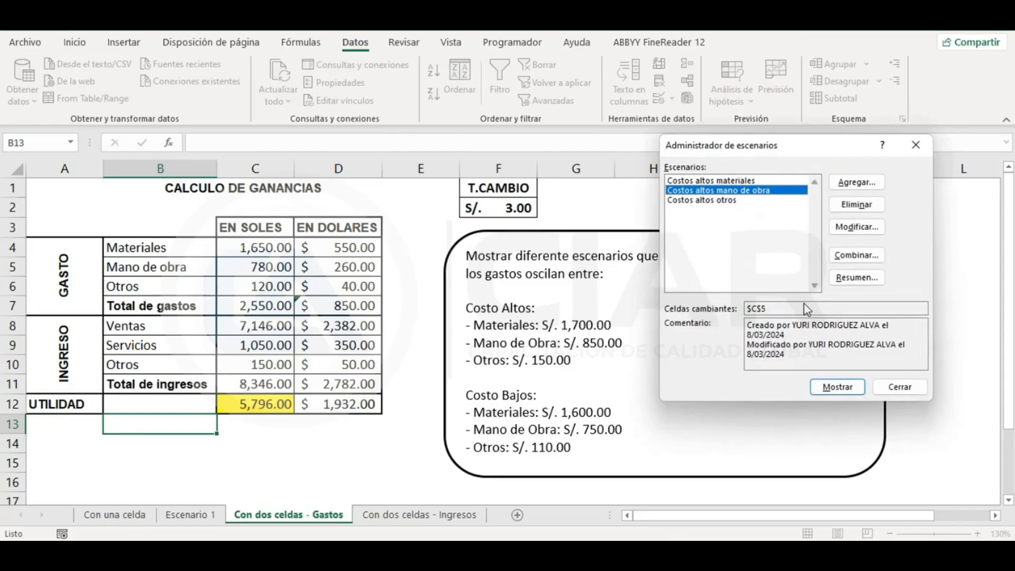
Check the changing cell and the value stored in the "Costos altos otros" scenario.
left_click(715, 201)
left_click(857, 227)
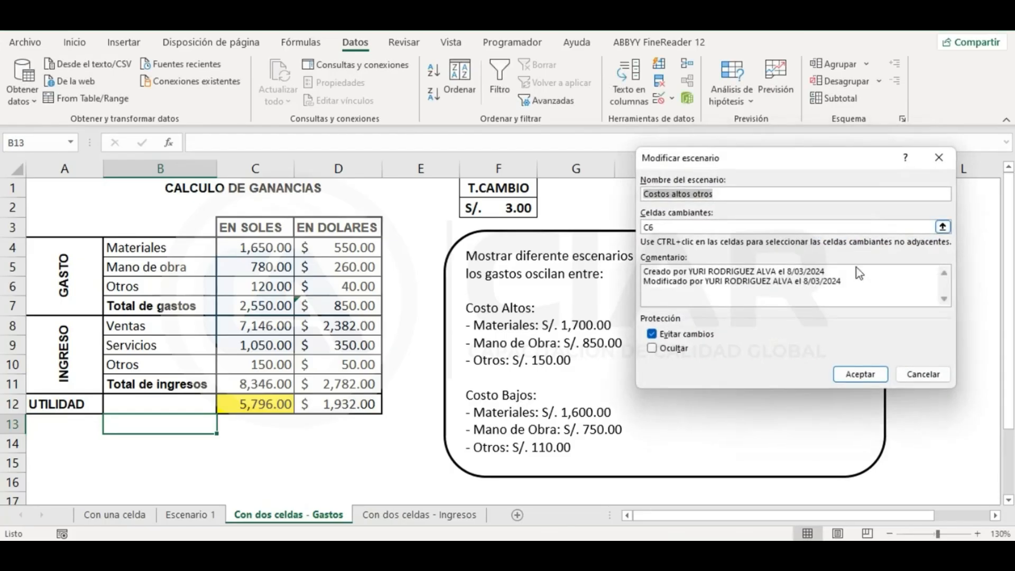
left_click(670, 226)
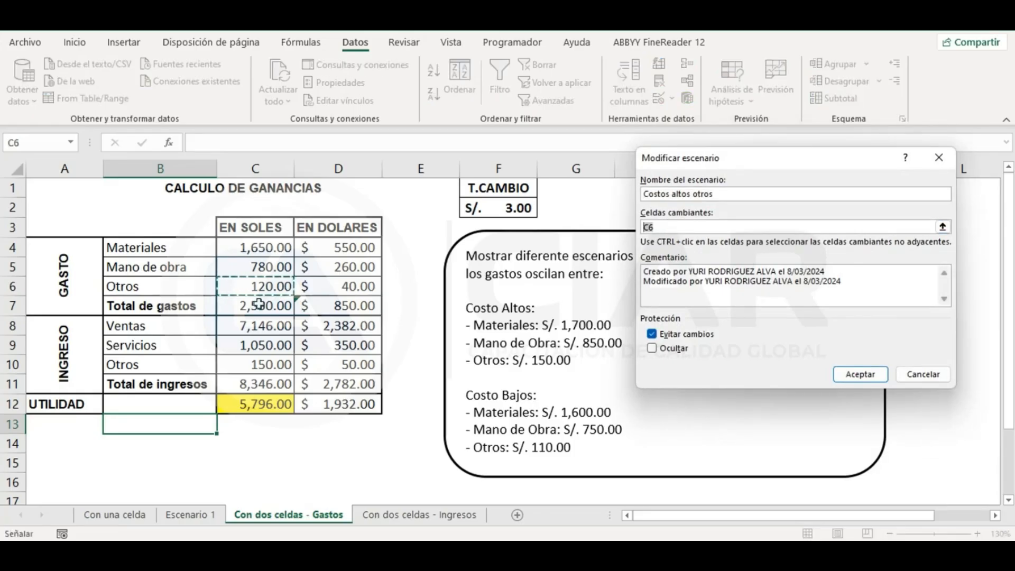
left_click(867, 378)
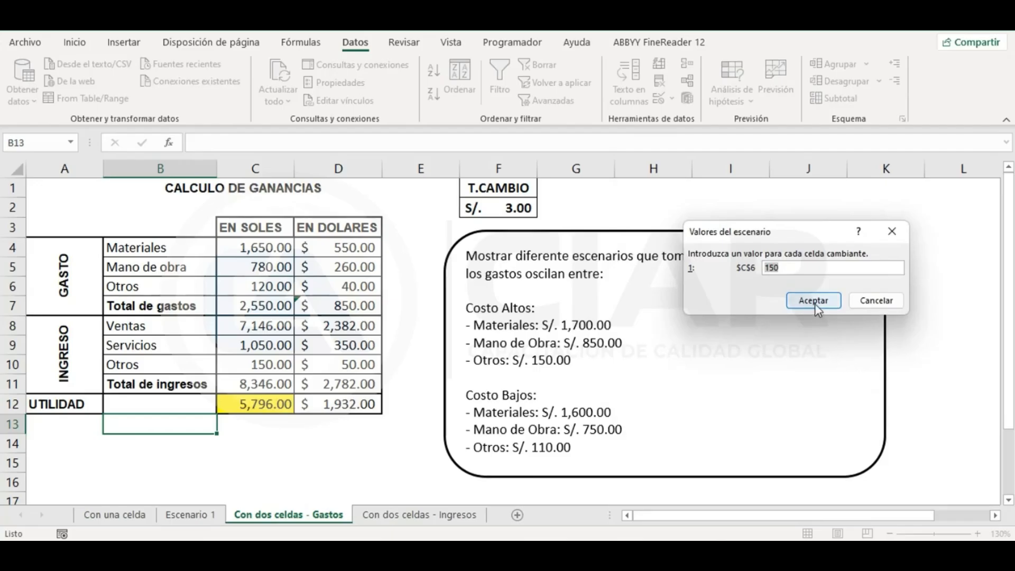
left_click(815, 305)
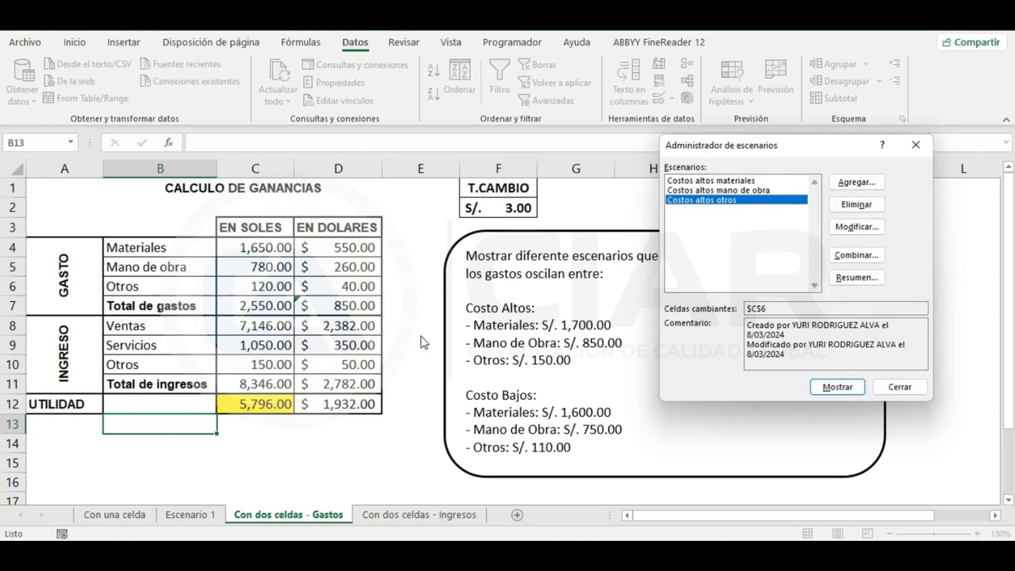
Add a scenario named "Costos bajosmateriales" with changing cell C4 set to 1600.
left_click(856, 182)
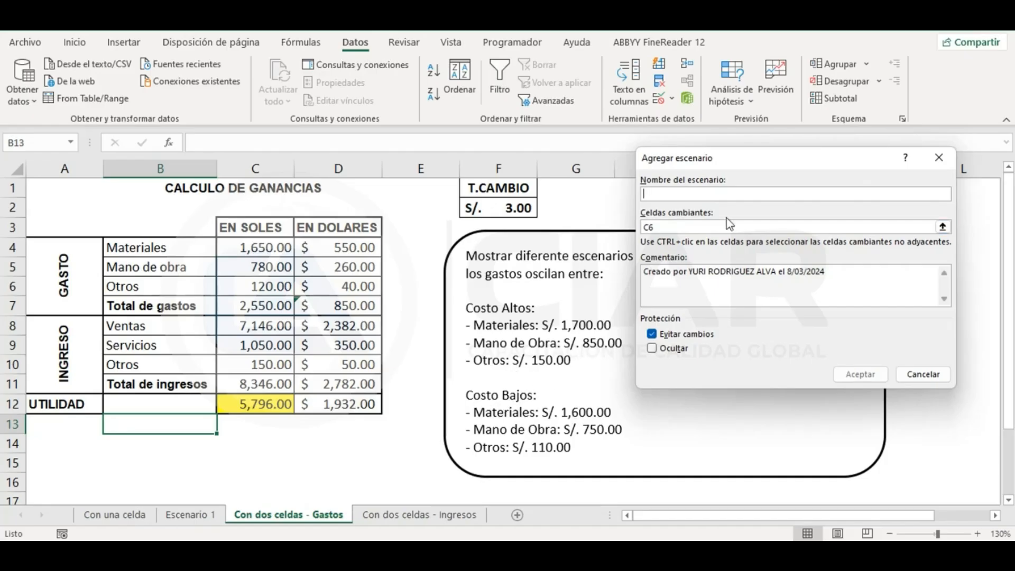
type("C")
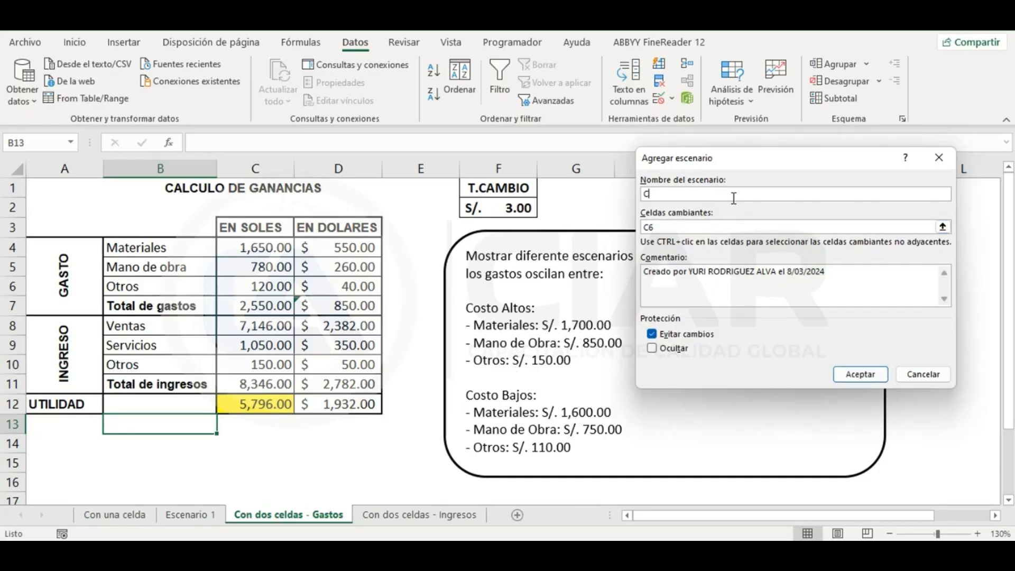
type("ostos bajosmateriales")
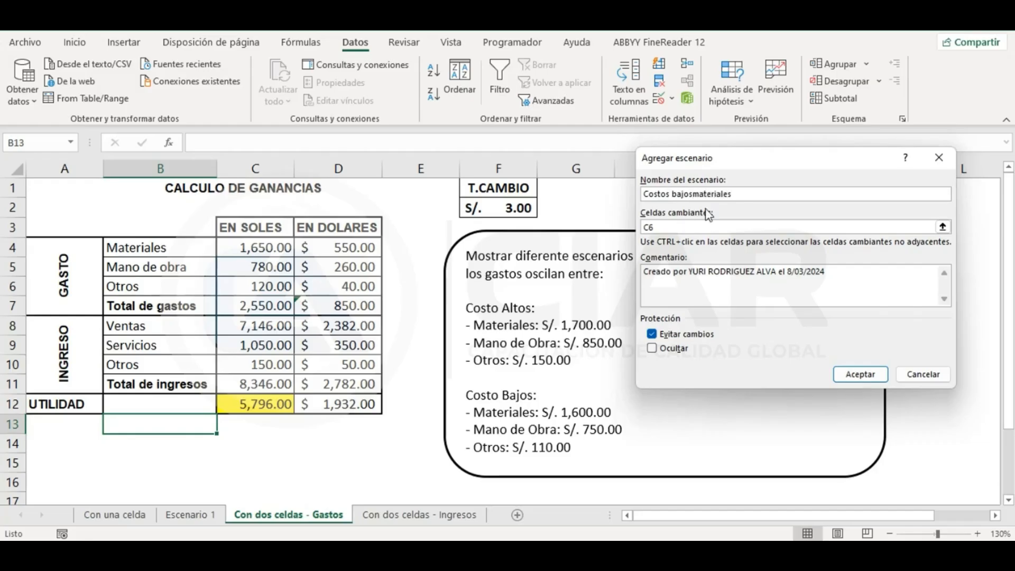
left_click_drag(670, 226, 651, 231)
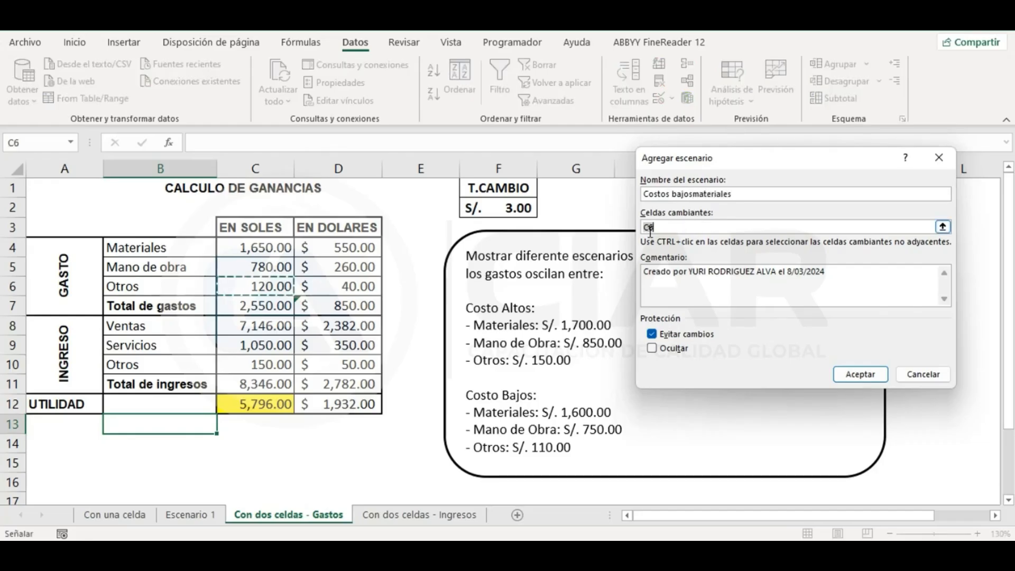
left_click(280, 248)
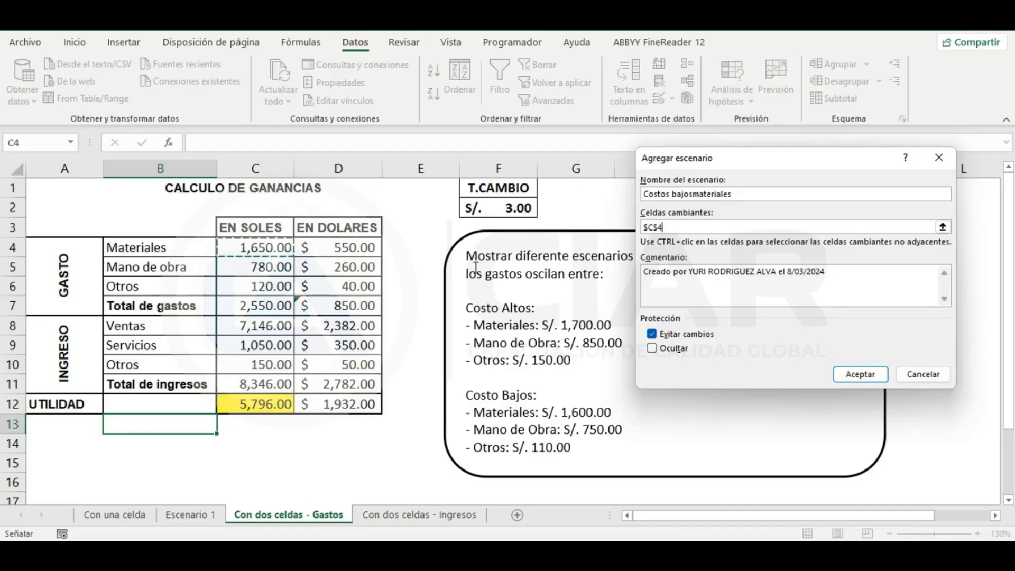
left_click(853, 374)
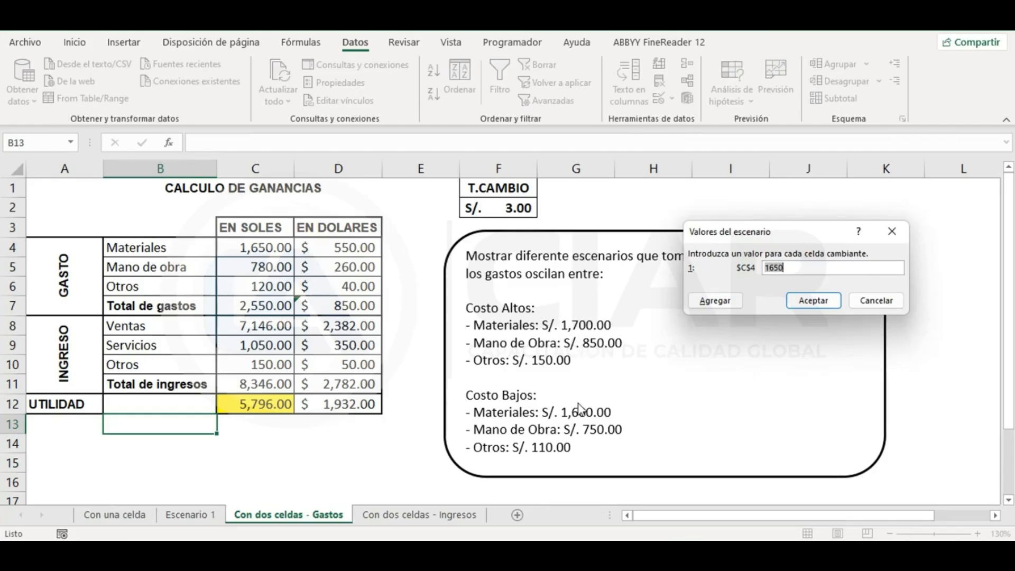
type("16")
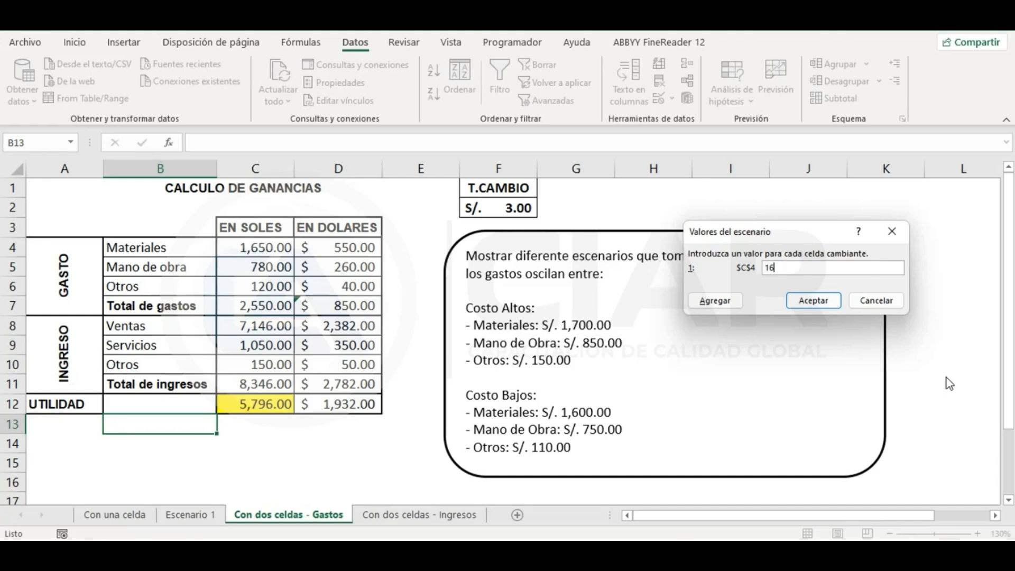
left_click(715, 300)
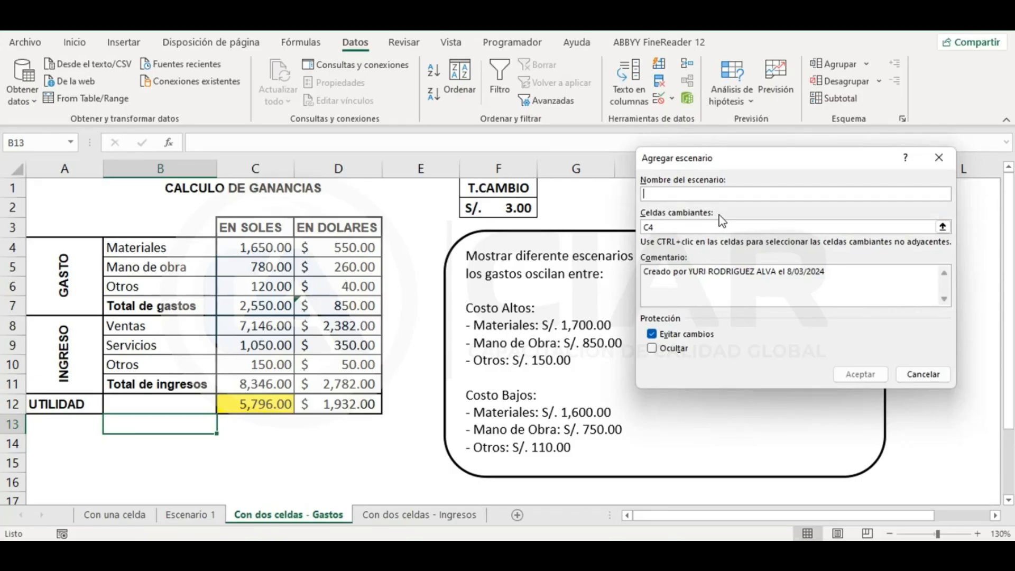
Add a scenario named "Costos bajos mano de obra" with changing cell C5 set to 750.
type("Cos")
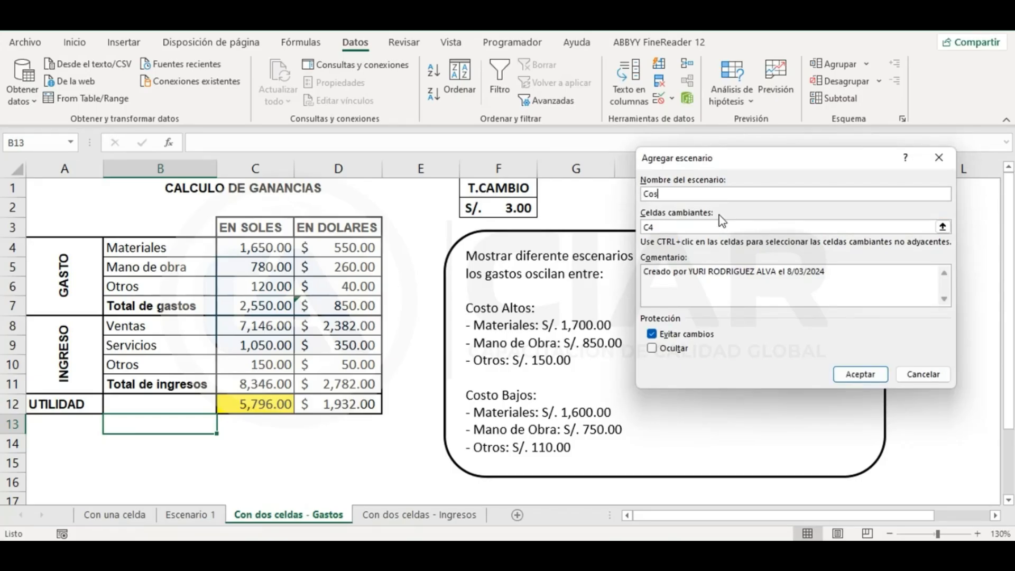
type("tos bajos mano de obra")
double_click(708, 224)
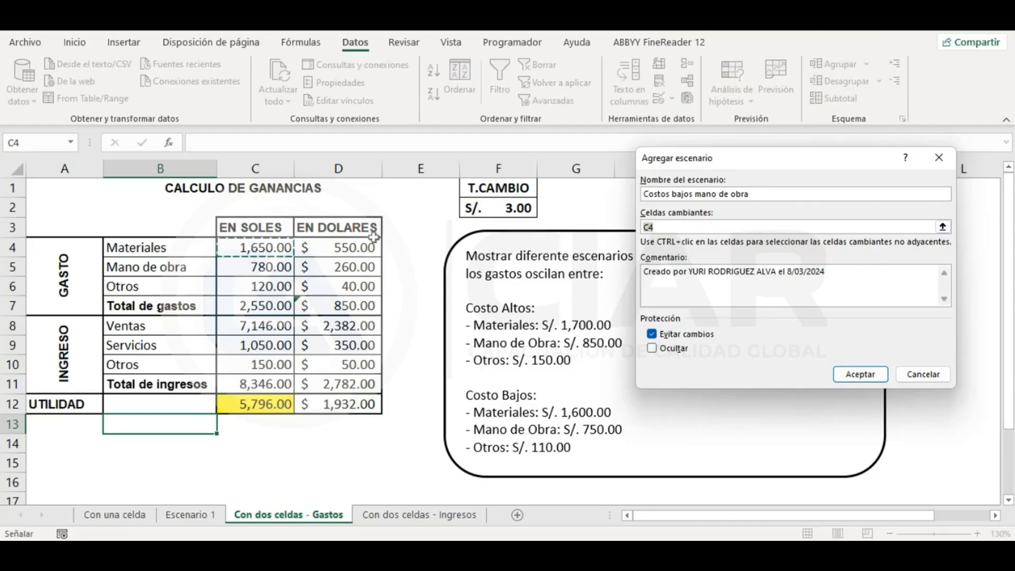
left_click(258, 265)
left_click(845, 373)
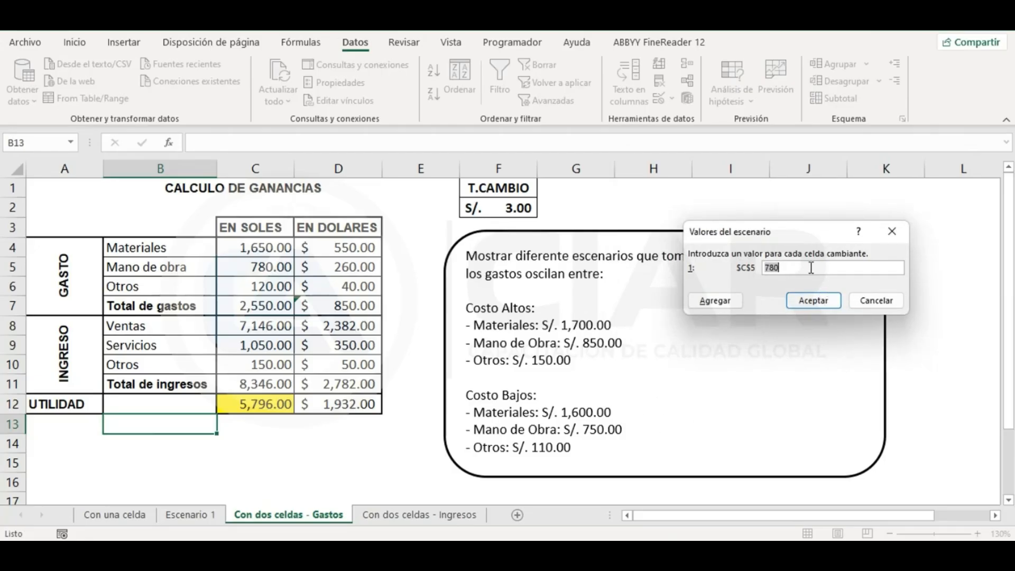
type("75")
left_click(716, 301)
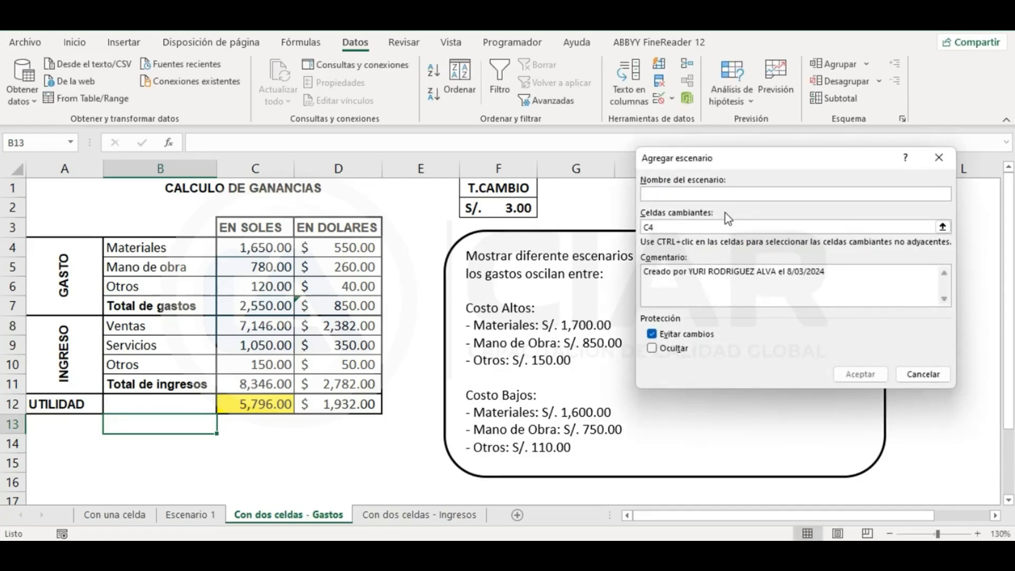
Add a scenario named "Costos bajos otros" with changing cell C6 set to 110 and return to the scenario list.
type("to")
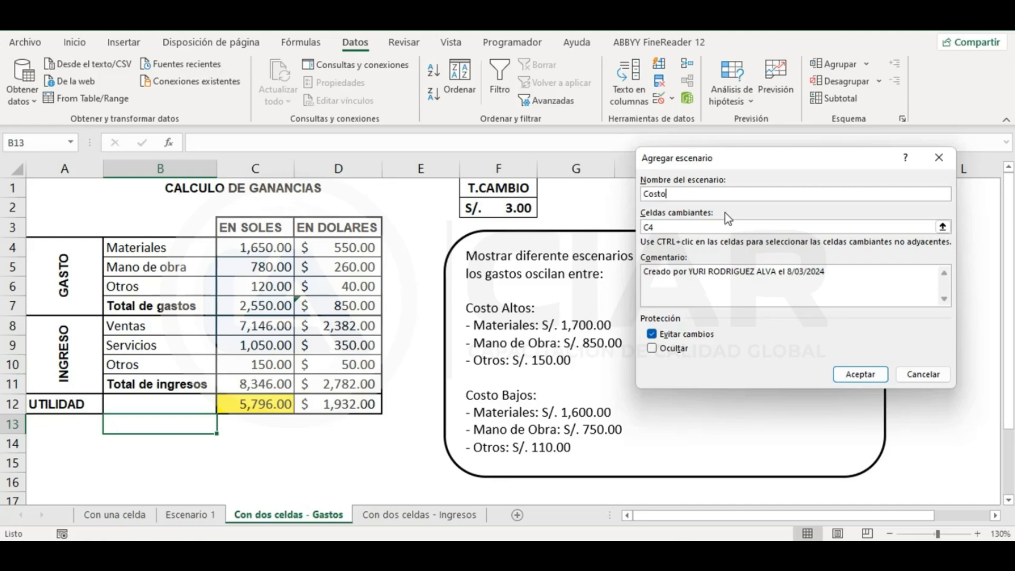
type("s bajos")
key("Tab")
left_click(263, 288)
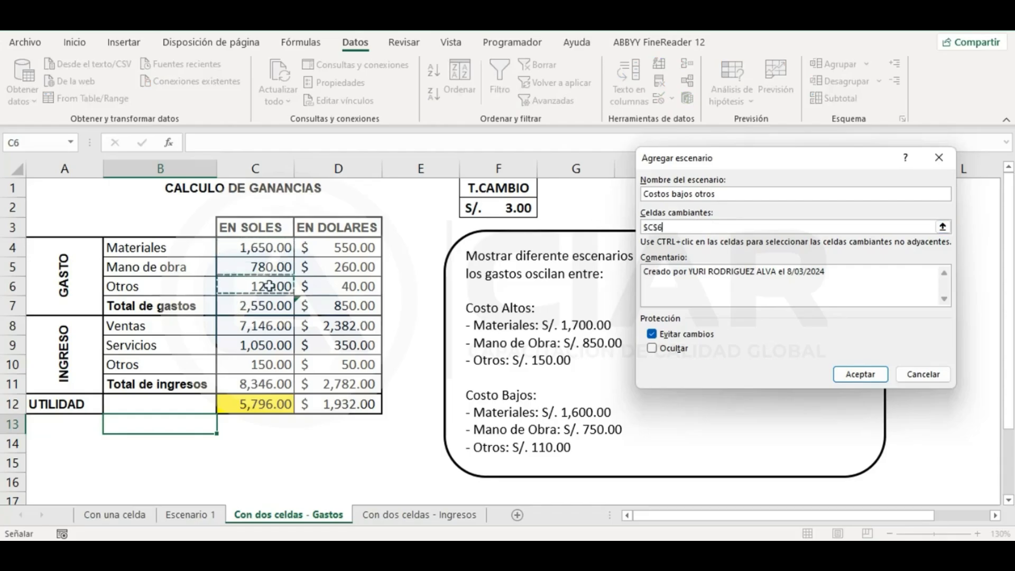
left_click(854, 373)
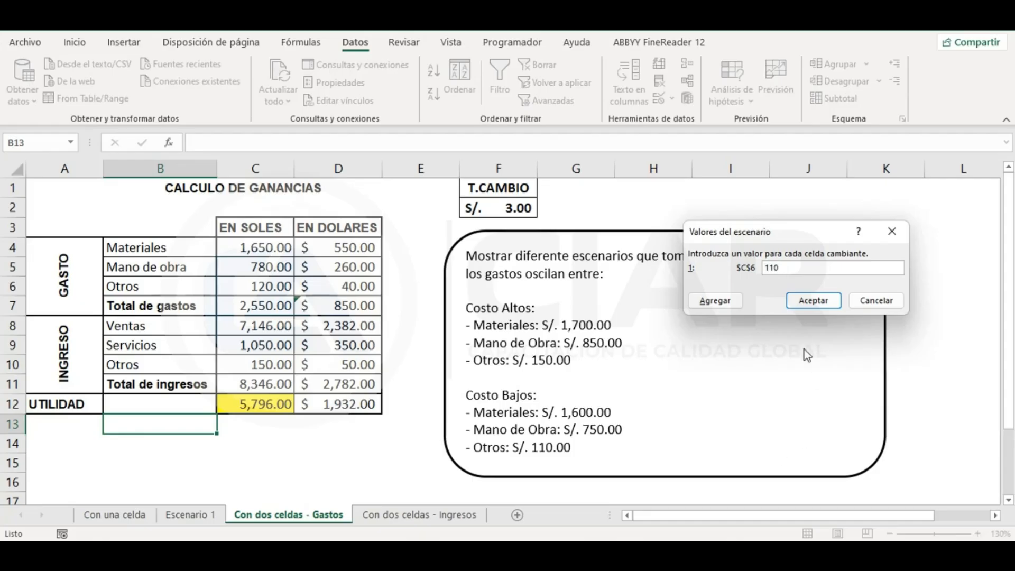
left_click(813, 302)
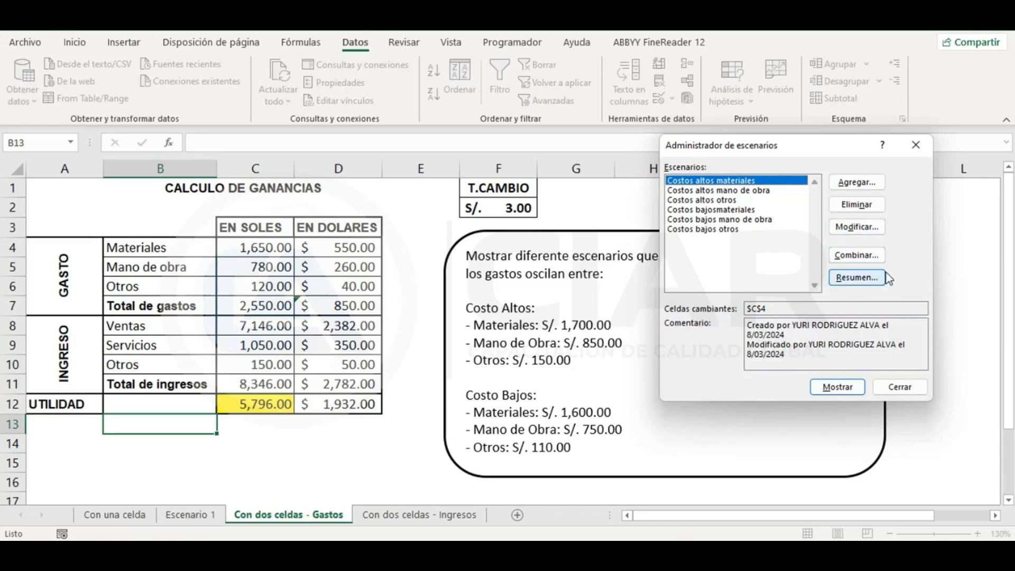
Generate a scenario report of type Resumen using the profit in soles, cell C12, as the result cell.
left_click(851, 282)
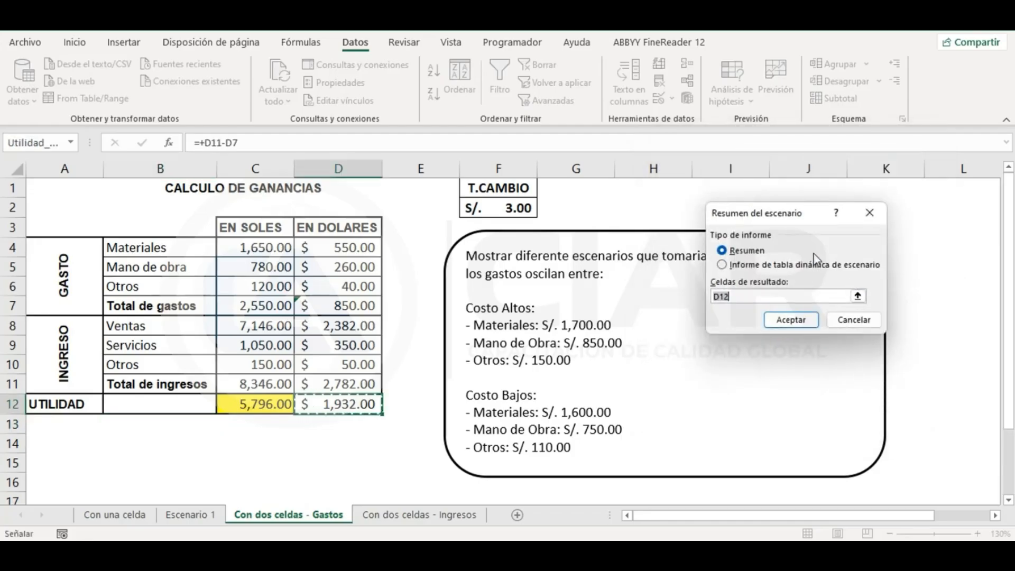
left_click_drag(784, 218, 706, 199)
left_click(680, 234)
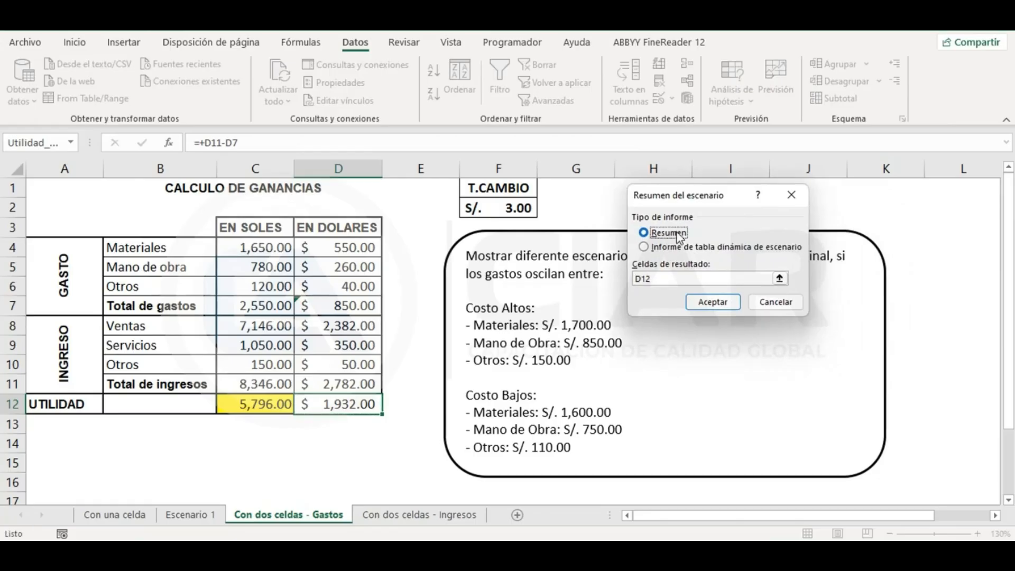
left_click(671, 279)
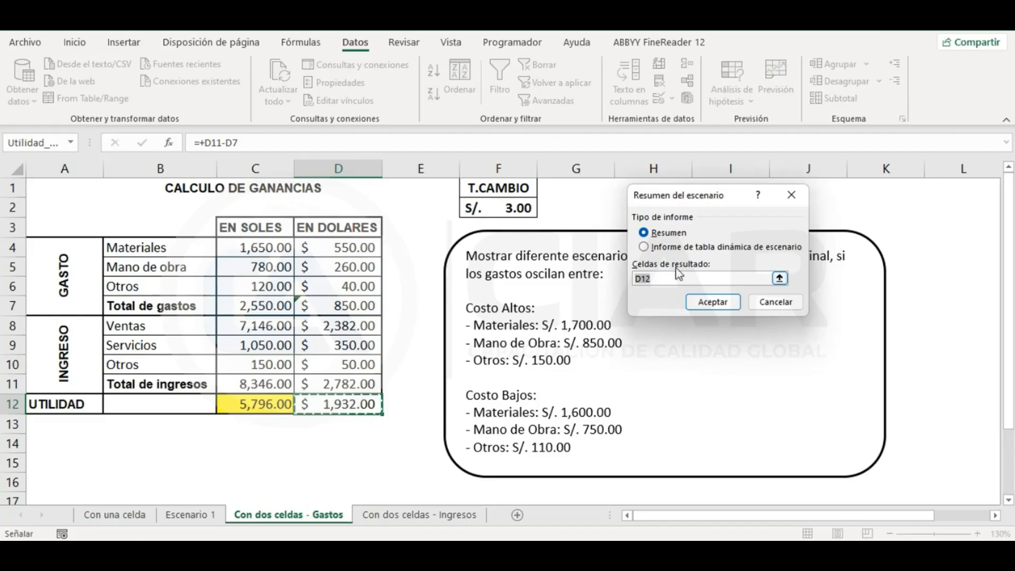
left_click_drag(706, 205, 721, 178)
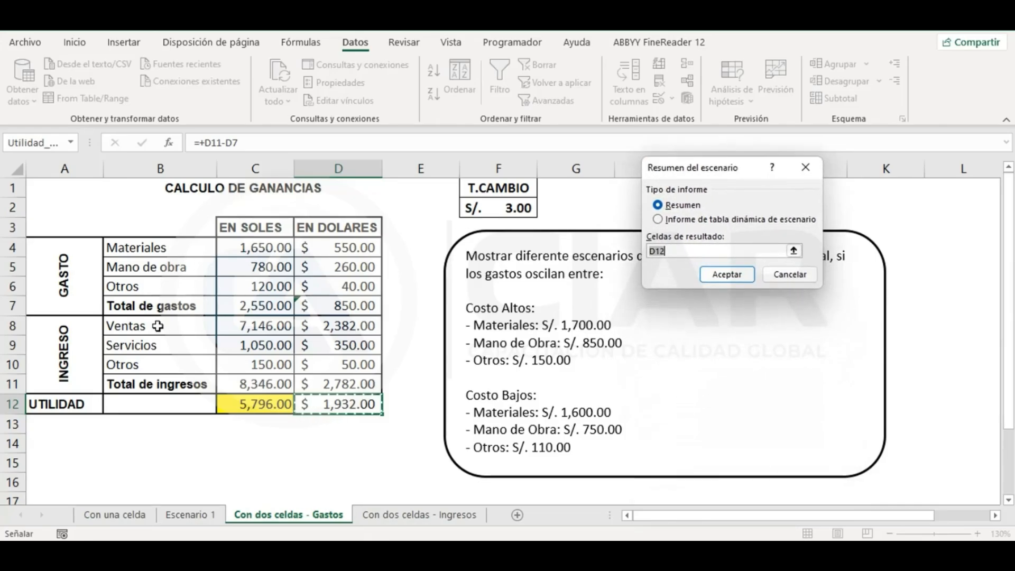
left_click(262, 405)
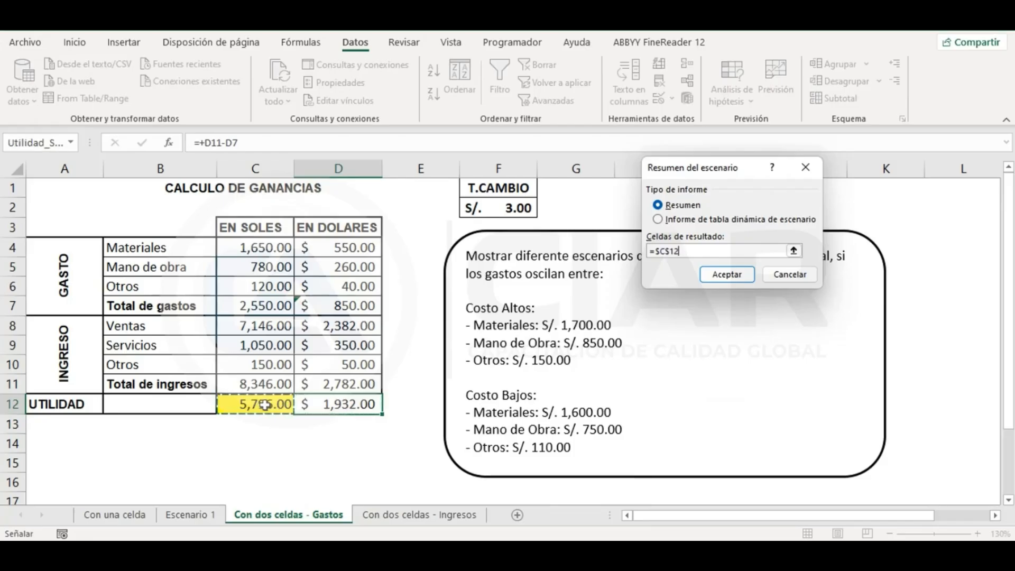
left_click(734, 277)
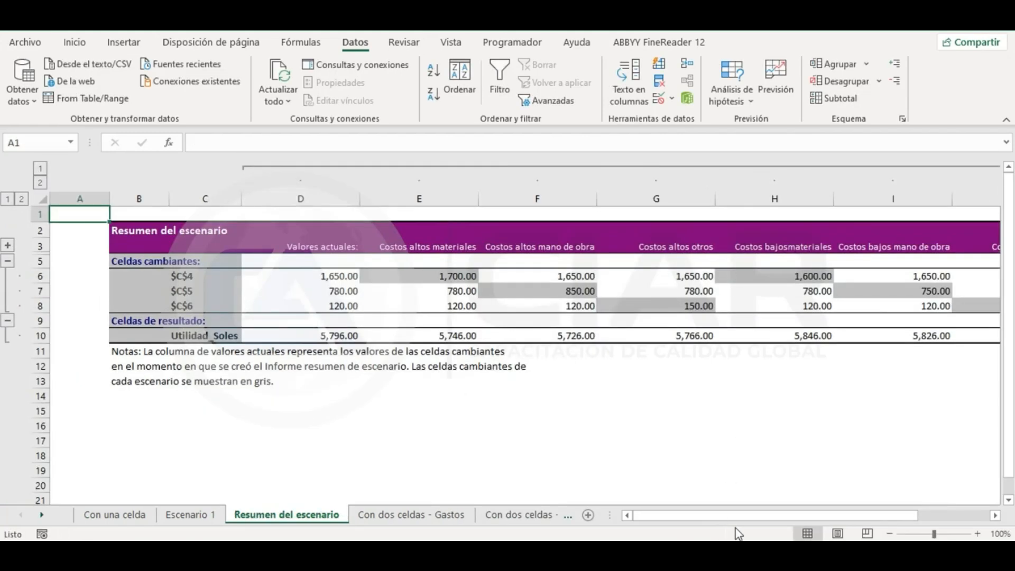
Clear the outline grouping from the scenario summary sheet.
mouse_move(744, 518)
left_mouse_down()
mouse_move(782, 525)
mouse_move(756, 522)
left_mouse_up()
left_click(878, 84)
left_click(868, 123)
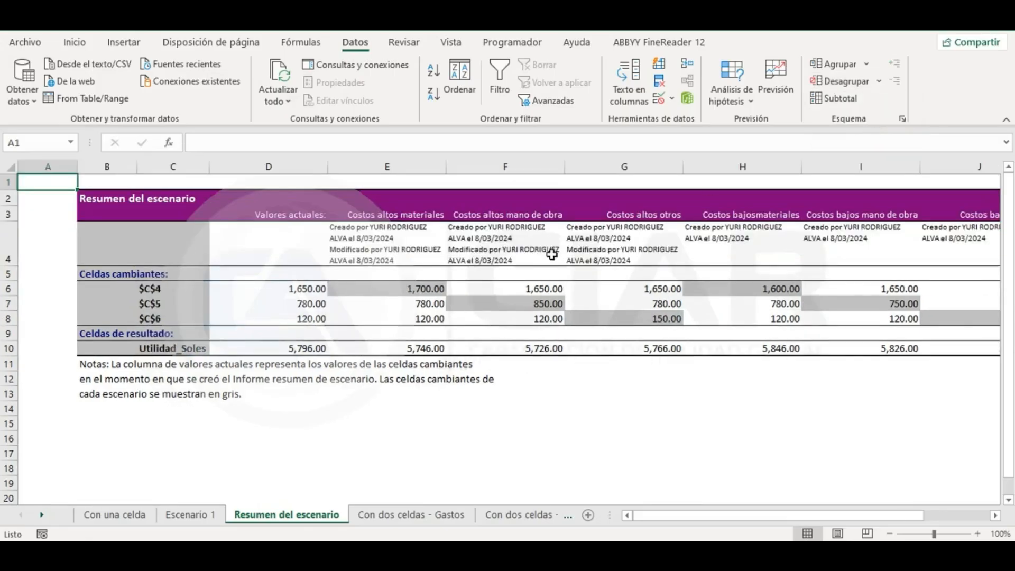
Delete the empty column A from the summary sheet and make the Utilidad_Soles row slightly taller.
left_click(48, 158)
right_click(48, 158)
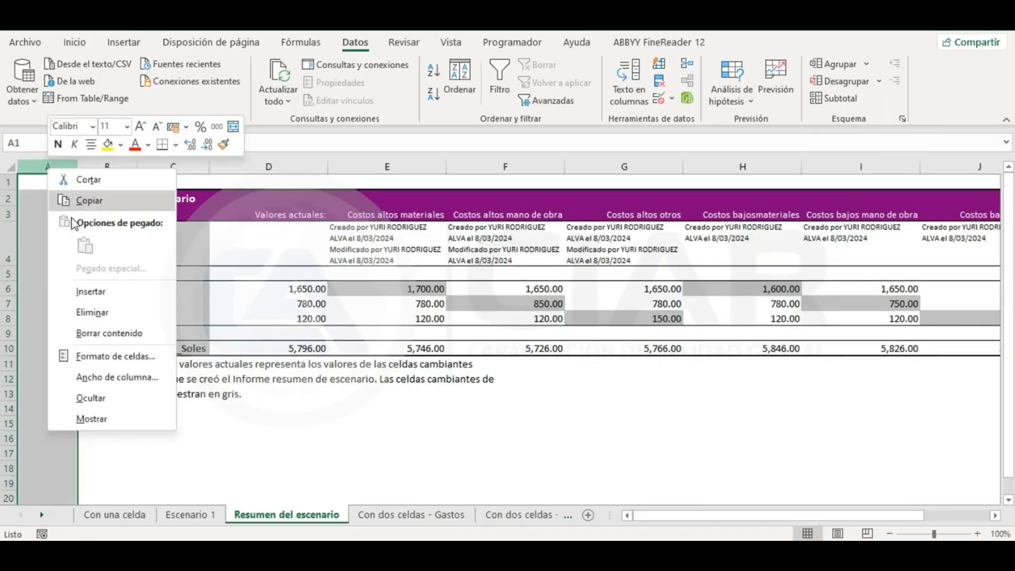
left_click(107, 314)
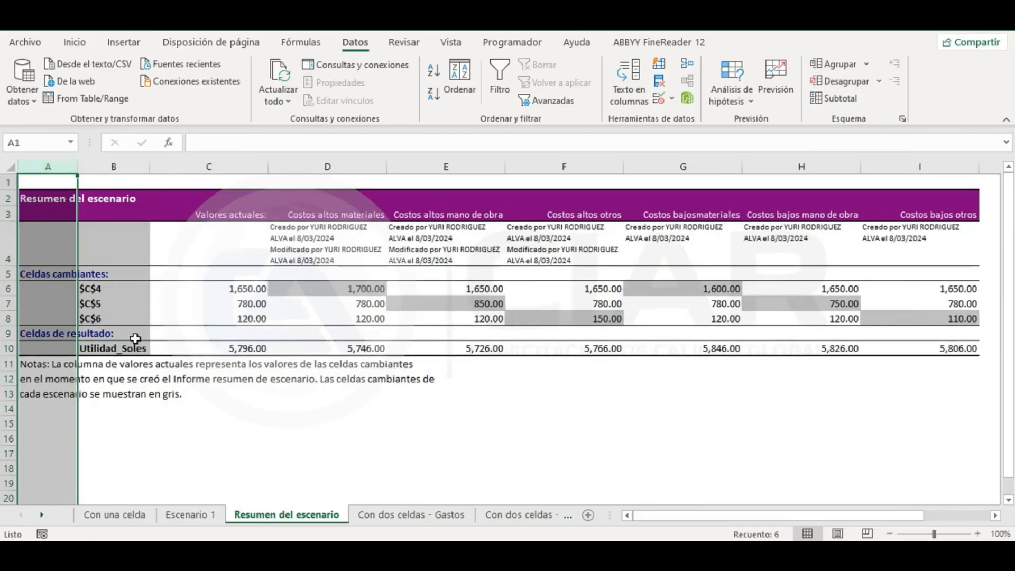
left_click_drag(9, 356, 8, 361)
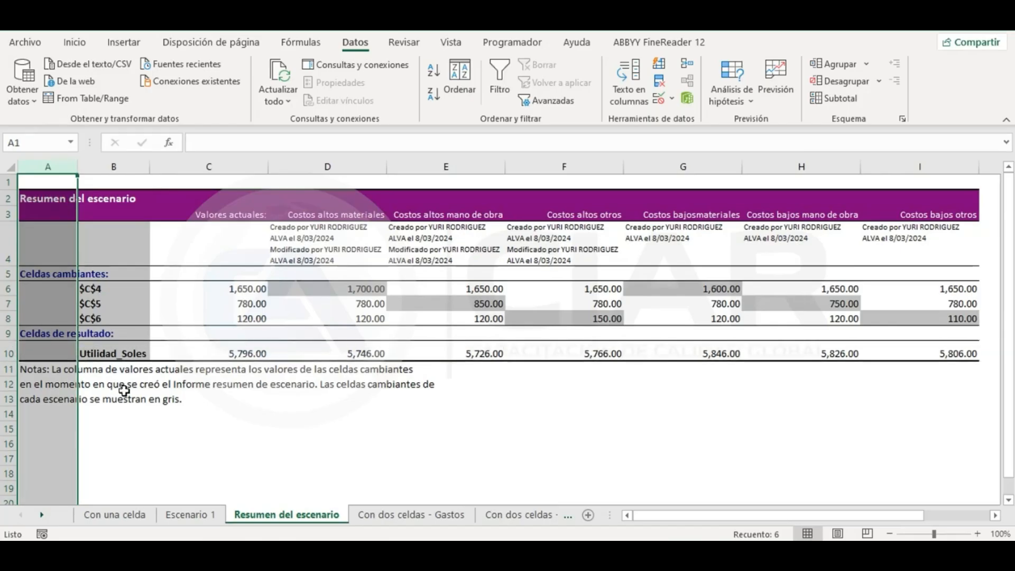
left_click(113, 399)
Delete row 4 with the scenario comments and rows 10 to 13 containing the notes below the summary.
left_click(7, 252)
right_click(7, 251)
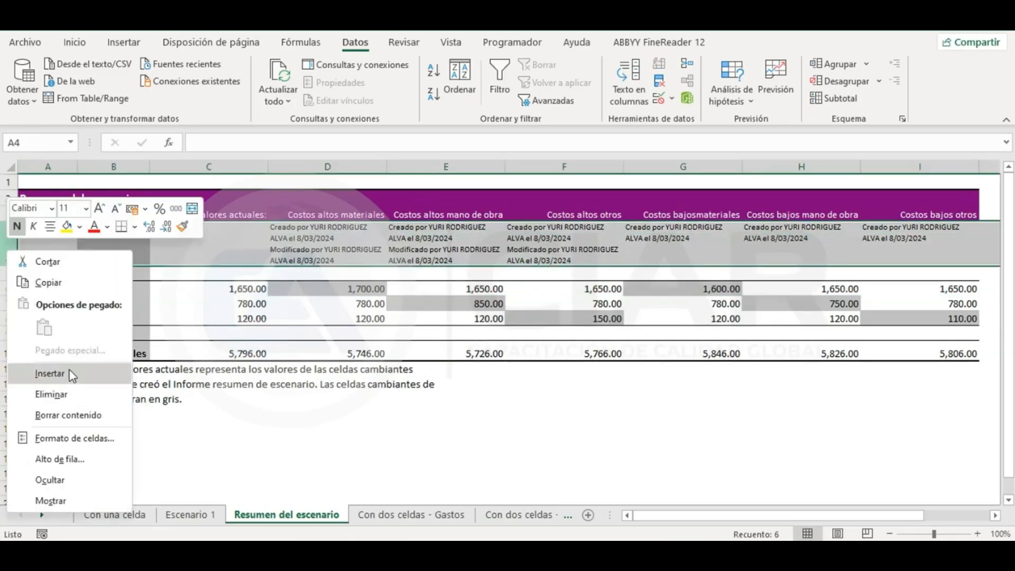
left_click(78, 397)
left_click_drag(9, 324, 11, 370)
right_click(11, 371)
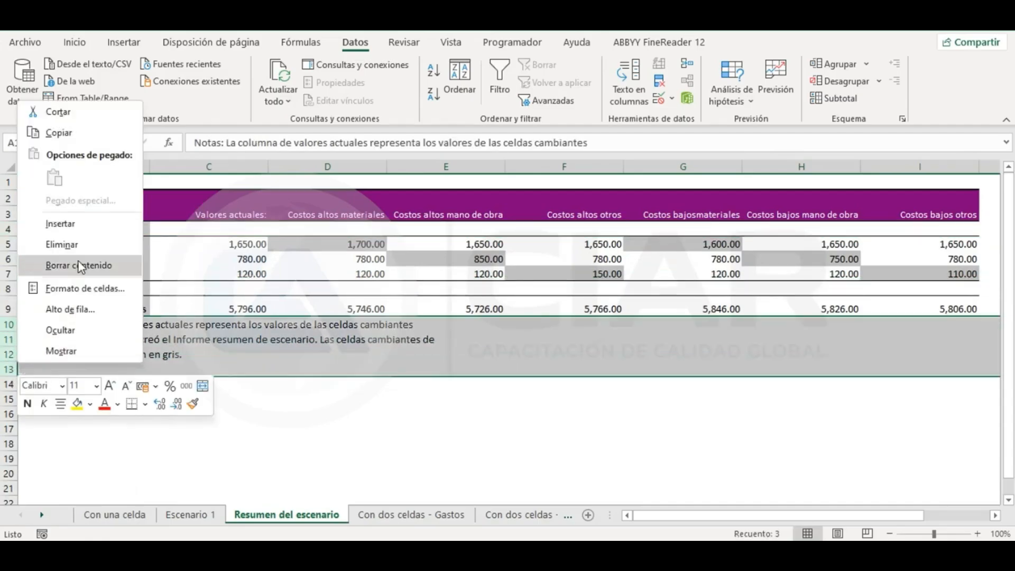
left_click(62, 244)
left_click(356, 415)
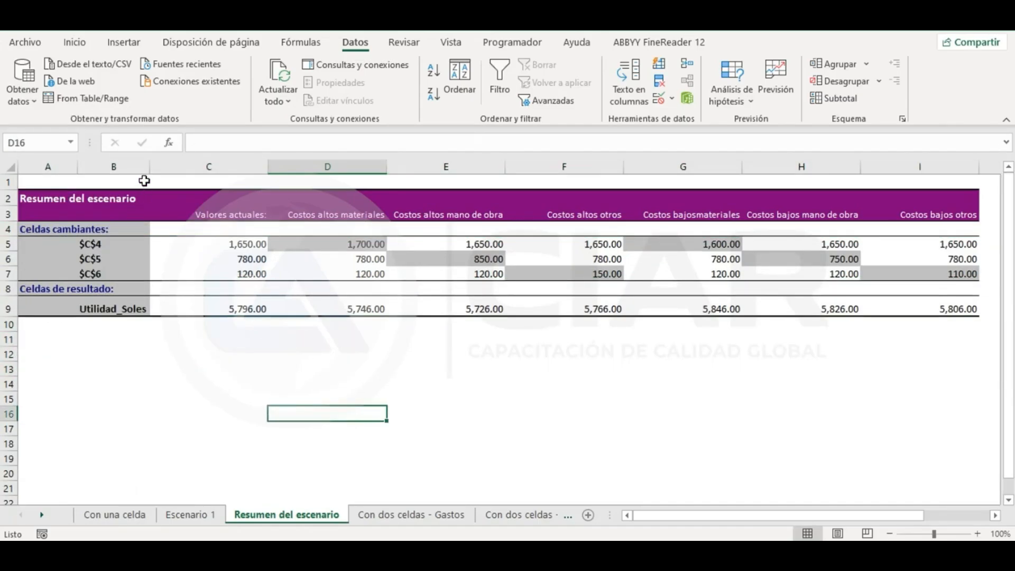
left_click(346, 340)
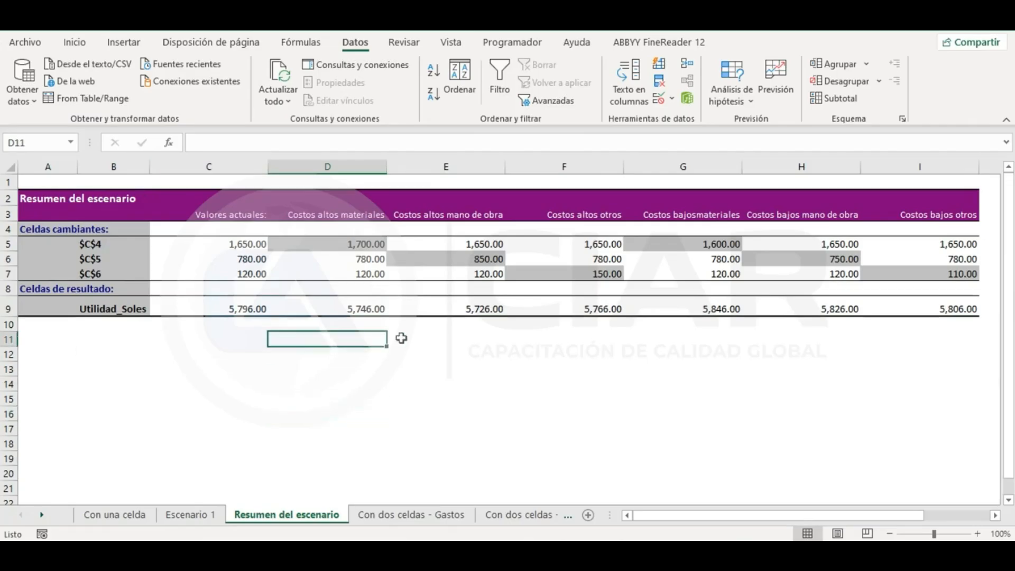
Examine the changing cells, the current values and the "Costos altos materiales" column in the summary, checking the source sheets as well.
left_click(112, 242)
left_click(110, 259)
left_click(105, 273)
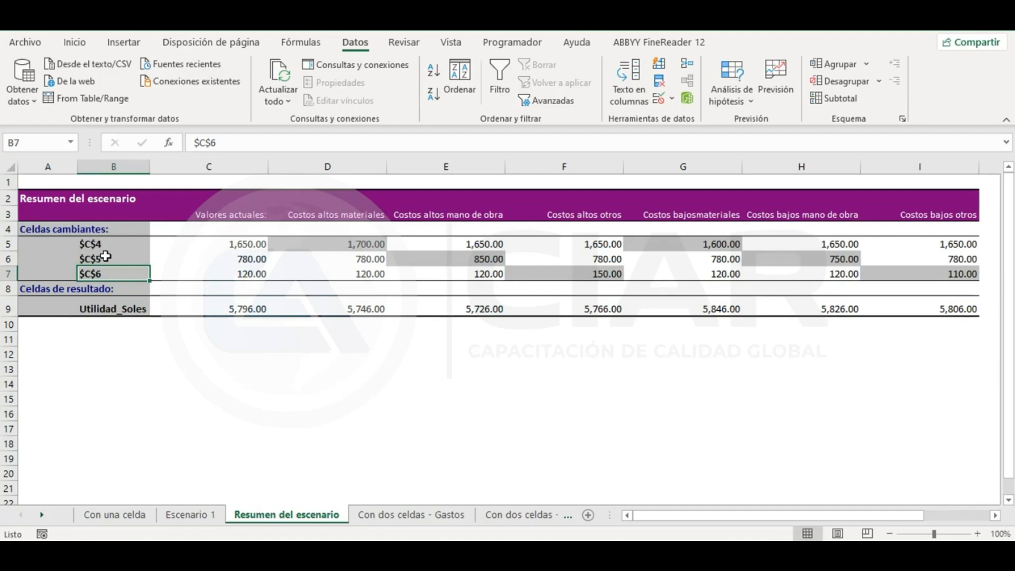
left_click(206, 521)
left_click(130, 518)
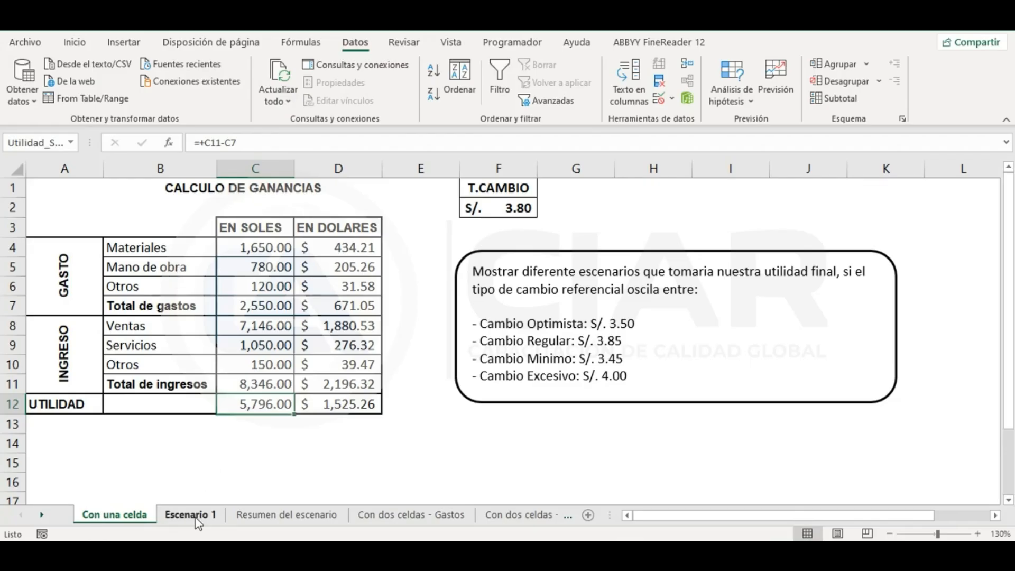
left_click(272, 516)
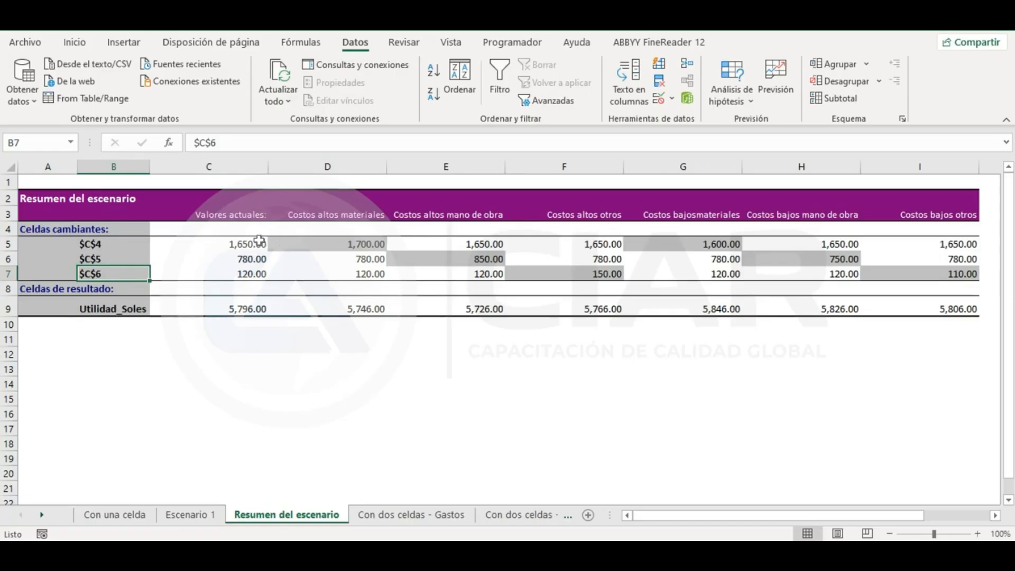
left_click(258, 242)
left_click(257, 259)
left_click(255, 272)
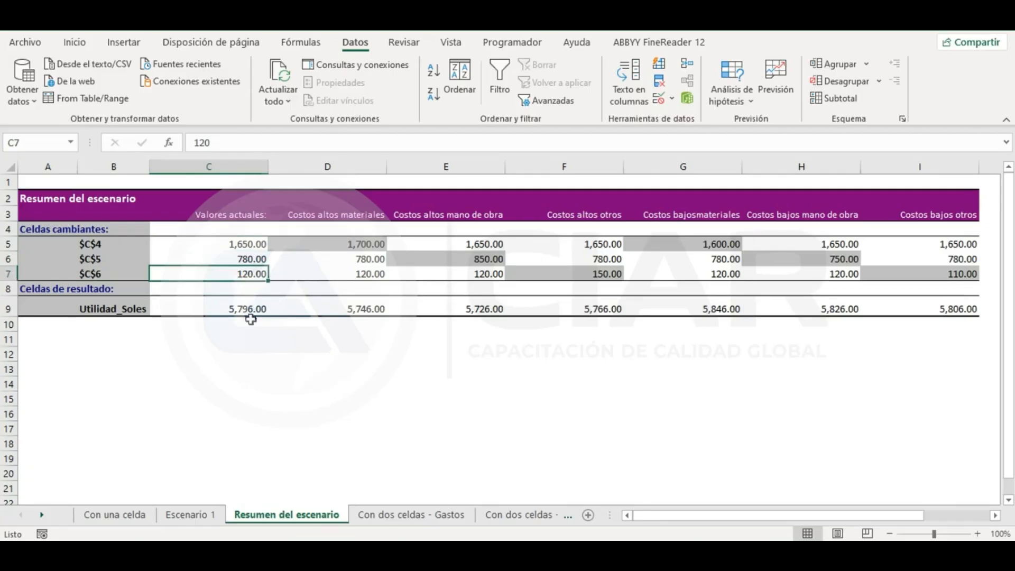
left_click(255, 309)
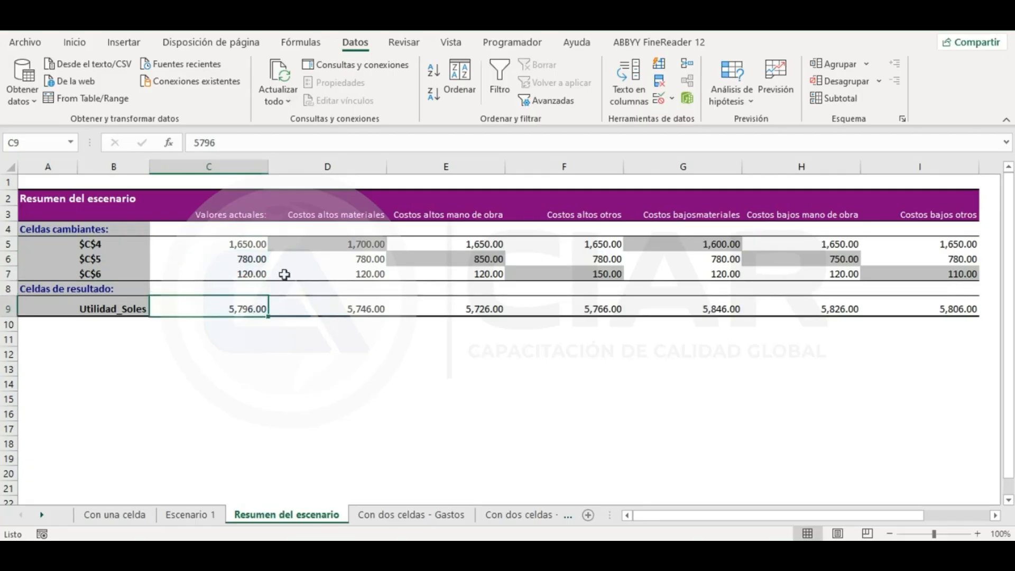
left_click(358, 244)
left_click(376, 258)
left_click(377, 273)
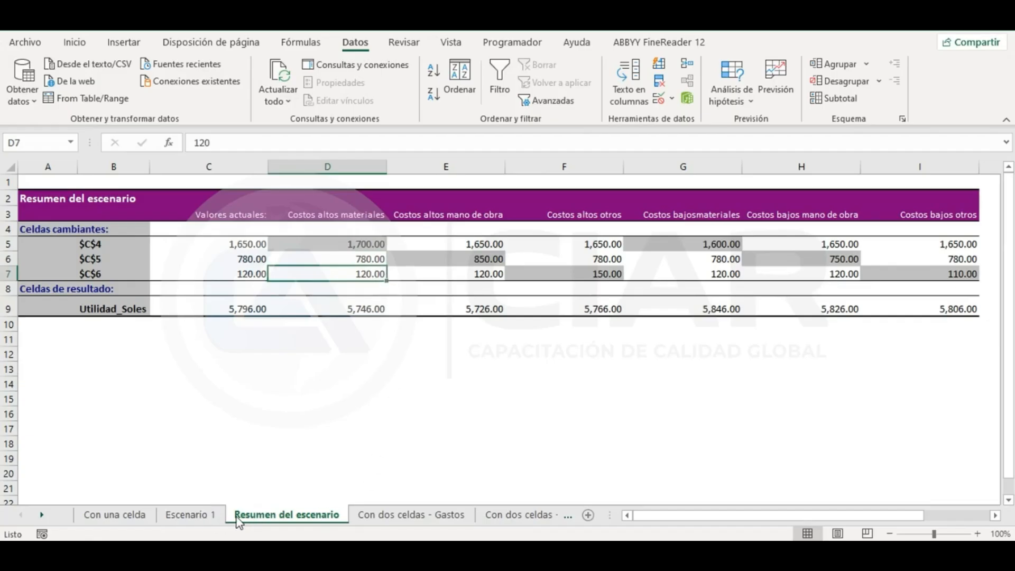
left_click(132, 520)
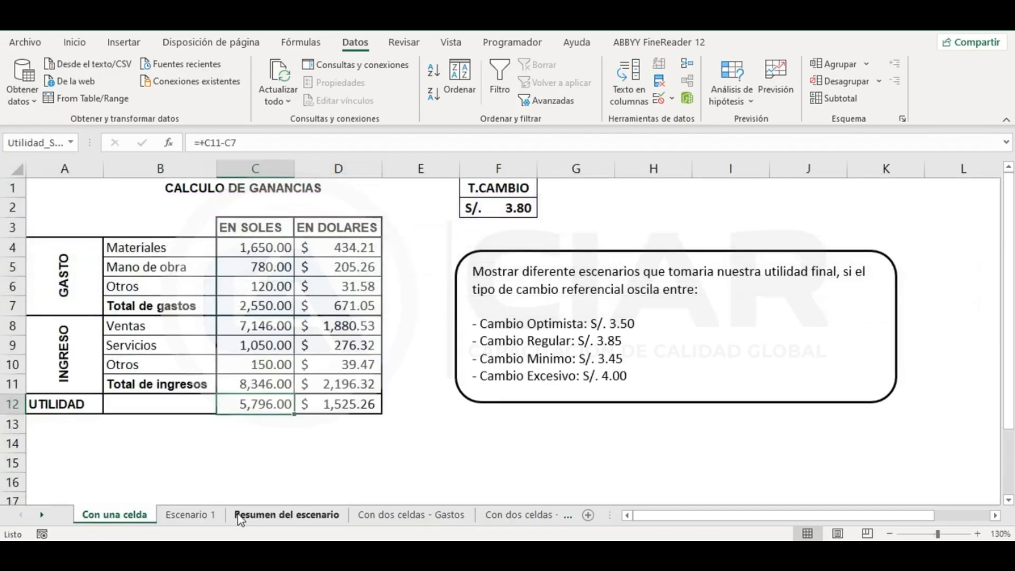
left_click(401, 516)
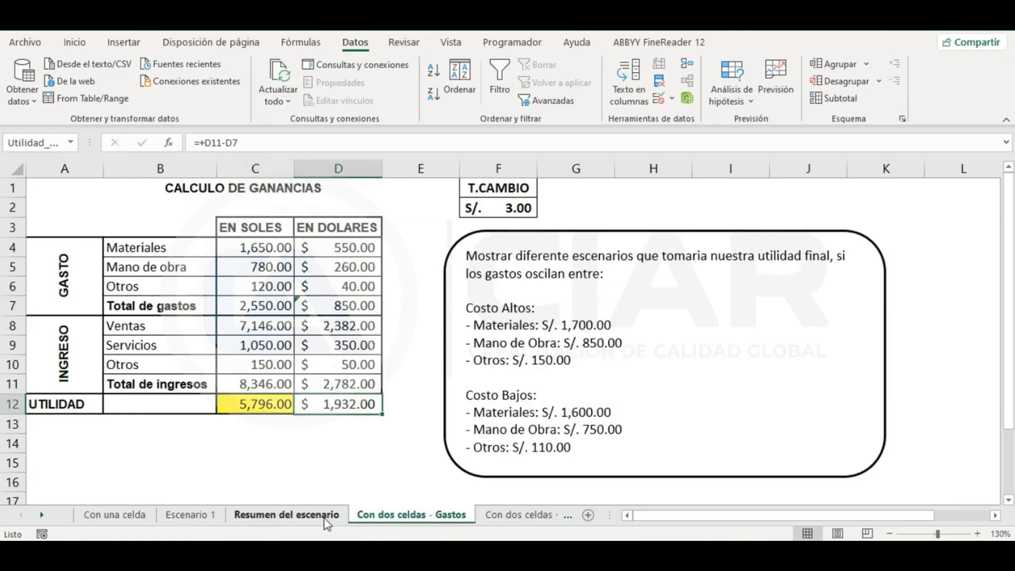
Move the "Resumen del escenario" sheet directly after "Con dos celdas - Gastos" and rename it "Escenario 2".
left_click(325, 518)
left_click_drag(477, 518, 477, 519)
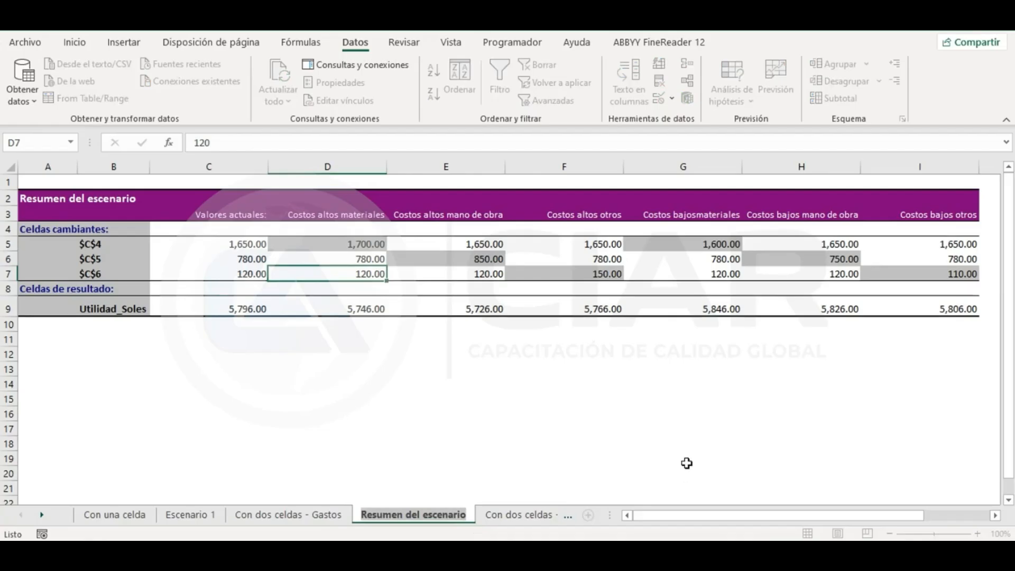
type("Esce")
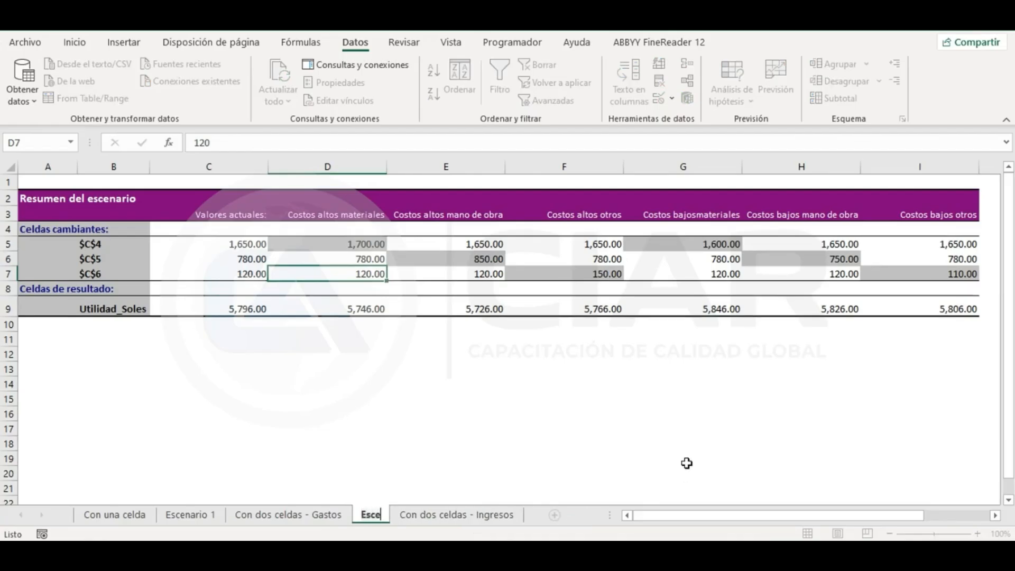
type("nario 2")
key("Return")
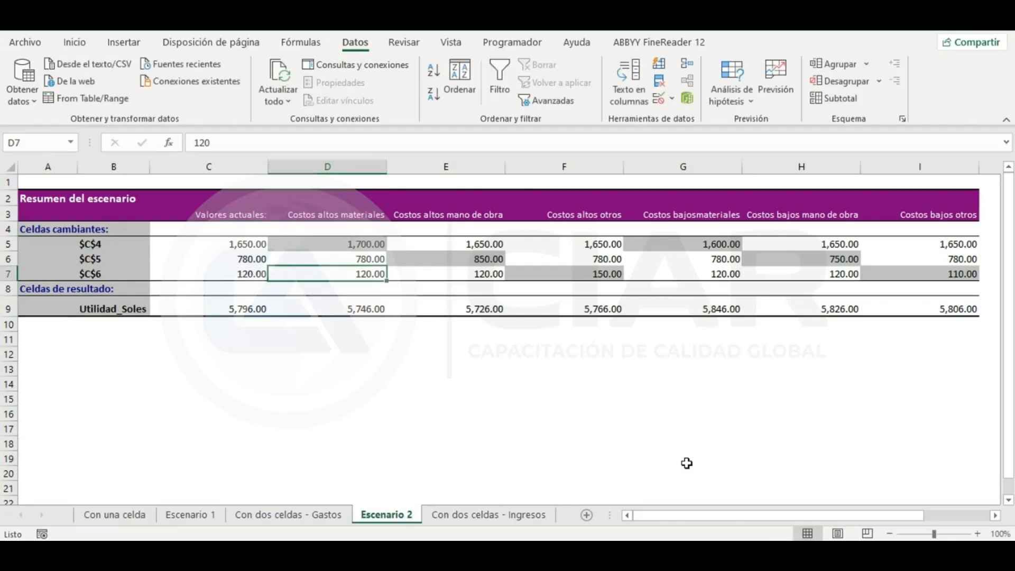
Compare the high materials cost in "Escenario 2" with the expense ranges on the "Con dos celdas - Gastos" sheet.
left_click(307, 519)
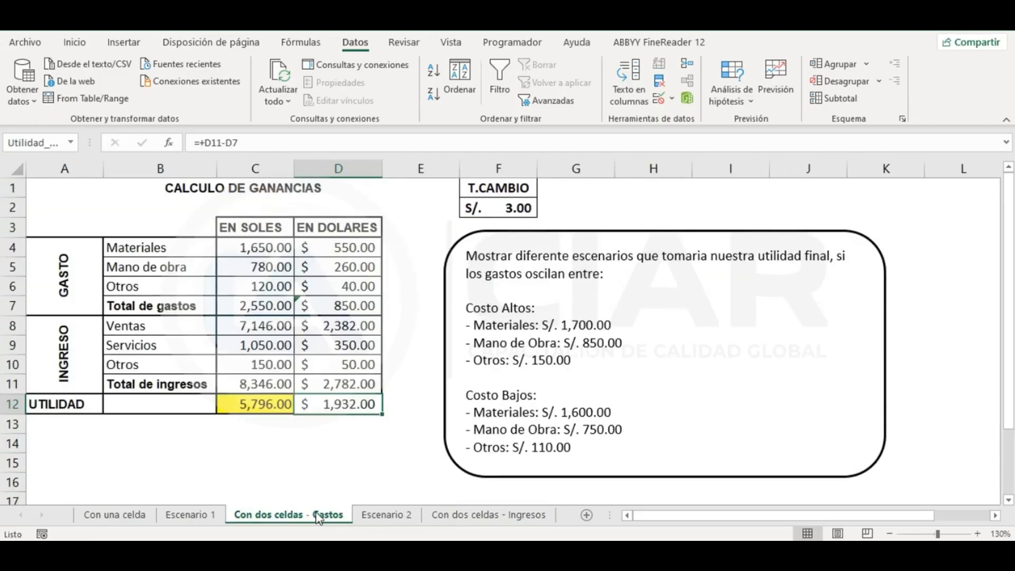
left_click(383, 516)
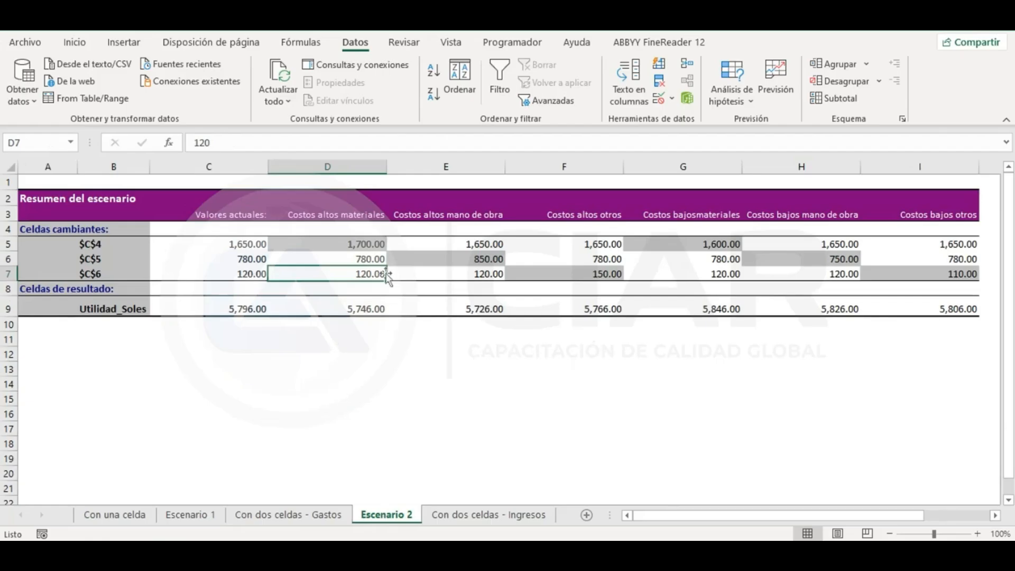
left_click(422, 370)
left_click(370, 245)
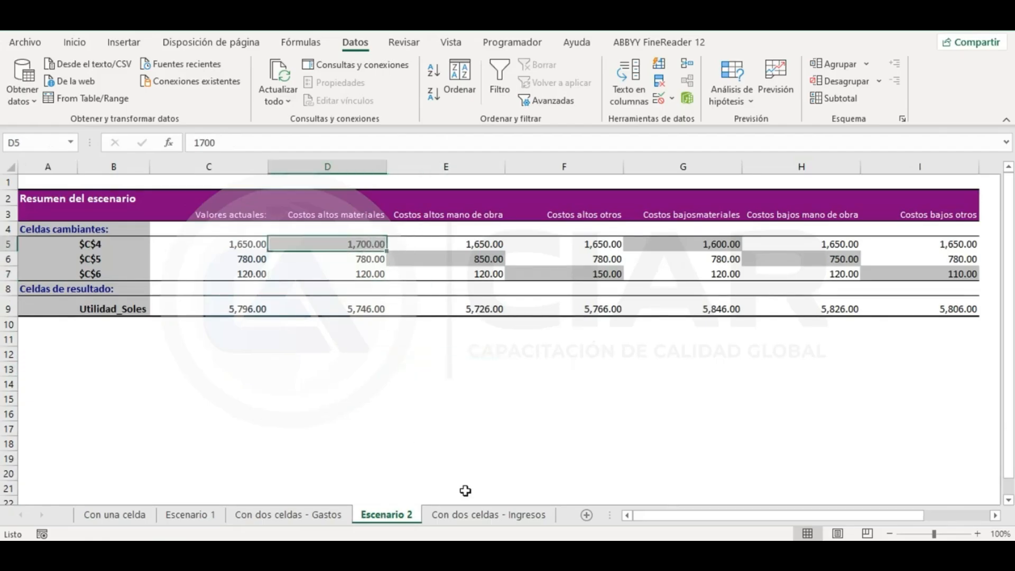
left_click(329, 517)
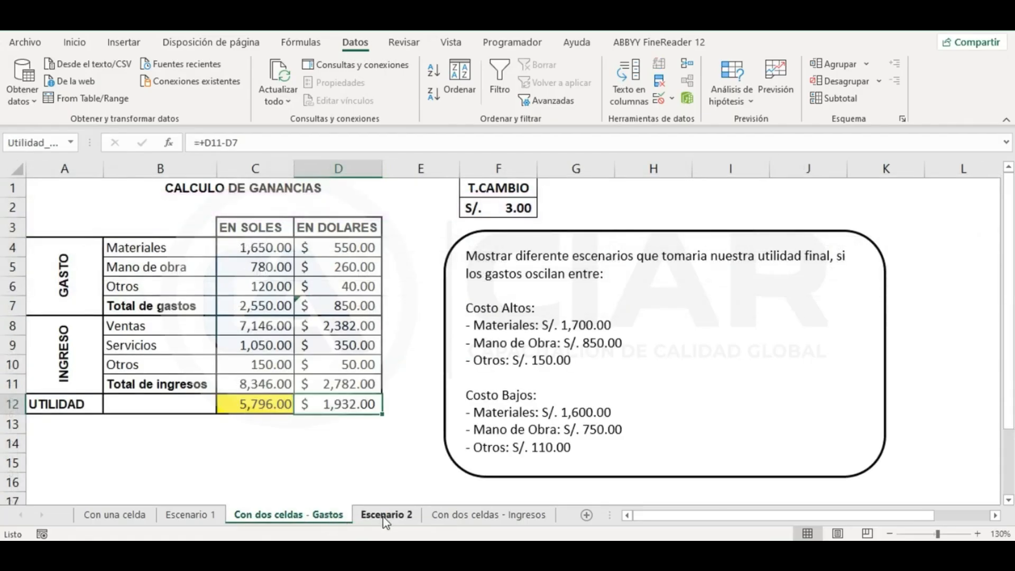
left_click(385, 515)
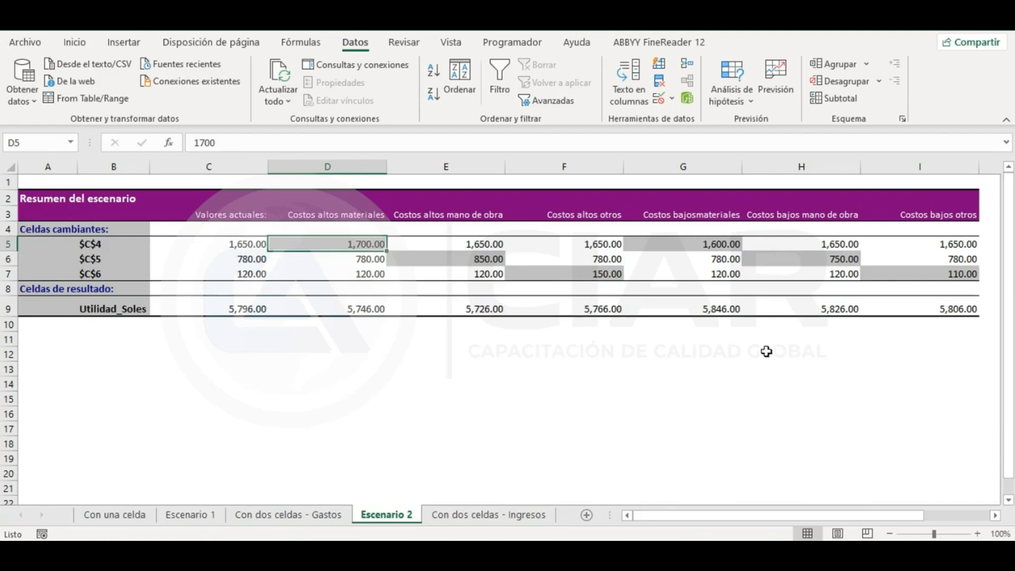
Examine the "Costos altos otros" expenses and profit in the summary and compare them with the current profit.
left_click(618, 245)
left_click(613, 259)
left_click(613, 244)
left_click(613, 259)
left_click(601, 306)
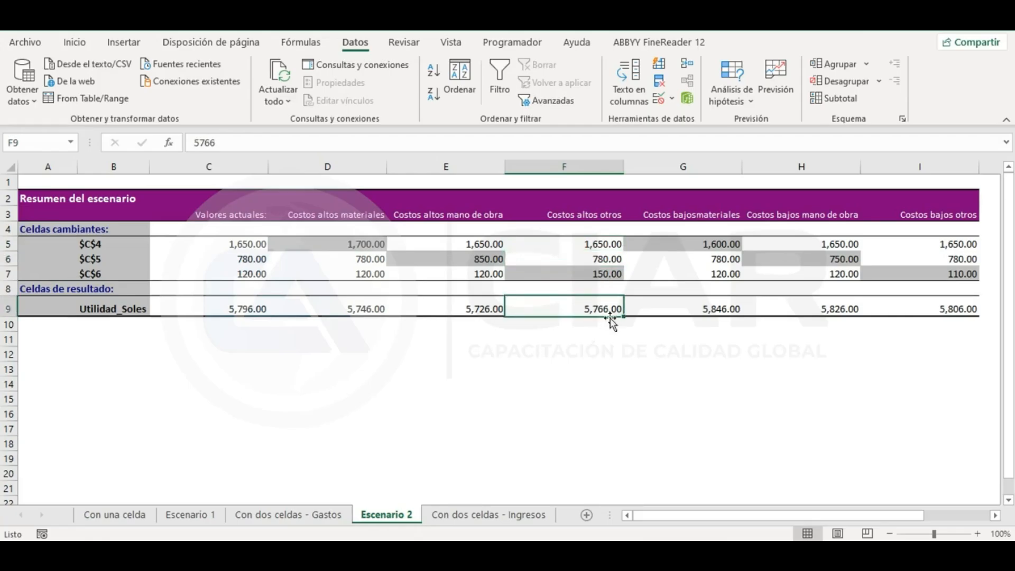
left_click(263, 311)
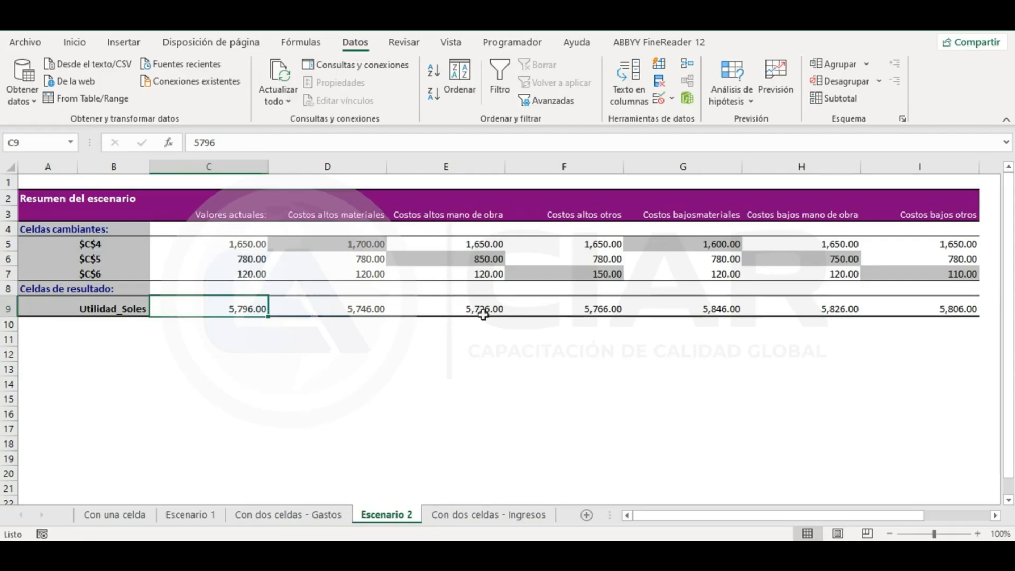
Review the current values column and the header of each high and low cost scenario across the summary.
left_click(233, 168)
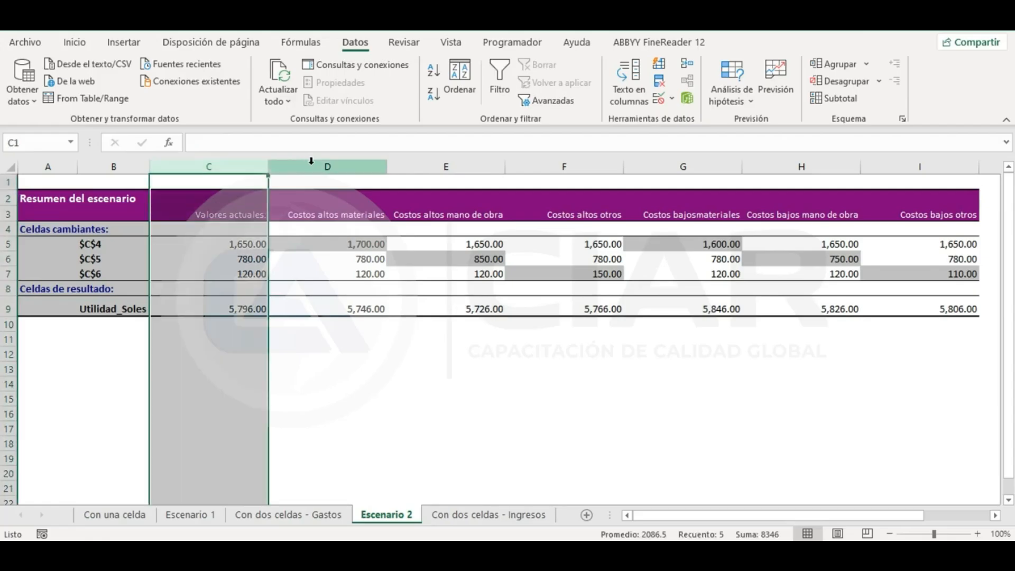
left_click(351, 210)
left_click(422, 214)
left_click(608, 206)
left_click(687, 210)
left_click(803, 211)
left_click(938, 212)
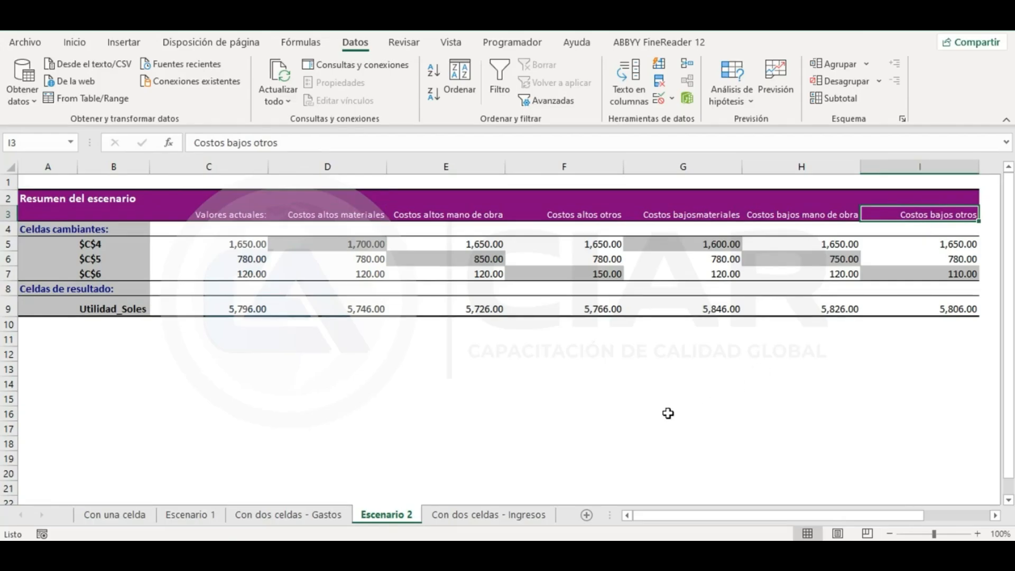
left_click(650, 386)
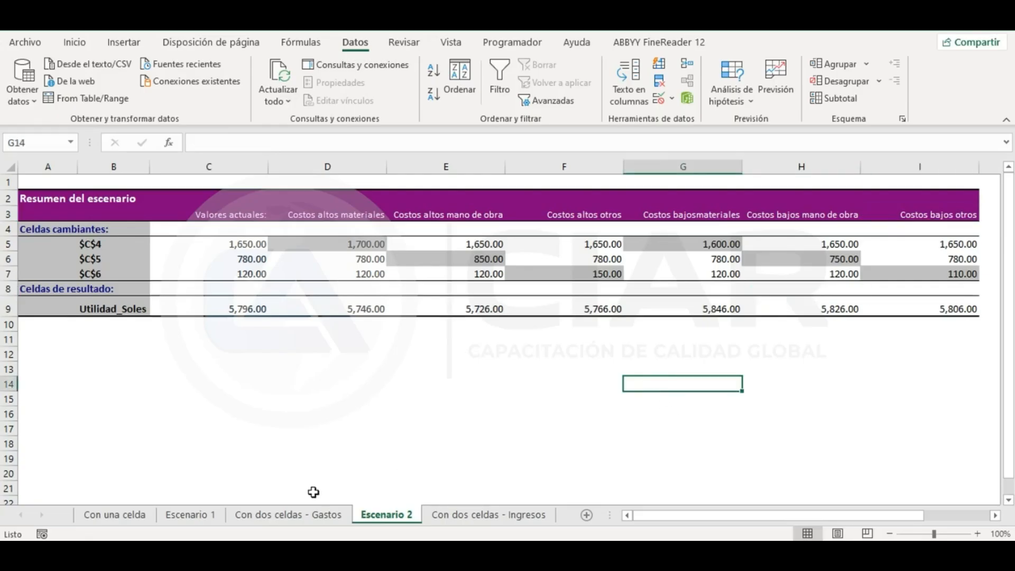
Open the "Con dos celdas - Ingresos" sheet and review its income amounts in soles alongside the high and low income ranges.
left_click(307, 517)
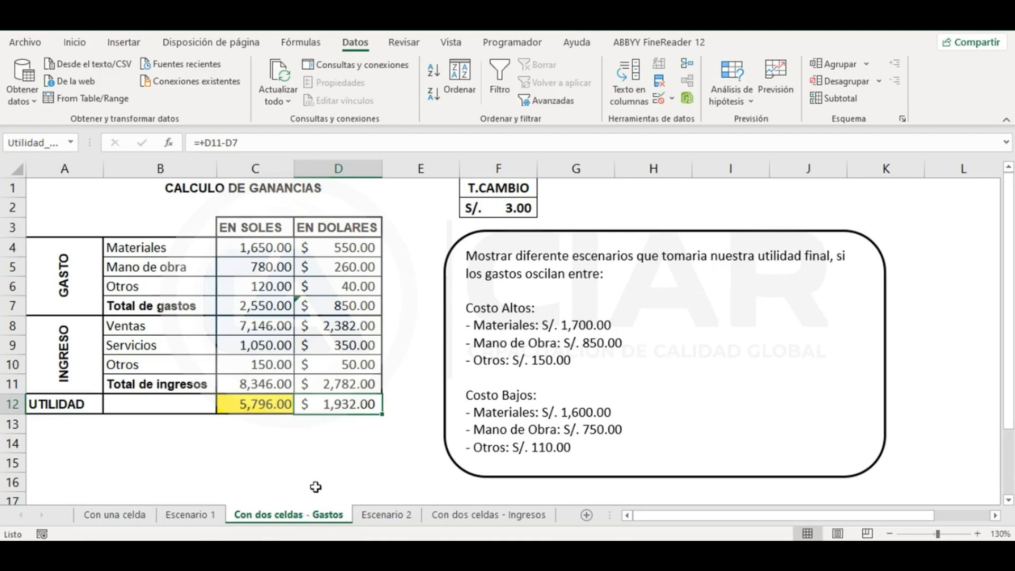
left_click(314, 446)
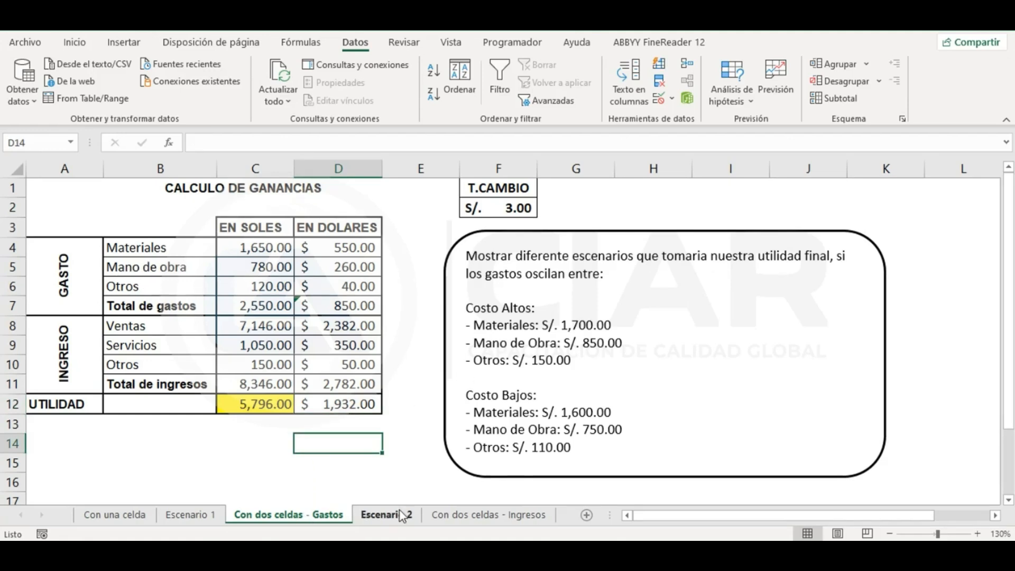
left_click(464, 517)
left_click_drag(619, 518, 811, 517)
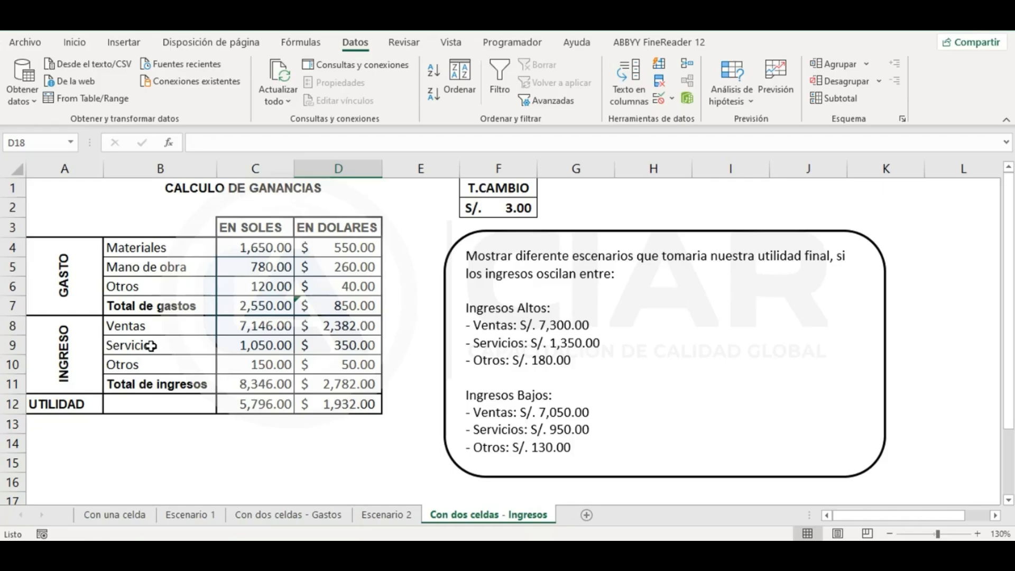
left_click_drag(258, 327, 257, 383)
left_click(261, 366)
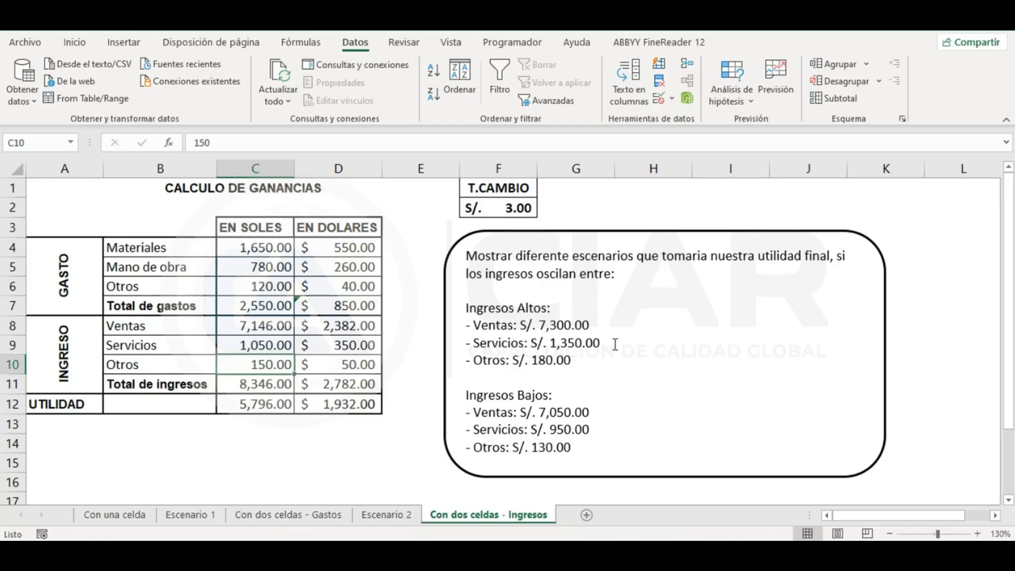
left_click(550, 206)
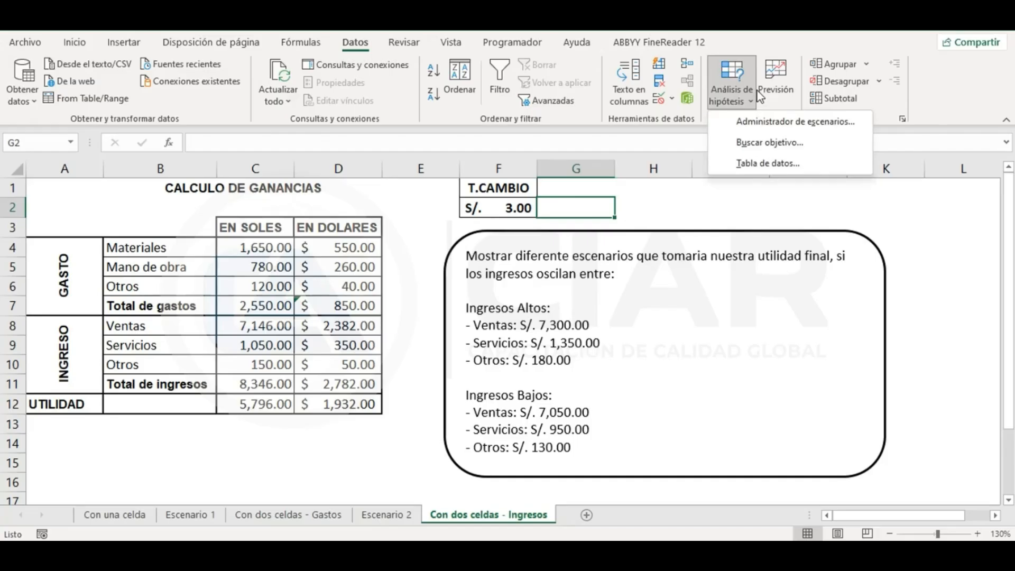
Add a Scenario Manager scenario named "Ingresos altos ventas" with changing cell C8 set to 7300.
left_click(766, 119)
left_click_drag(744, 100, 812, 201)
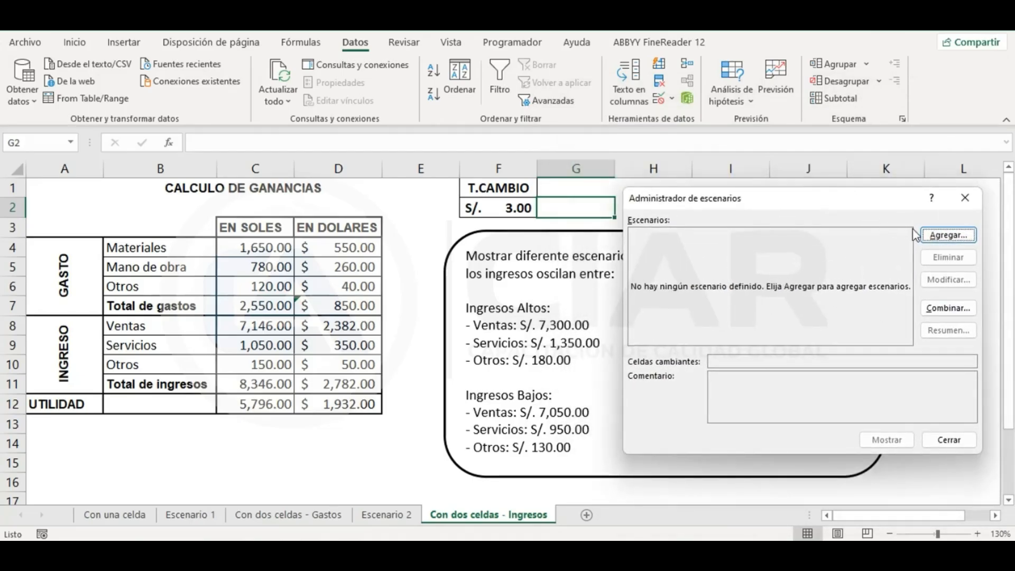
left_click(943, 236)
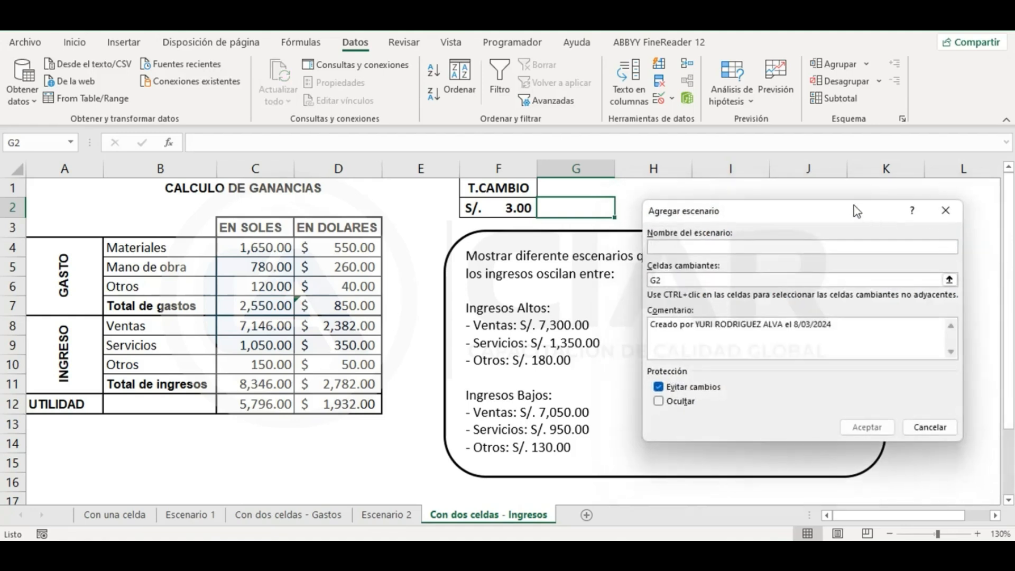
mouse_move(844, 213)
left_mouse_down()
mouse_move(830, 227)
mouse_move(828, 212)
left_mouse_up()
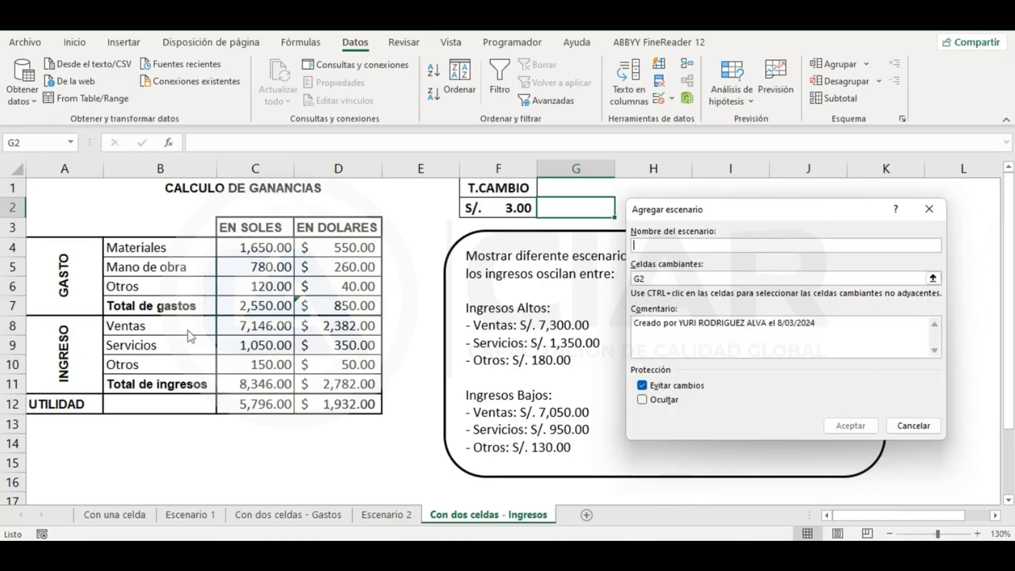
type("Ingreso")
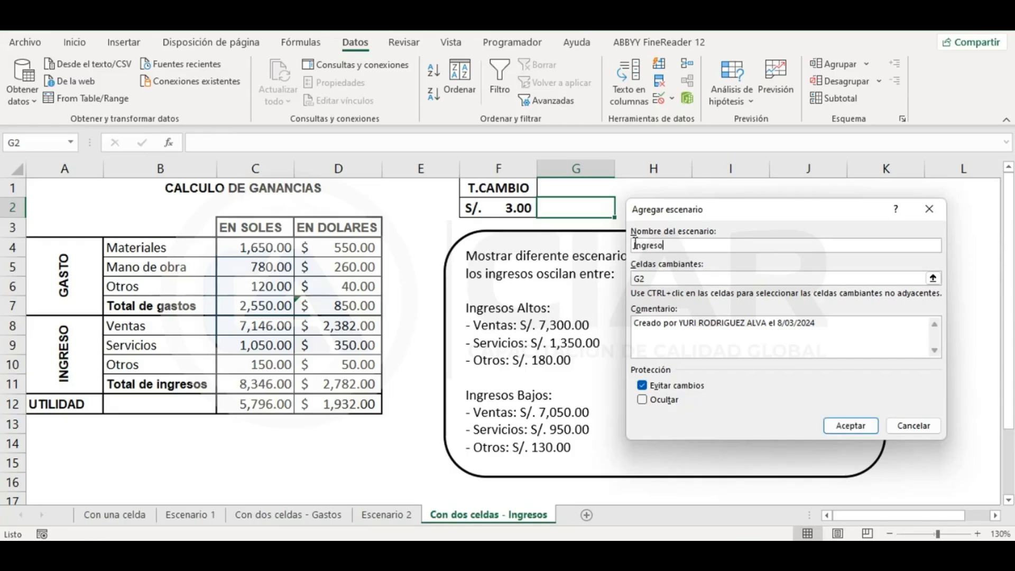
type("s altos ventas")
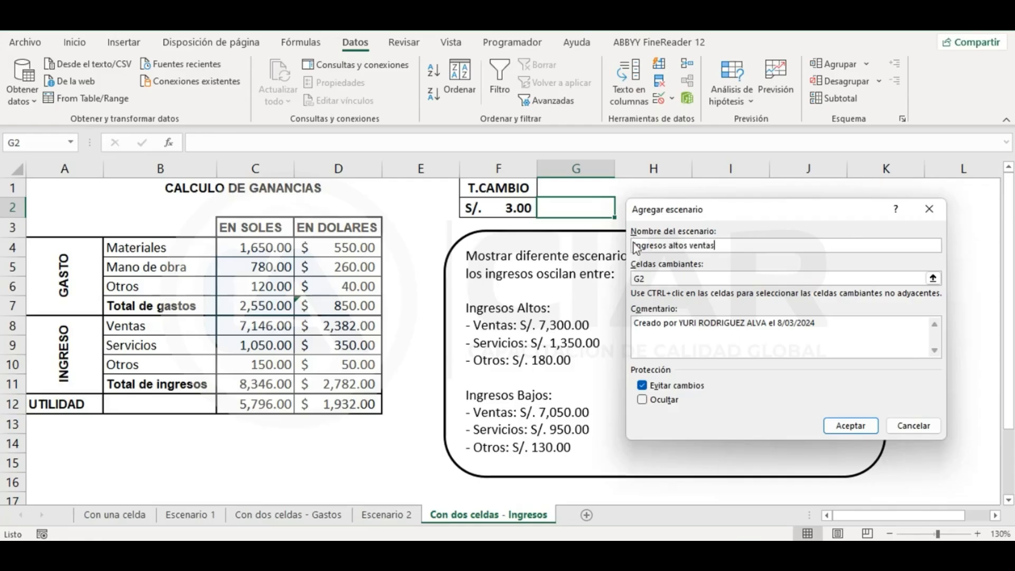
left_click(669, 279)
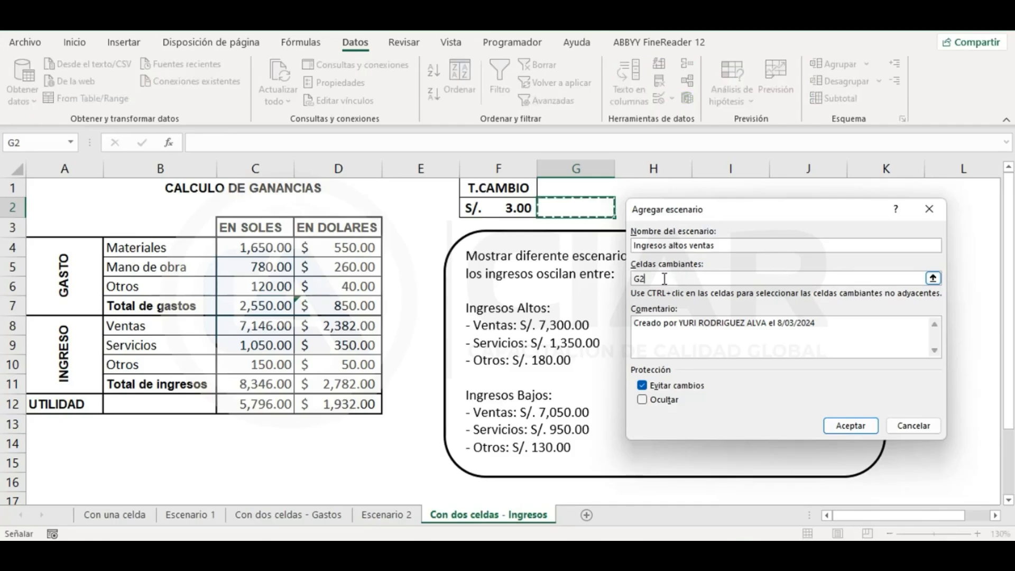
left_click(262, 330)
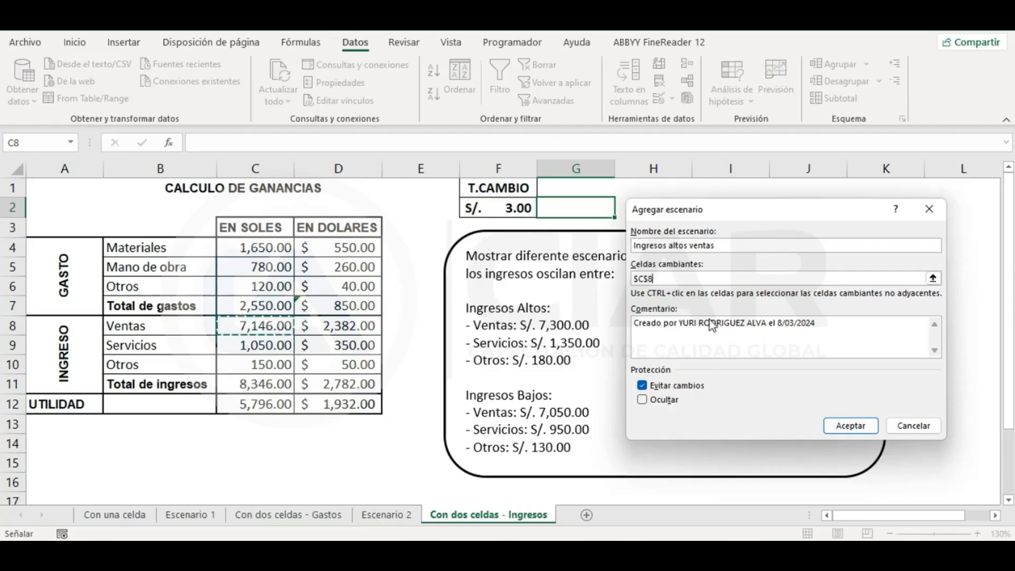
left_click(866, 426)
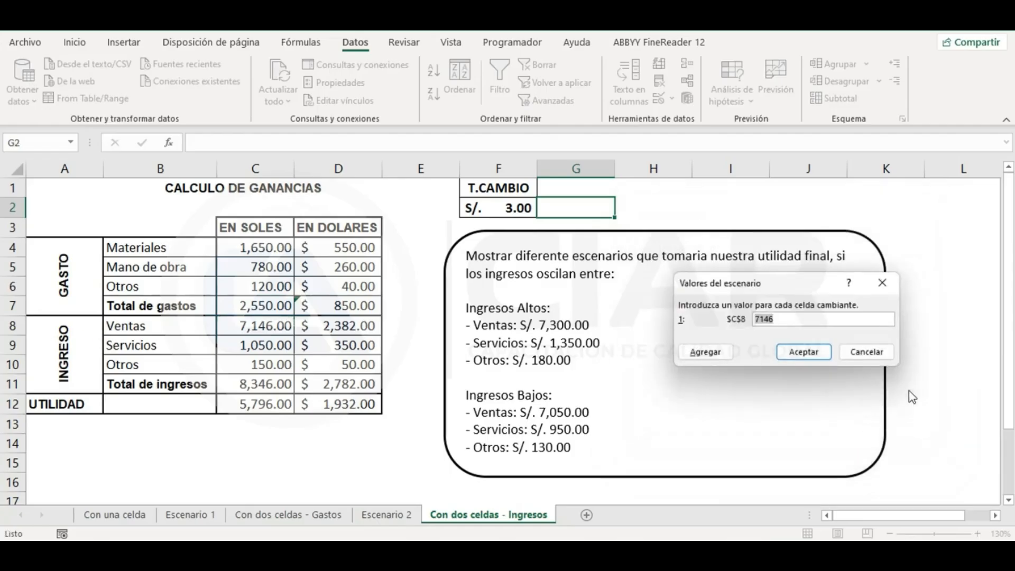
key("BackSpace")
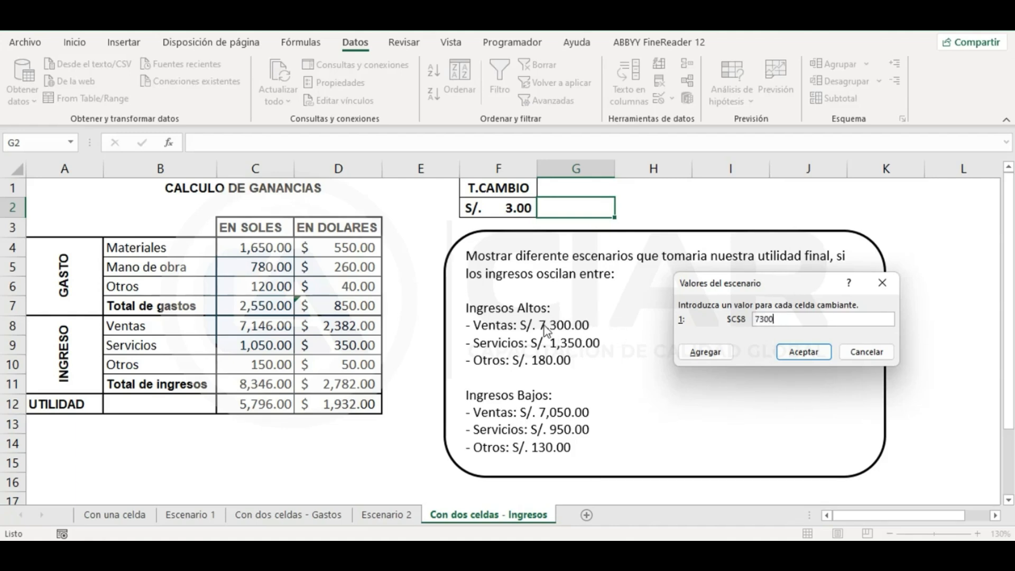
left_click(704, 353)
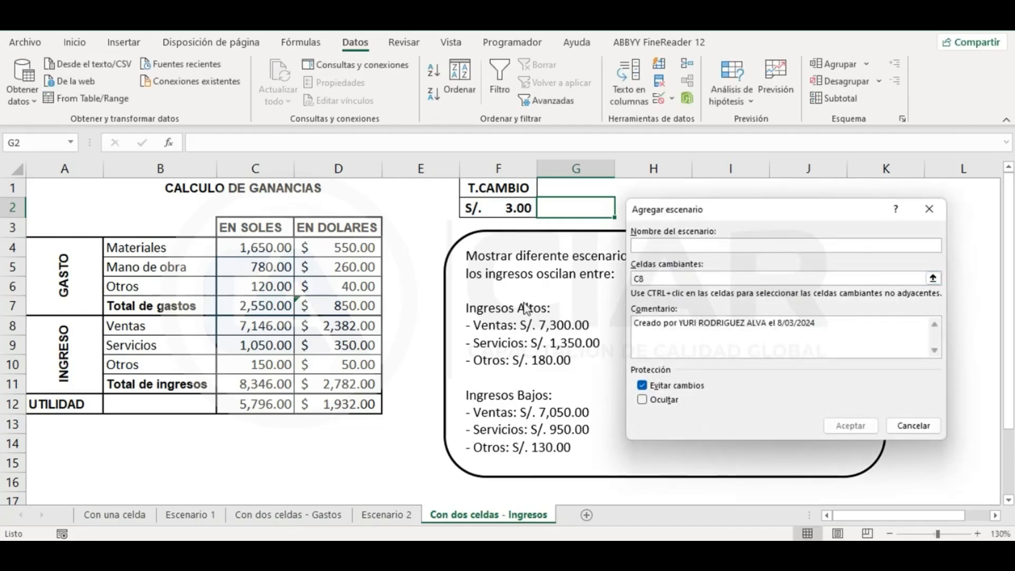
Add a scenario named "Ingresos altos servicios" with only C9 as the changing cell and a value of 1350.
type("Ingreso")
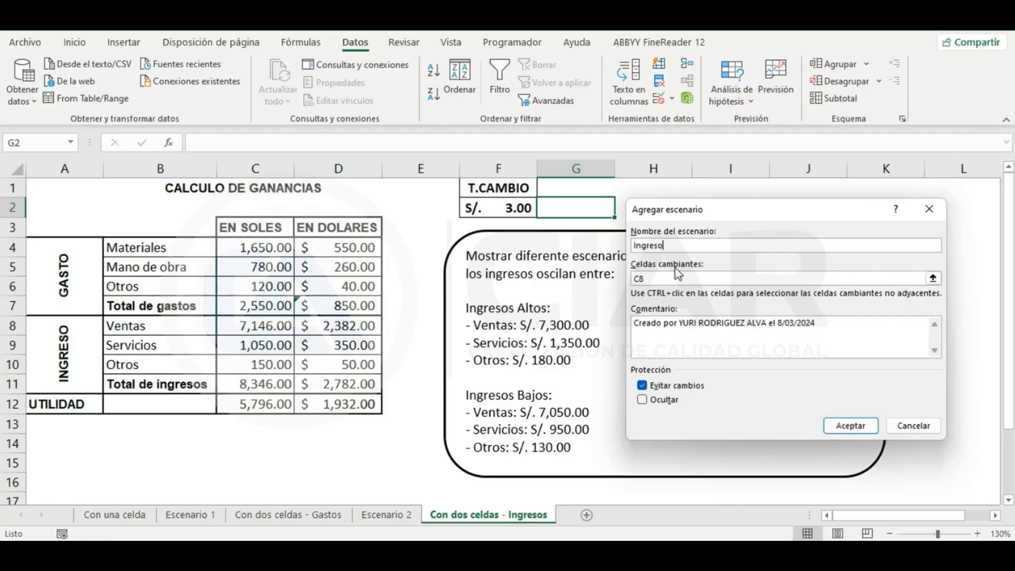
type("s altos servicios")
left_click(679, 276)
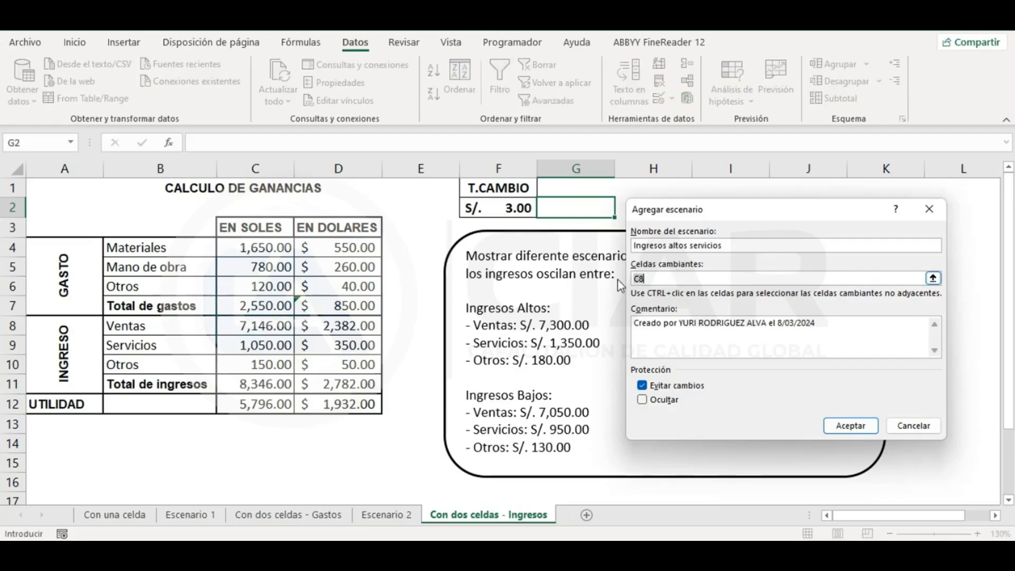
left_click(255, 345)
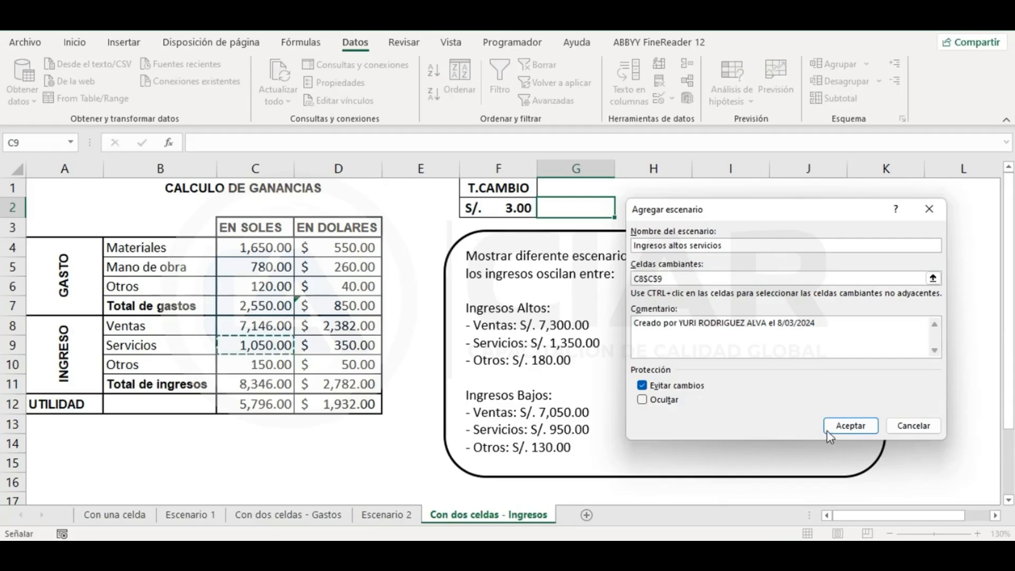
left_click_drag(664, 279, 608, 274)
left_click(258, 347)
left_click(826, 431)
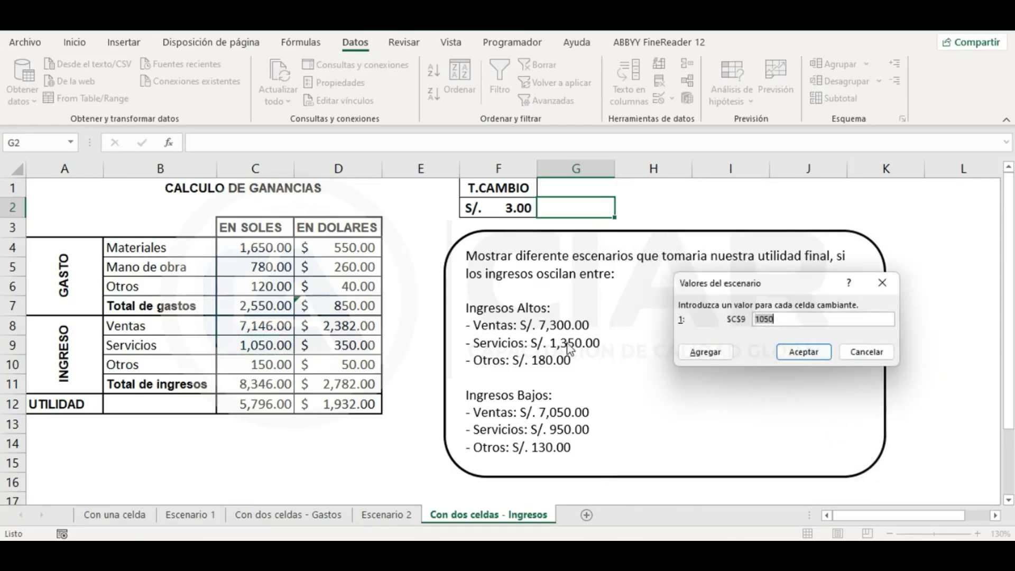
type("1350")
left_click(706, 353)
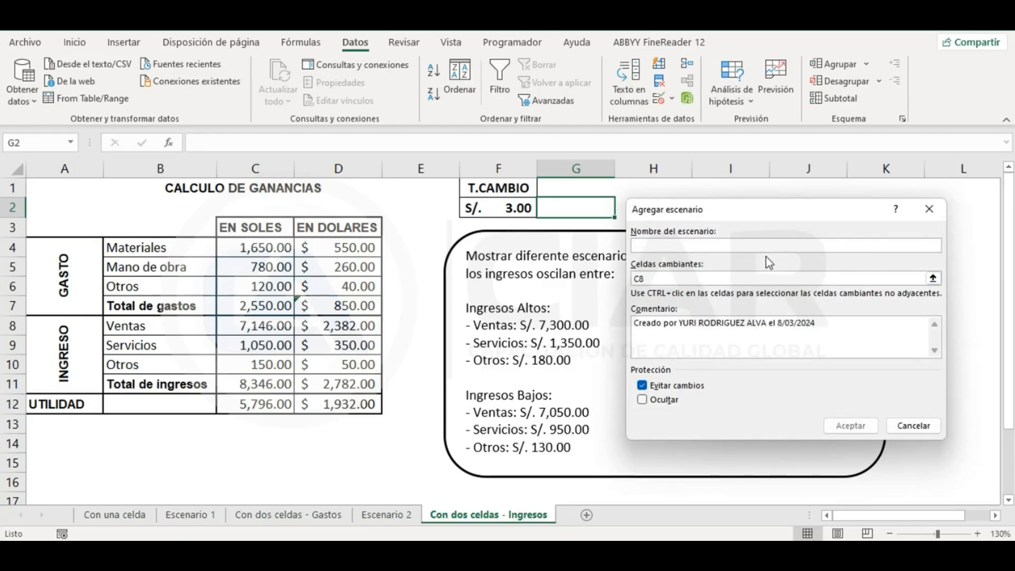
Add a scenario named "ingresos altos otros" with changing cell C10 set to 180.
type("ingresos altos otros")
key("Tab")
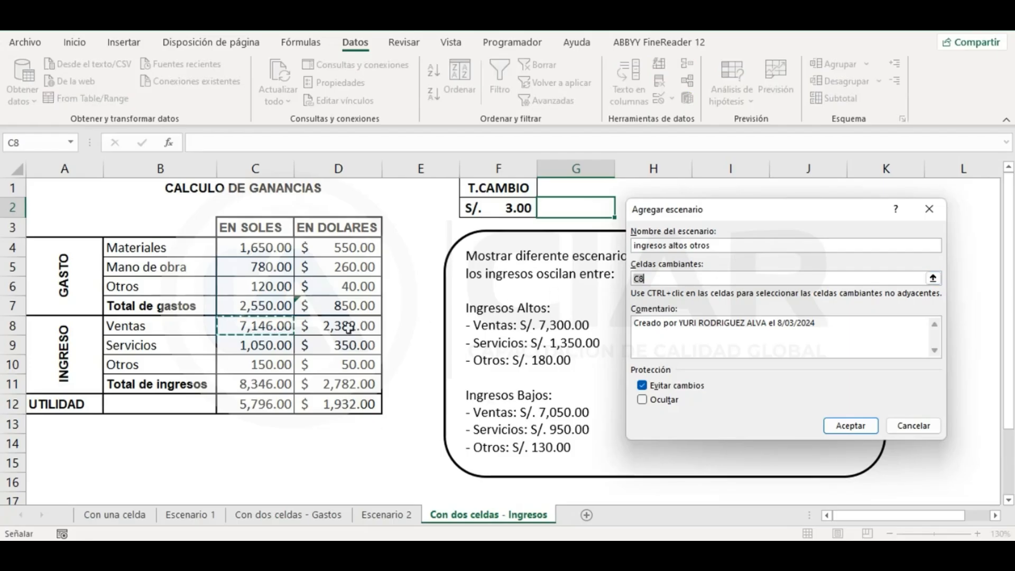
left_click(266, 365)
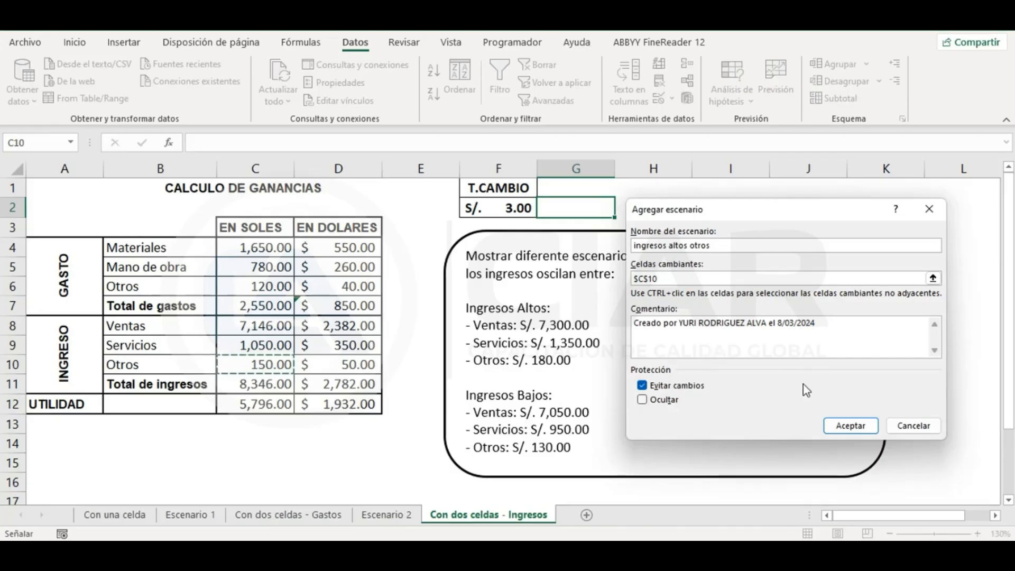
left_click(846, 426)
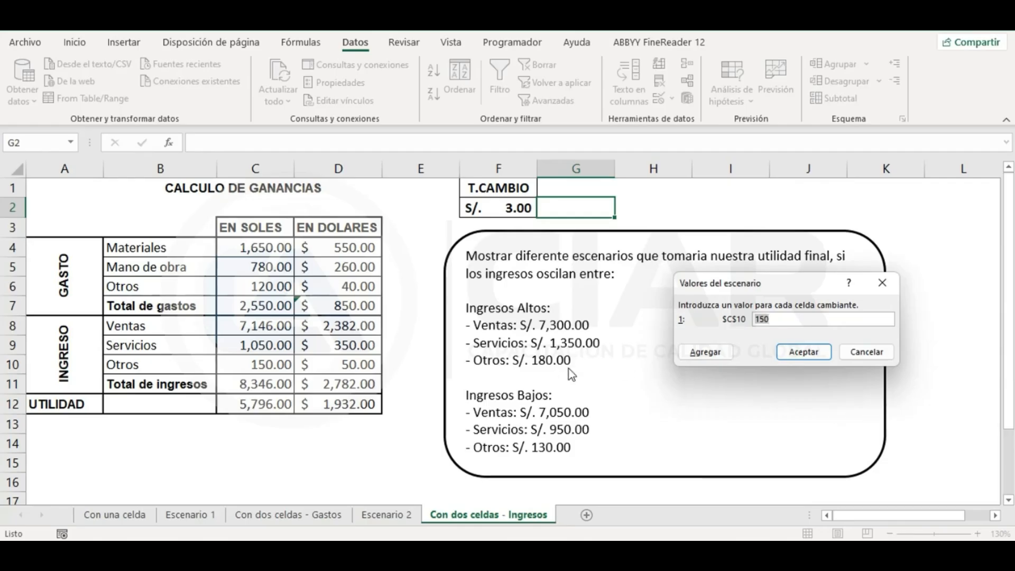
type("180")
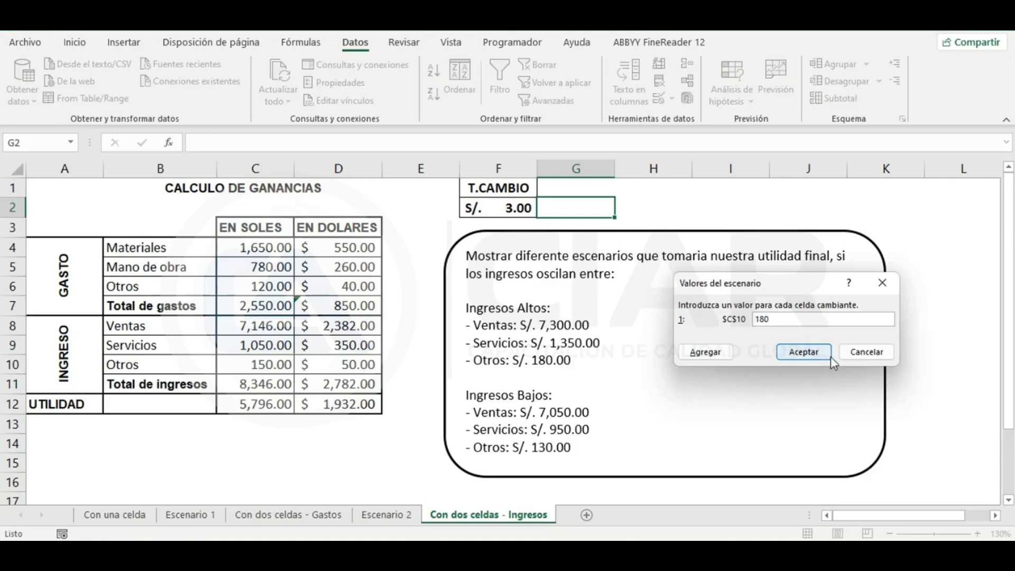
left_click(706, 353)
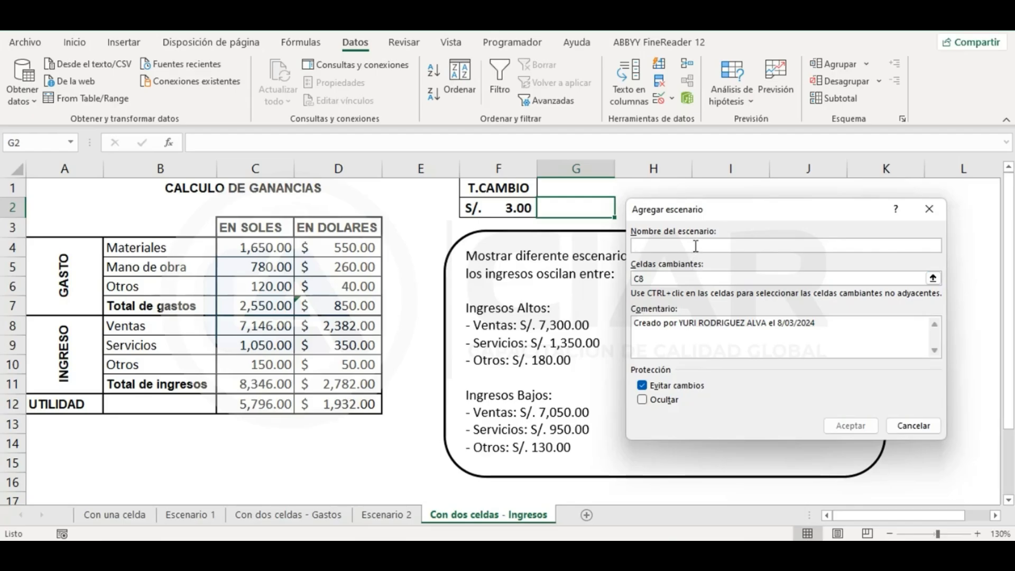
Add a scenario named "Ingresos bajos ventas" with changing cell C8 set to 7050.
type("Ingresos bajos")
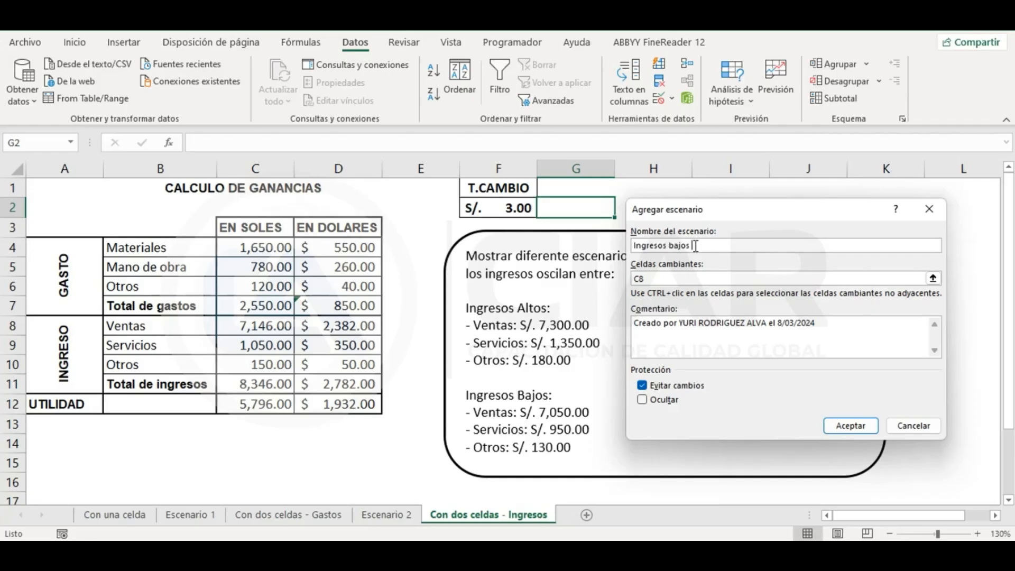
type(" ventas")
left_click(660, 279)
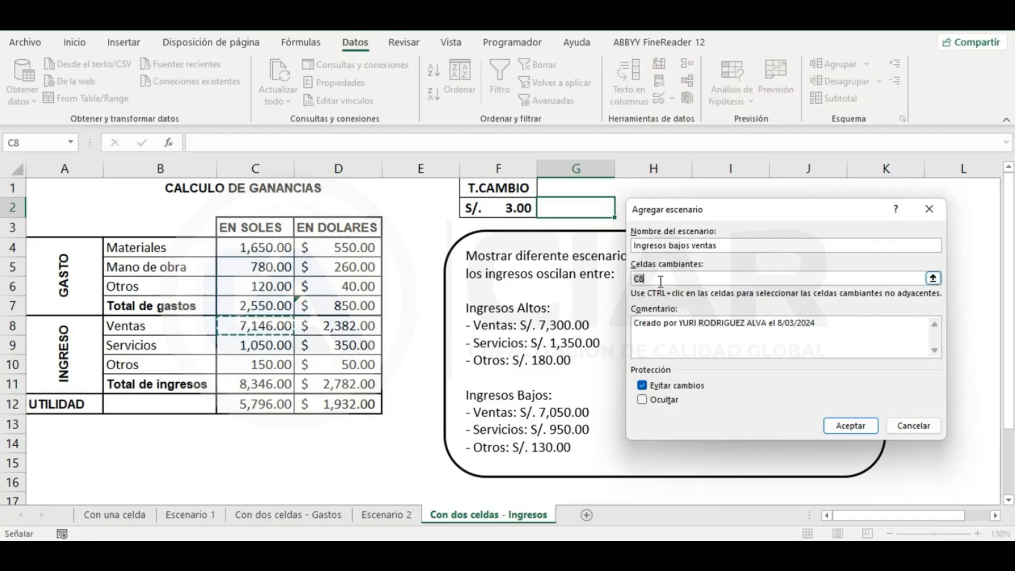
left_click(266, 326)
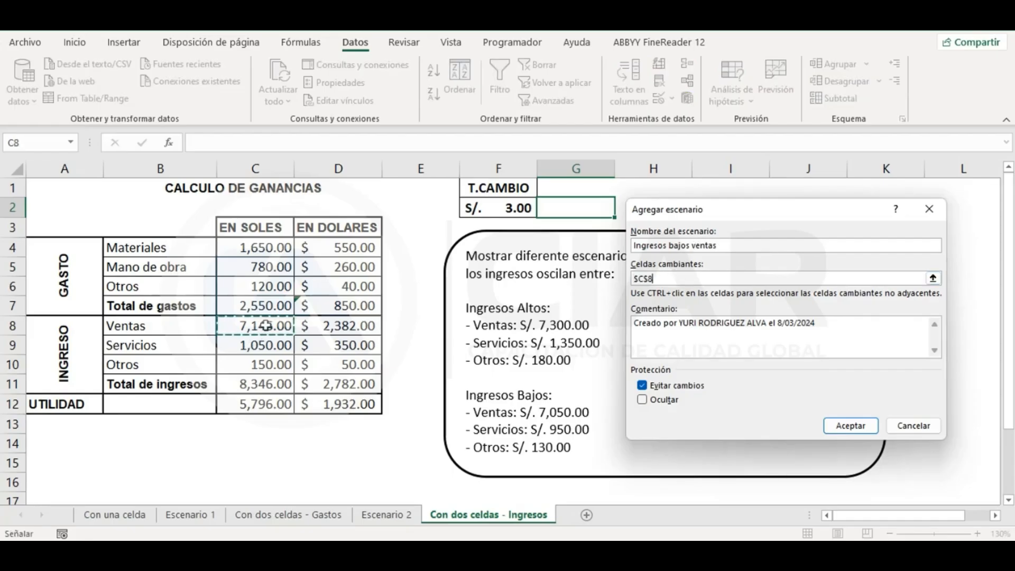
left_click(851, 427)
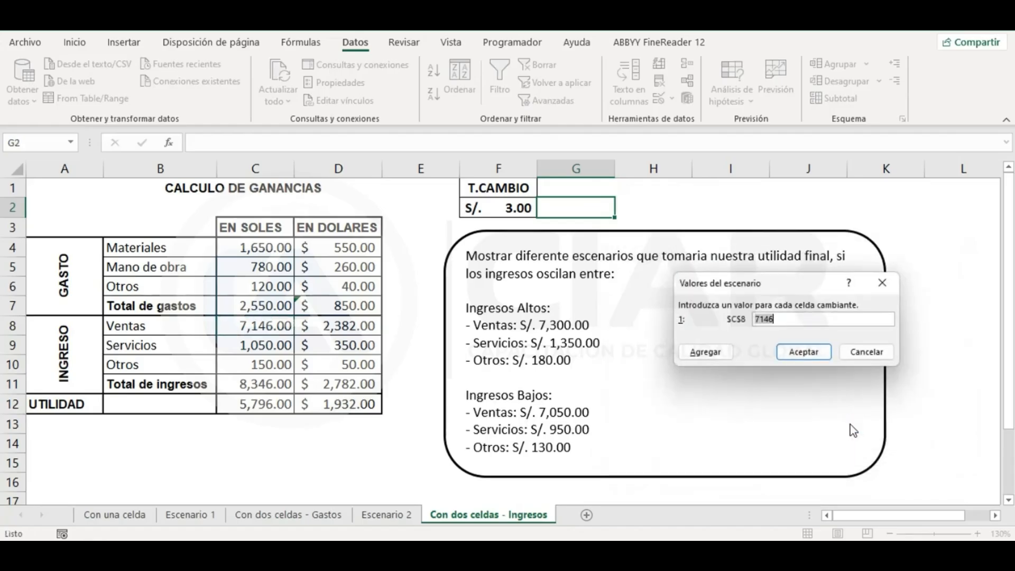
type("7050")
left_click(704, 353)
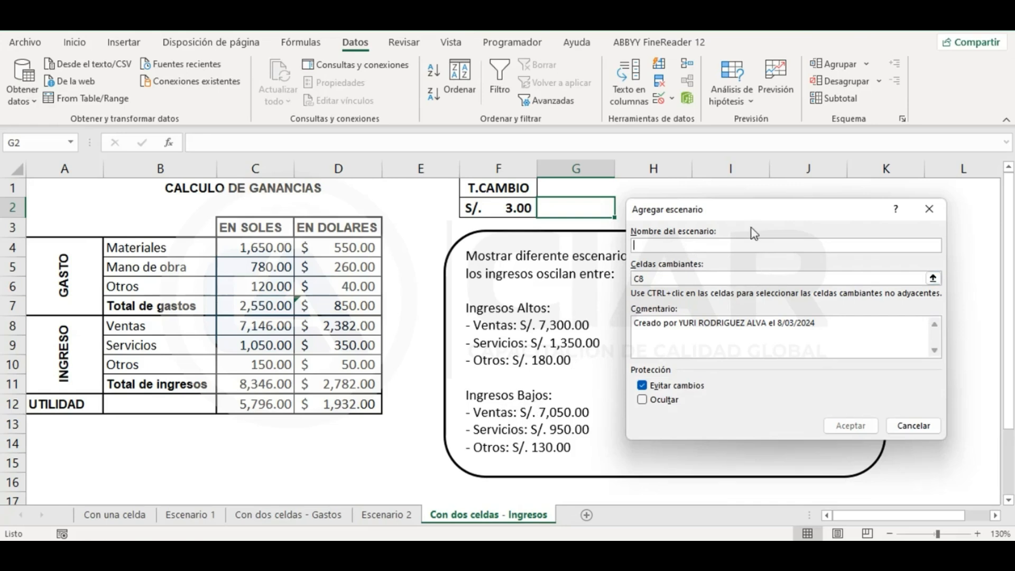
Add a scenario named "Ingresos bajos servicio" with changing cell C9 set to 950.
type("Ingreso")
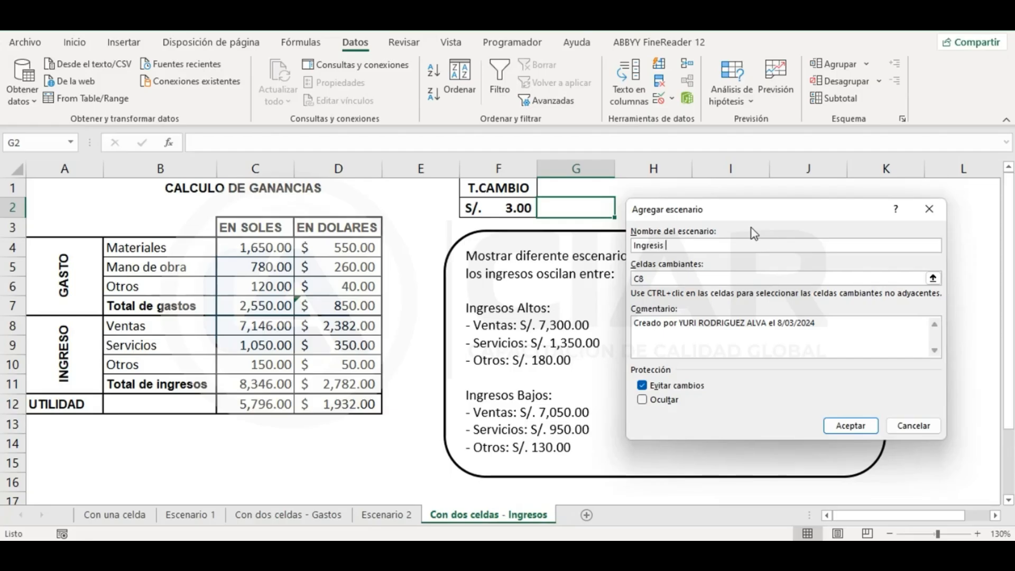
key("BackSpace")
type("os bajos servicio")
left_click(685, 279)
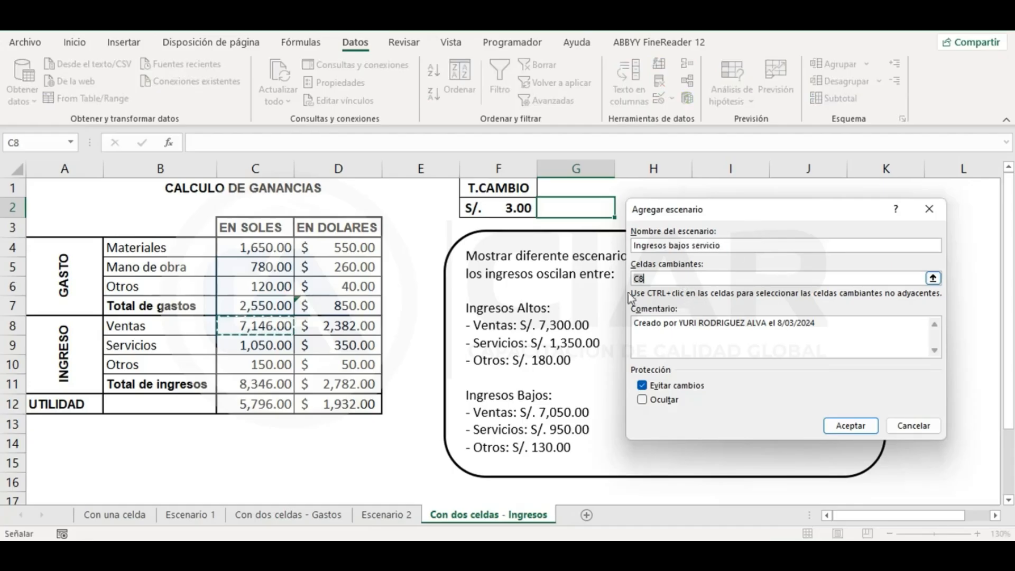
left_click(268, 347)
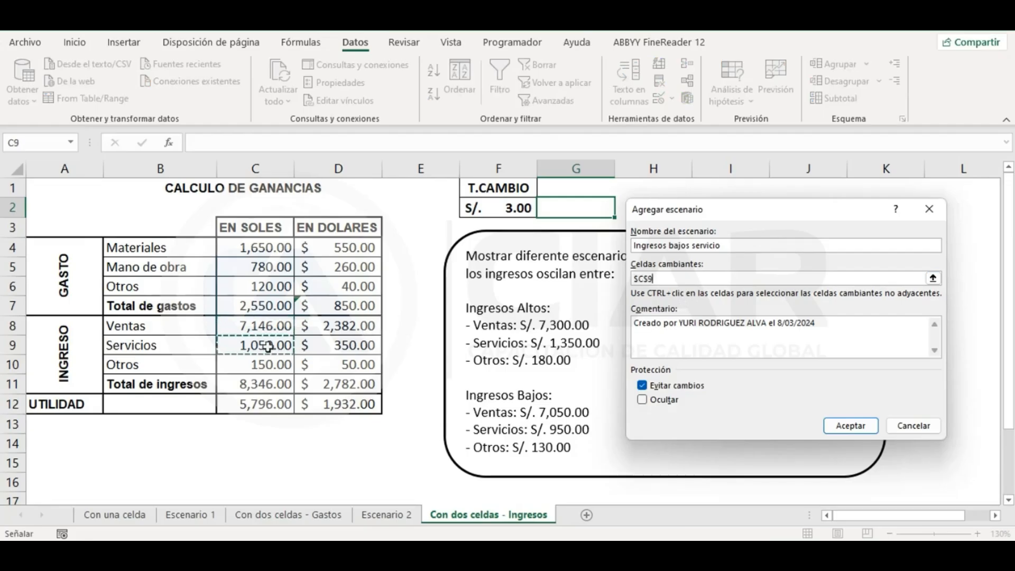
left_click(851, 426)
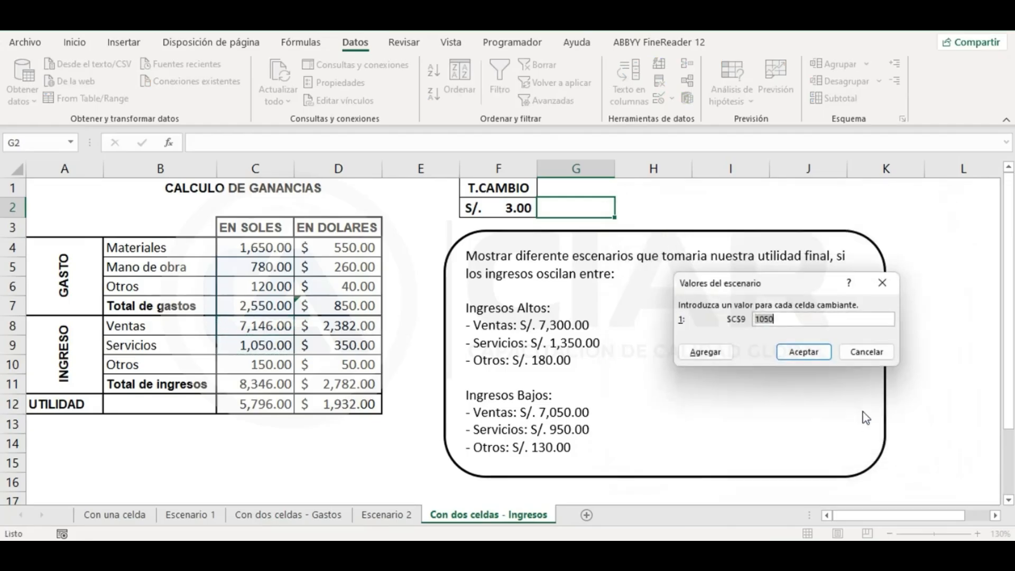
type("950")
left_click(708, 351)
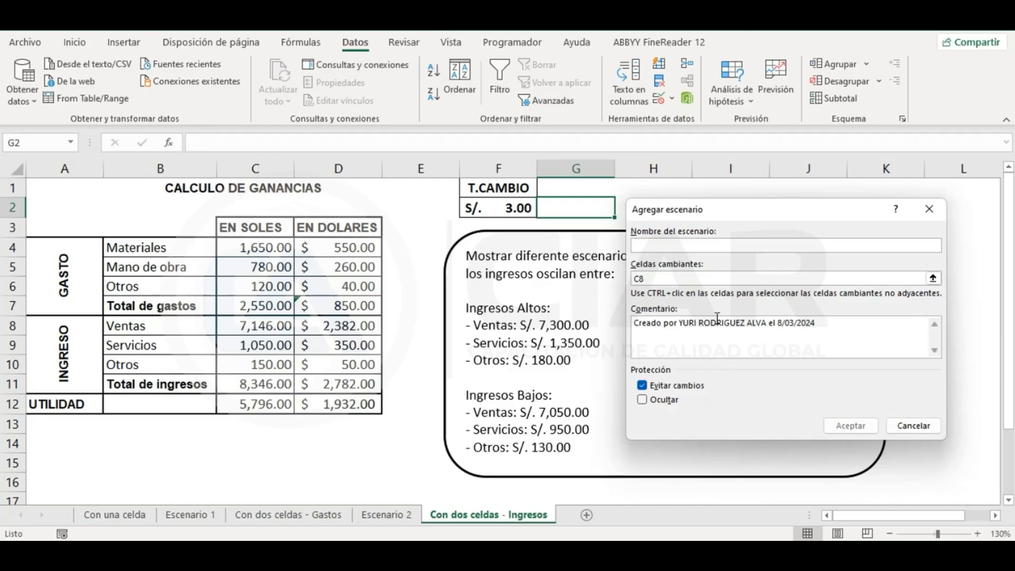
Add a scenario named "Ingresos bajos otros" with changing cell C10 set to 130.
type("Ingresos bajos otros")
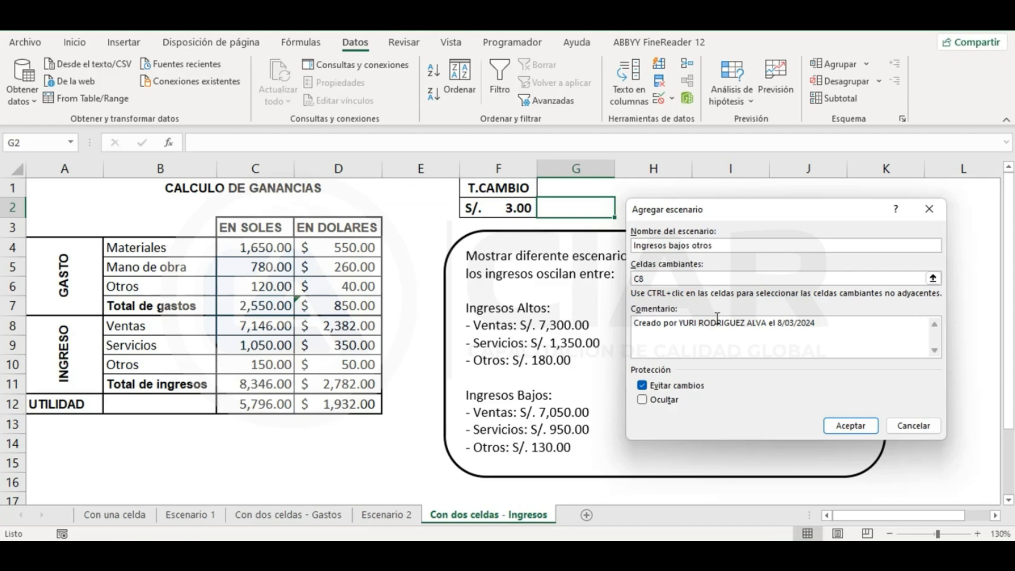
left_click(653, 275)
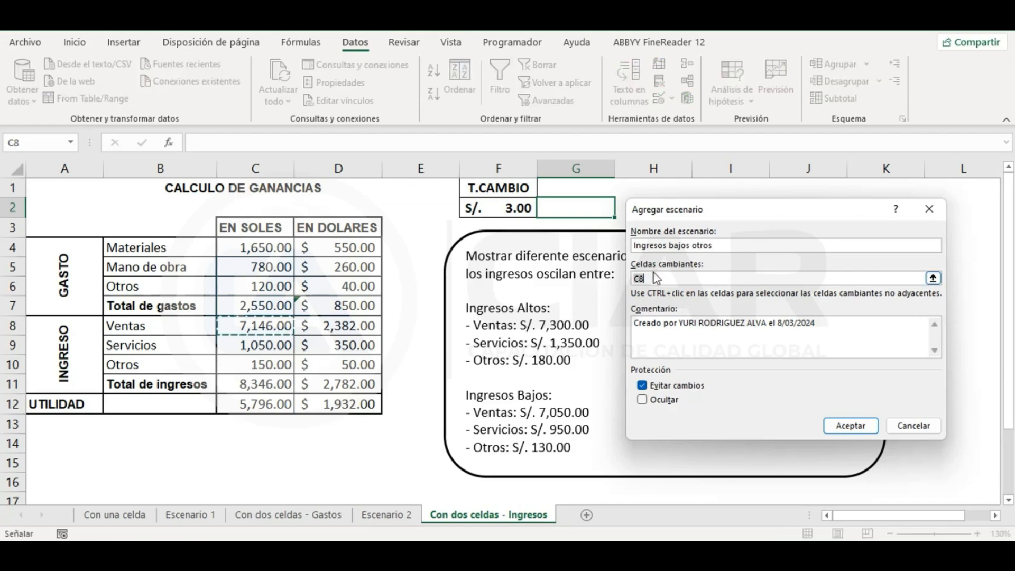
left_click(269, 370)
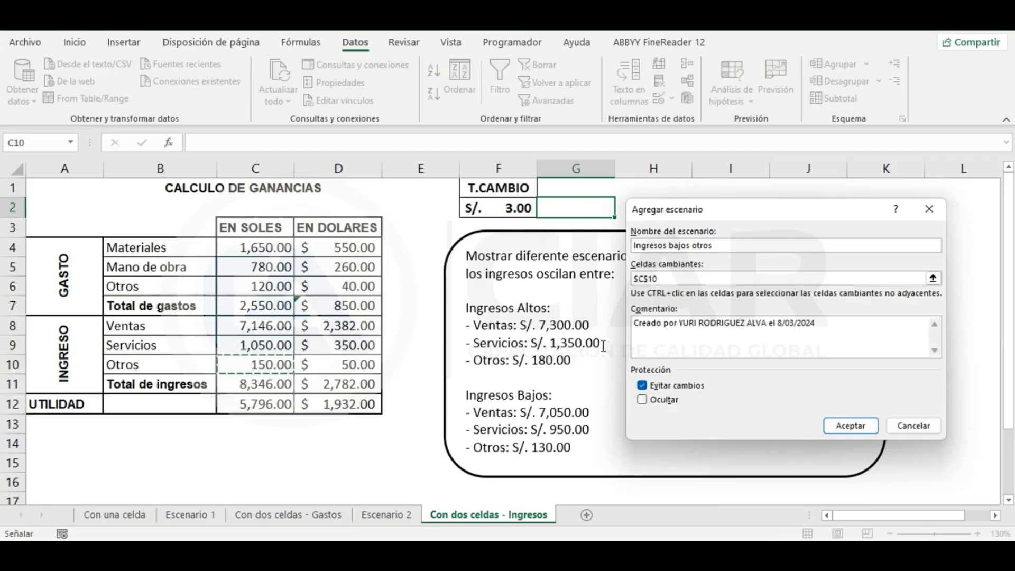
left_click(857, 426)
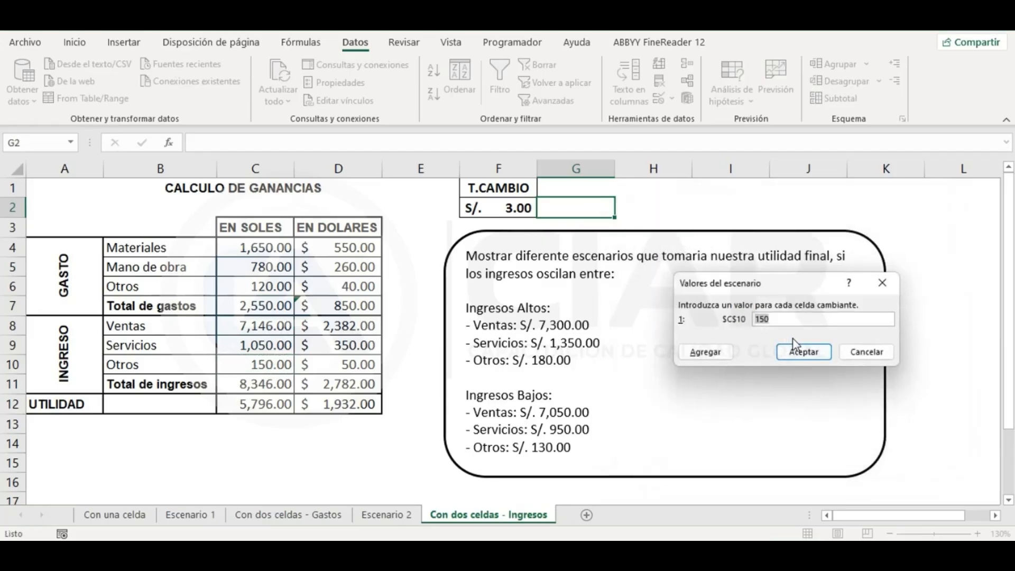
type("13")
left_click(801, 353)
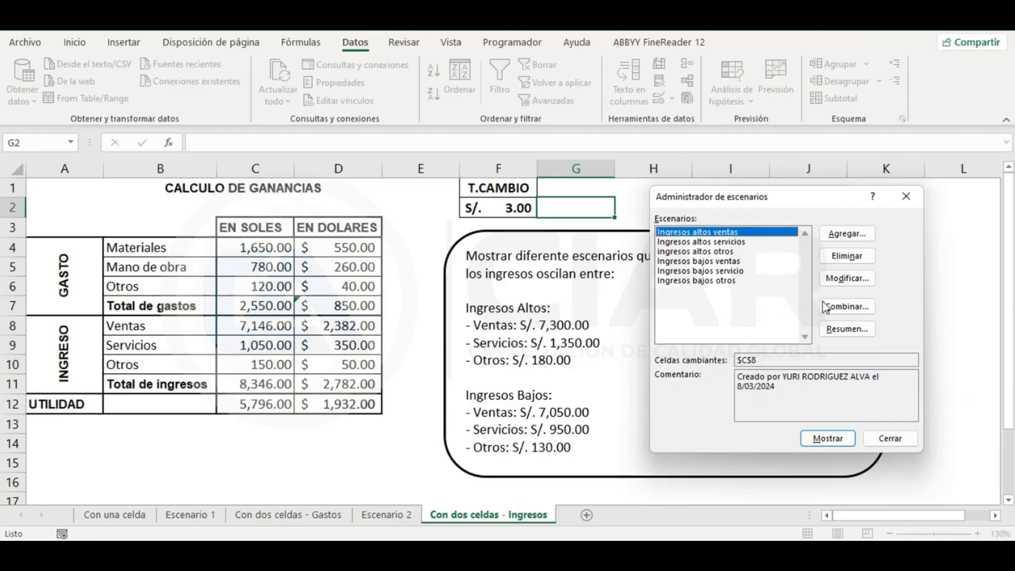
Generate a scenario report of type Resumen with C12, the profit in soles, as the result cell.
left_click(856, 329)
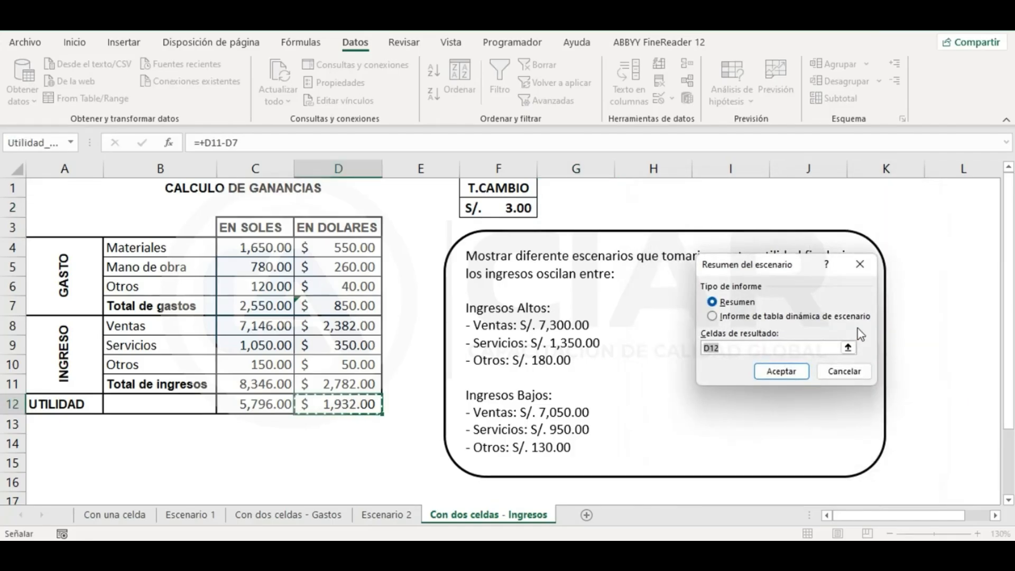
left_click(738, 302)
left_click(662, 348)
left_click(244, 408)
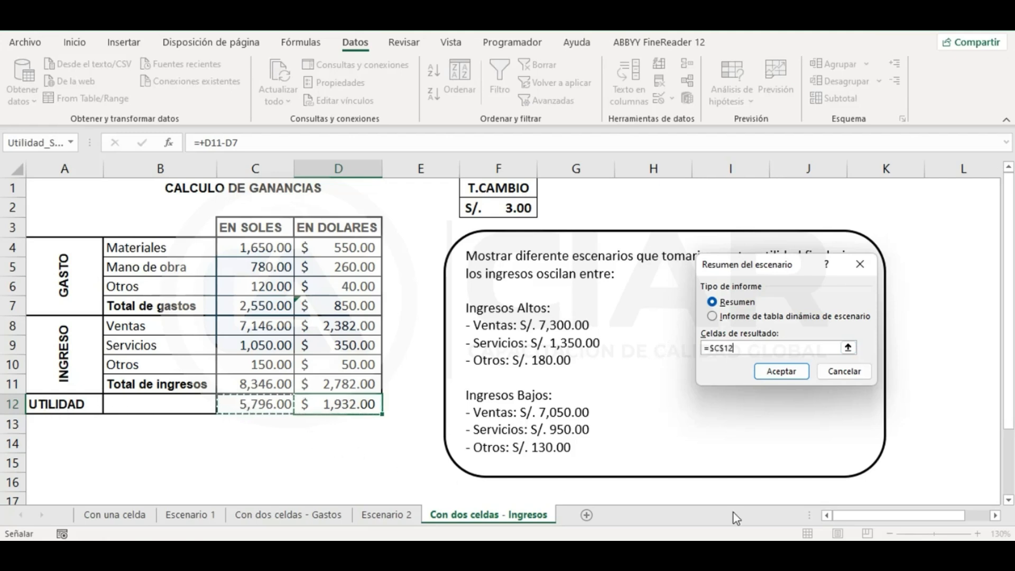
mouse_move(792, 264)
left_mouse_down()
mouse_move(775, 345)
mouse_move(777, 255)
left_mouse_up()
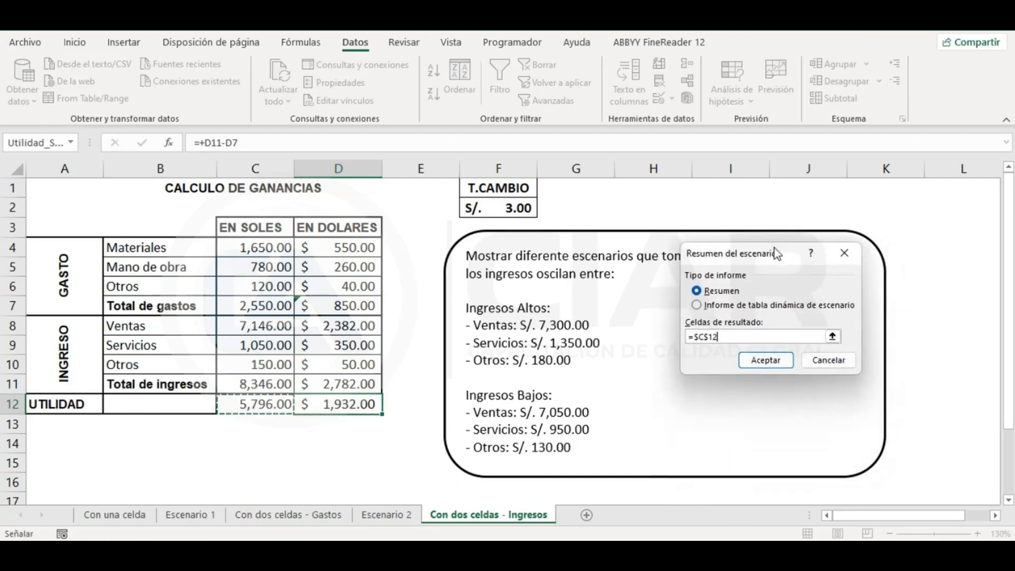
left_click(773, 367)
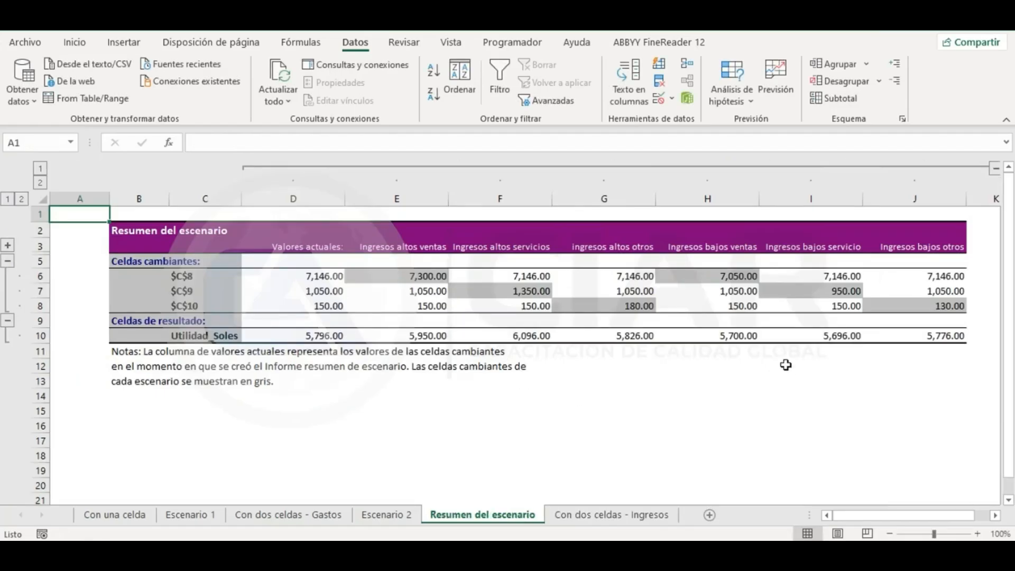
Clear the outline grouping from the scenario summary sheet and delete its empty column A.
left_click(879, 81)
left_click(867, 122)
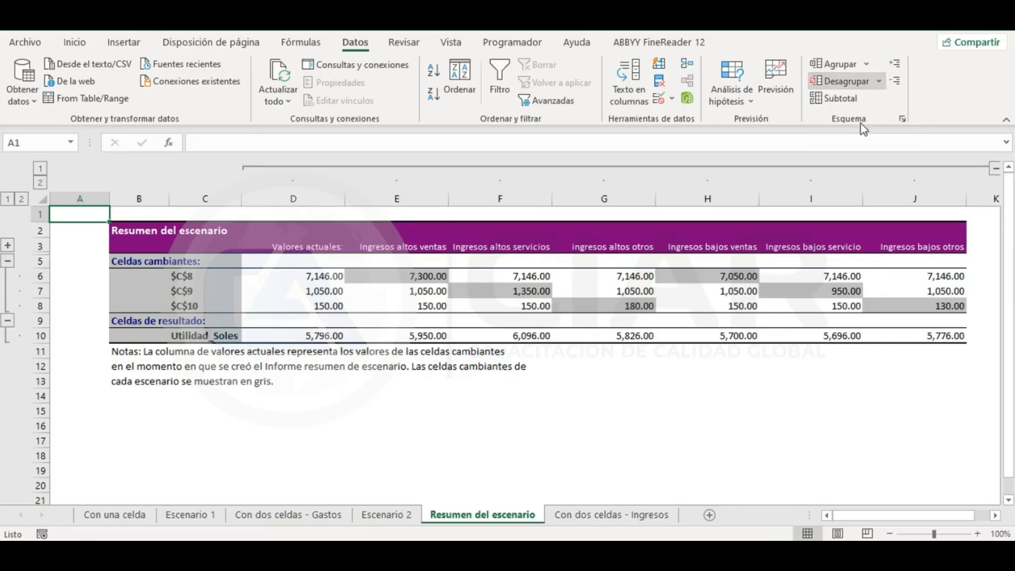
left_click(40, 164)
right_click(40, 161)
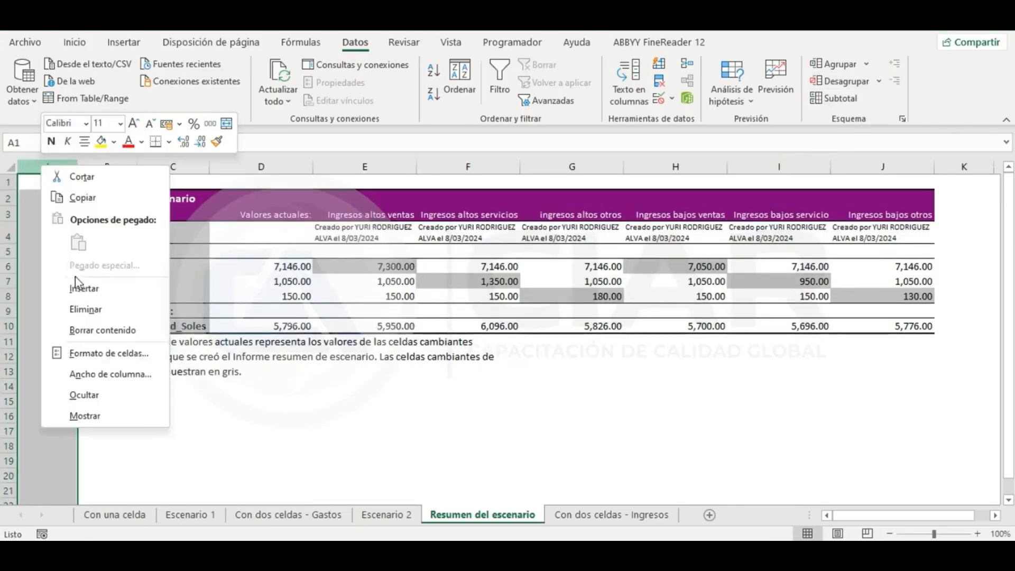
left_click(92, 308)
Delete the rows holding the notes below the scenario summary table.
left_click_drag(8, 341, 8, 381)
right_click(8, 382)
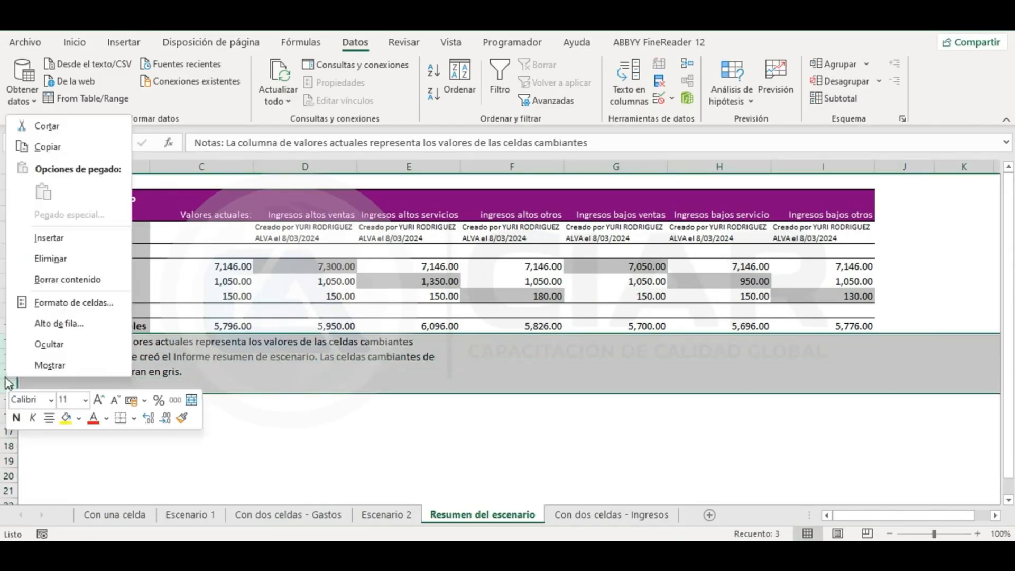
left_click(84, 259)
Delete the empty row above the summary title and the row with the scenario creation comments.
left_click(8, 182)
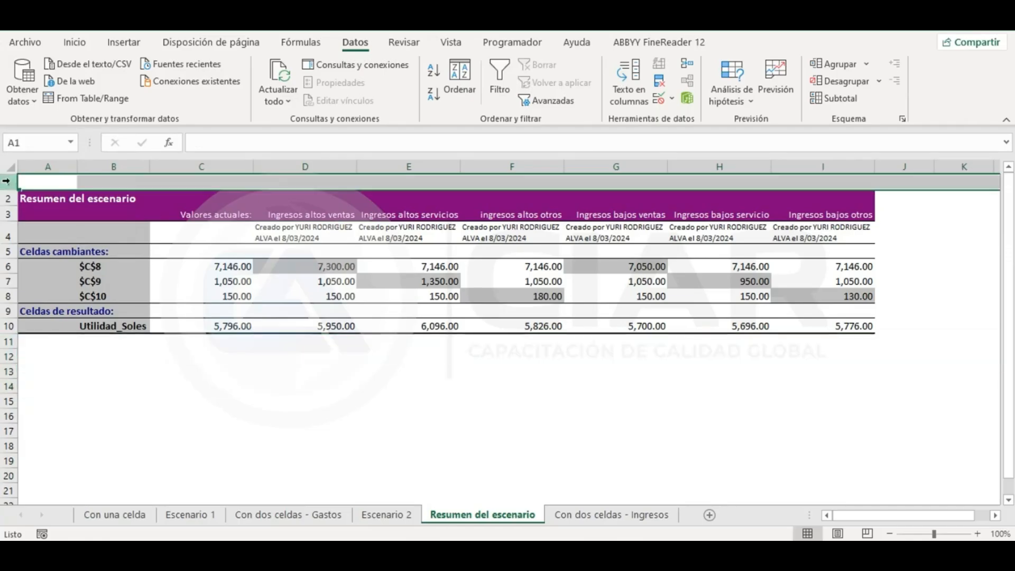
right_click(8, 182)
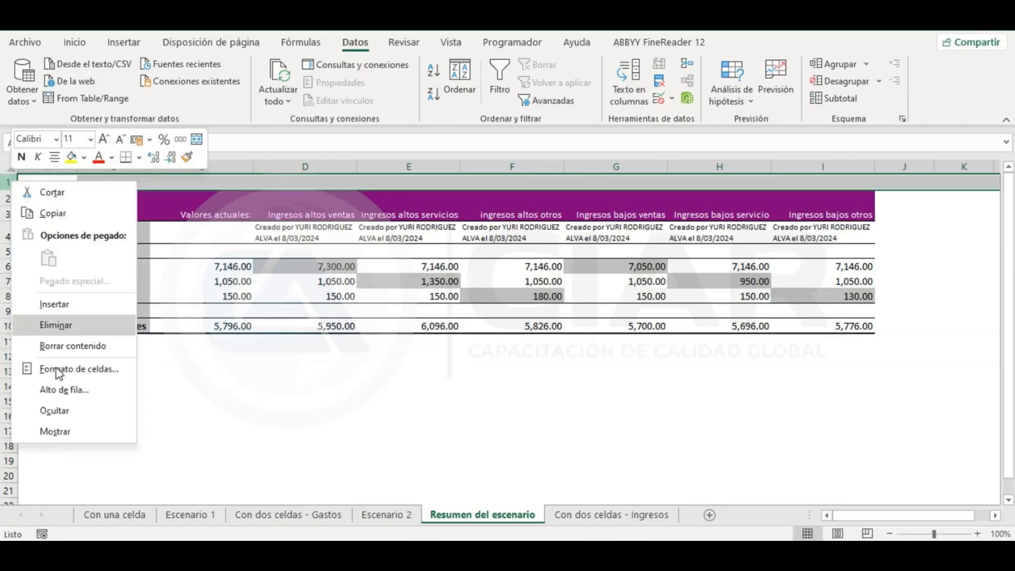
left_click(94, 325)
right_click(13, 214)
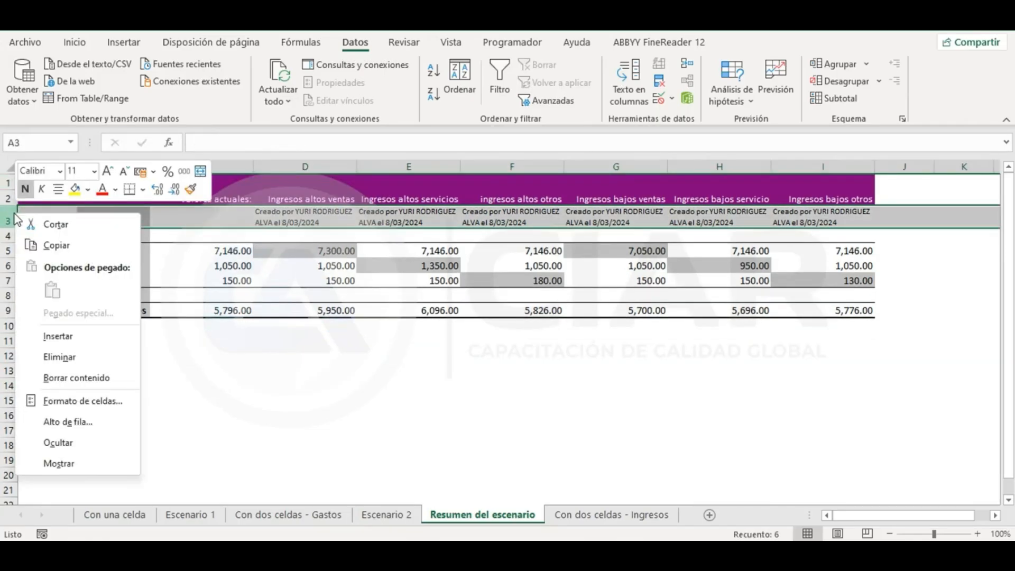
left_click(90, 354)
left_click(262, 393)
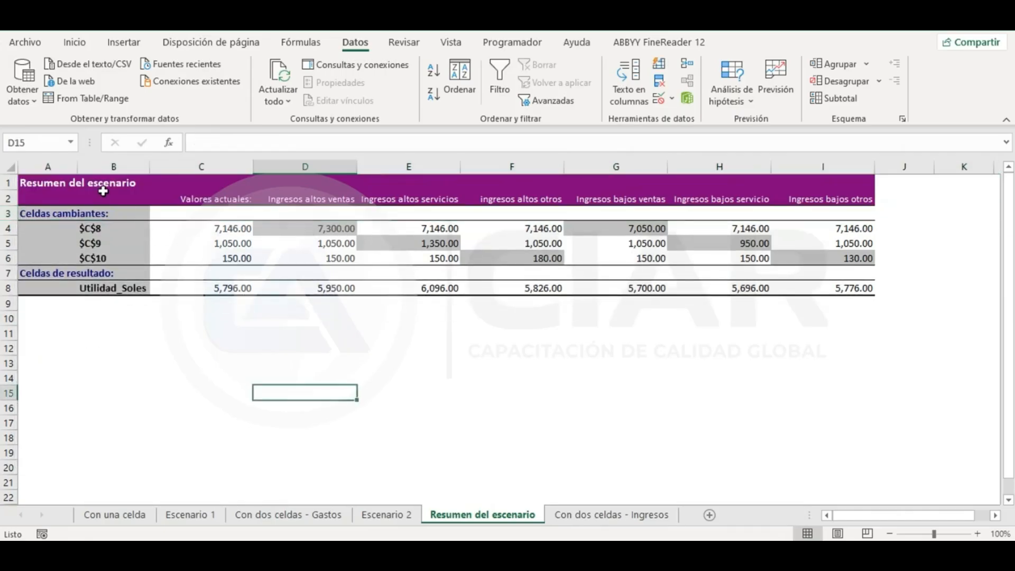
Review the Utilidad_Soles result of each high and low income scenario in the summary table.
left_click(339, 287)
left_click(433, 290)
left_click(550, 289)
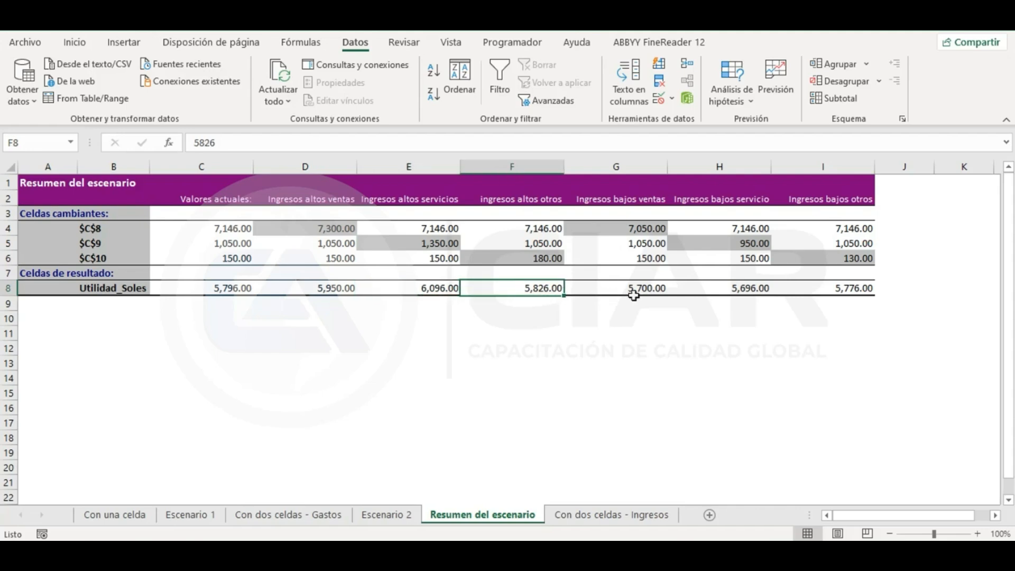
left_click(650, 288)
left_click(753, 285)
left_click(803, 309)
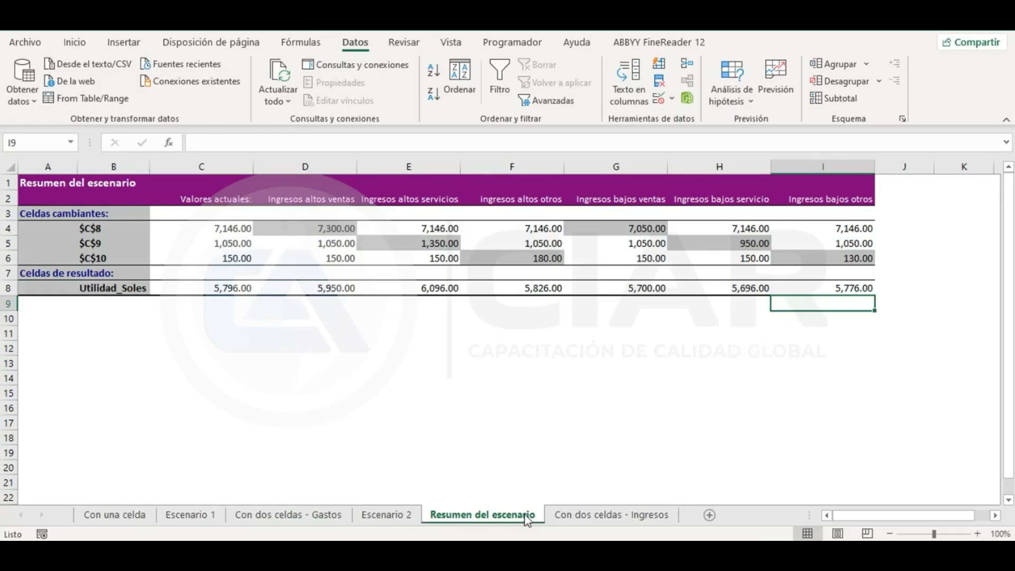
Move the "Resumen del escenario" sheet after "Con dos celdas - Ingresos" and rename it "Escenario 3".
left_click_drag(636, 503, 682, 507)
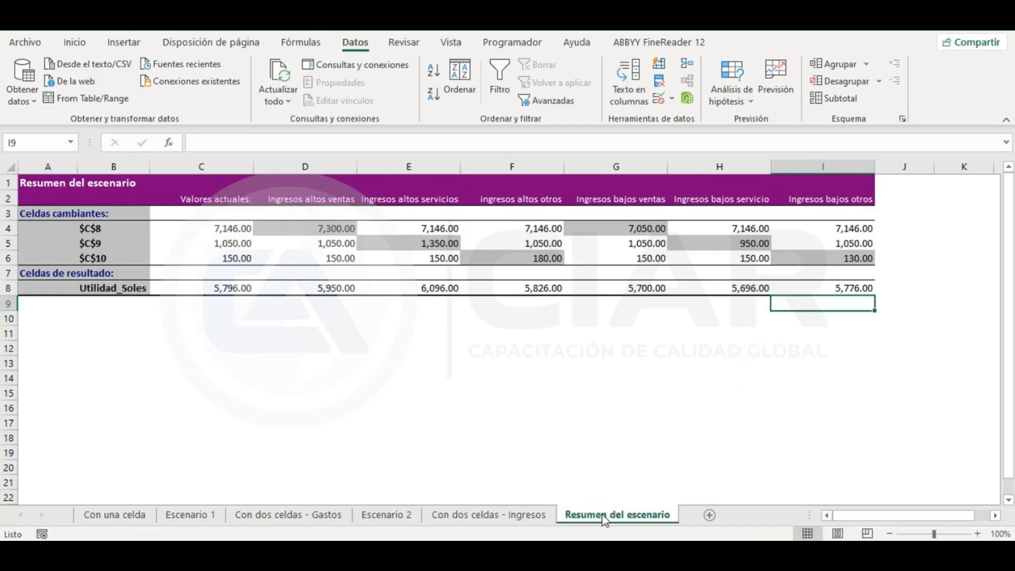
double_click(653, 517)
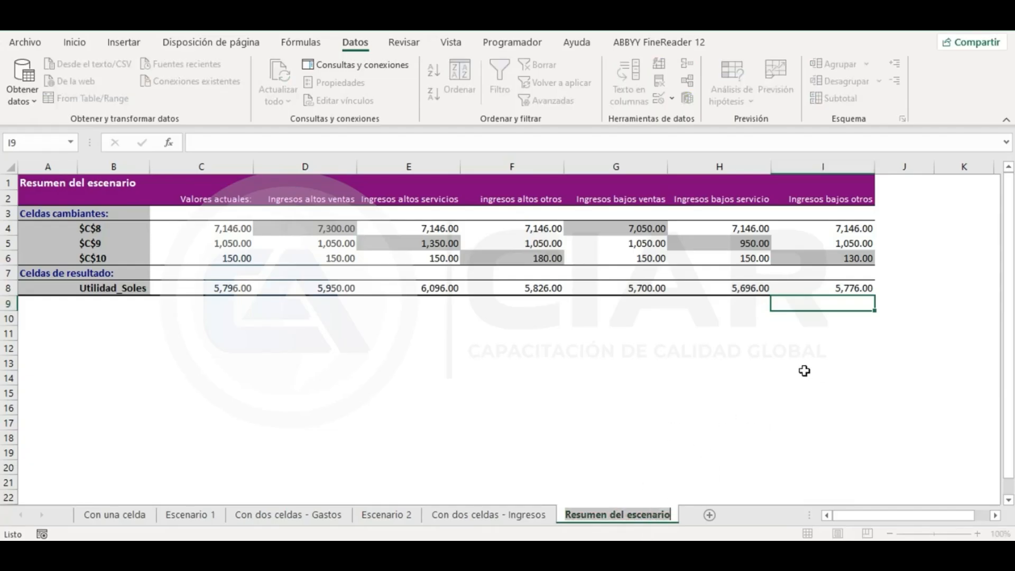
type("Es")
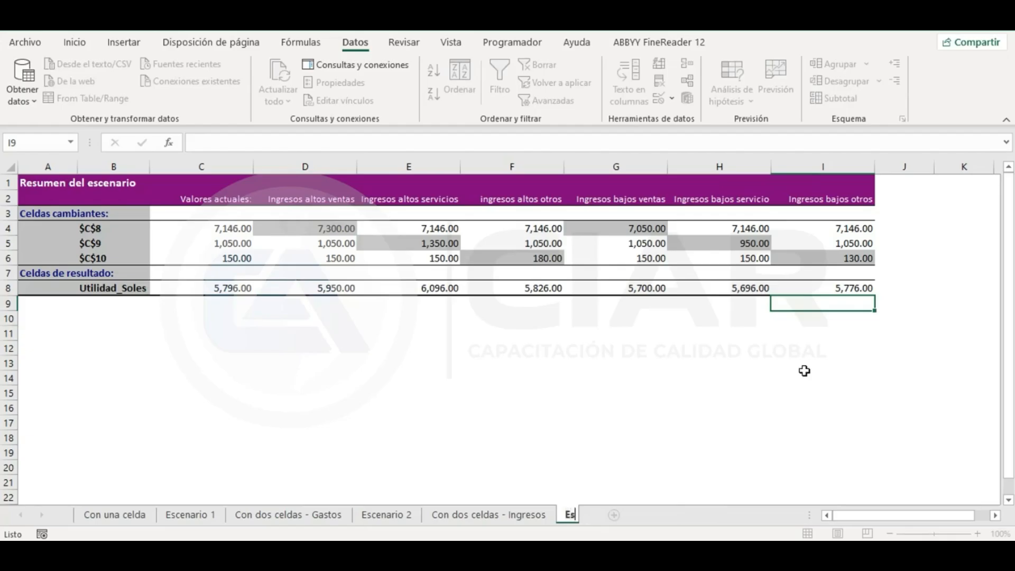
type("cenario")
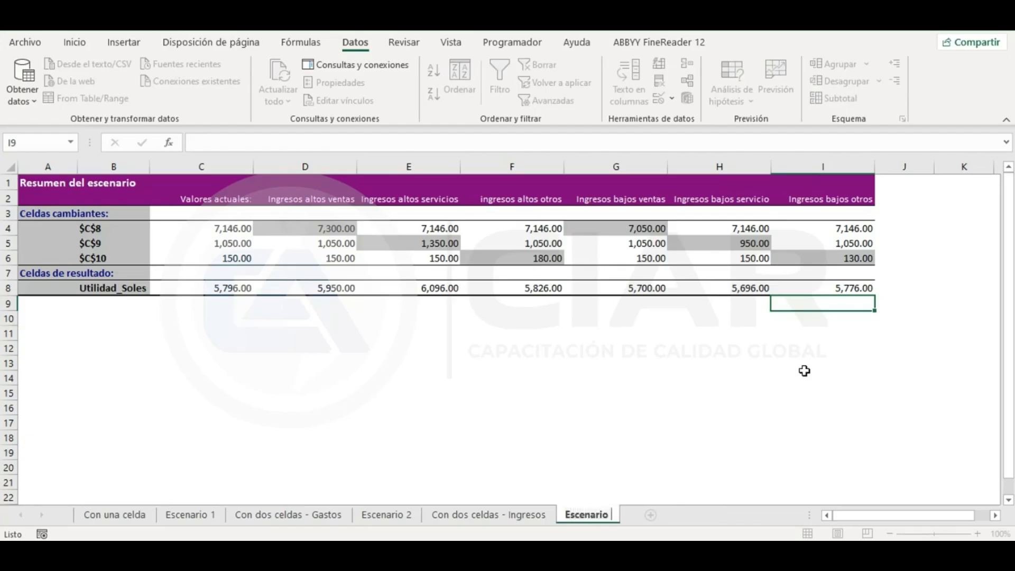
type(" 3")
key("Return")
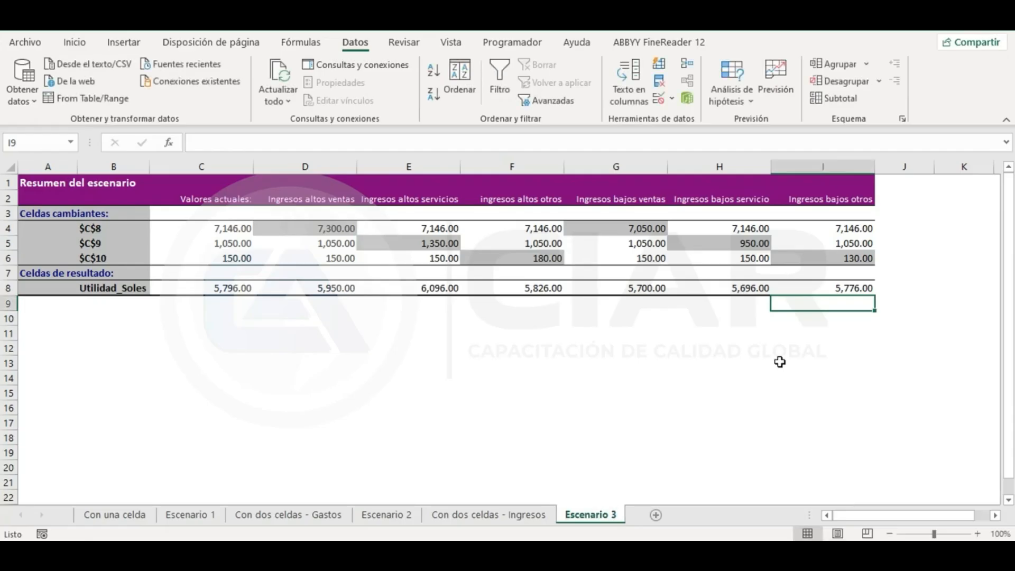
left_click(215, 312)
left_click(313, 187)
left_click(203, 186)
left_click(105, 185)
left_click(172, 344)
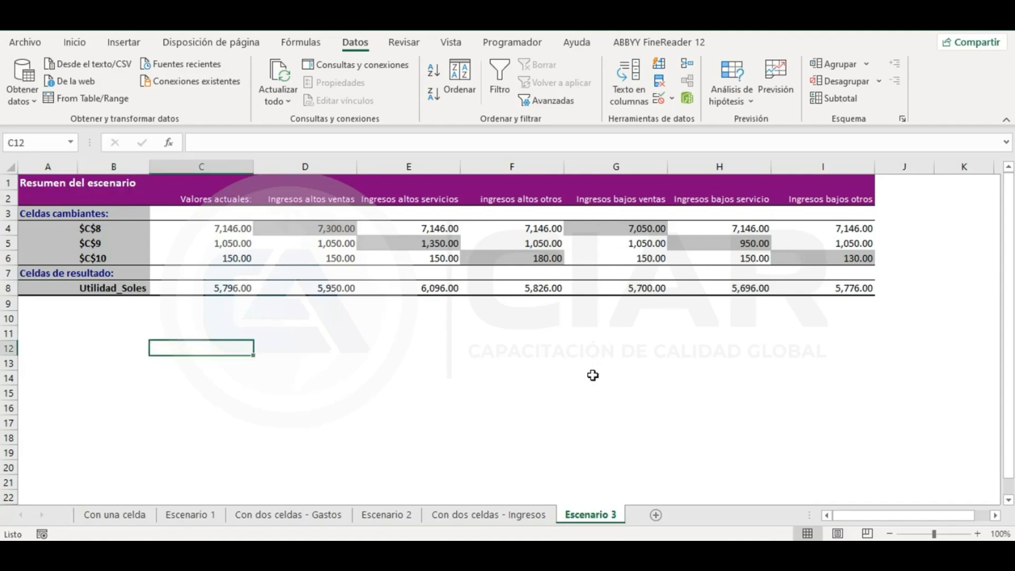
left_click(543, 369)
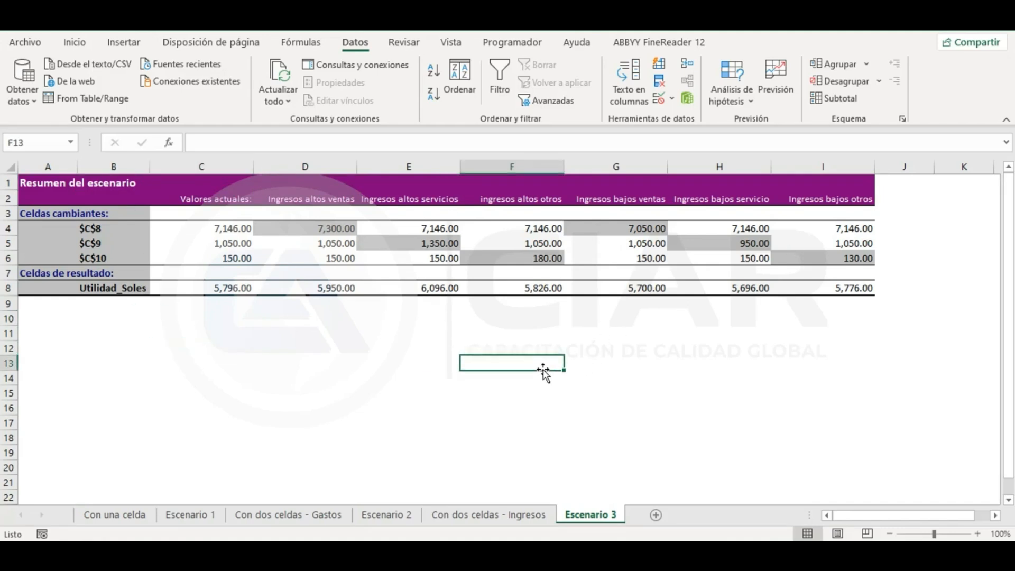
Show the "Ingresos altos ventas" scenario on the "Con dos celdas - Ingresos" sheet, and restore the original values.
left_click(540, 525)
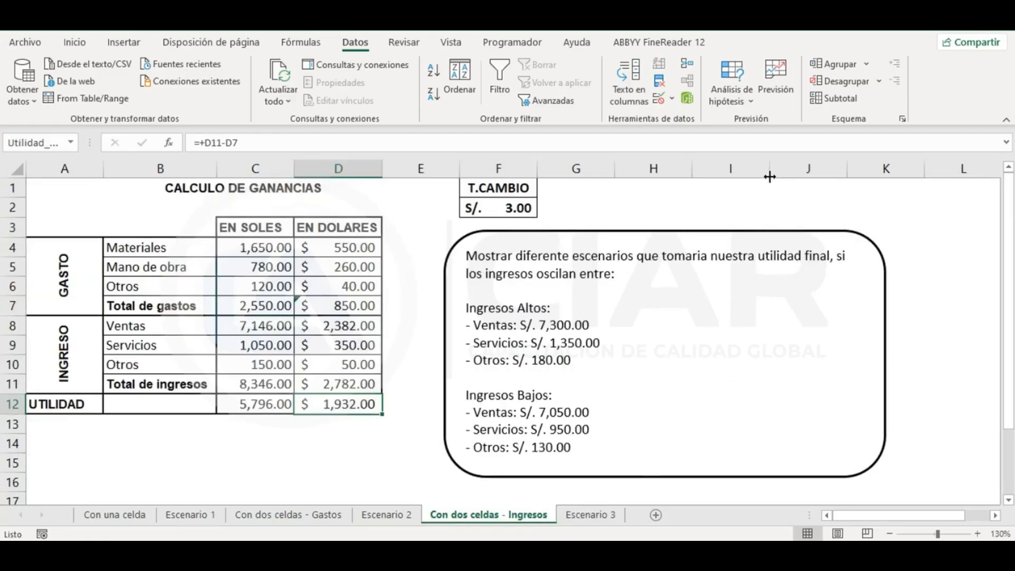
left_click(754, 102)
left_click(770, 117)
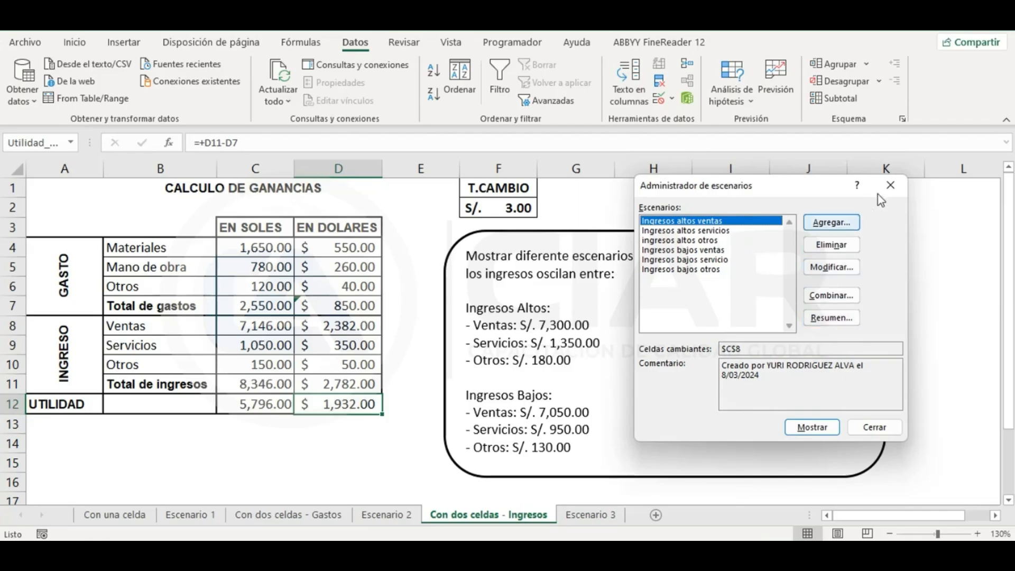
left_click(834, 429)
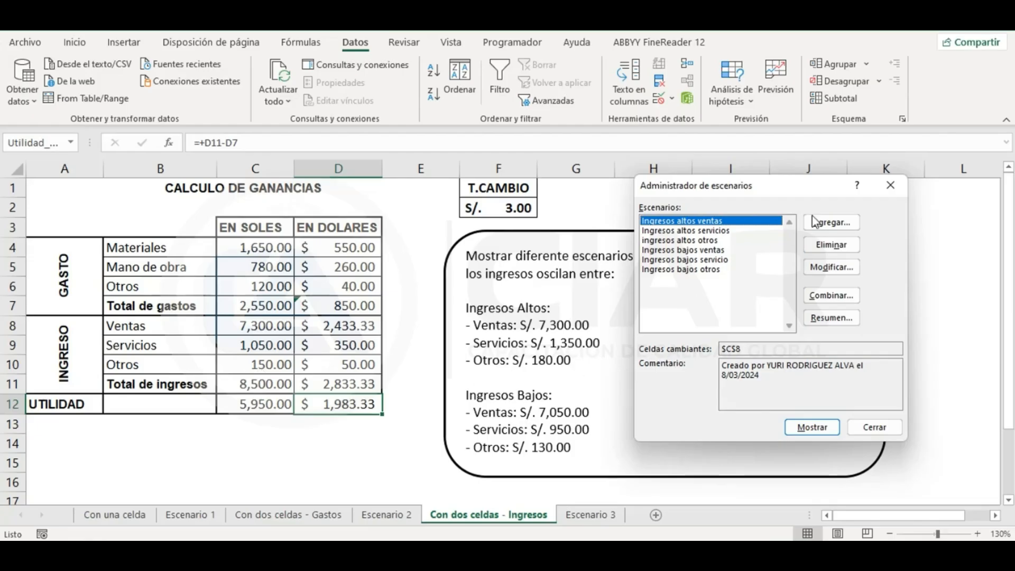
left_click(890, 196)
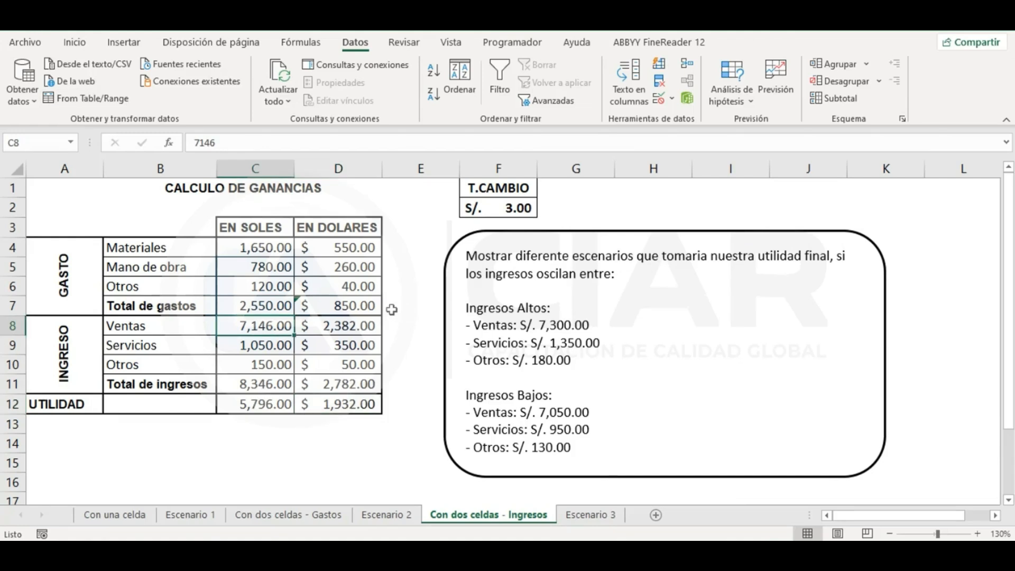
left_click(348, 286)
Show the "Ingresos bajos otros" scenario in the profit table, and undo the change.
left_click(746, 101)
left_click(751, 116)
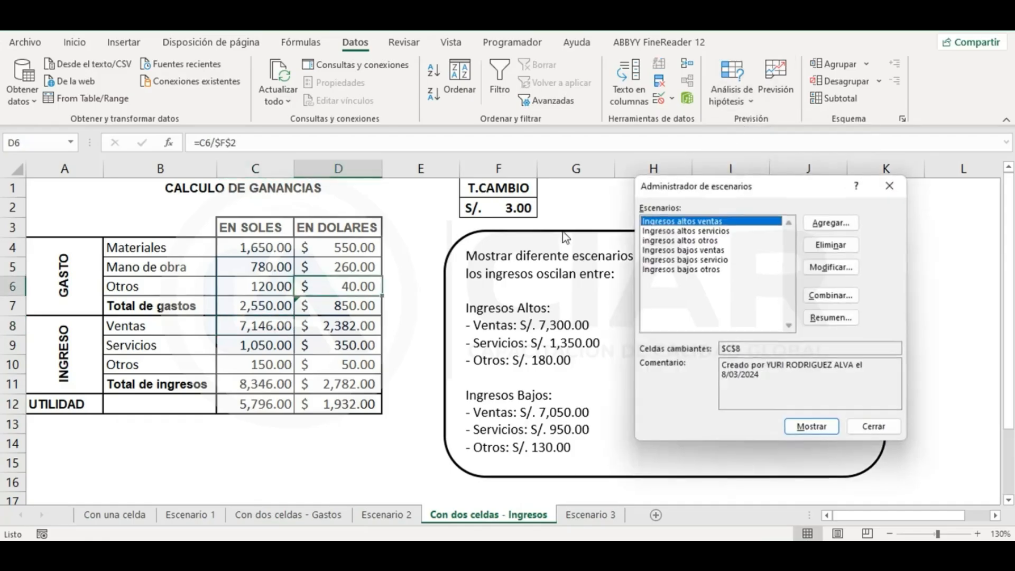
left_click(710, 270)
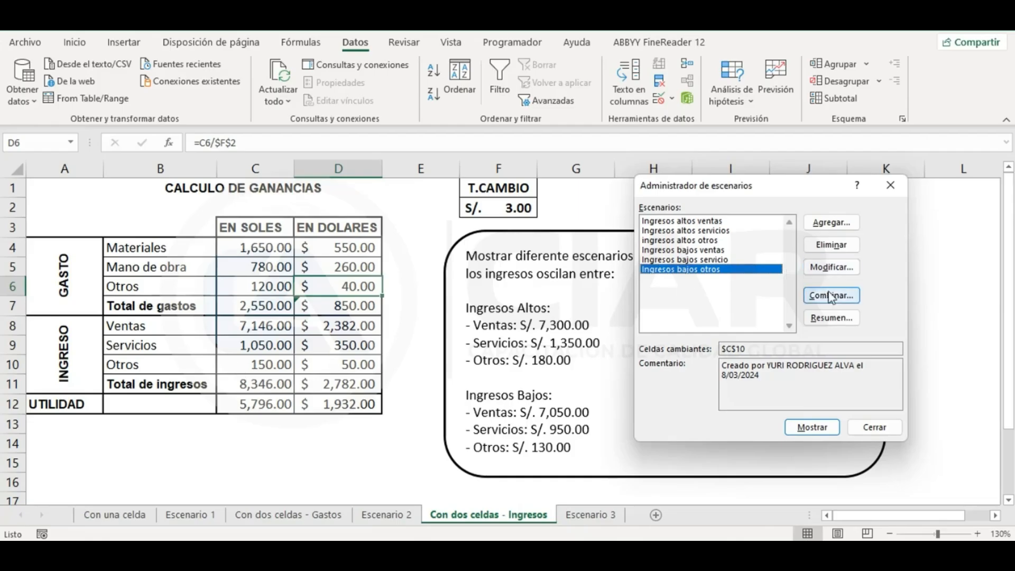
left_click(786, 426)
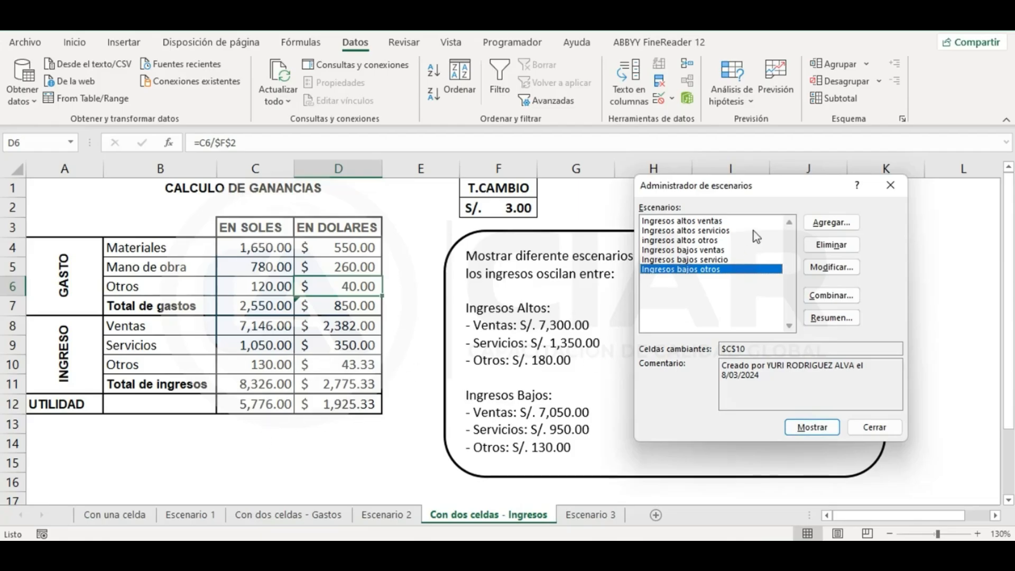
left_click(872, 427)
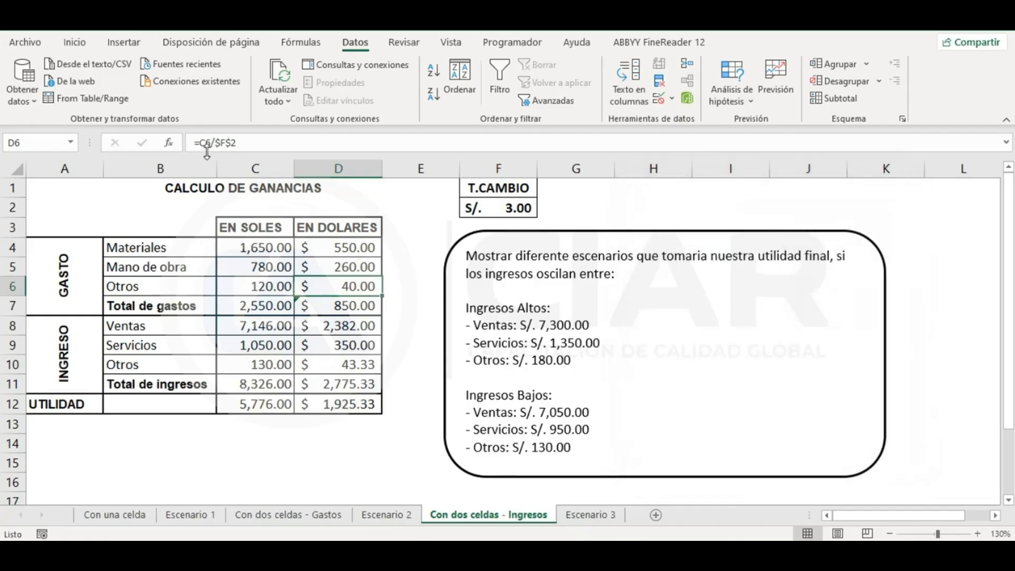
left_click(50, 18)
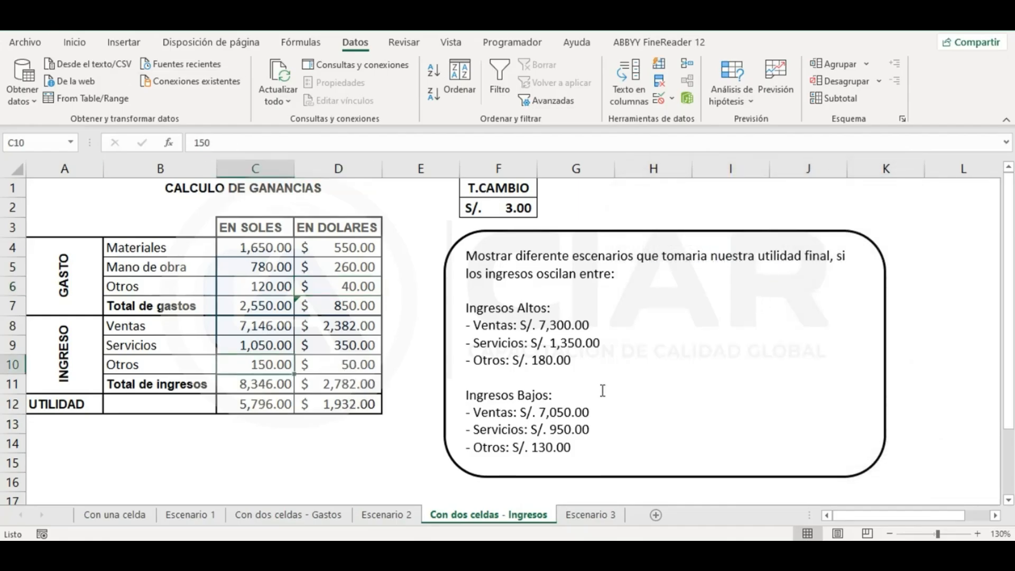
left_click(895, 221)
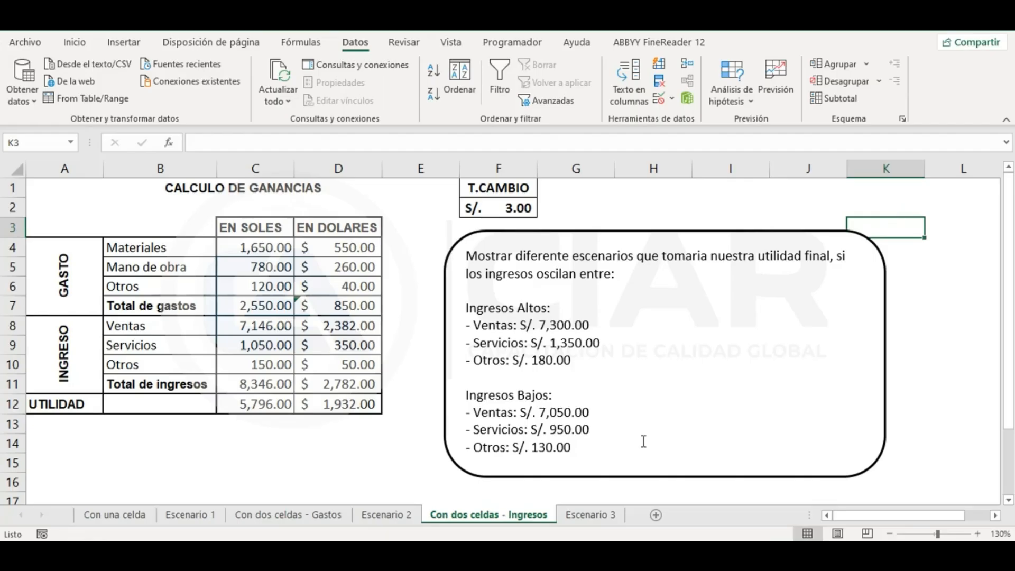
Compare the "Escenario 3" summary with the high and low income amounts on the "Con dos celdas - Ingresos" sheet.
left_click(593, 516)
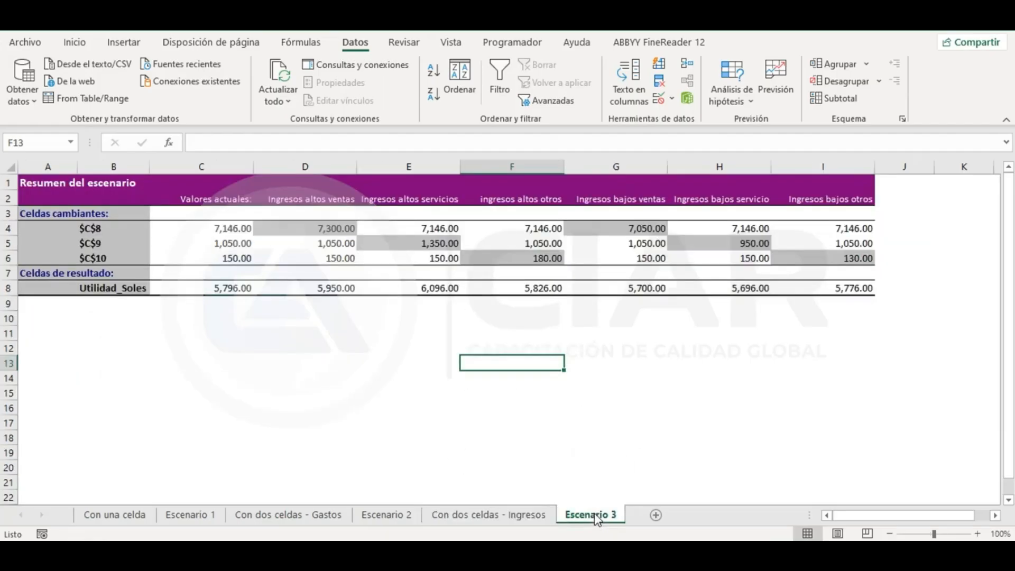
left_click(527, 514)
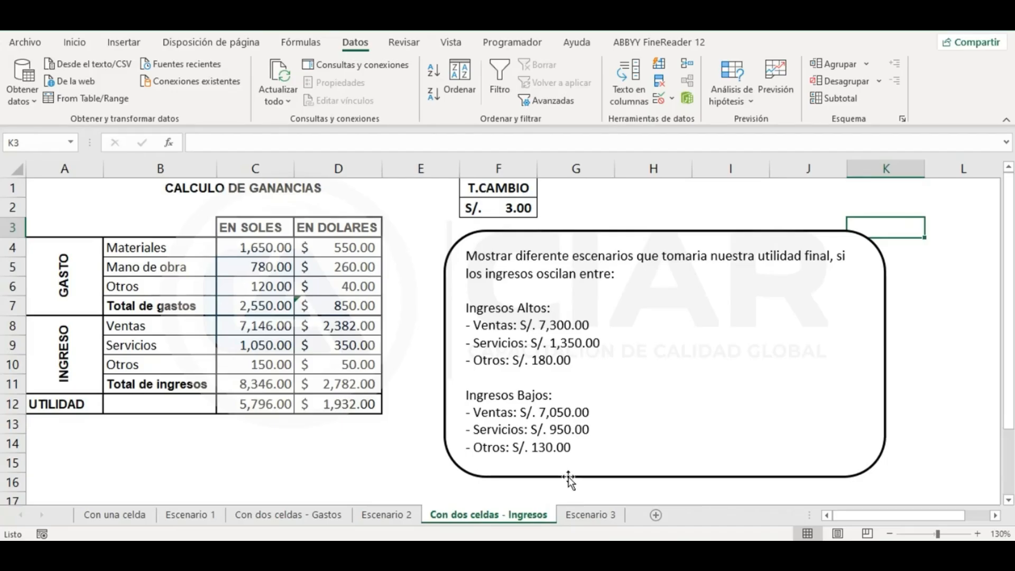
left_click(591, 515)
left_click(500, 516)
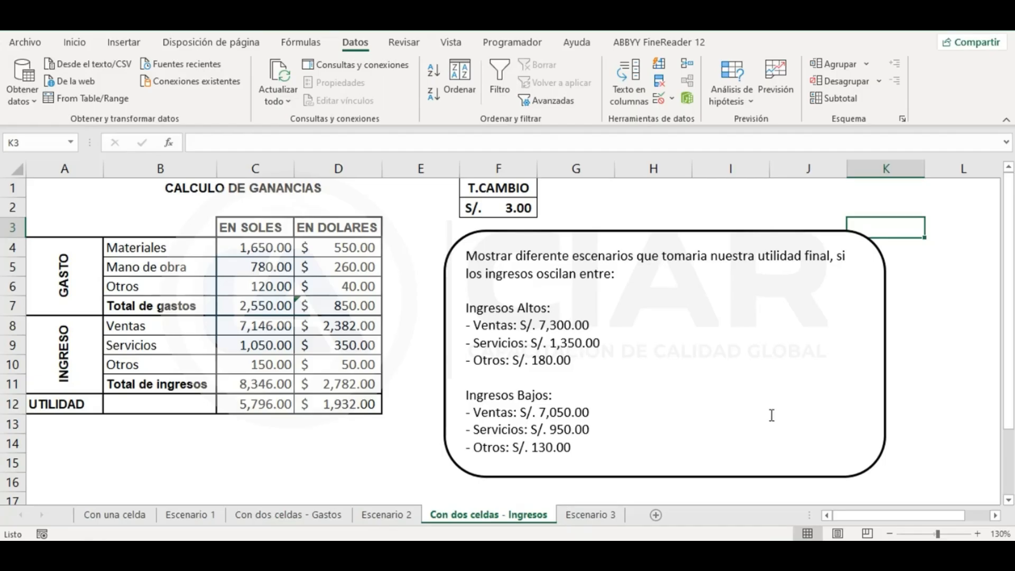
left_click(751, 102)
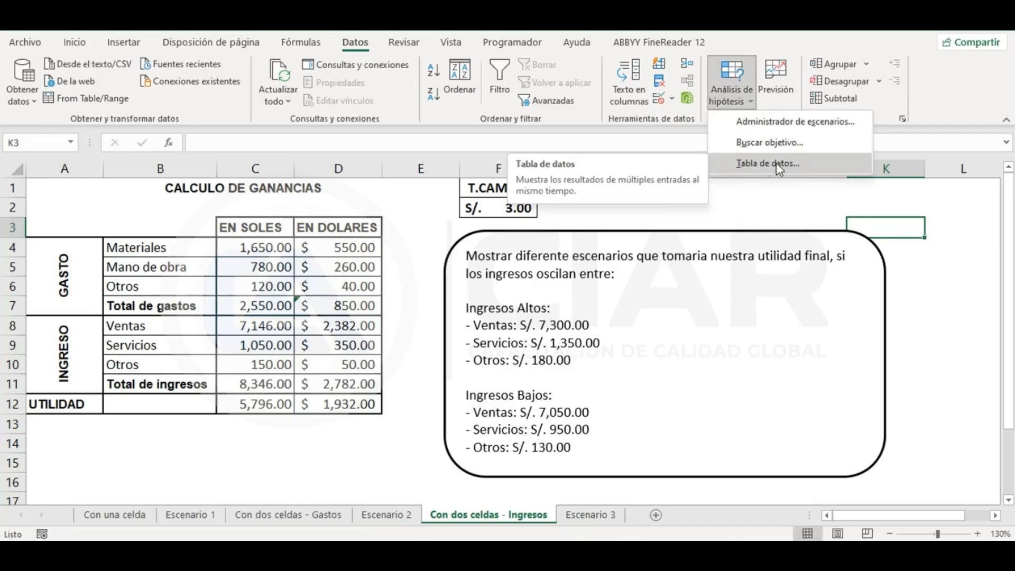
left_click(792, 46)
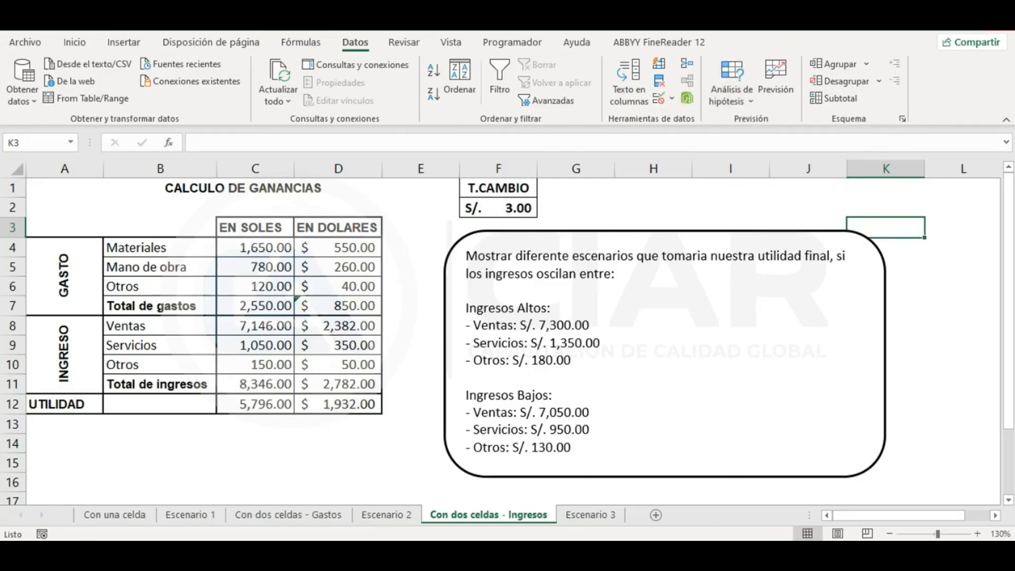
Leave the scenario workbook for the data table workbook, and look over its data table sheets before returning to "Introduccion".
left_click(1003, 25)
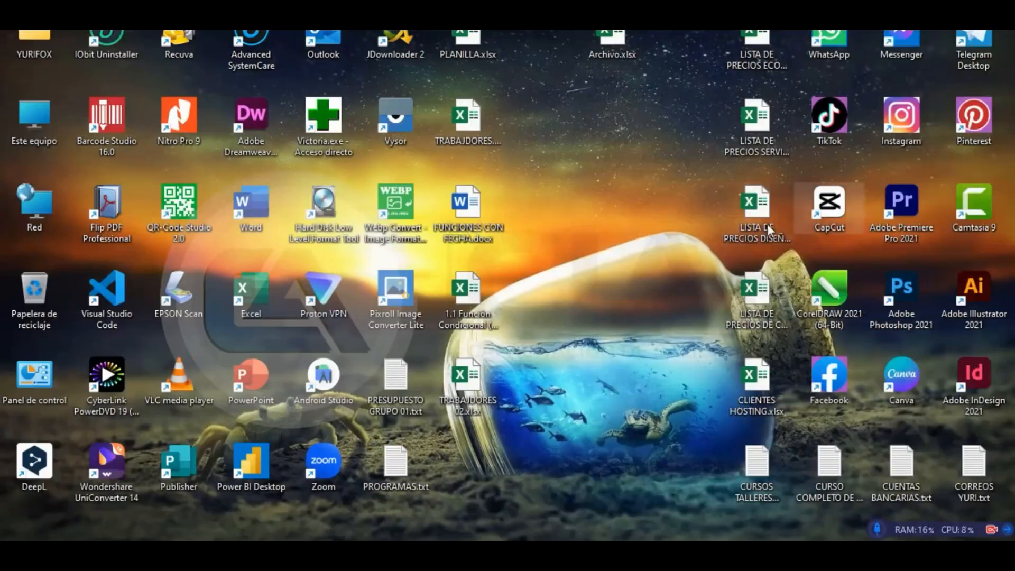
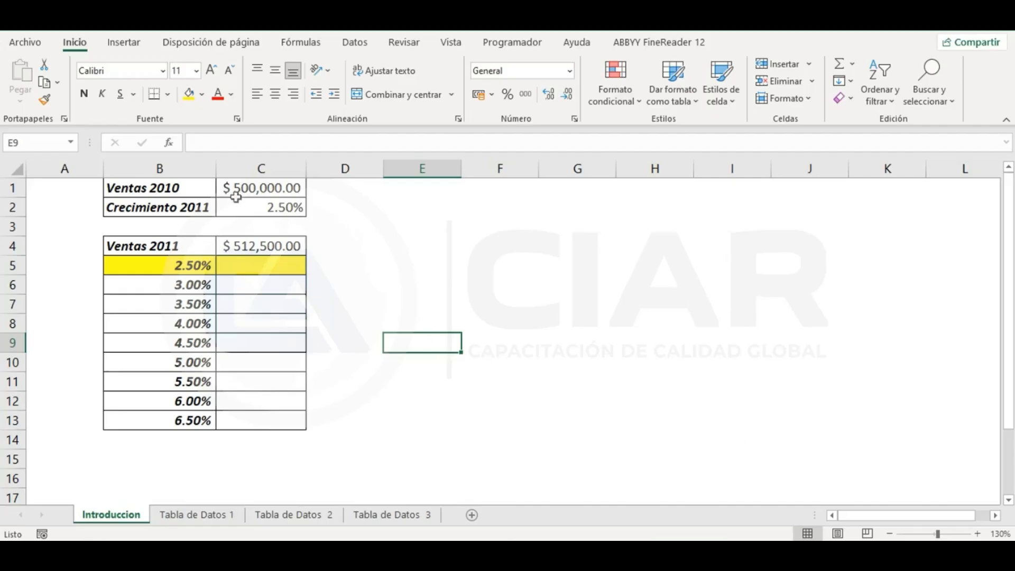
left_click(214, 170)
left_click(467, 241)
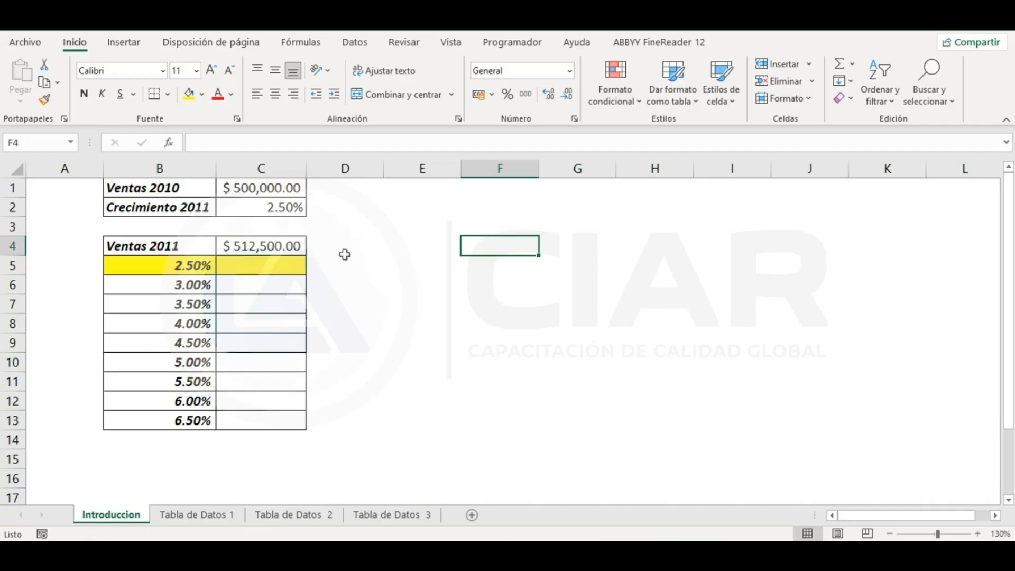
left_click(207, 515)
left_click(263, 515)
left_click(175, 516)
left_click(112, 515)
left_click(422, 378)
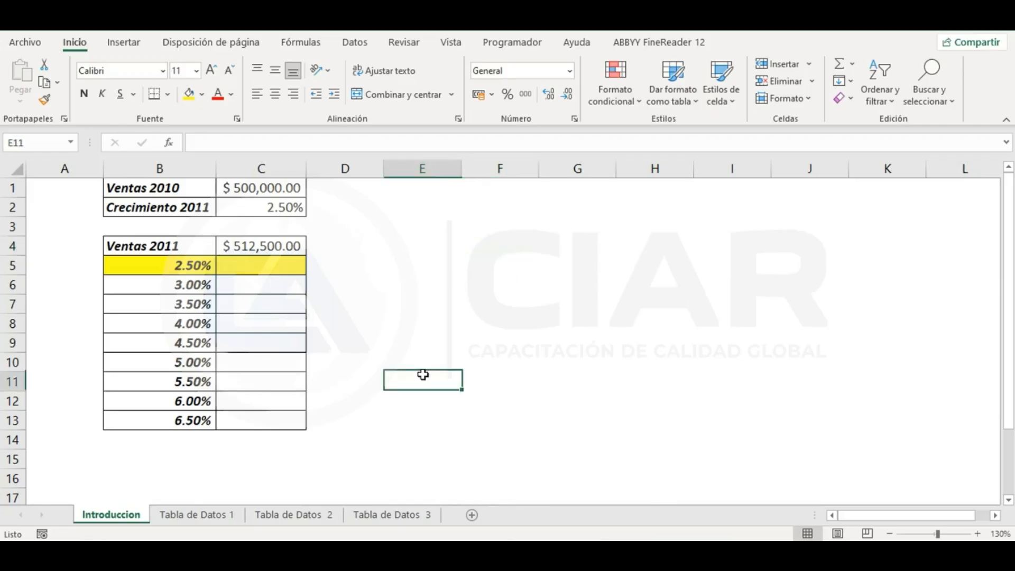
Examine the Ventas 2010 amount, the Crecimiento 2011 rate and the formula behind Ventas 2011 in C4.
left_click(306, 243)
left_click(413, 247)
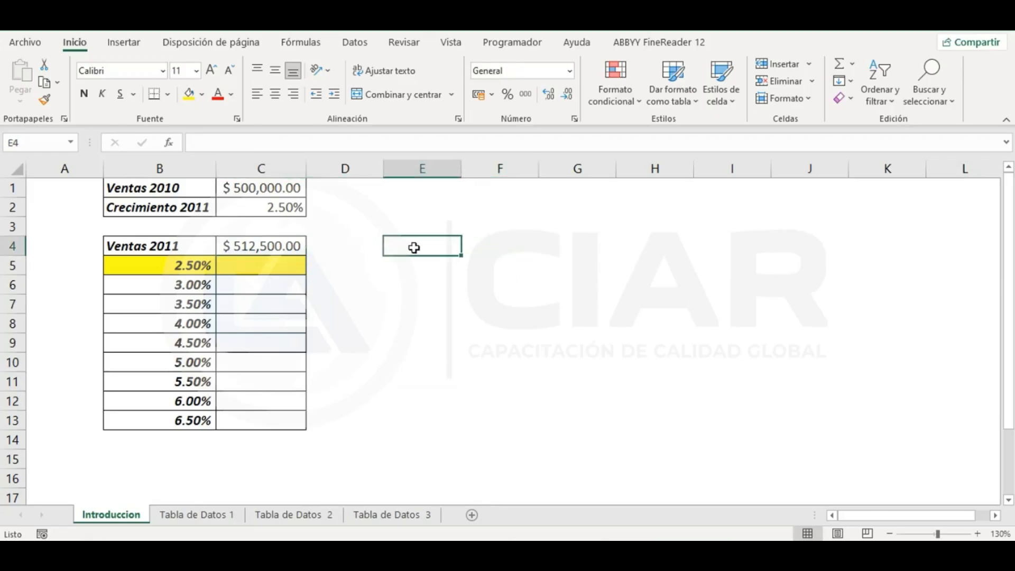
left_click(293, 191)
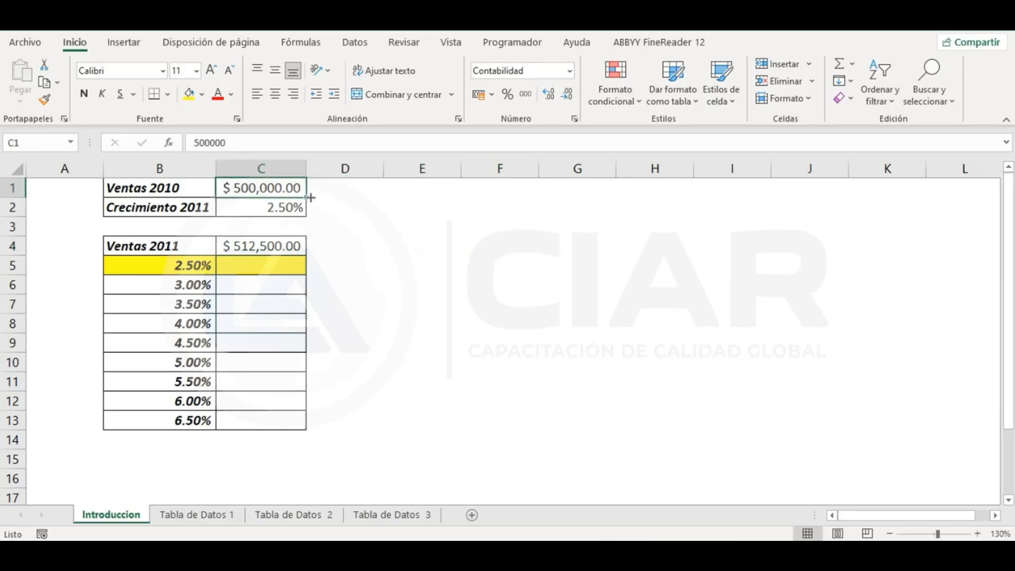
left_click(477, 247)
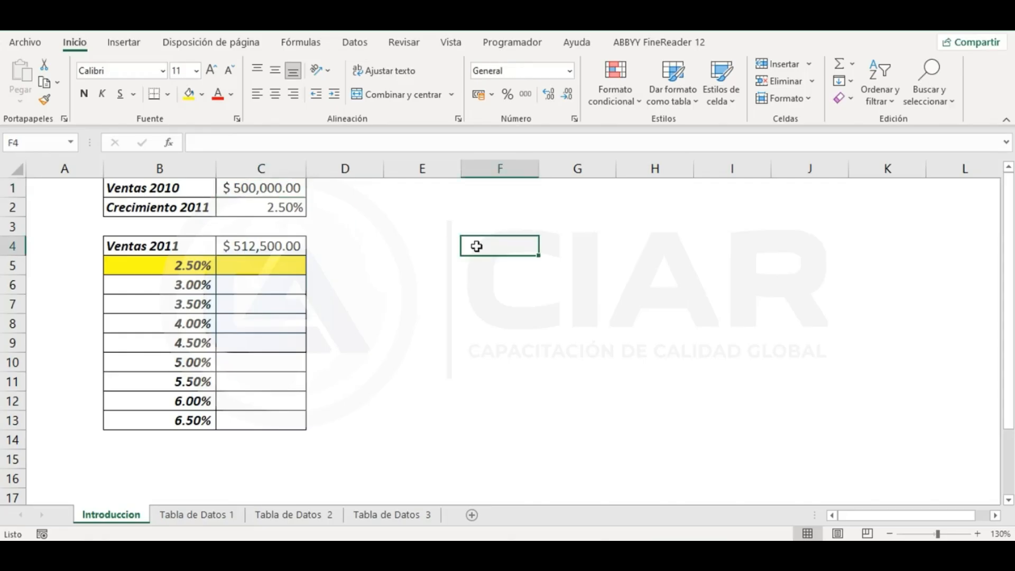
left_click(438, 270)
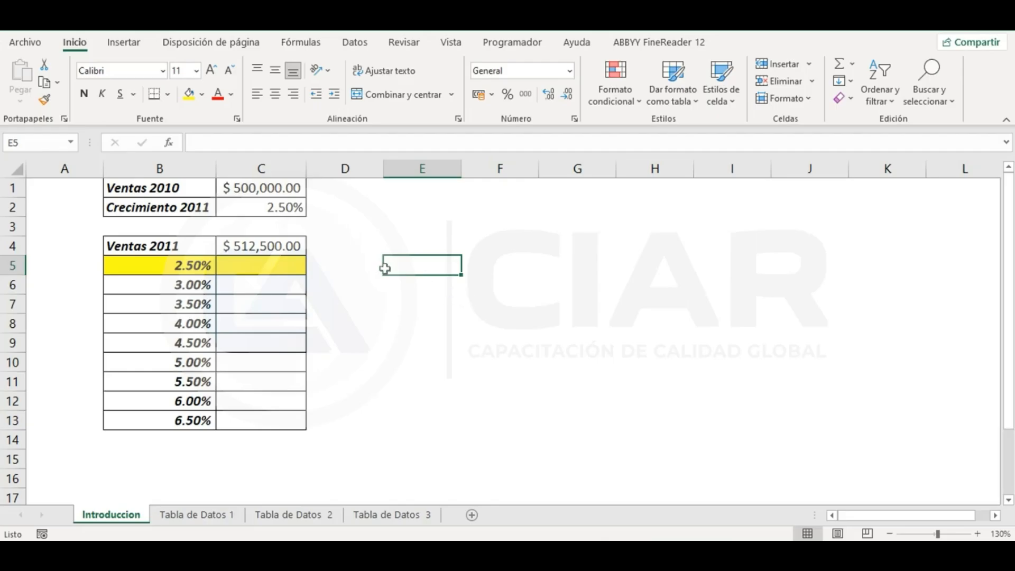
left_click(292, 208)
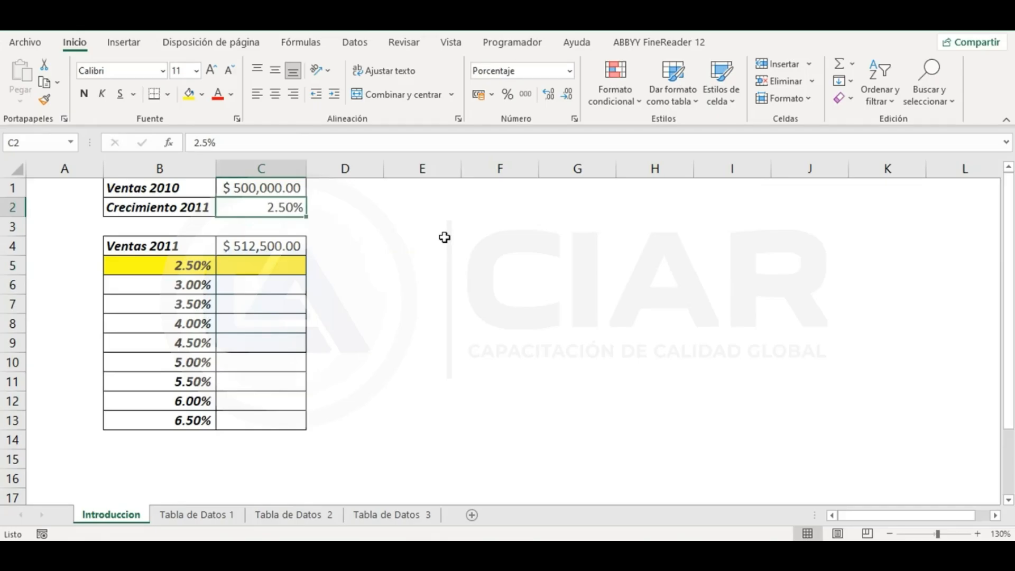
left_click(288, 246)
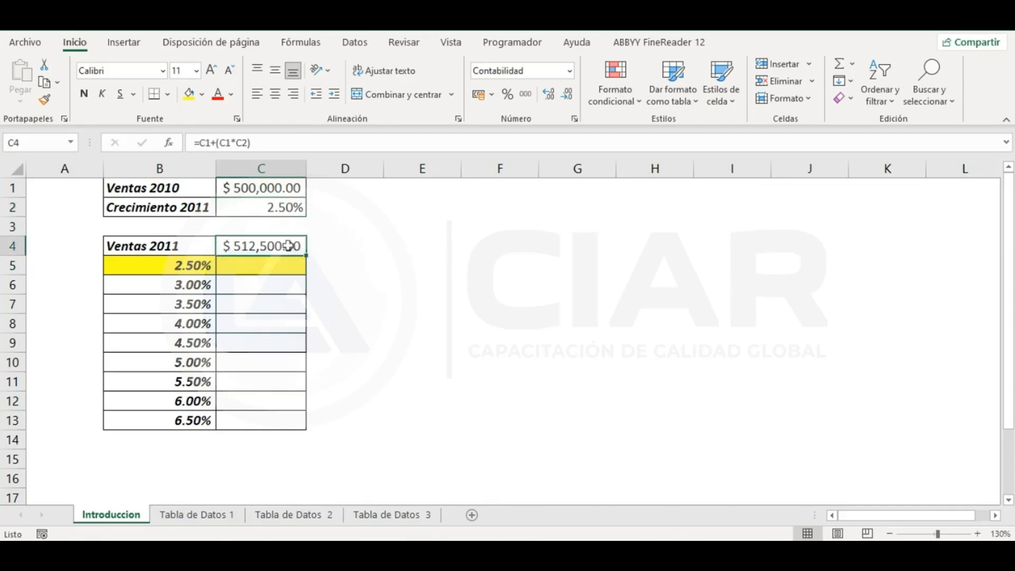
double_click(288, 246)
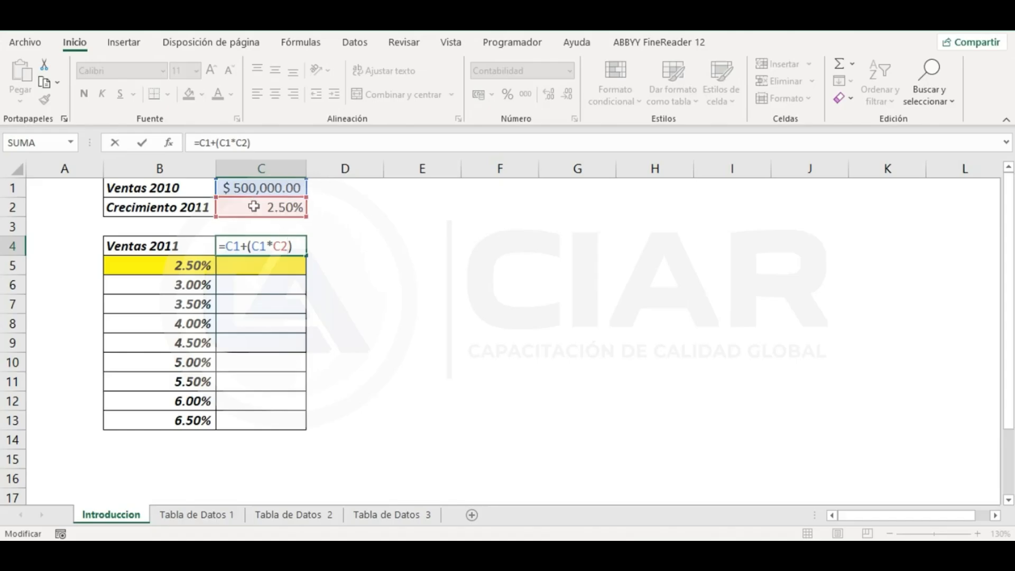
left_click(402, 224)
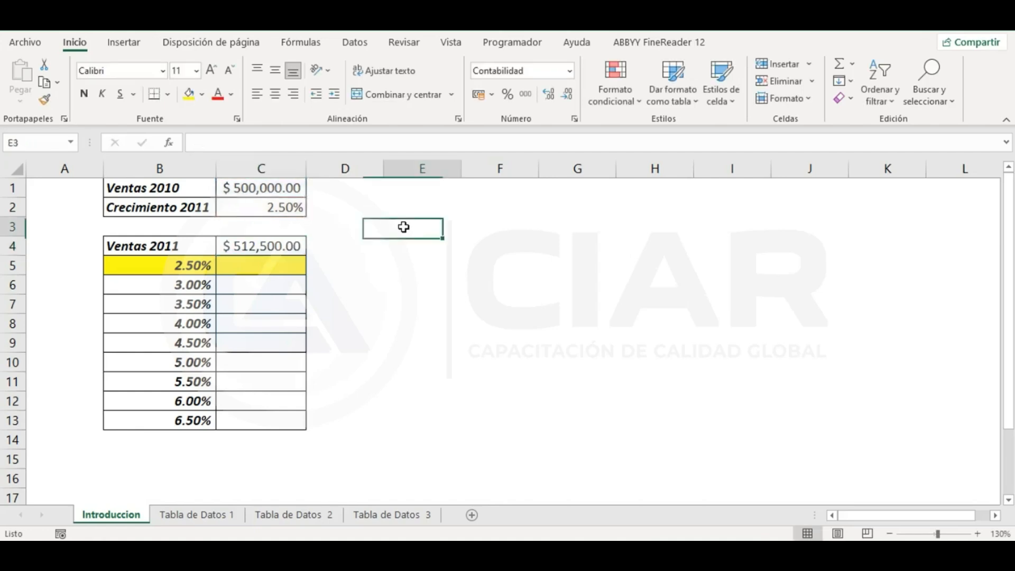
left_click(270, 245)
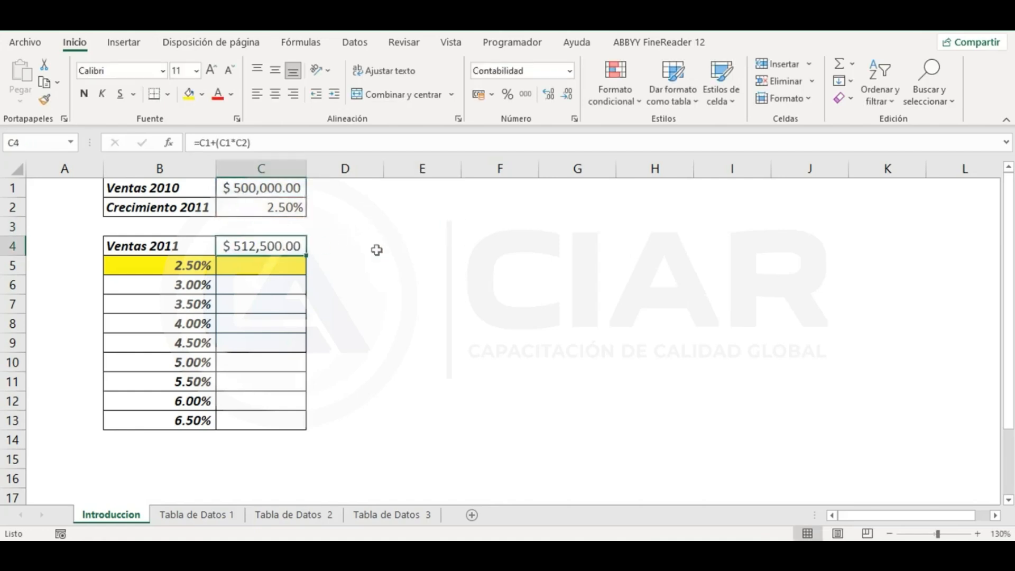
left_click(508, 251)
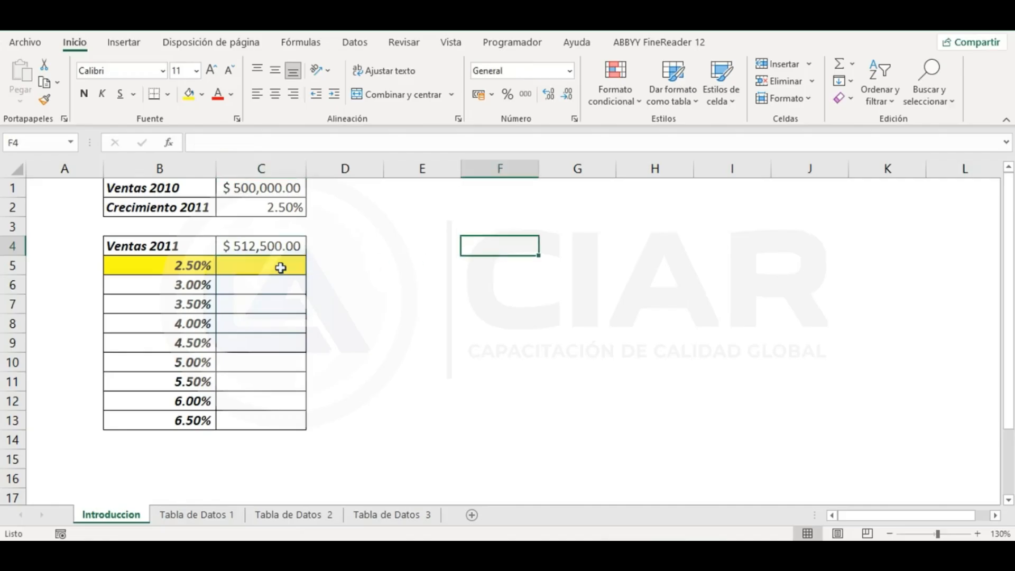
Examine how the growth rate in C2 and the percentages in B5:B13 relate to the empty result cells under Ventas 2011.
left_click_drag(280, 268, 267, 421)
left_click(420, 349)
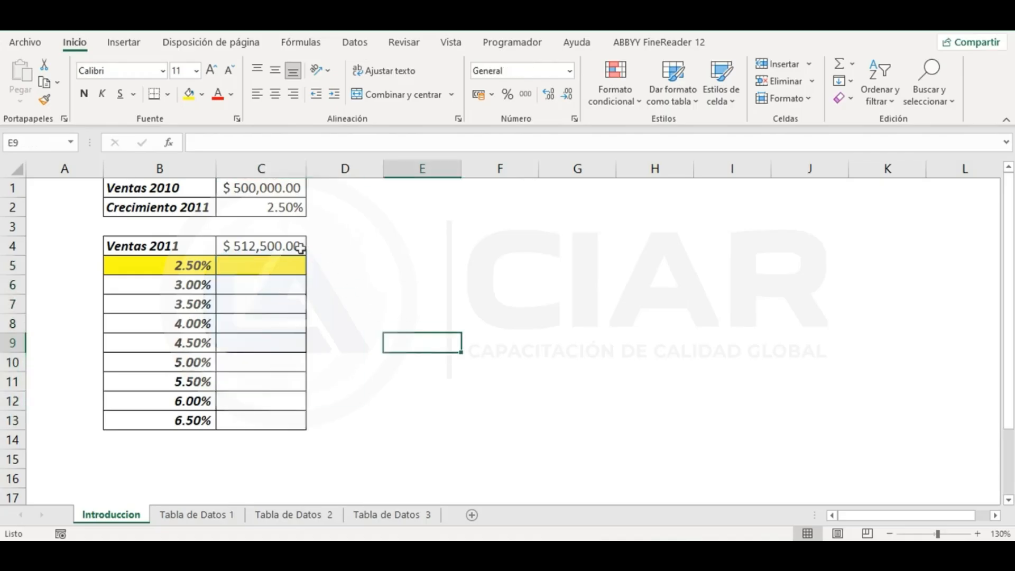
left_click(175, 207)
left_click(256, 209)
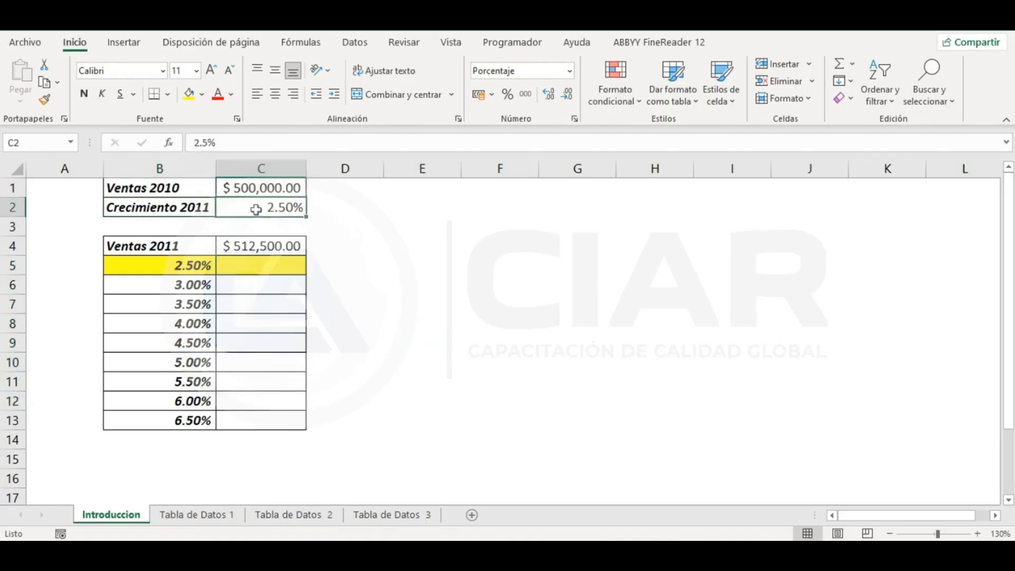
left_click(257, 262)
left_click(397, 268)
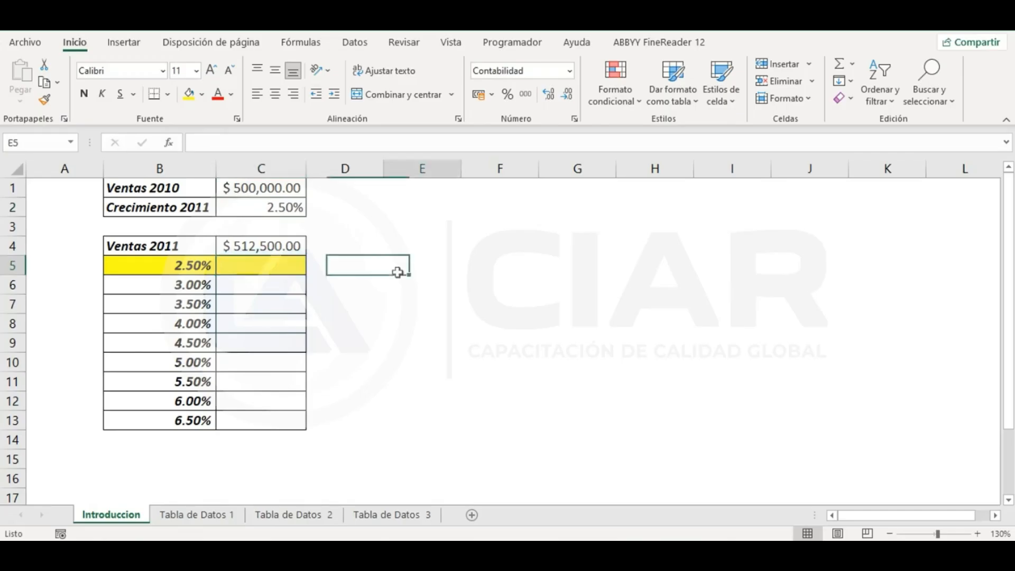
left_click(294, 204)
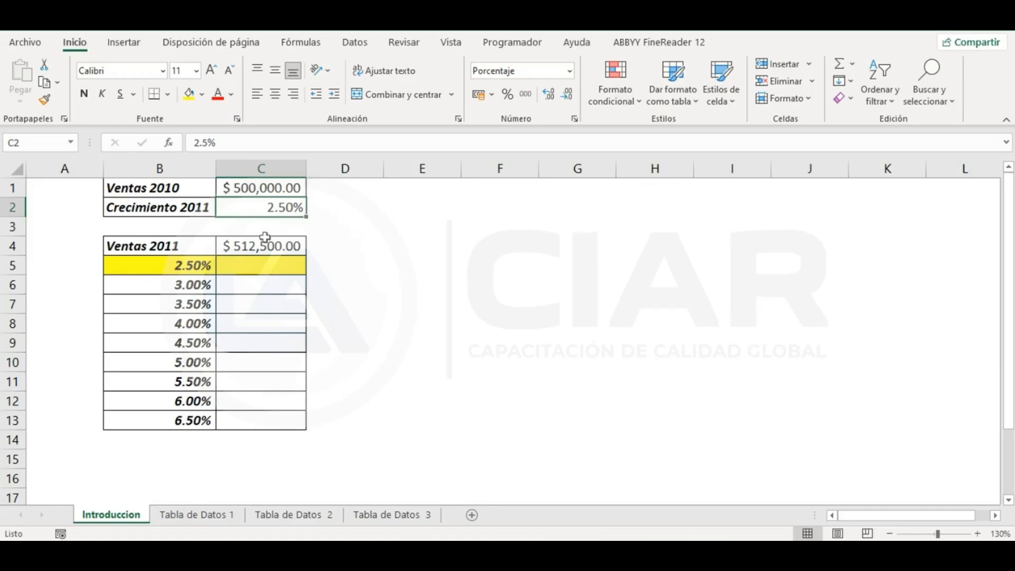
left_click_drag(200, 266, 167, 413)
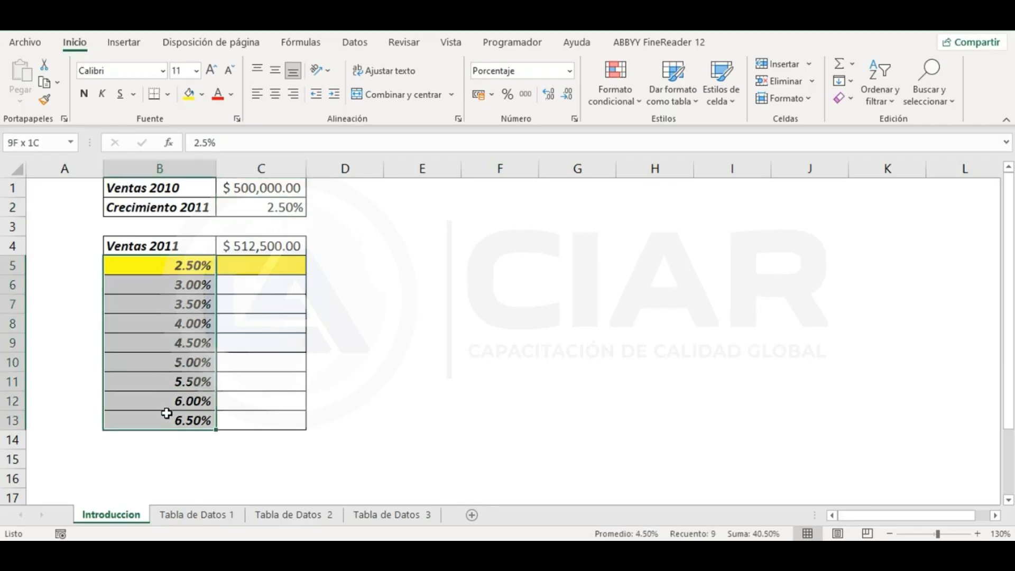
left_click(482, 354)
left_click_drag(290, 248, 266, 414)
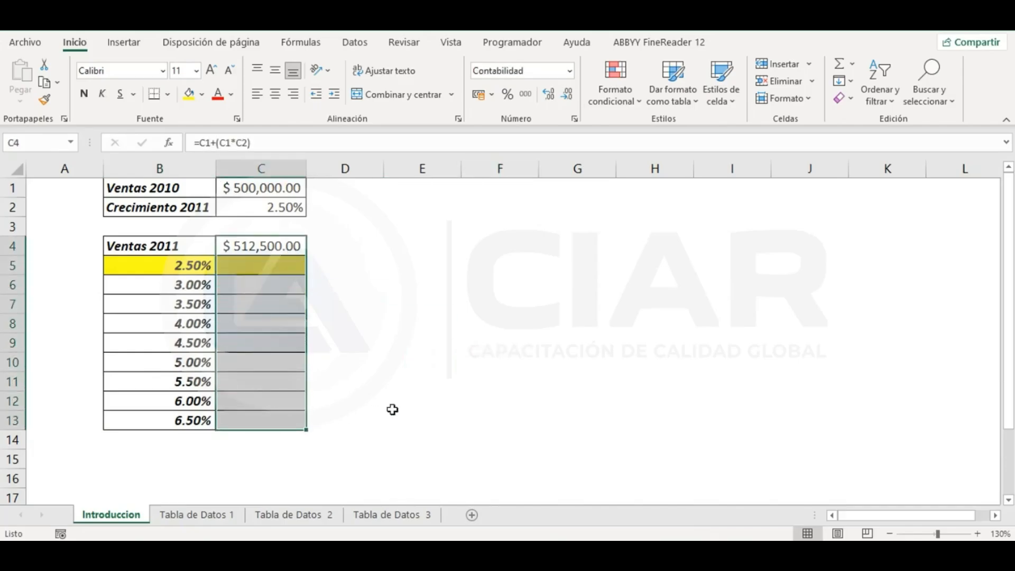
left_click(451, 390)
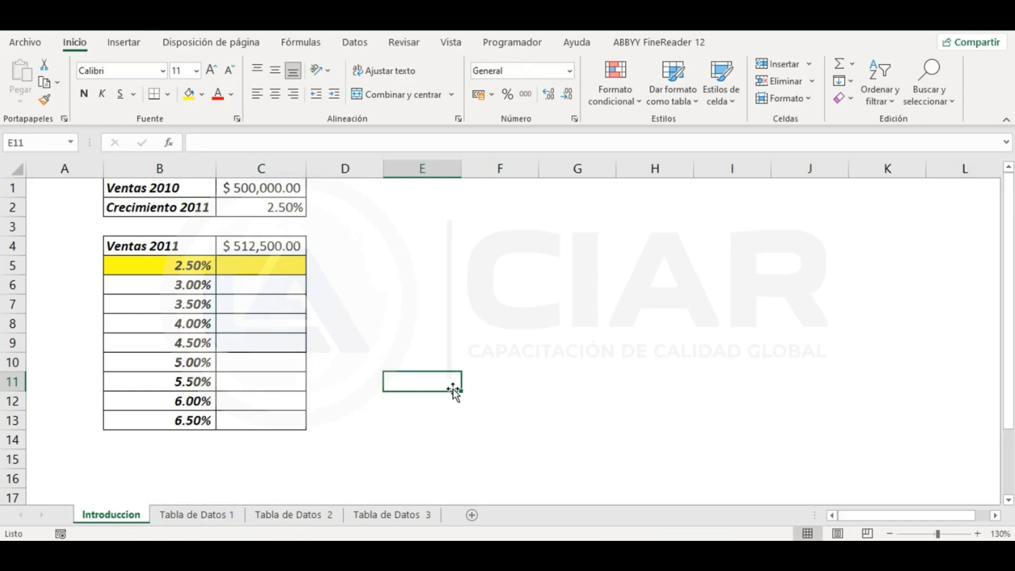
Go through the growth percentages in B5:B10 one by one.
left_click(274, 261)
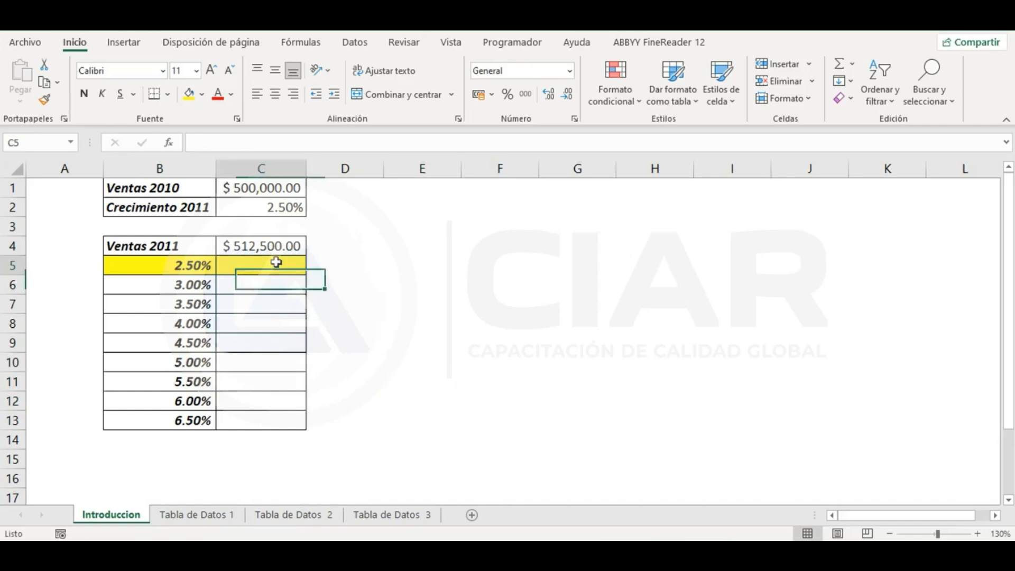
left_click(186, 260)
left_click(193, 285)
left_click(191, 304)
left_click(188, 322)
left_click(189, 341)
left_click(190, 362)
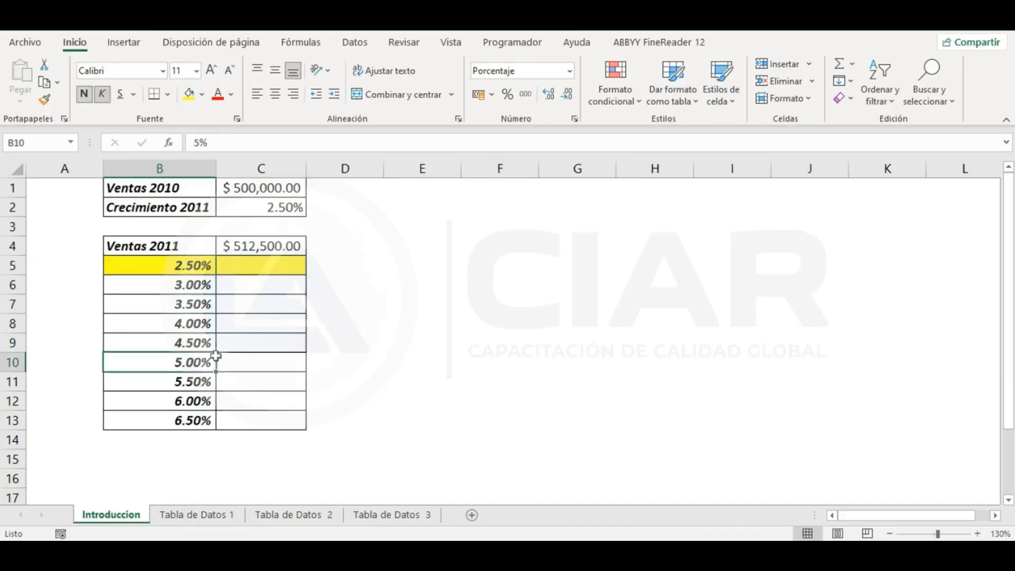
left_click(369, 355)
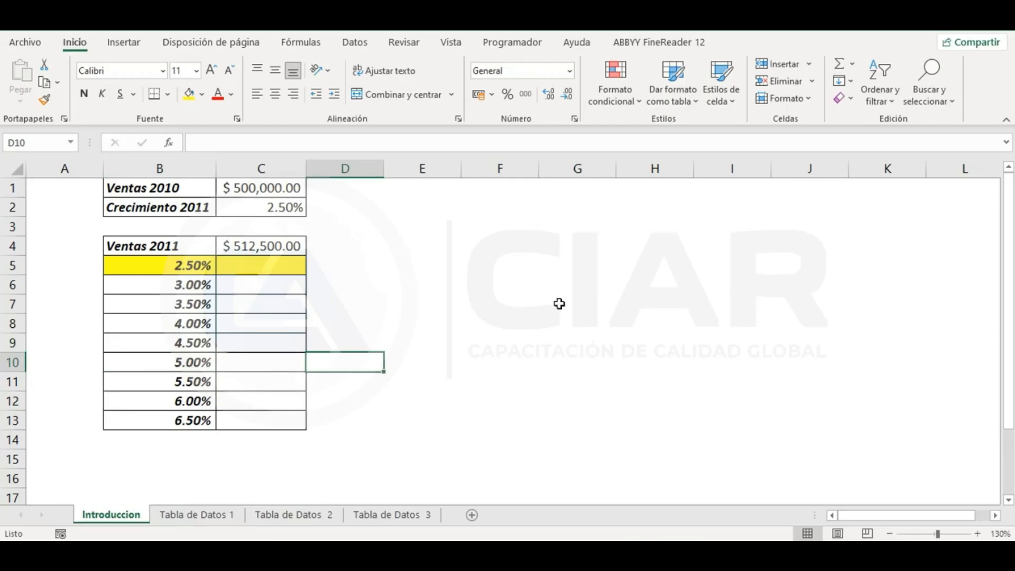
Create a one-variable data table over B4:C13 with the Crecimiento 2011 rate in C2 as the column input cell.
left_click_drag(173, 248, 254, 415)
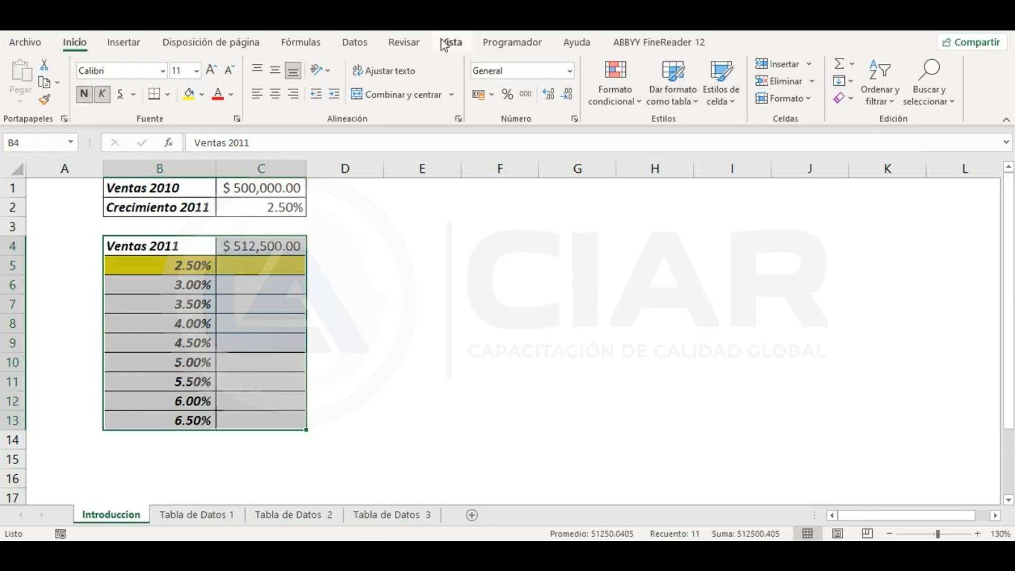
left_click(354, 42)
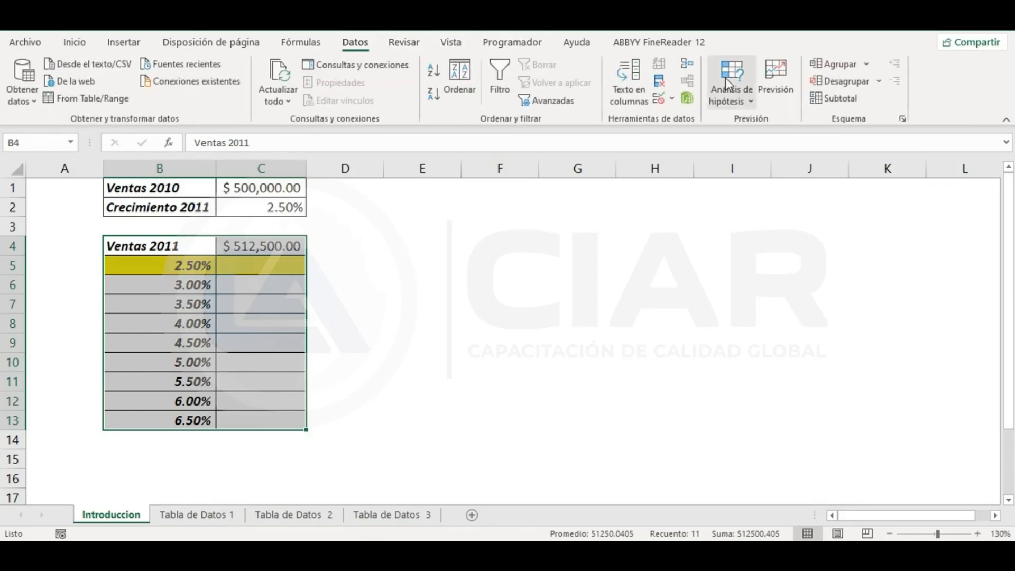
left_click(751, 100)
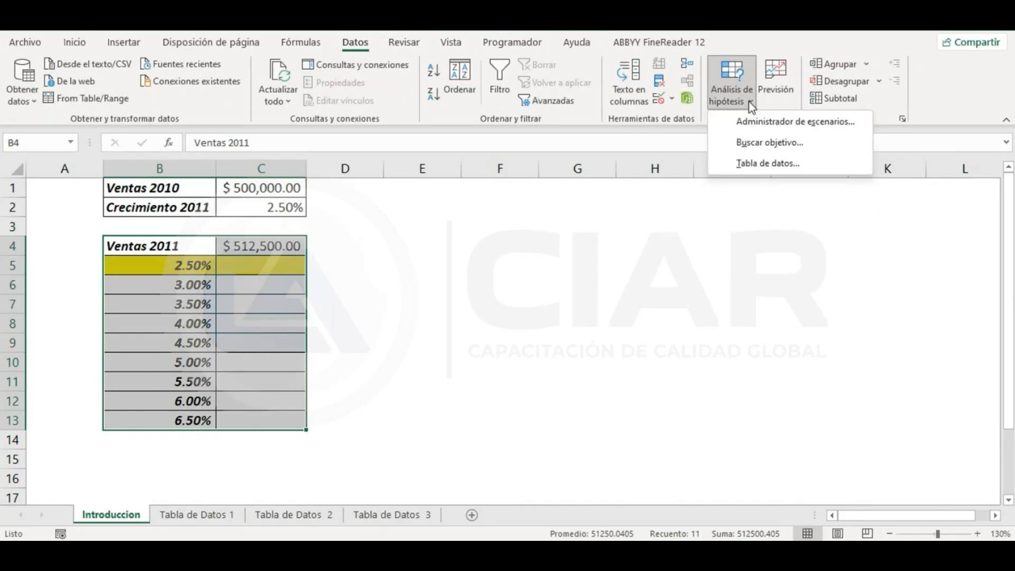
left_click(781, 165)
left_click_drag(728, 281, 430, 257)
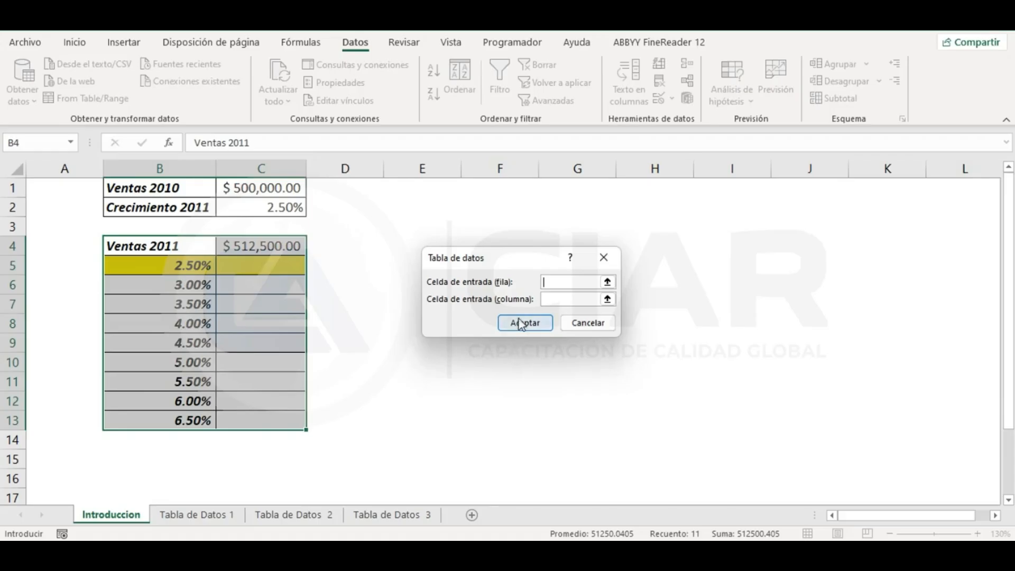
left_click(573, 299)
left_click_drag(519, 261, 482, 246)
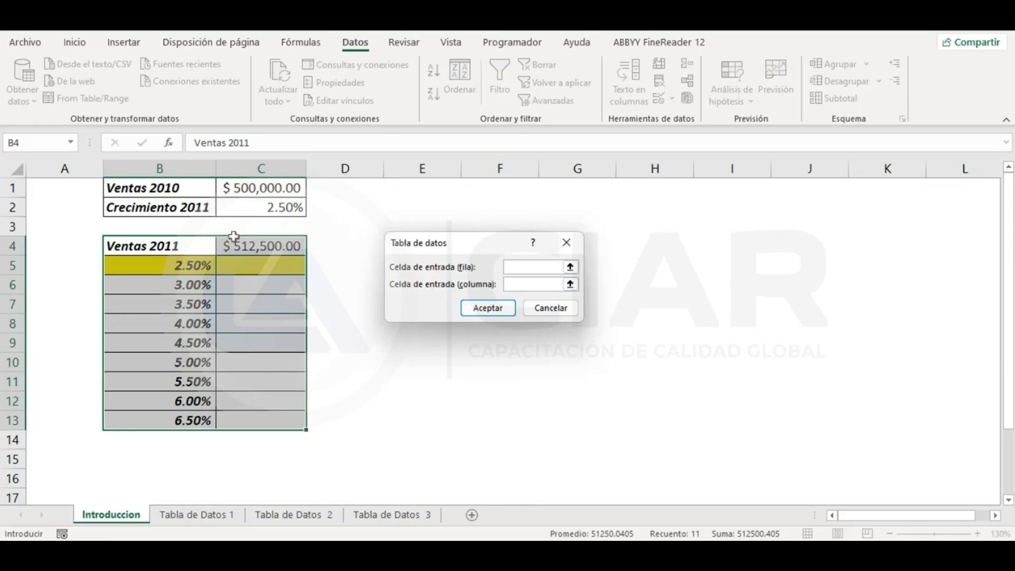
left_click(266, 207)
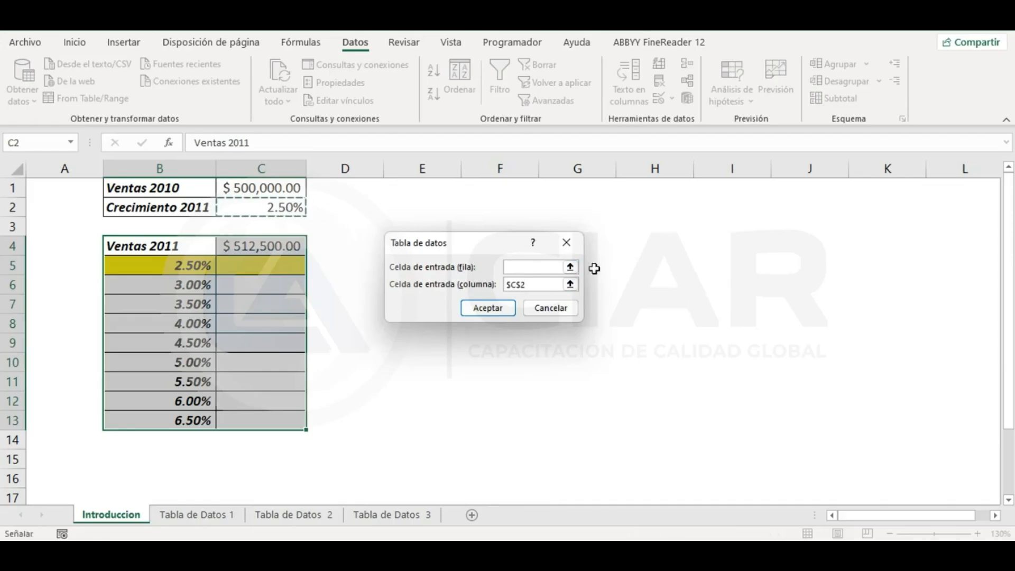
left_click(486, 309)
left_click(479, 312)
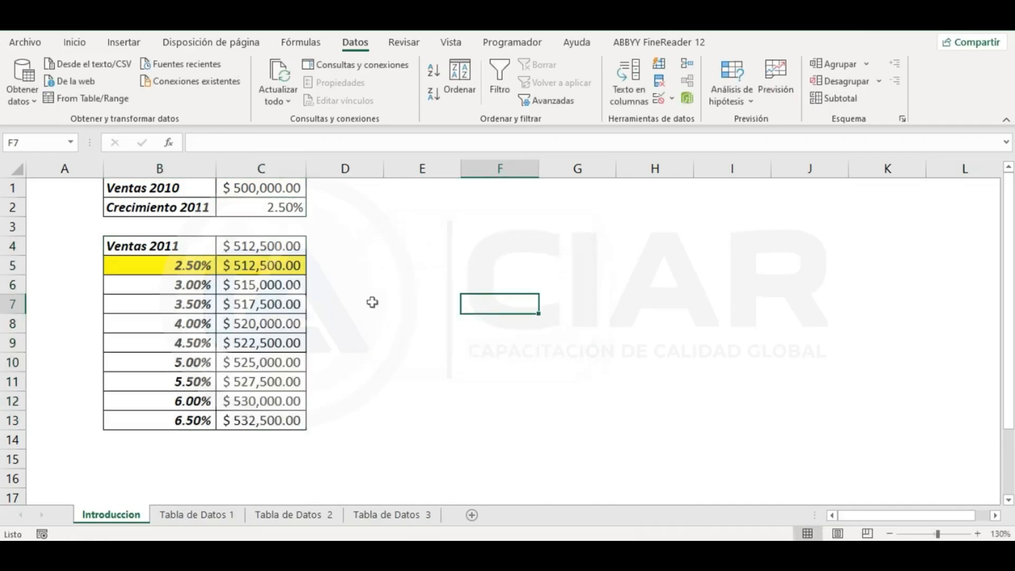
Examine the generated Ventas 2011 results in C5:C9 and the array formula behind them.
left_click(284, 266)
left_click(279, 286)
left_click(269, 304)
left_click(267, 338)
left_click(178, 289)
left_click(244, 302)
left_click(267, 323)
left_click(271, 343)
left_click(320, 298)
left_click(241, 280)
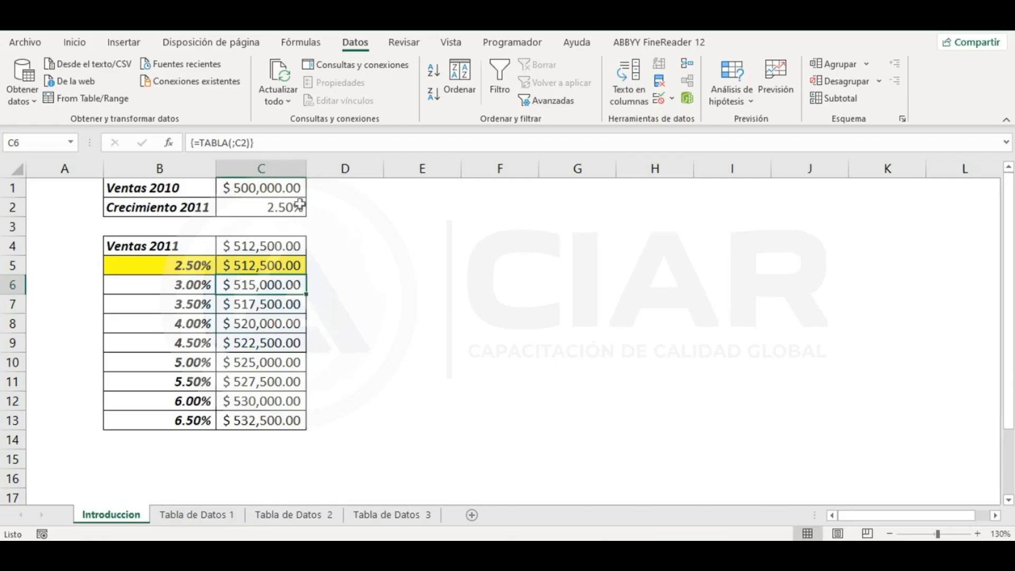
Compare the first data table row with the Ventas 2011 formula in C4 and its source values in C1 and C2.
left_click(429, 254)
left_click(172, 267)
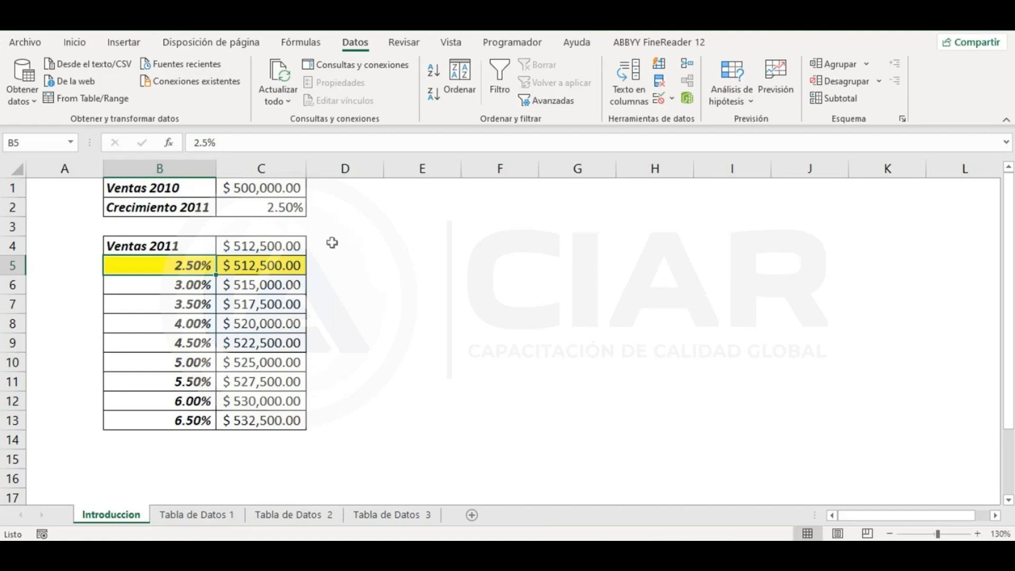
left_click(274, 263)
left_click(274, 248)
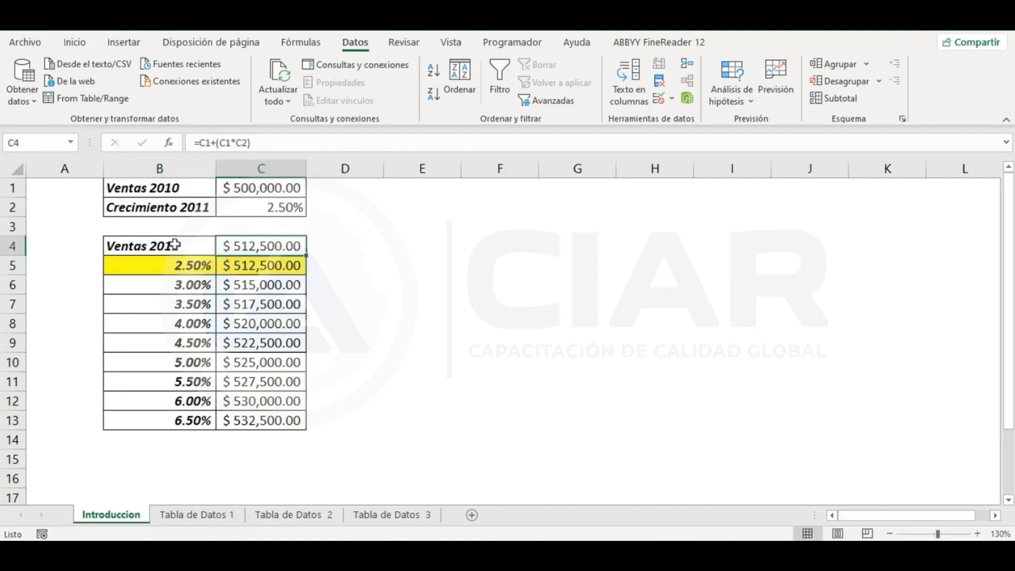
left_click(185, 245)
left_click(269, 208)
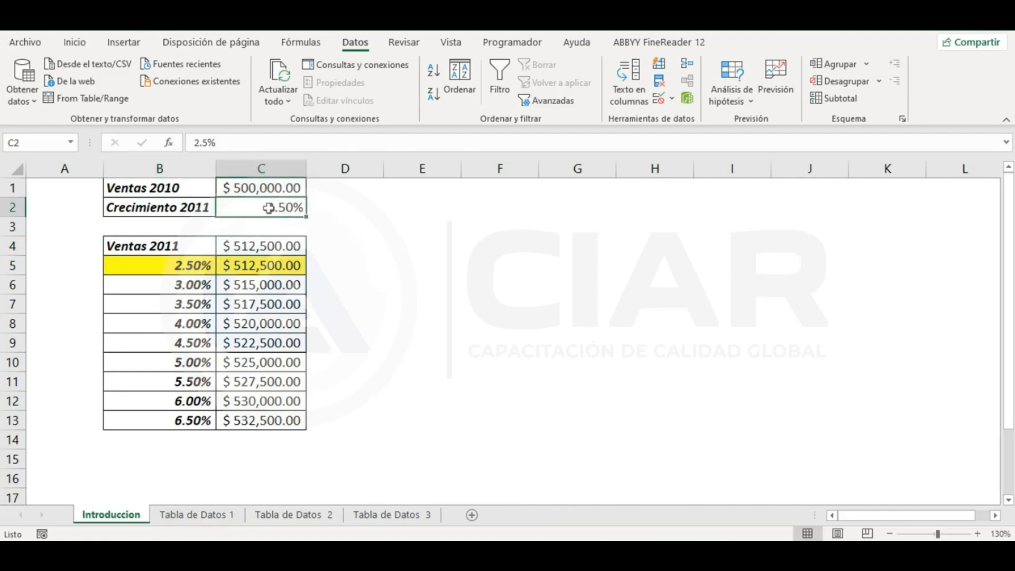
left_click(270, 192)
left_click(268, 209)
left_click(269, 250)
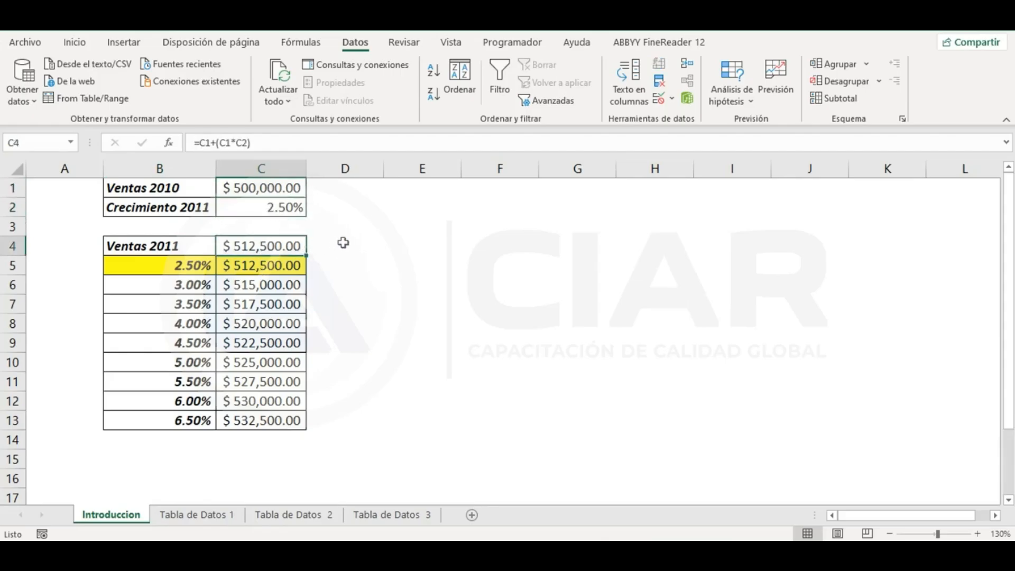
Trace how the percentages in B5 and B6 stand in for the growth rate in C2.
left_click(288, 264)
left_click(200, 266)
left_click(267, 207)
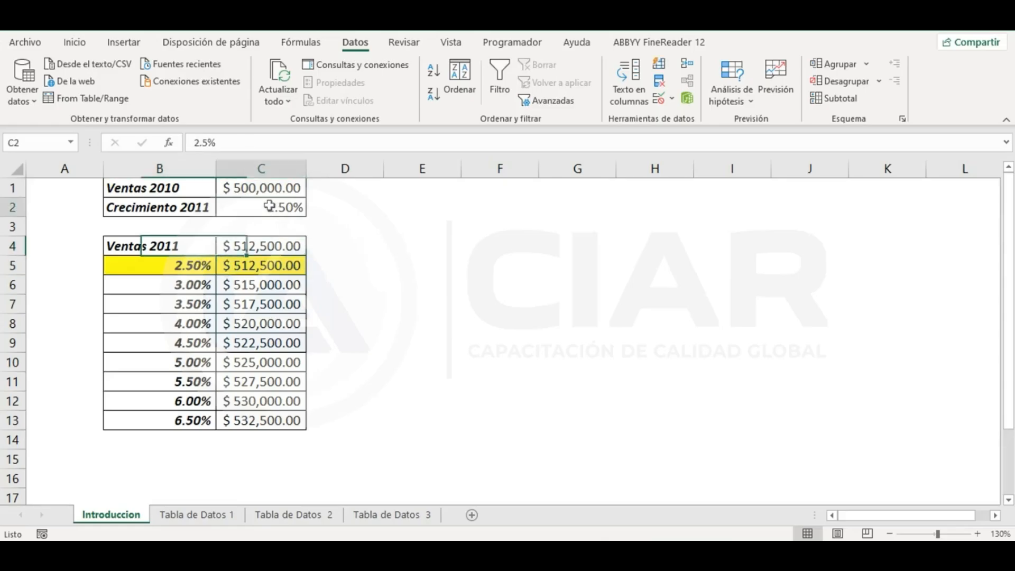
left_click(197, 264)
left_click(194, 286)
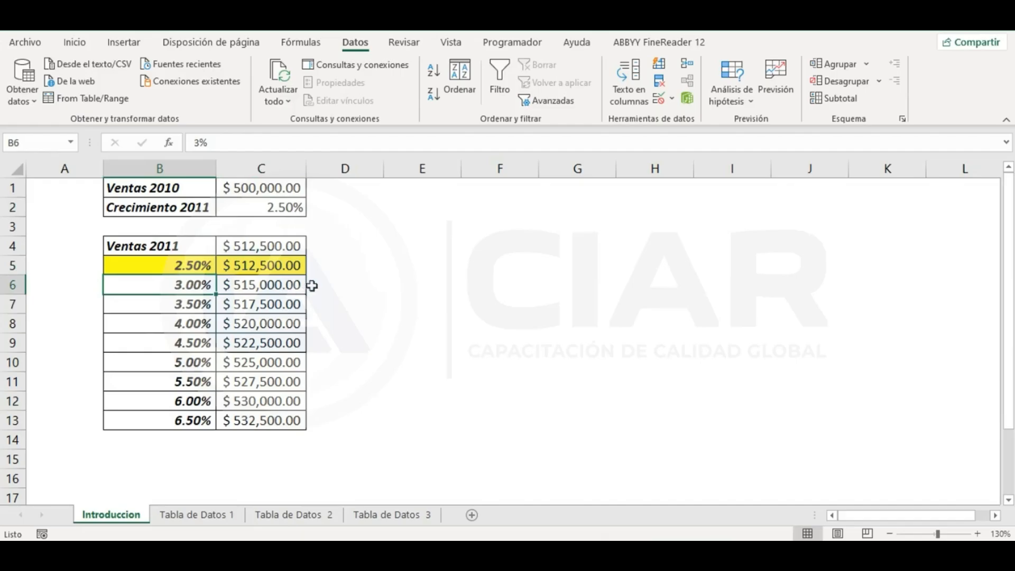
Go through the projected sales results in C6:C12 one by one.
left_click(290, 286)
left_click(270, 301)
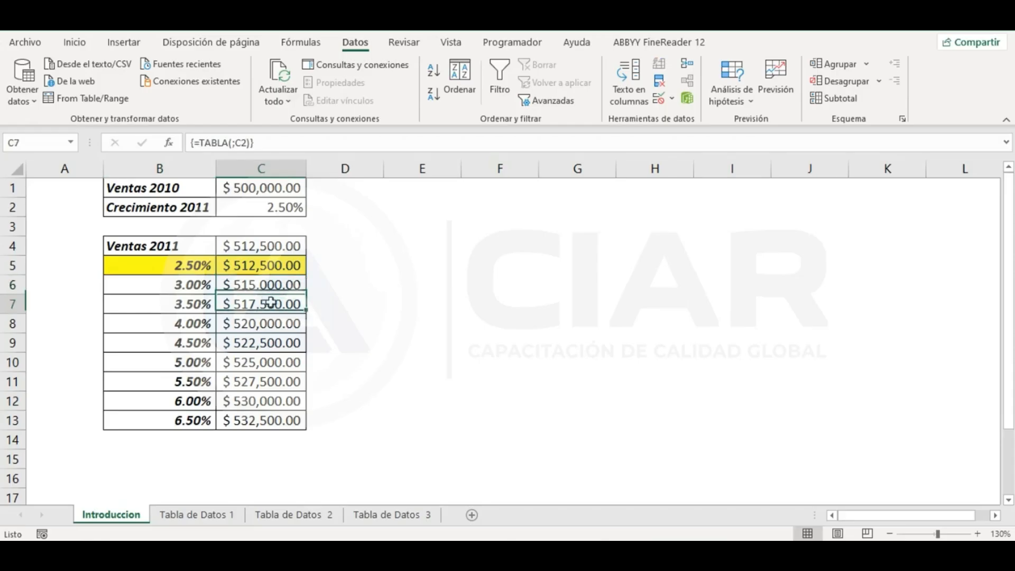
left_click(270, 324)
left_click(270, 341)
left_click(265, 362)
left_click(266, 381)
left_click(265, 400)
key("Right")
key("Right")
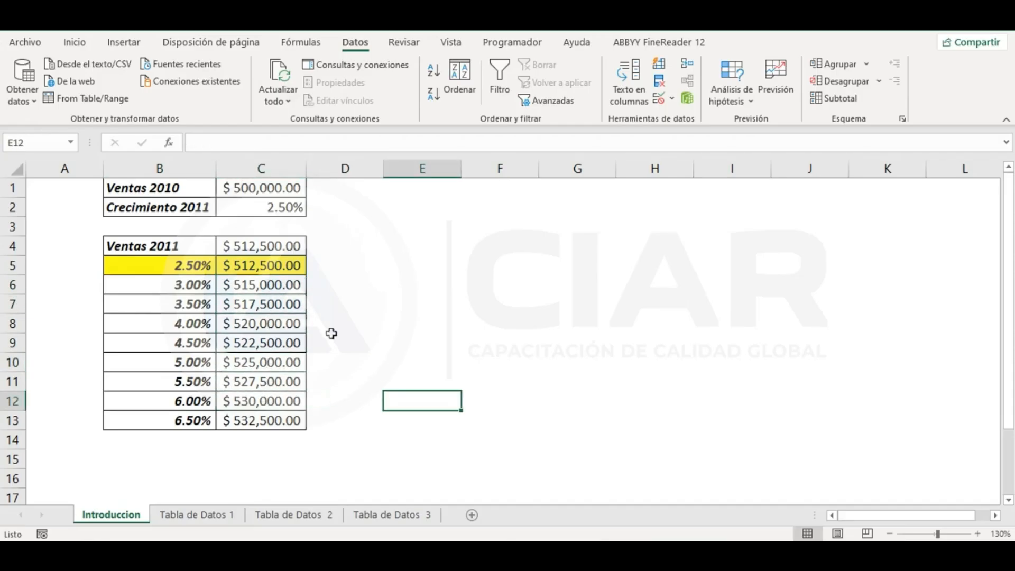
Run the data table again on B4:C13 with C2 as the column input cell, and check the formula in C6.
left_click_drag(178, 244, 269, 421)
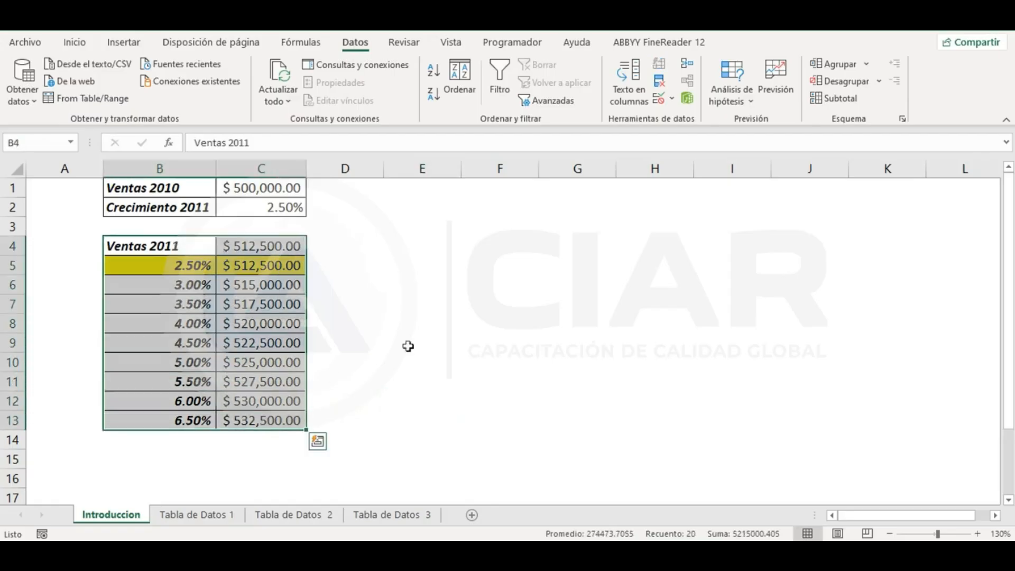
left_click(730, 88)
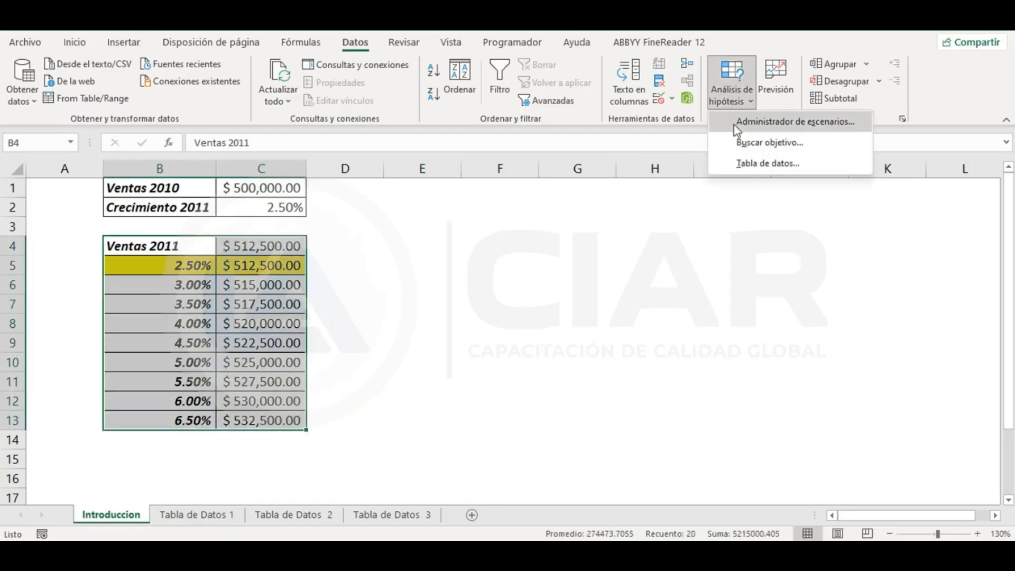
left_click(754, 163)
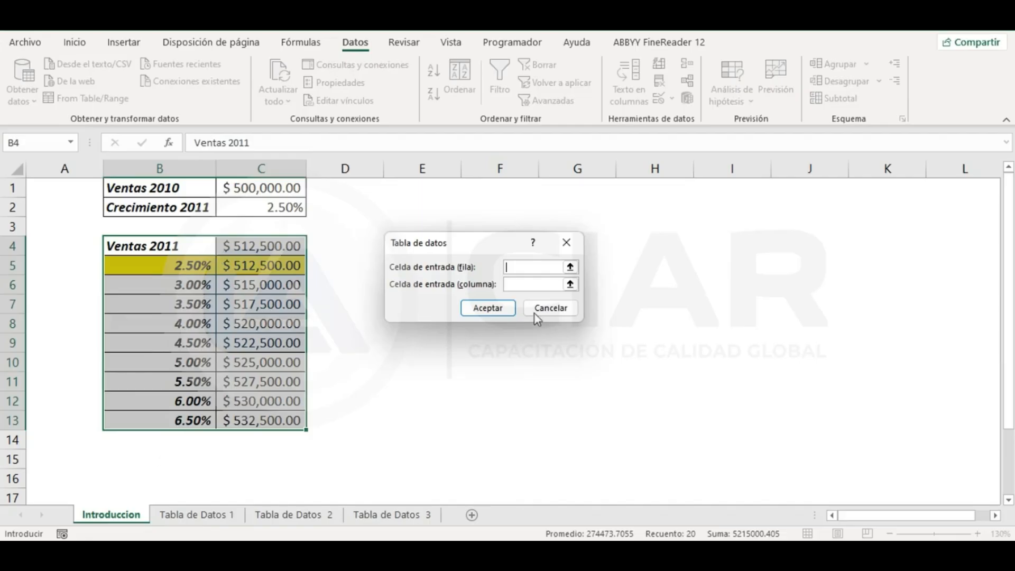
left_click(545, 283)
left_click(252, 208)
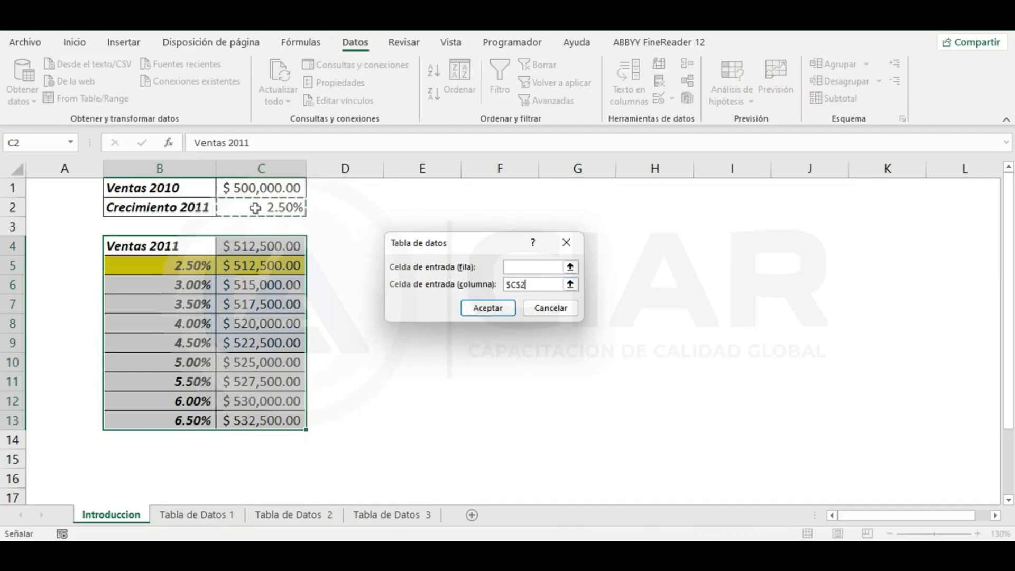
left_click(487, 307)
left_click(290, 284)
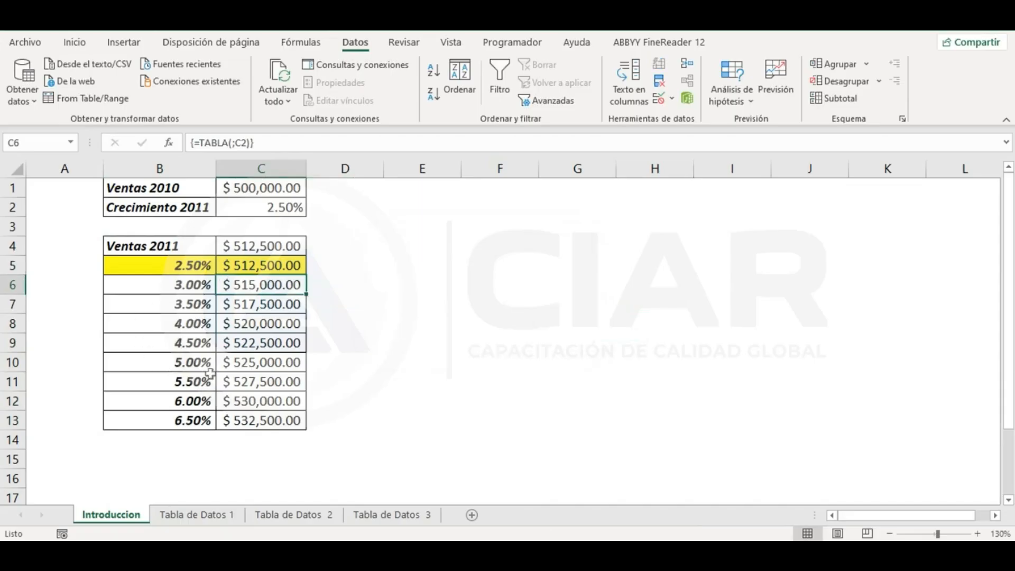
left_click(405, 246)
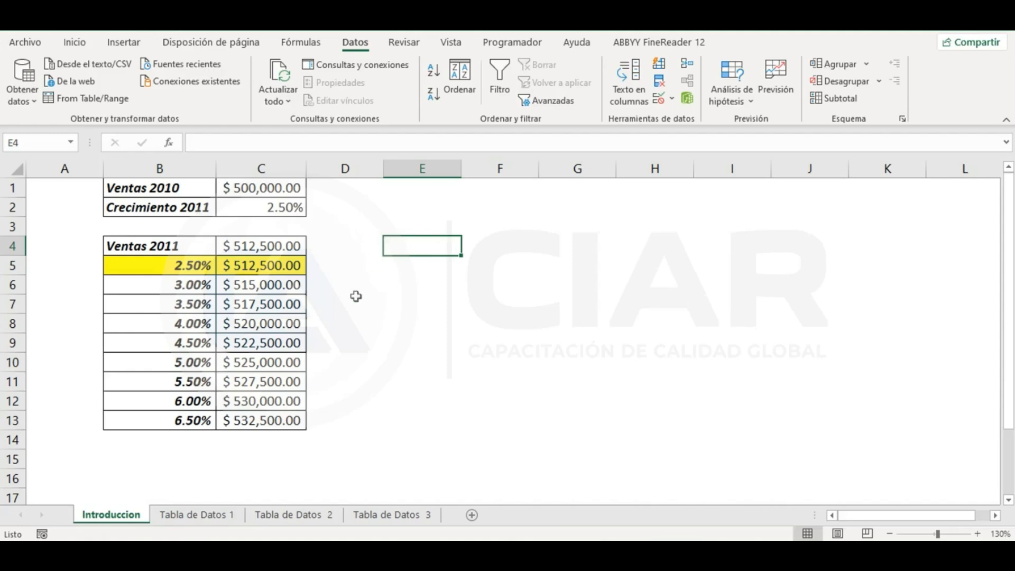
Open the "Tabla de Datos 1" sheet and examine the rates in D3:D15 and the empty payment cells beside them.
left_click(214, 511)
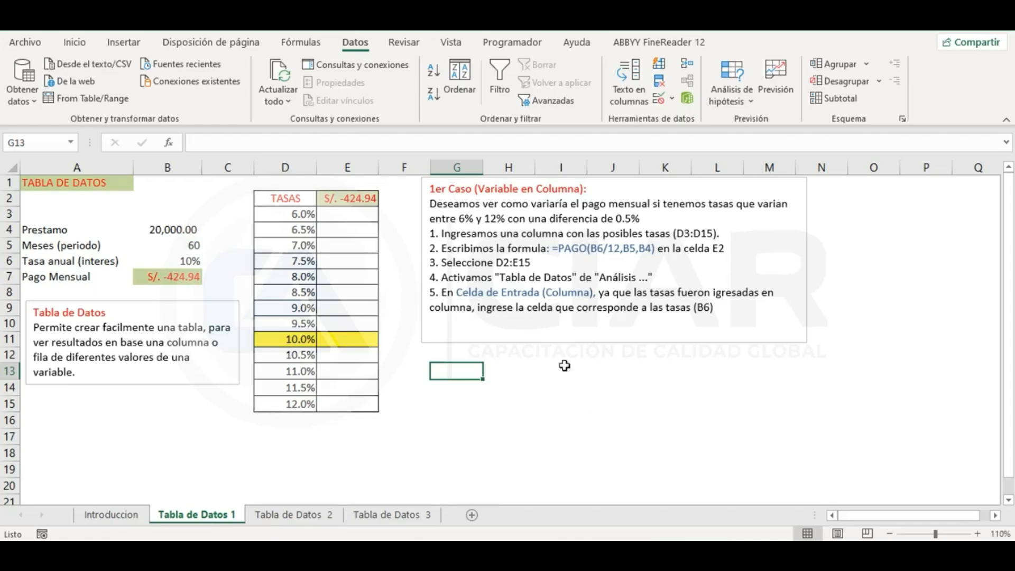
left_click_drag(328, 214, 330, 400)
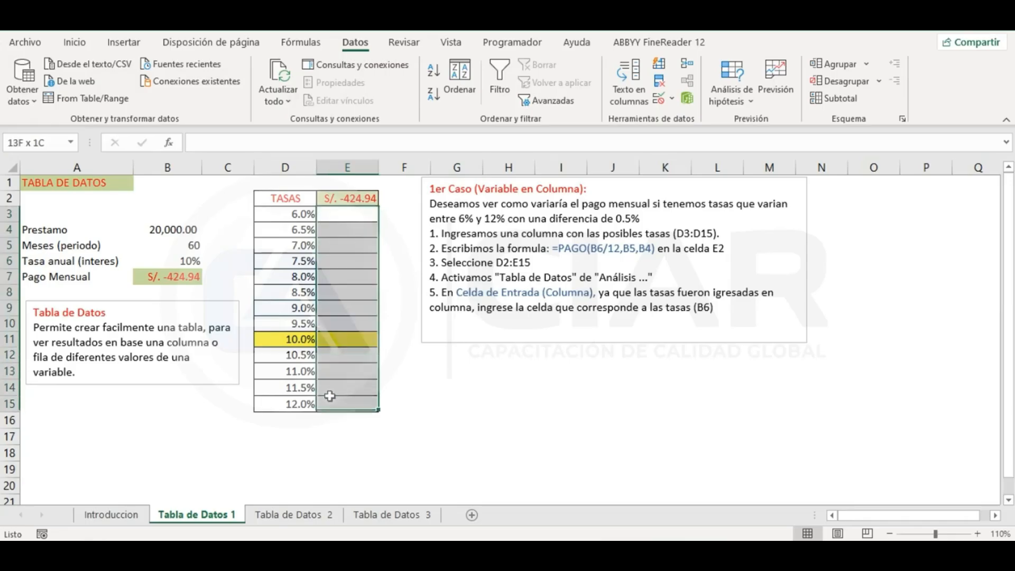
left_click(561, 388)
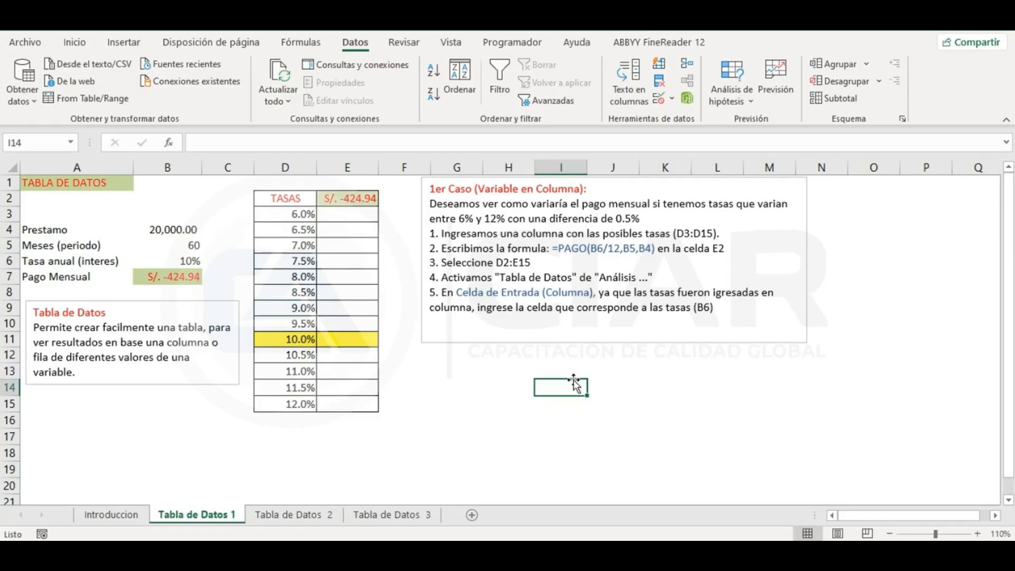
left_click(296, 215)
left_click(297, 230)
left_click(294, 246)
left_click(285, 407)
left_click(489, 406)
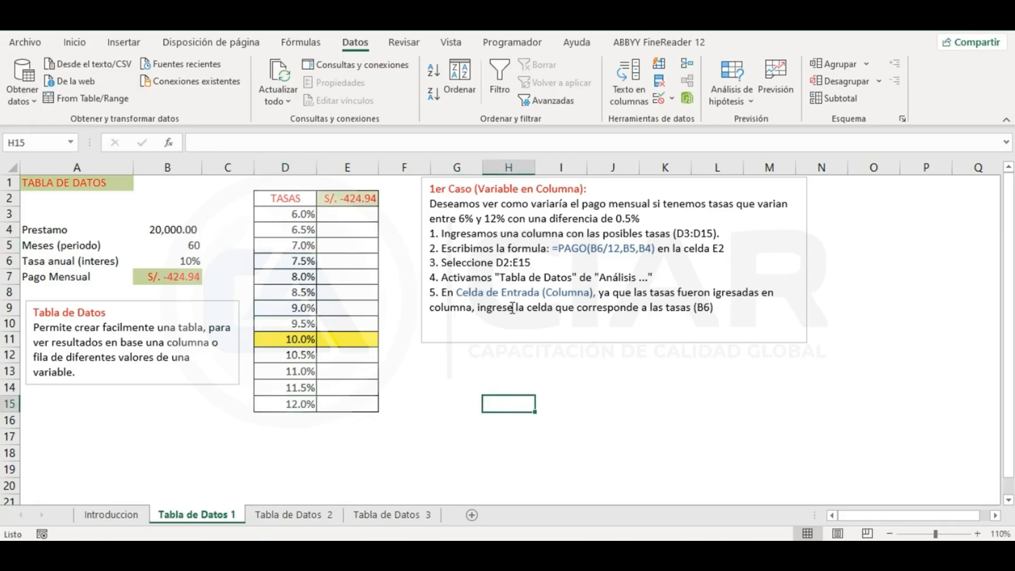
Examine the loan amount, months and annual rate in B4:B6 and the PAGO formula behind Pago Mensual in B7.
left_click(496, 376)
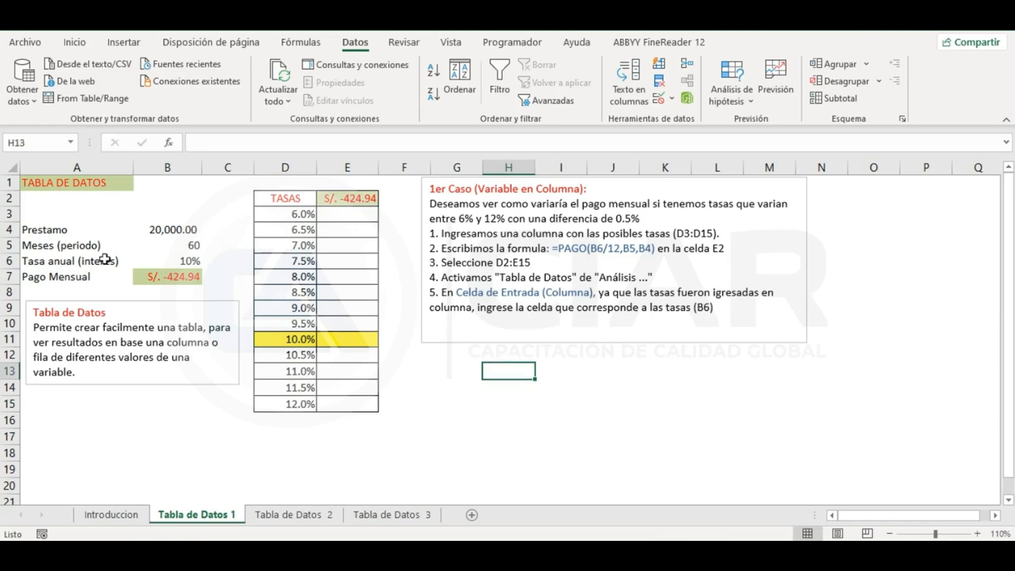
left_click(26, 234)
left_click(169, 230)
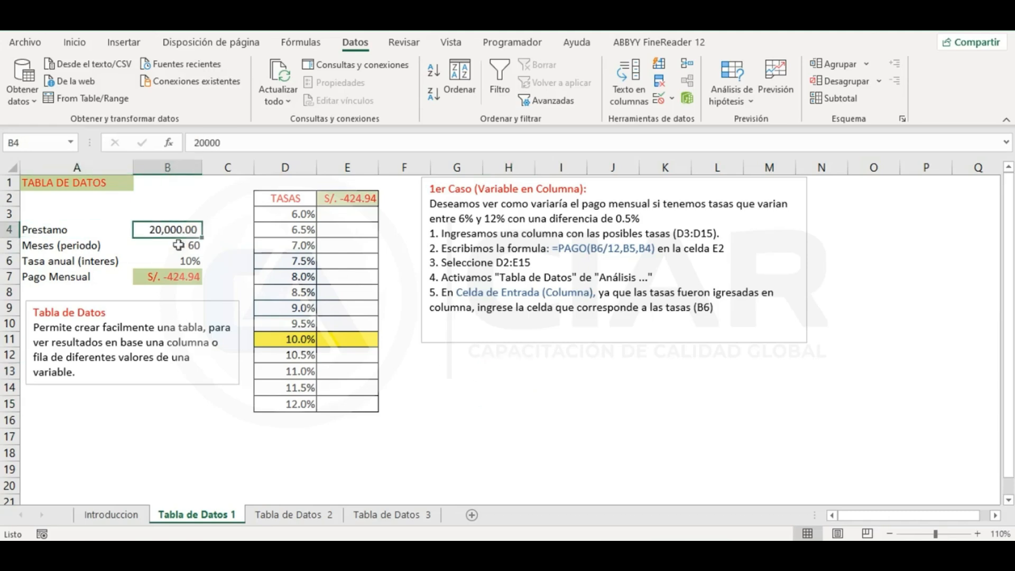
left_click(182, 245)
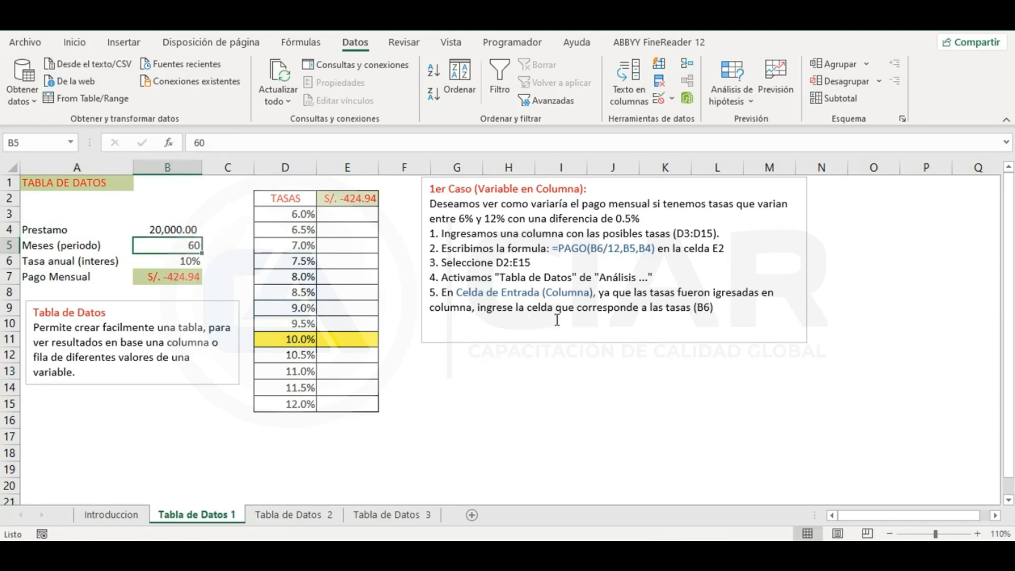
left_click(154, 263)
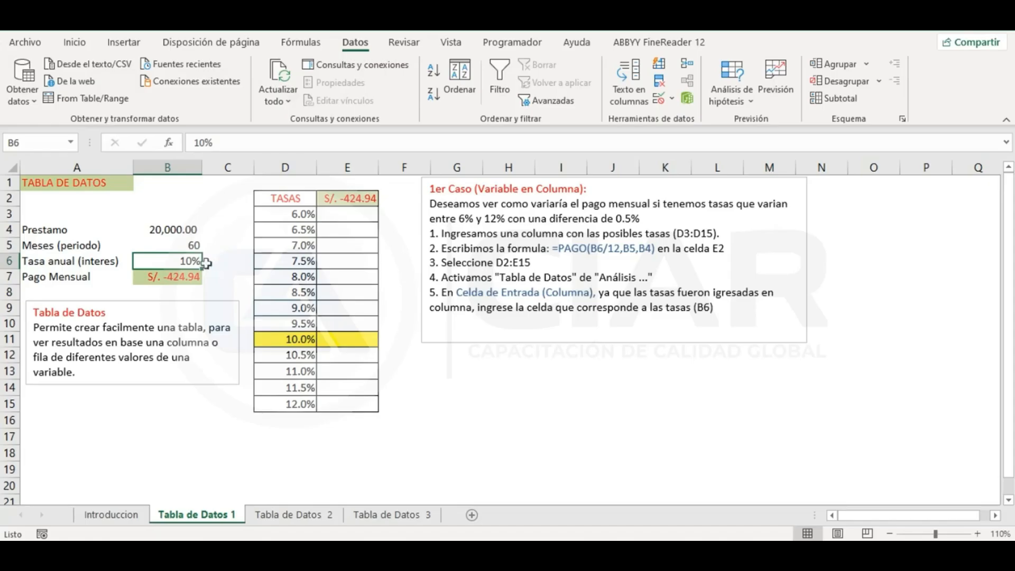
left_click(176, 276)
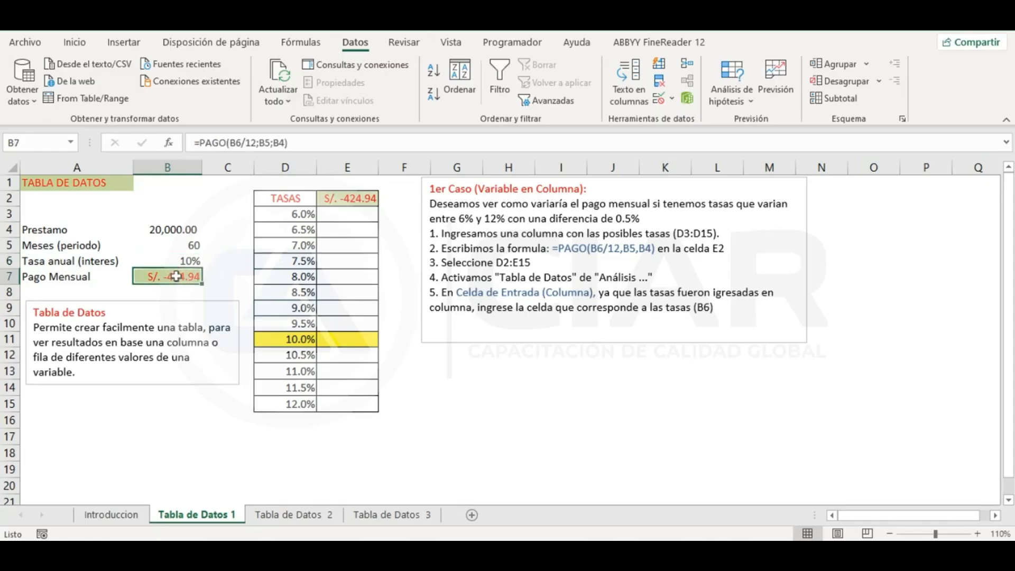
double_click(176, 276)
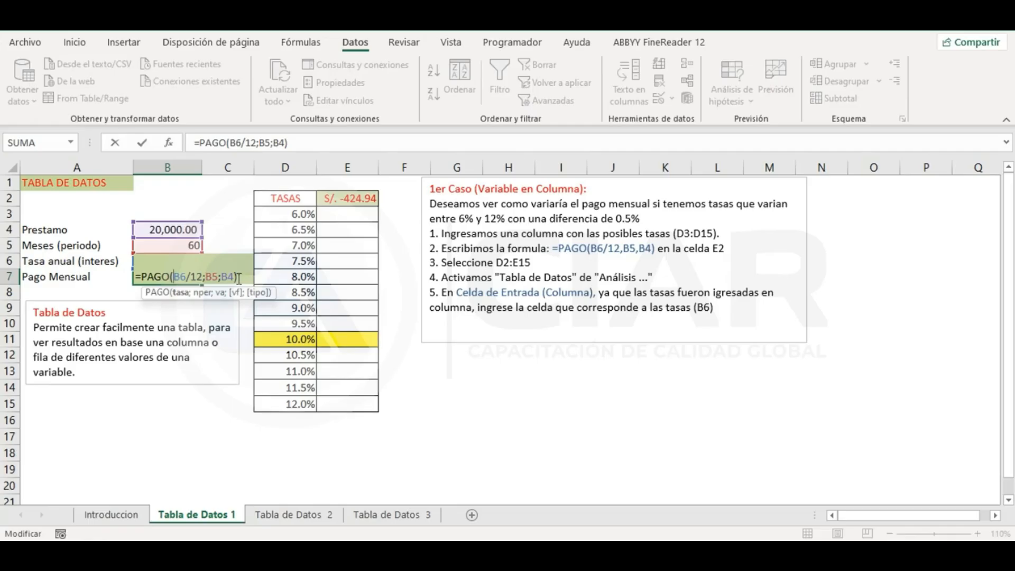
key("Escape")
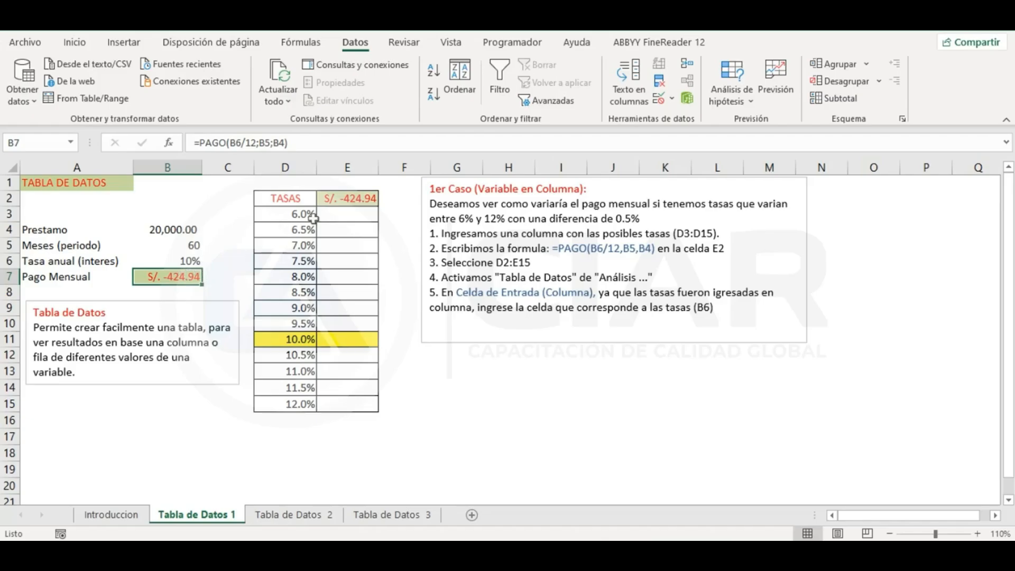
Compare the reference in E2 with the Pago Mensual formula in B7.
left_click(350, 198)
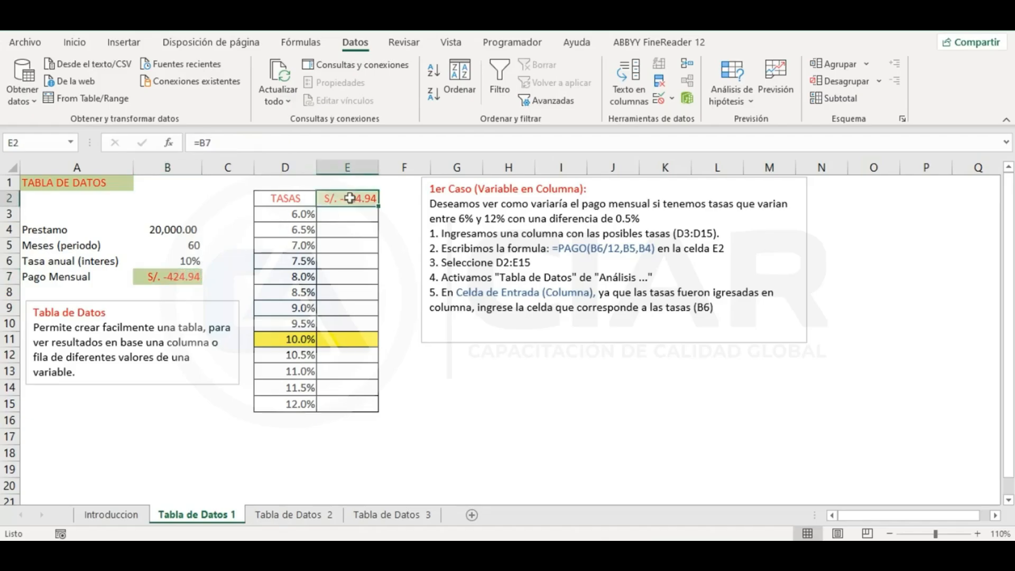
left_click(150, 277)
left_click(354, 197)
left_click(182, 278)
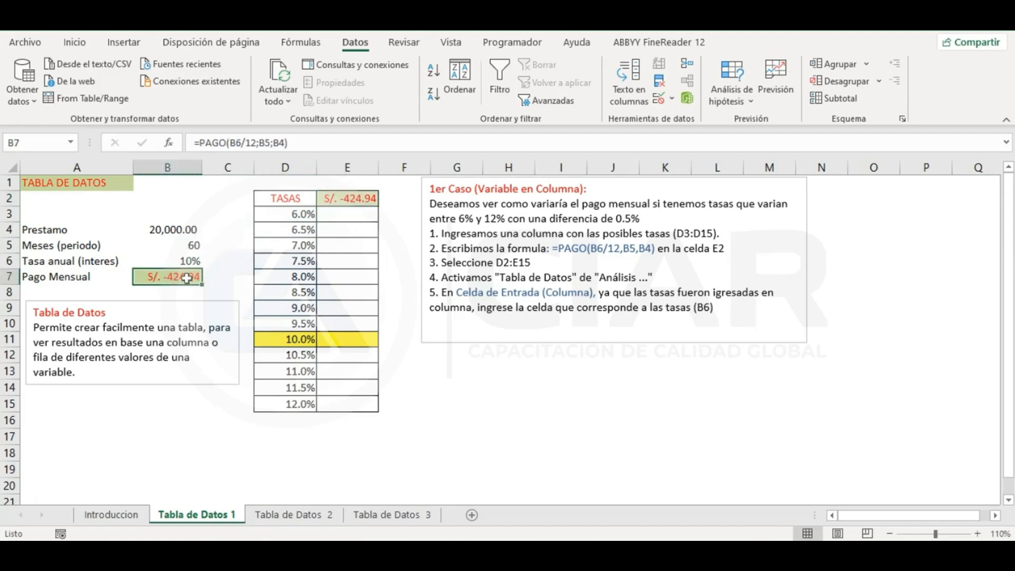
Check the reference in E2 and compare the 10% row in D11:E11 with the annual rate in B6 and Pago Mensual in B7.
double_click(344, 199)
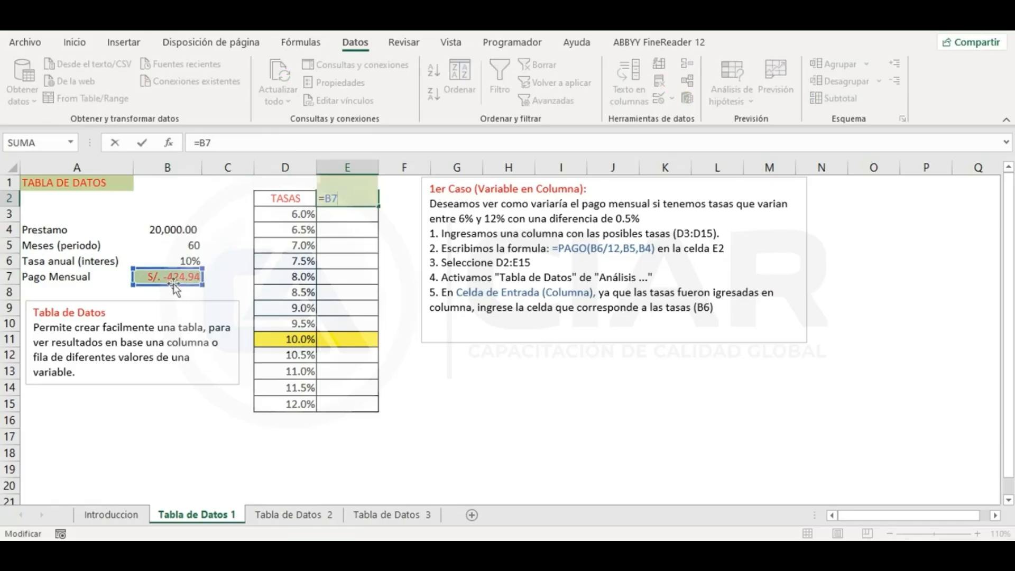
key("Return")
left_click(411, 259)
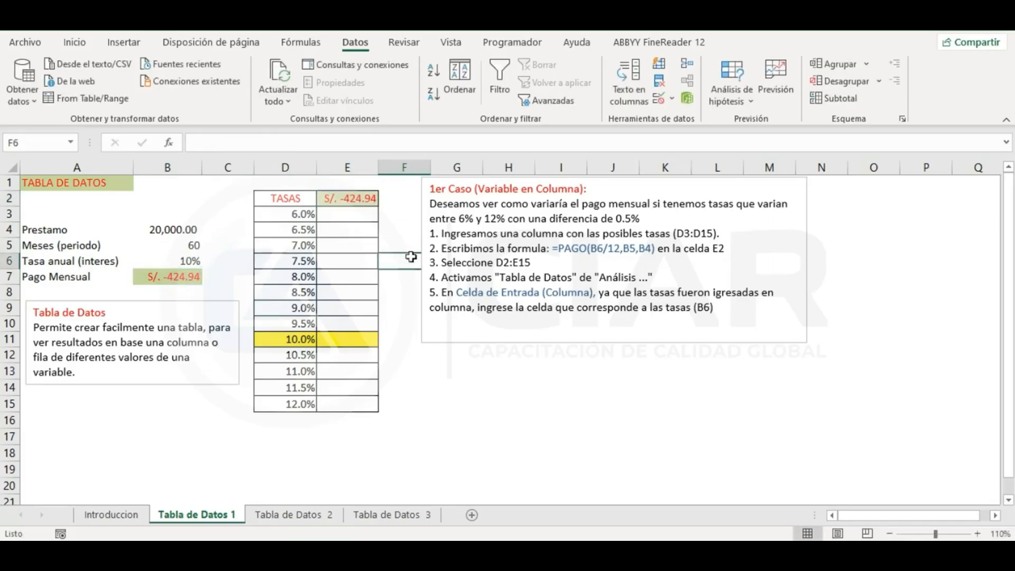
left_click(301, 346)
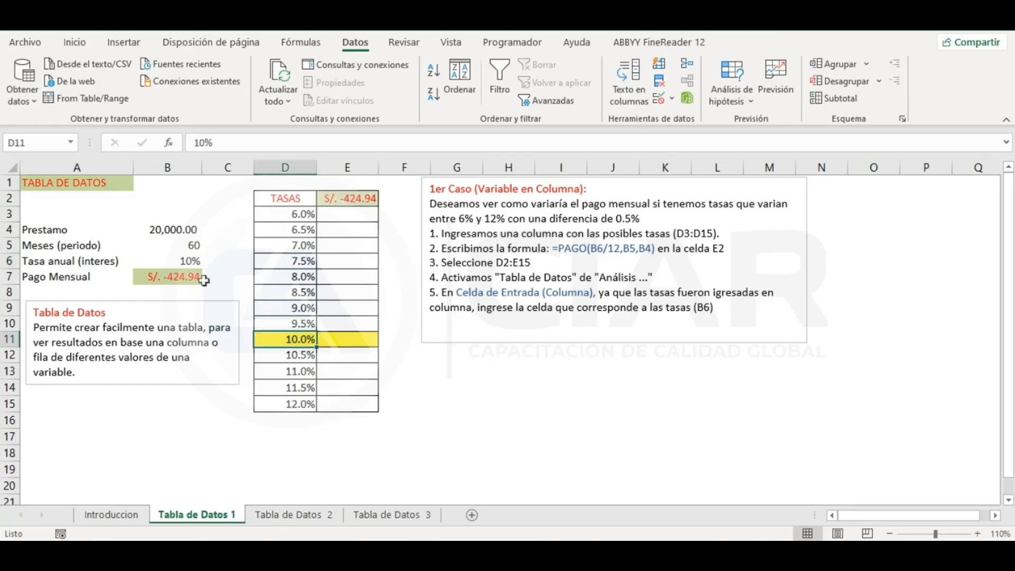
left_click(194, 261)
left_click(301, 341)
left_click(175, 277)
left_click(345, 338)
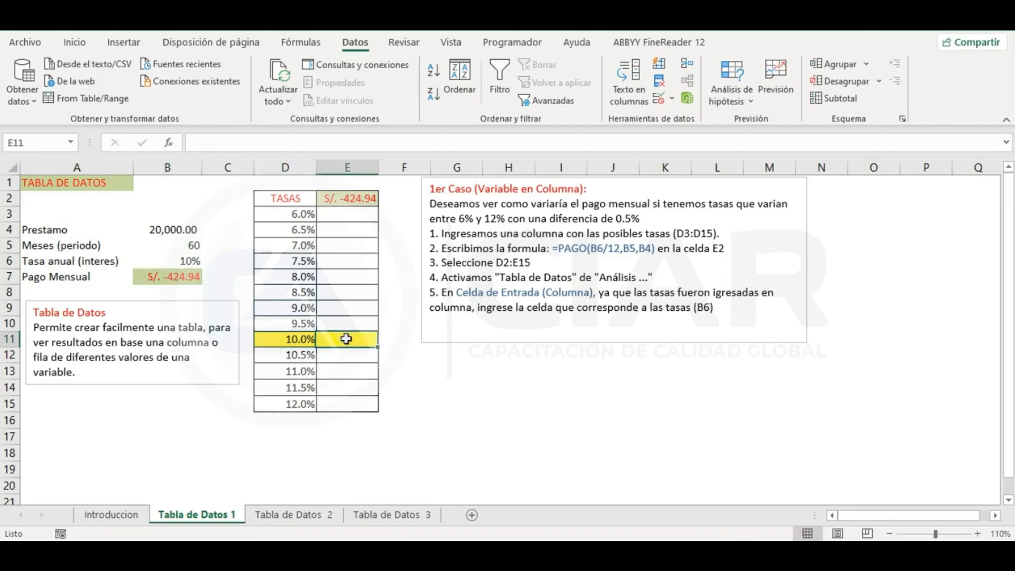
left_click(144, 279)
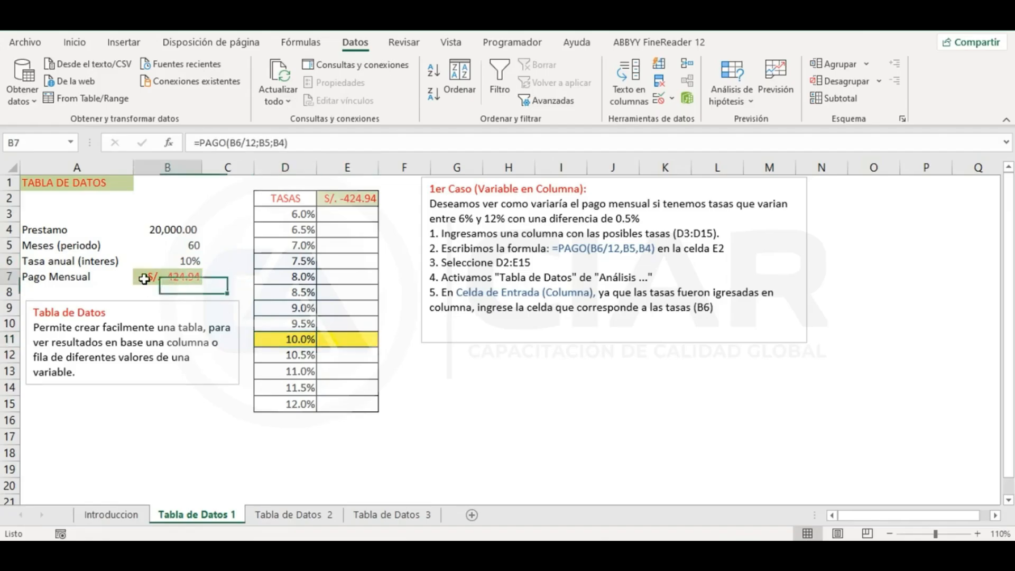
left_click(335, 338)
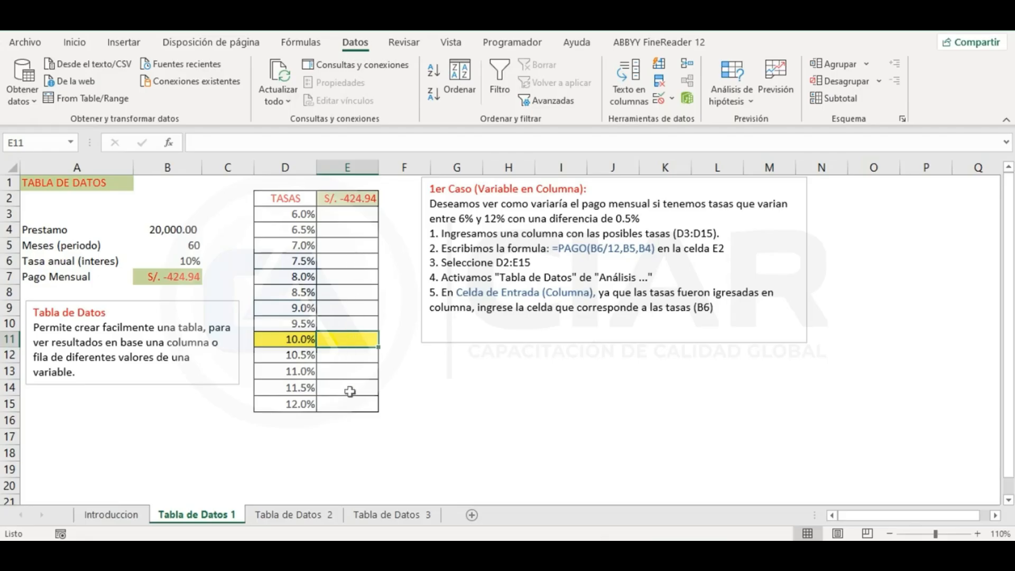
Review how the reference in E2, the payment in B7 and the rate in B6 relate to the empty payment cells in column E.
left_click(352, 200)
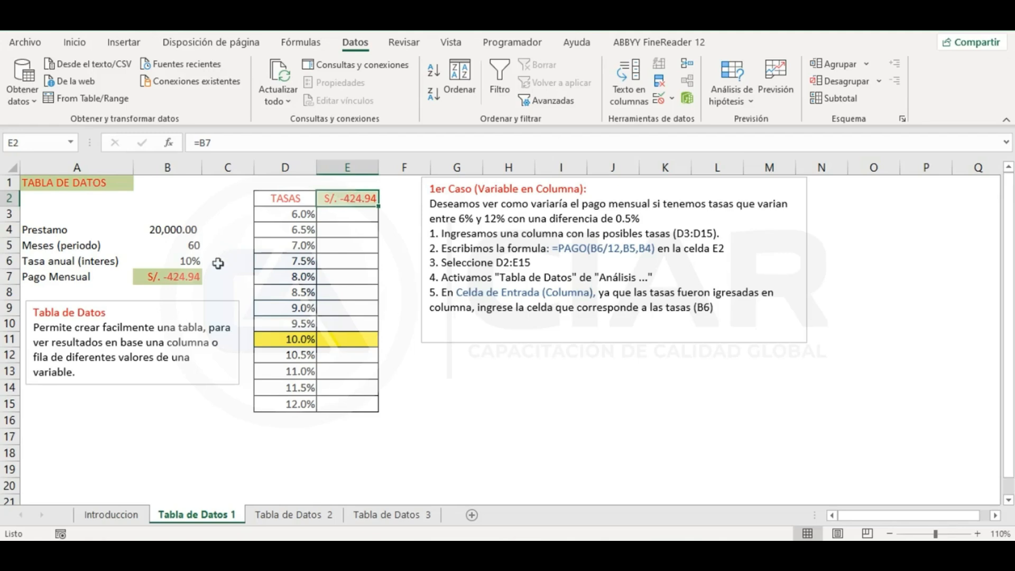
left_click(172, 277)
left_click(343, 338)
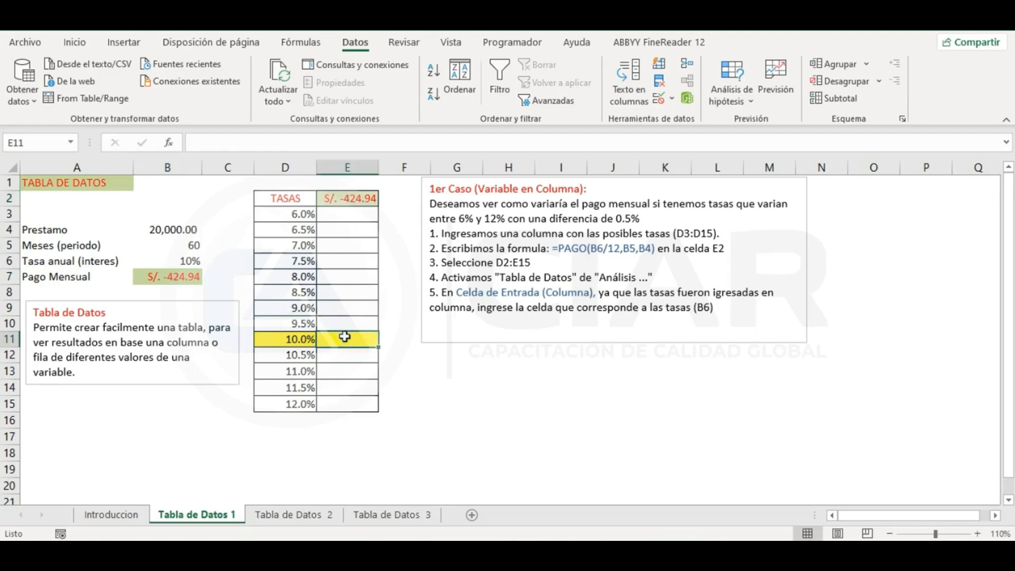
left_click(190, 262)
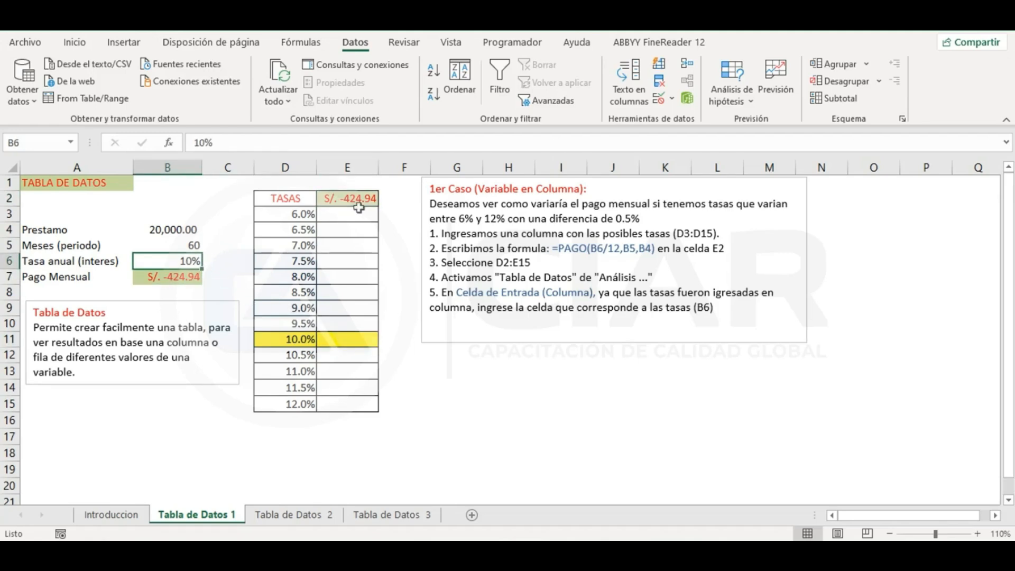
left_click_drag(355, 214, 356, 322)
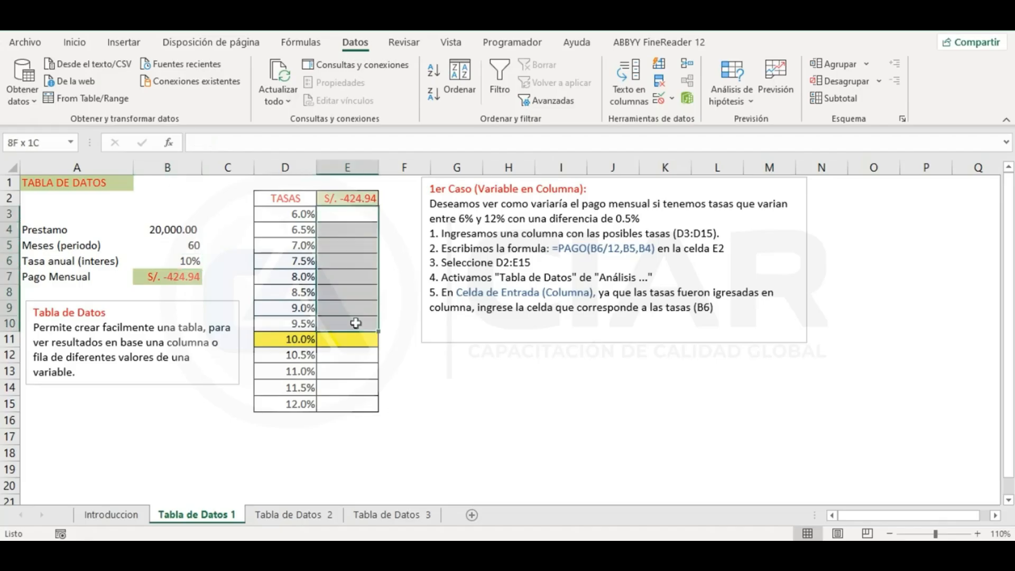
left_click(479, 374)
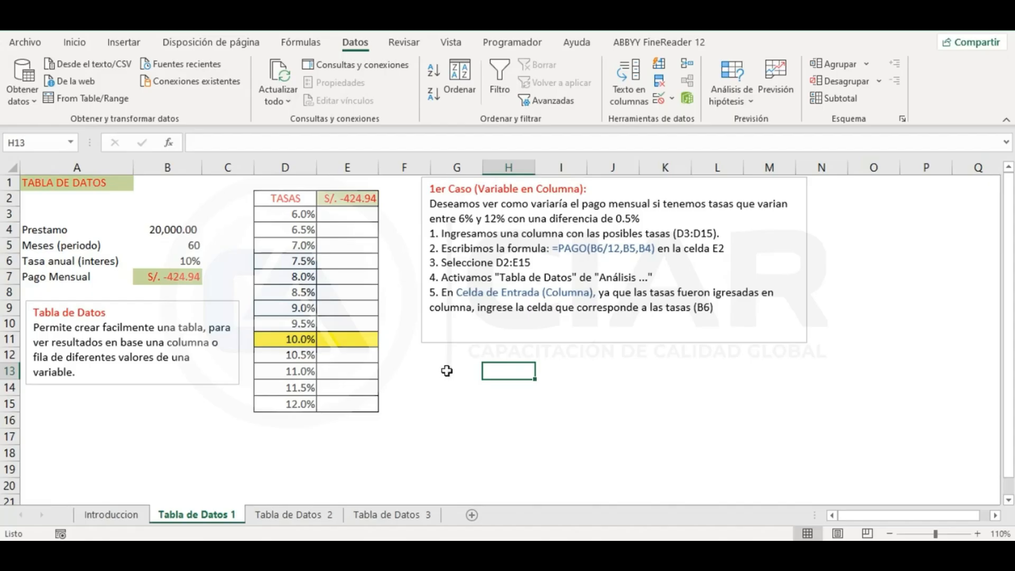
Create a one-variable data table on D2:E15 with the annual rate cell B6 as the column input cell.
left_click_drag(293, 202, 363, 403)
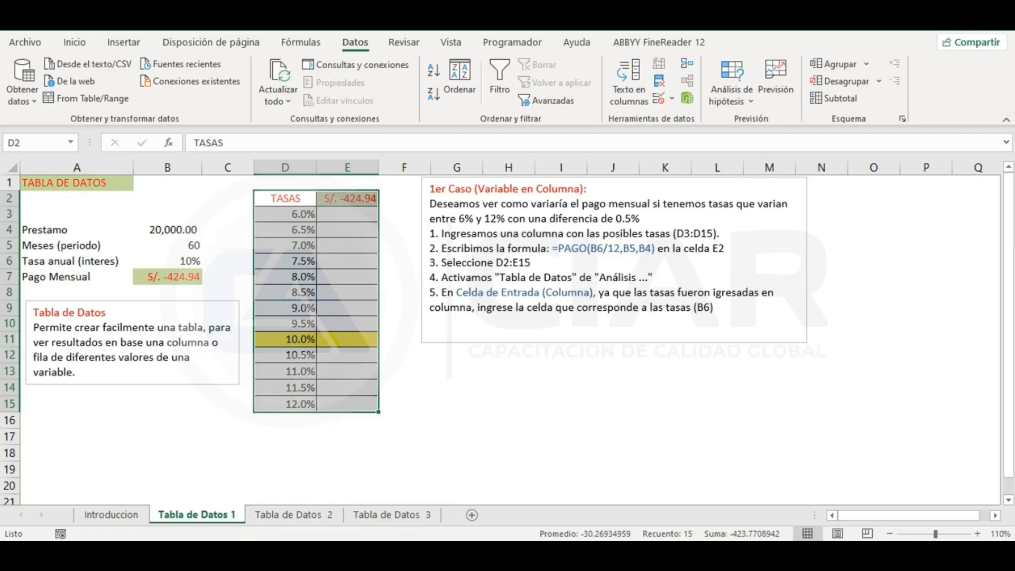
left_click(748, 99)
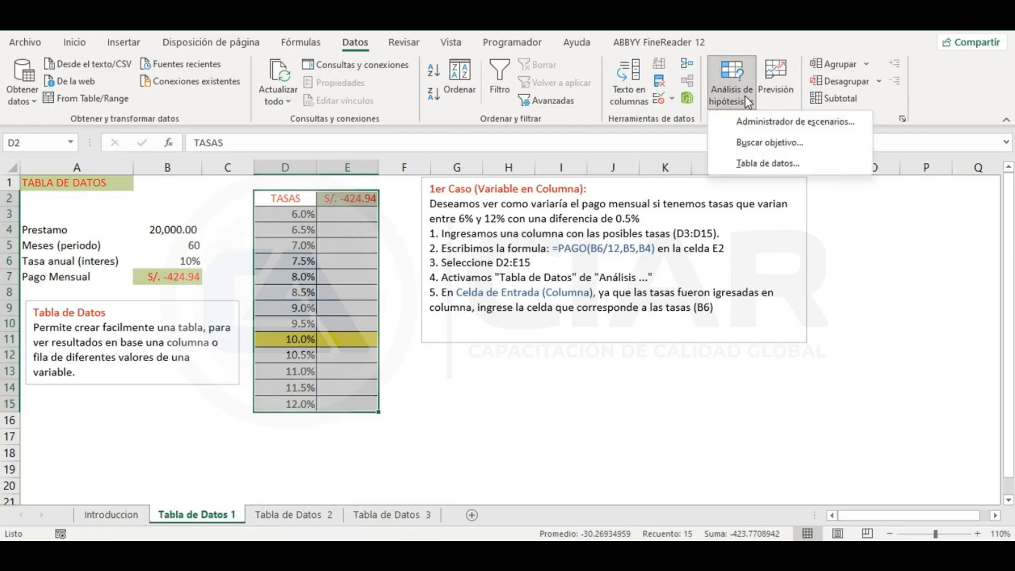
left_click(792, 165)
left_click_drag(477, 245, 499, 208)
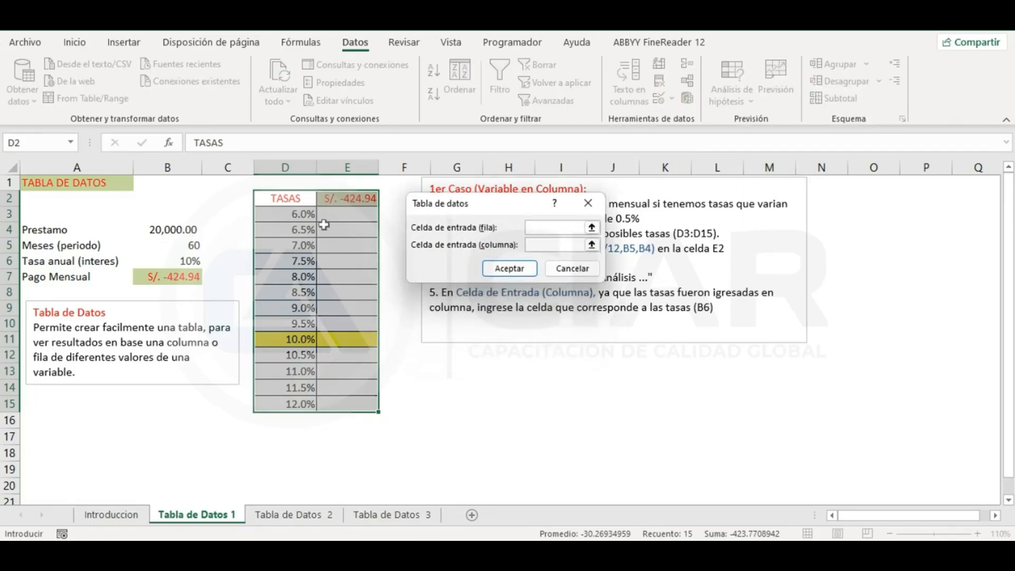
left_click(561, 244)
left_click(180, 258)
left_click_drag(460, 211, 466, 339)
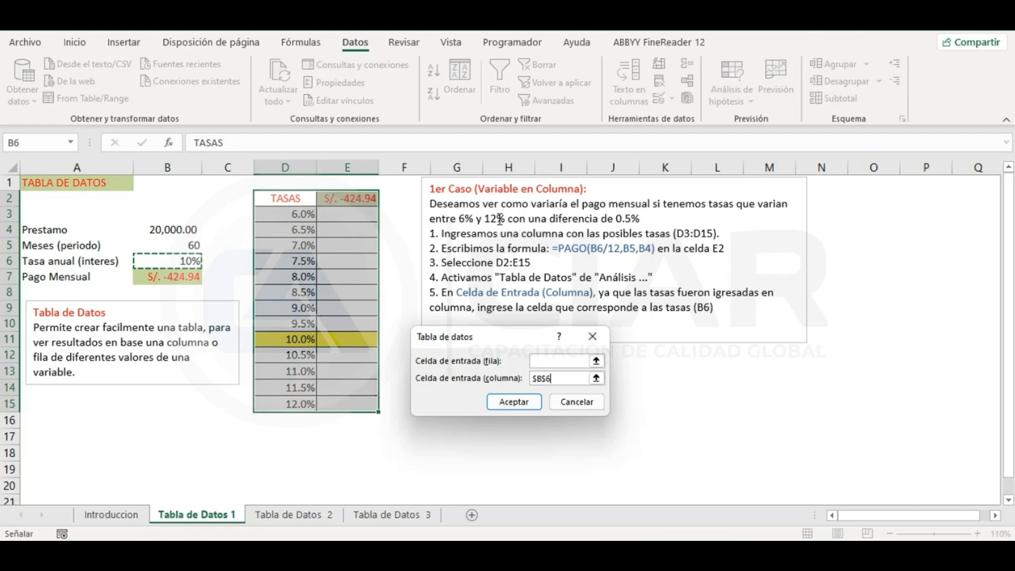
left_click_drag(491, 343, 476, 232)
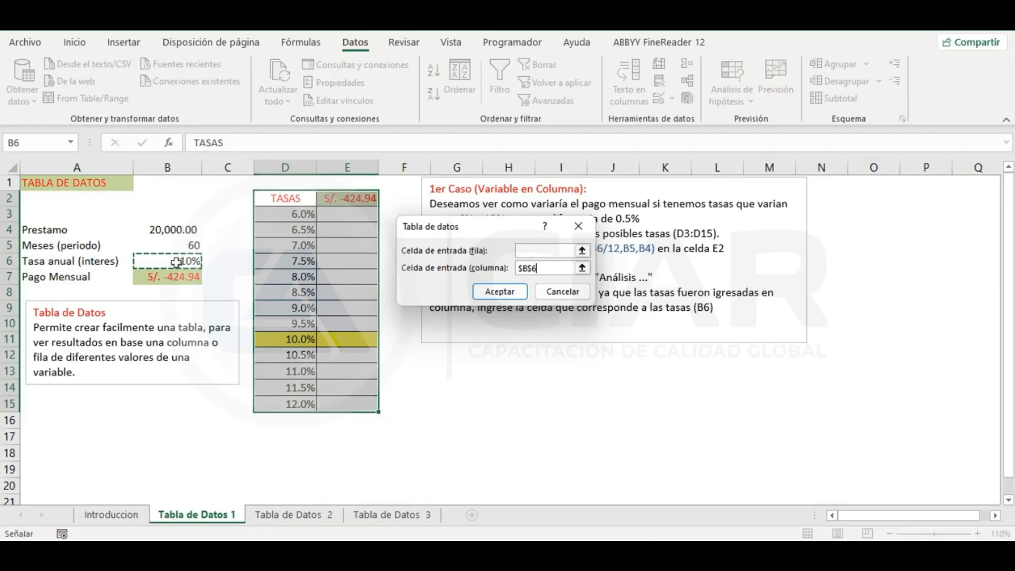
left_click(507, 294)
left_click(506, 294)
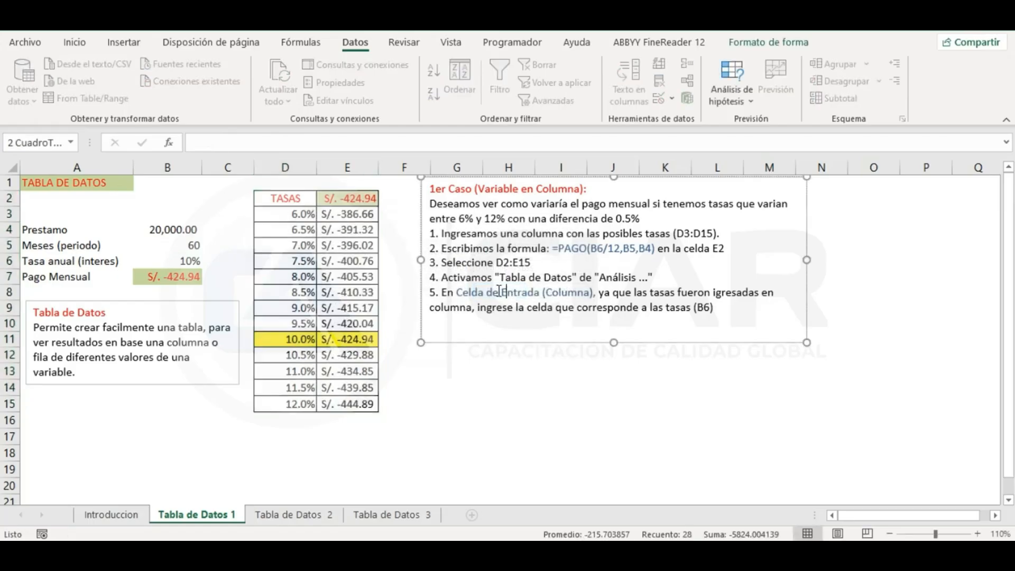
Inspect the formulas in the filled payment cells E3:E5 and compare E11 with the payments in B7 and E2.
left_click(368, 214)
left_click(360, 233)
left_click(361, 249)
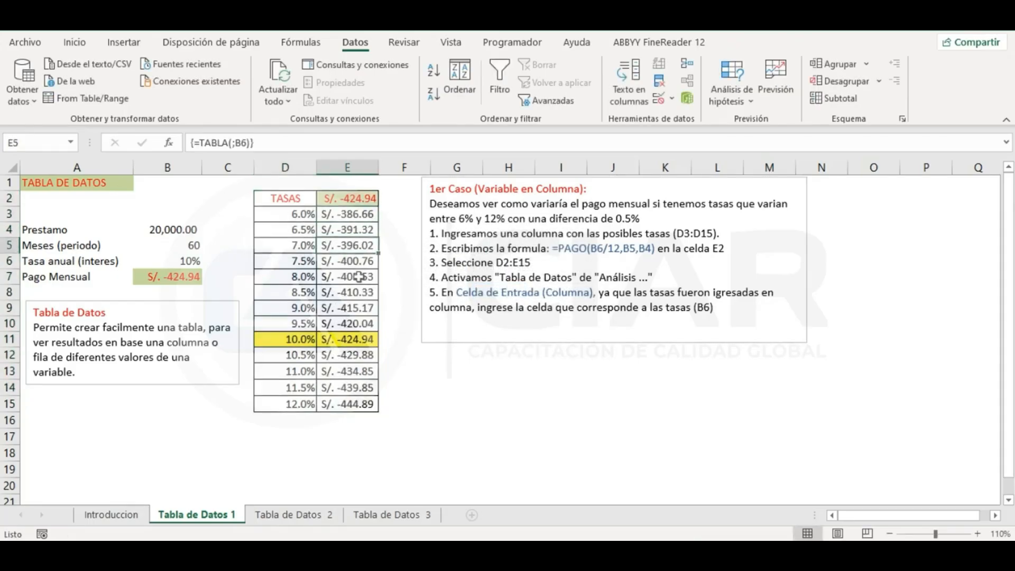
left_click(187, 280)
left_click(341, 195)
left_click(342, 338)
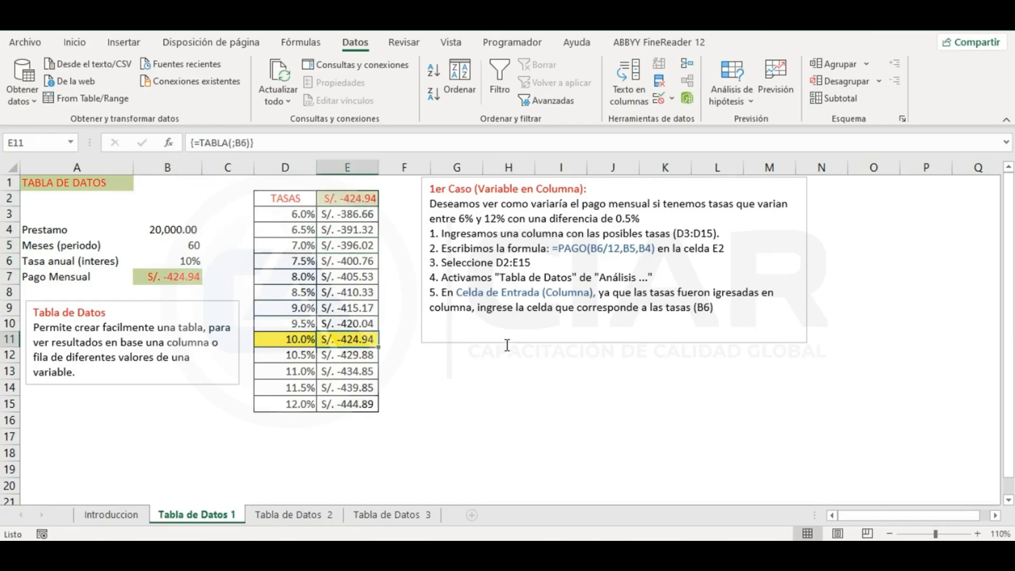
Compare the 10% row's rate and payment with B6 and E2, and review the rates in D3:D15.
left_click(310, 341)
left_click(192, 261)
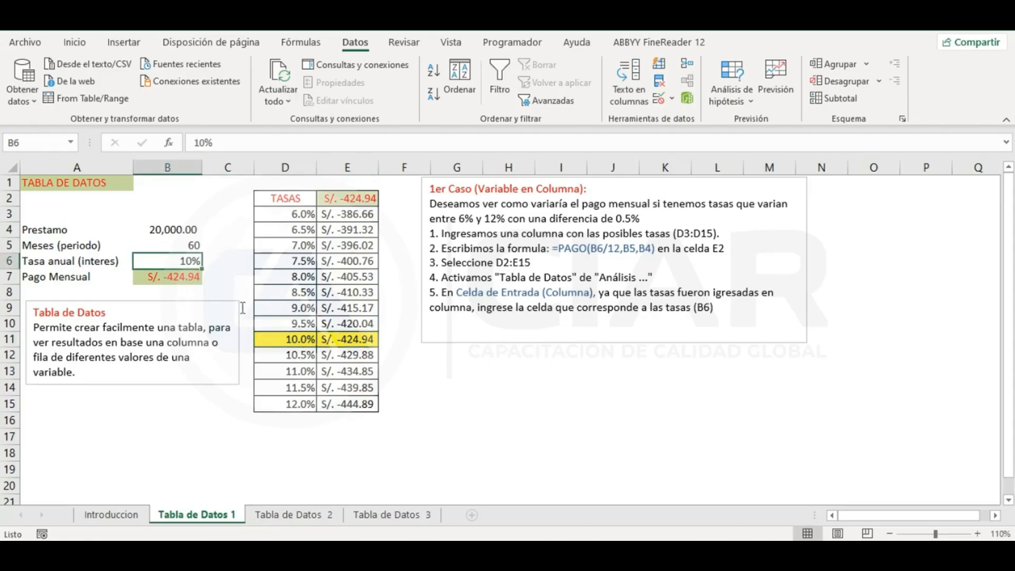
left_click(372, 203)
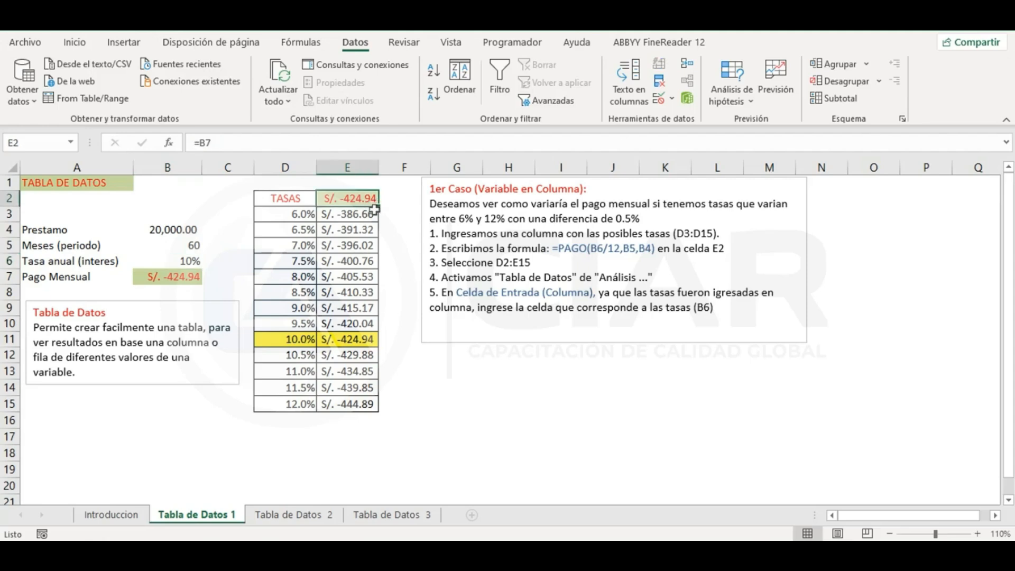
left_click(371, 341)
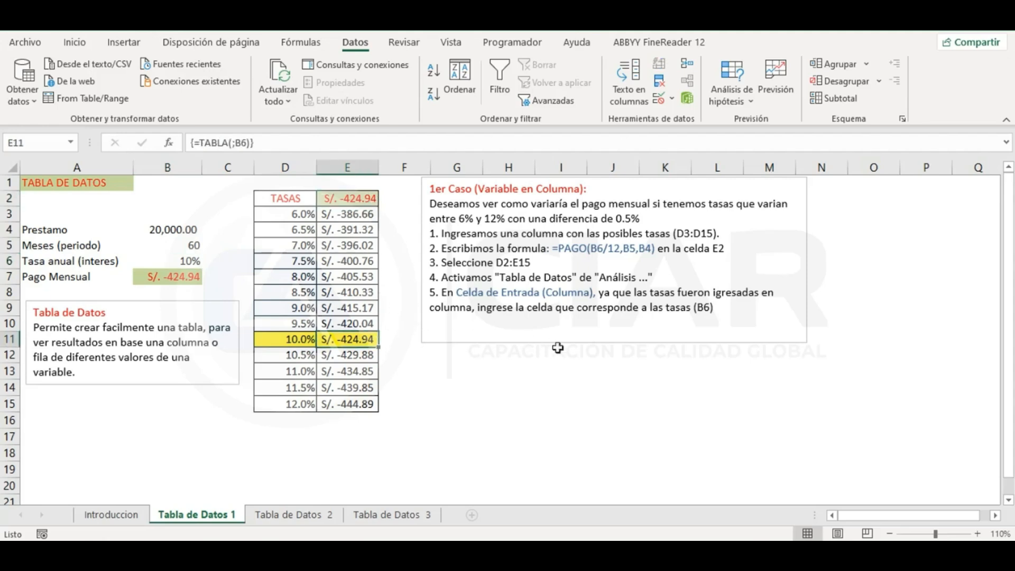
left_click(567, 394)
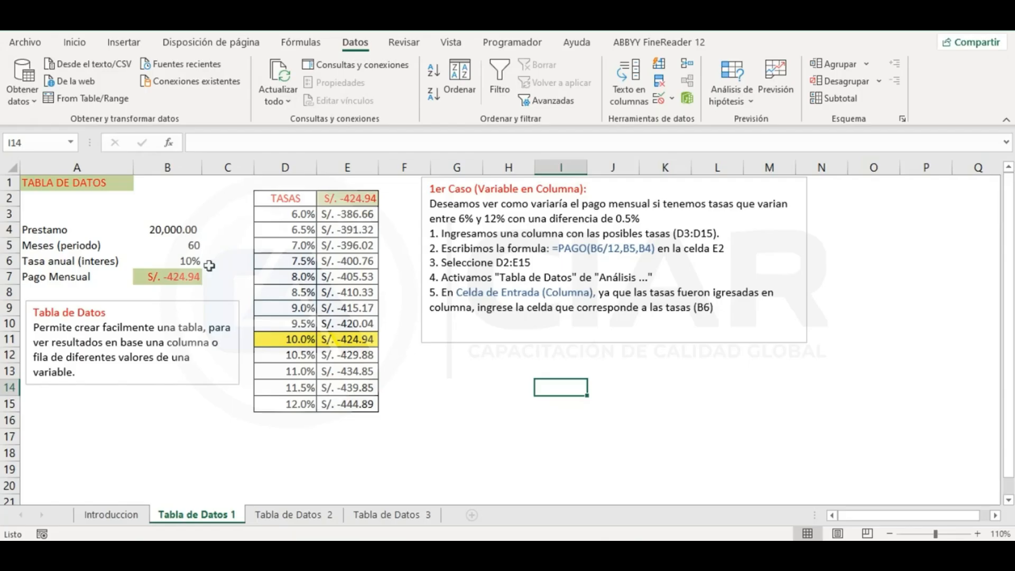
left_click_drag(290, 214, 288, 408)
left_click(485, 372)
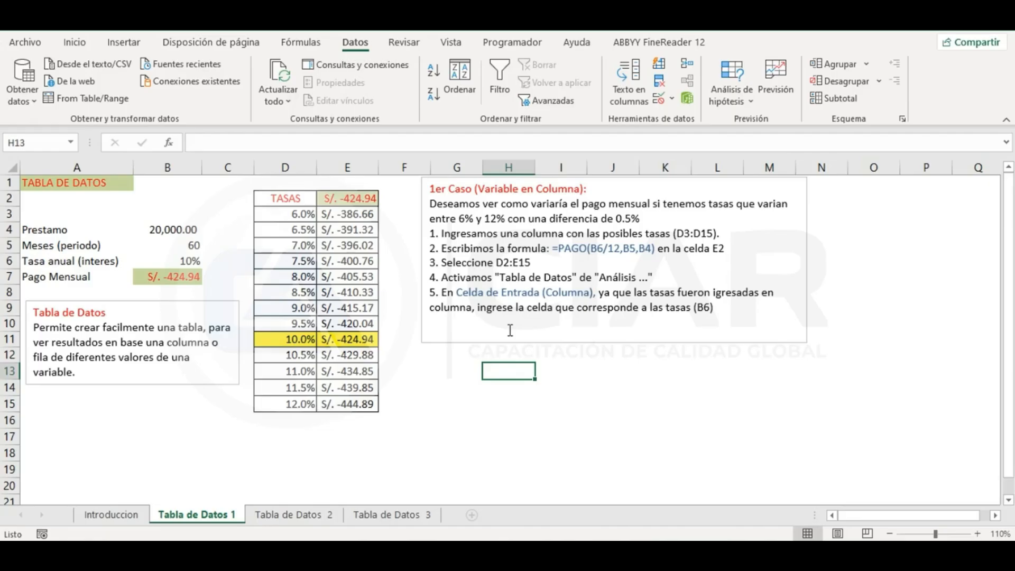
Open the "Tabla de Datos 2" sheet and hide its gridlines.
left_click(305, 515)
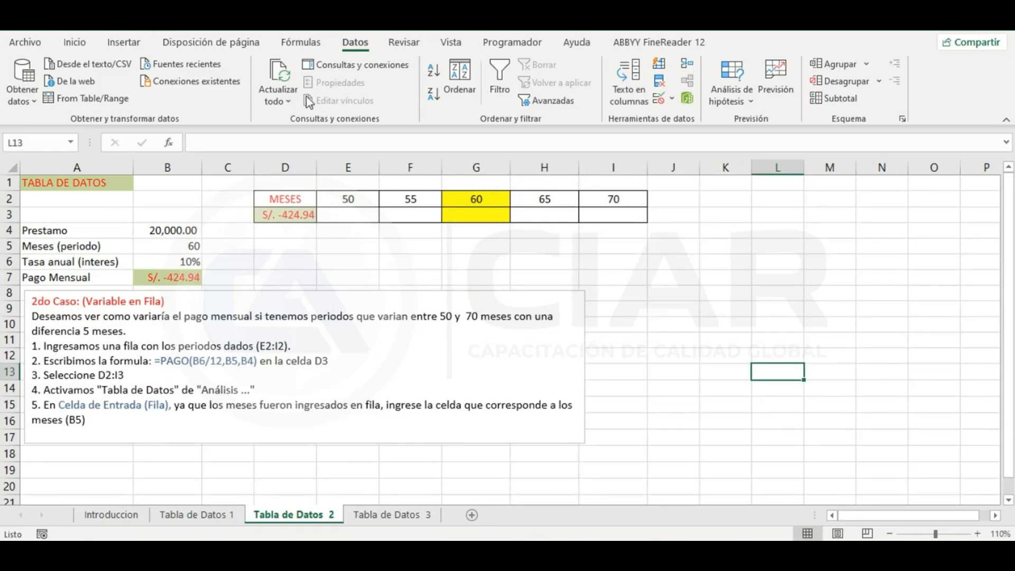
left_click(451, 43)
left_click(194, 95)
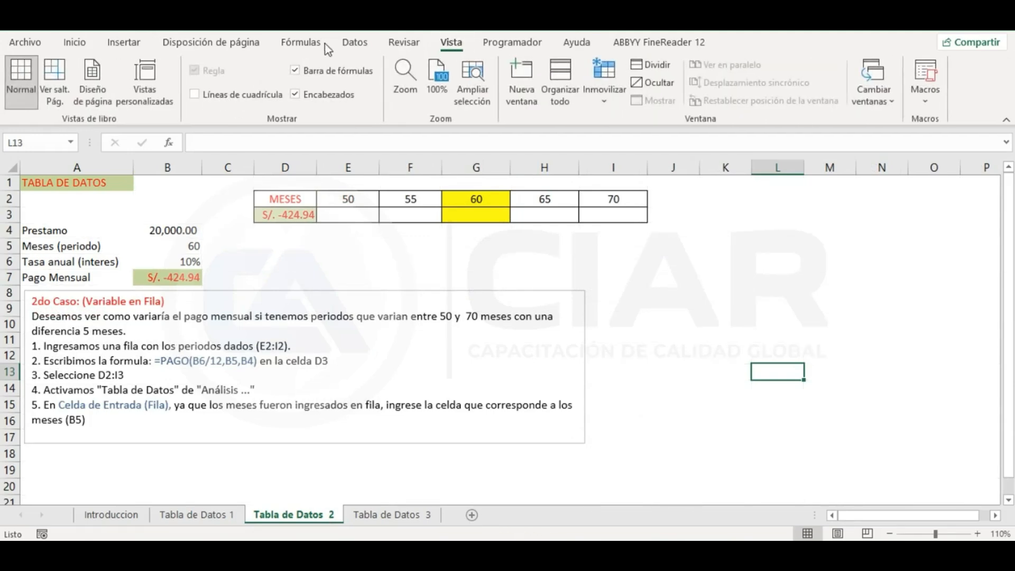
left_click(354, 43)
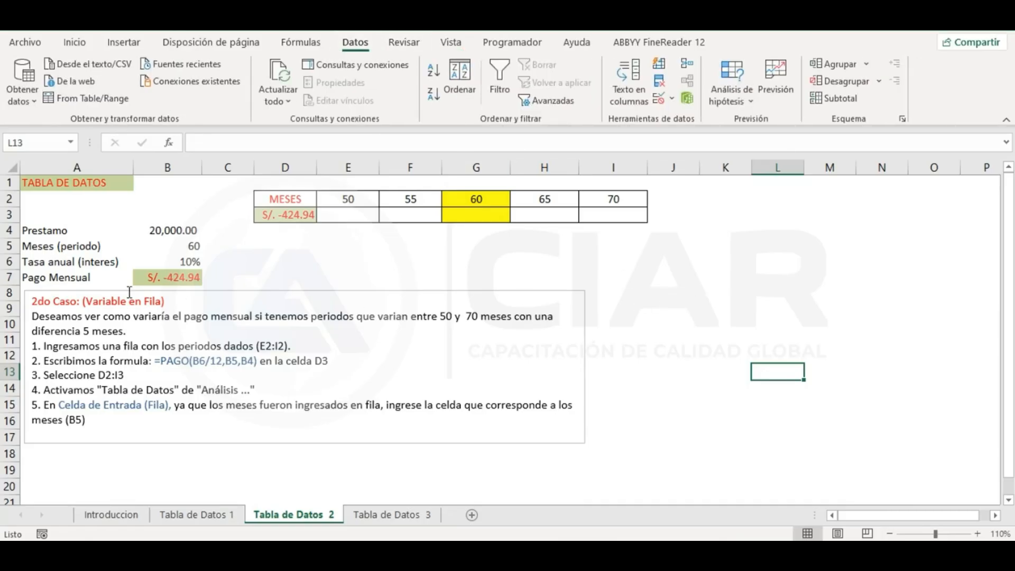
Examine the loan amount, months and annual rate in B4:B6, the reference in D3 and the 60-month column G2:G3.
left_click(190, 228)
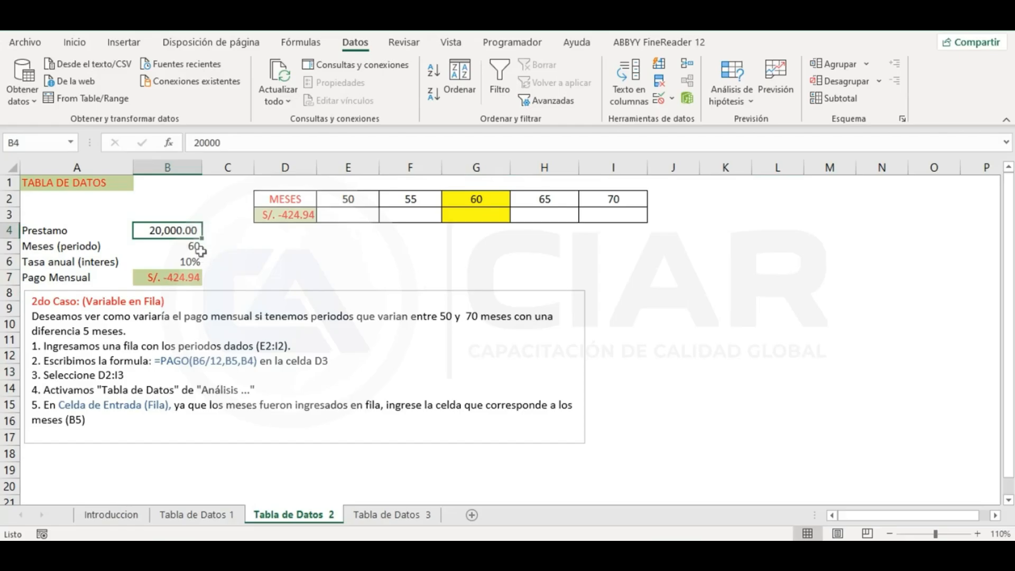
left_click(194, 246)
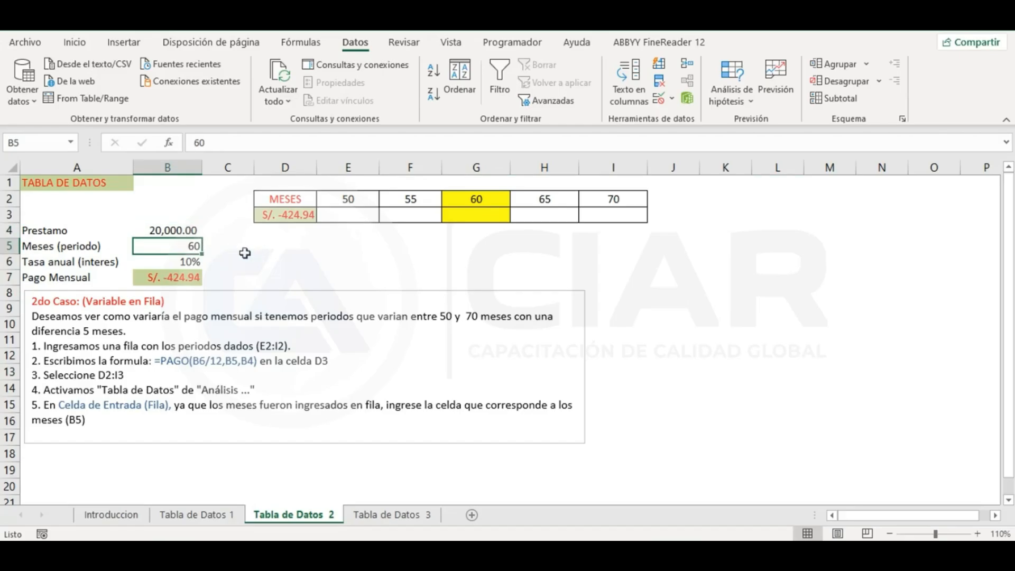
left_click(178, 262)
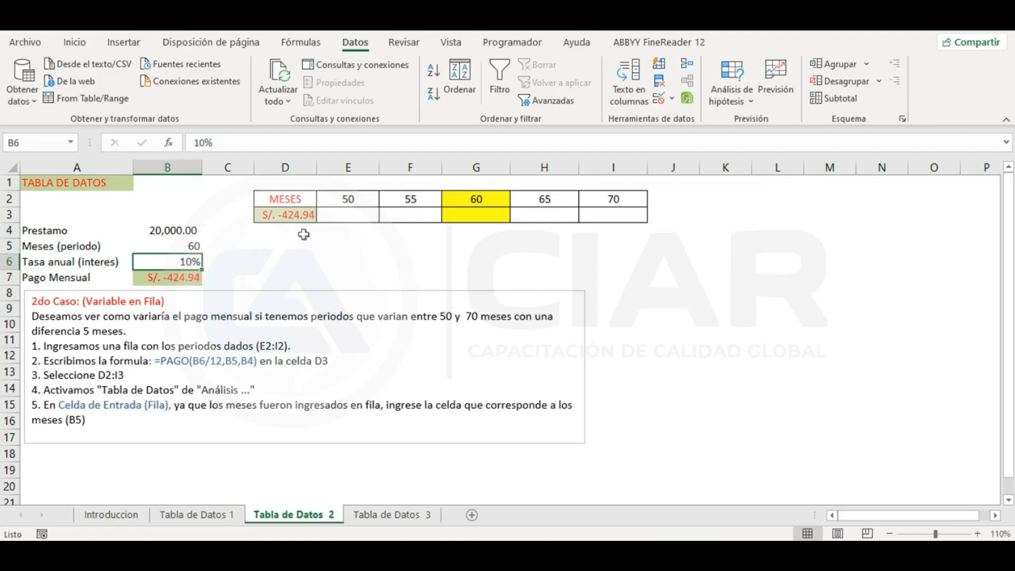
left_click(299, 213)
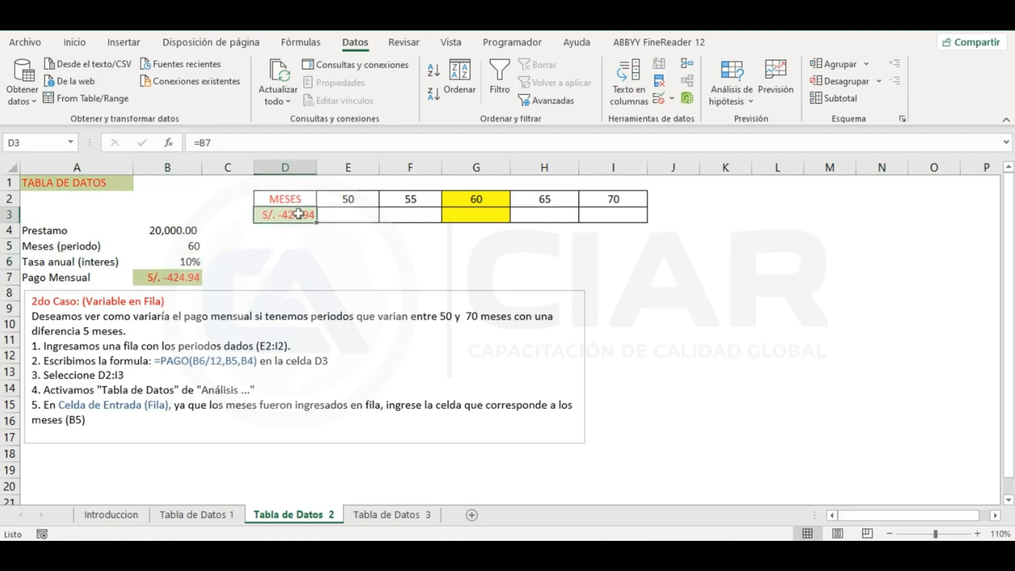
left_click_drag(476, 200, 478, 215)
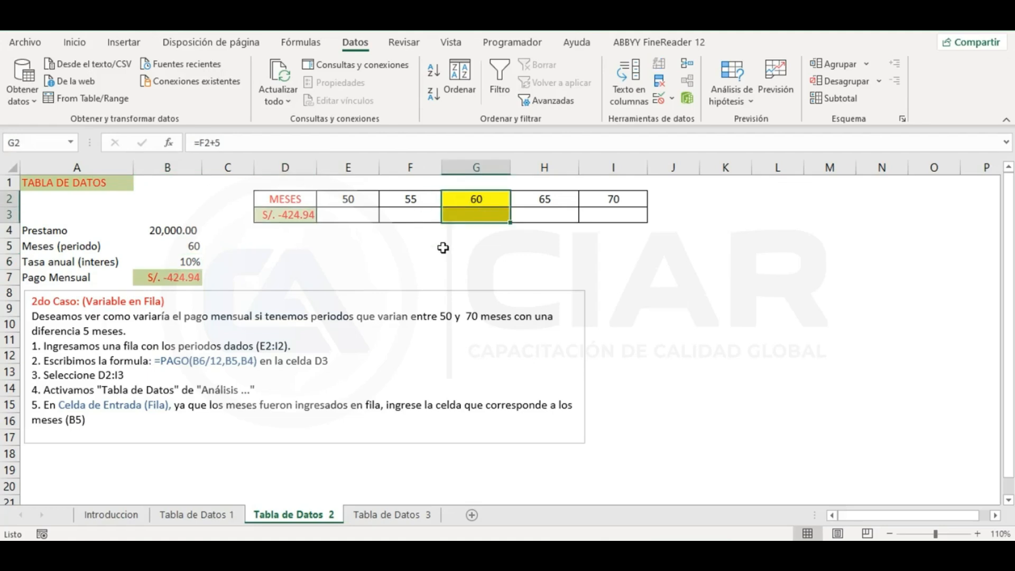
Examine the month periods in E2:I2 beside the reference in D3, and compare the 60-month column with the Pago Mensual formula in B7.
left_click(294, 215)
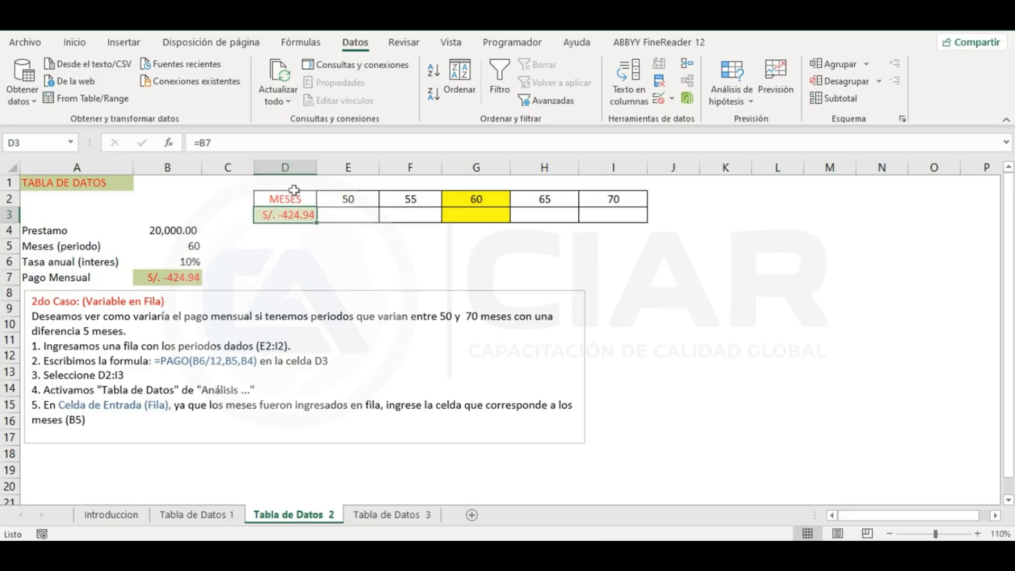
left_click(356, 198)
left_click(412, 198)
left_click(475, 199)
left_click(550, 200)
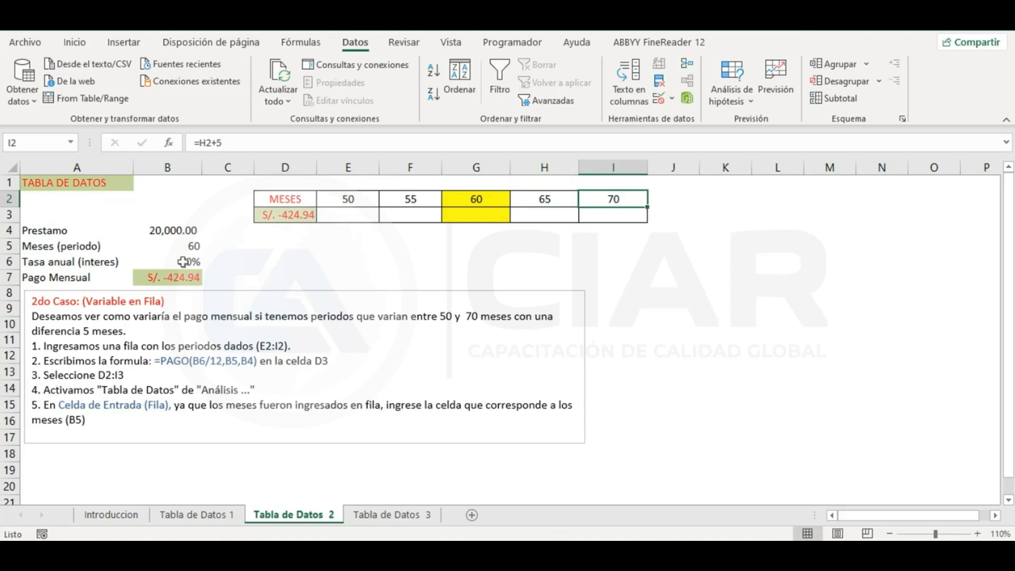
left_click_drag(473, 199, 477, 217)
left_click(195, 284)
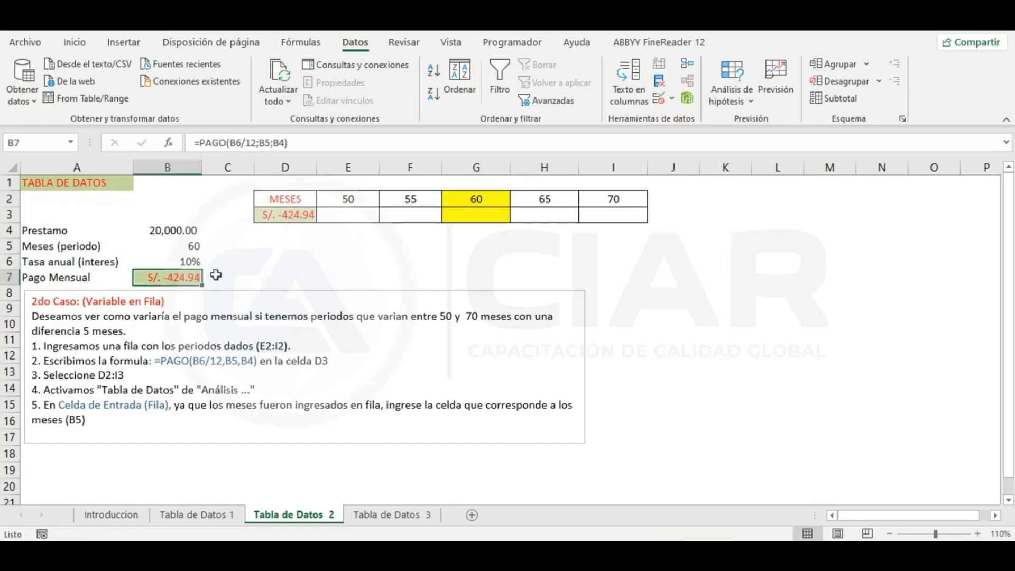
Create a one-variable data table over D2:I3 using the months in B5 as the row input cell.
left_click(461, 215)
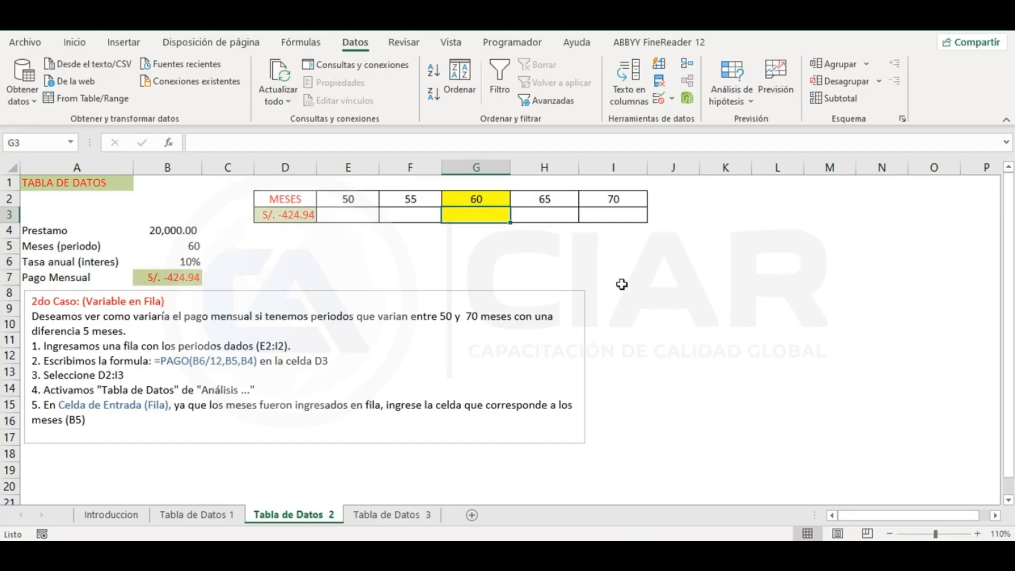
left_click_drag(279, 199, 616, 214)
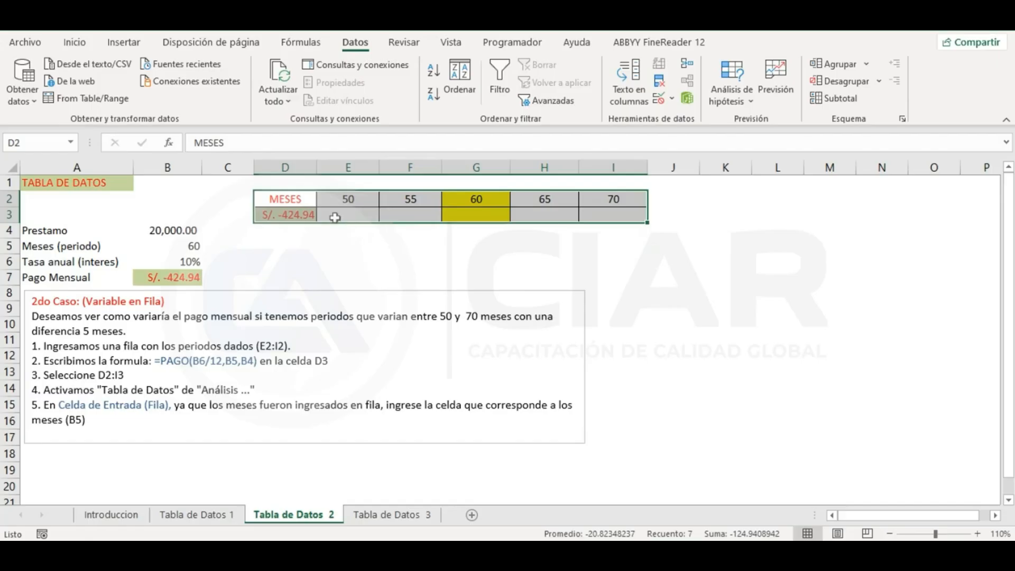
left_click(749, 105)
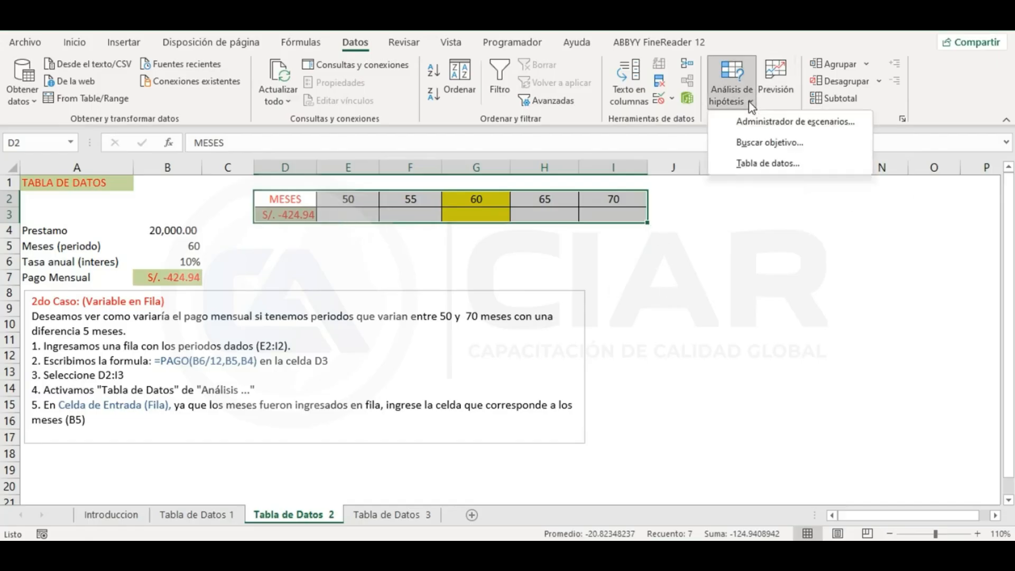
left_click(761, 165)
left_click_drag(491, 234, 675, 259)
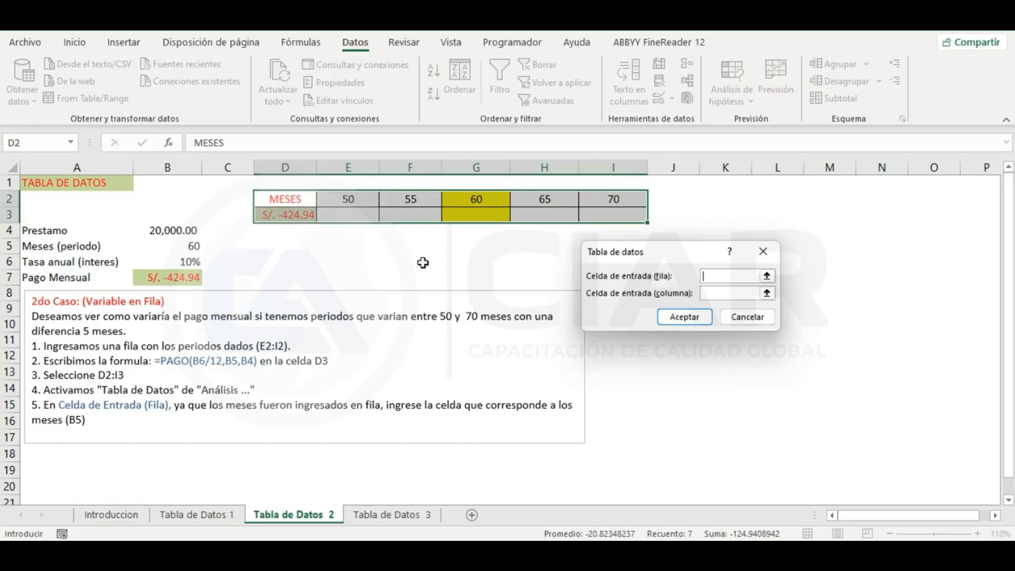
left_click(183, 249)
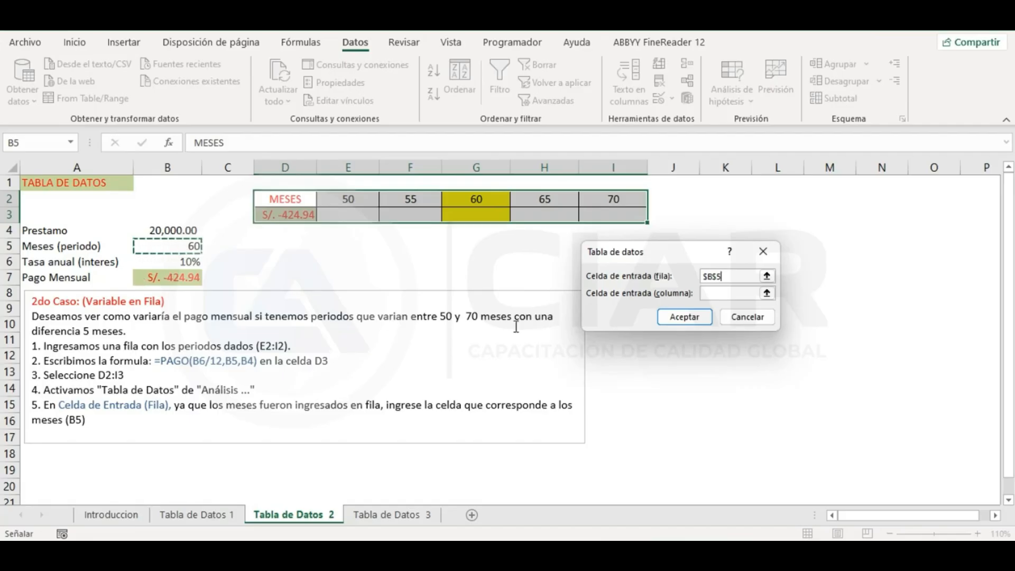
left_click(701, 320)
left_click(708, 322)
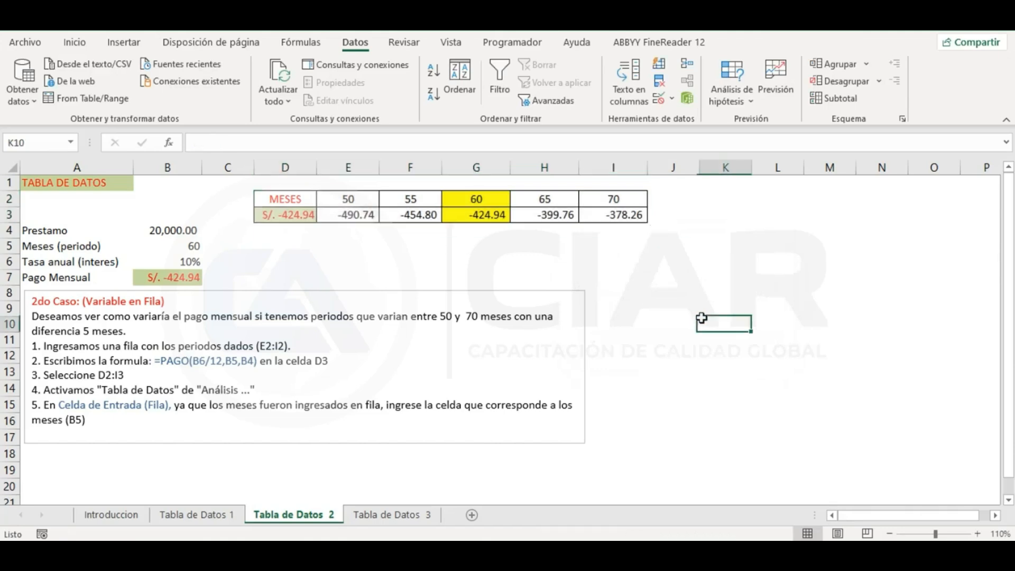
Compare the 60-month payment in G3 with D3 and B7, and the months in G2 with B5.
left_click(487, 217)
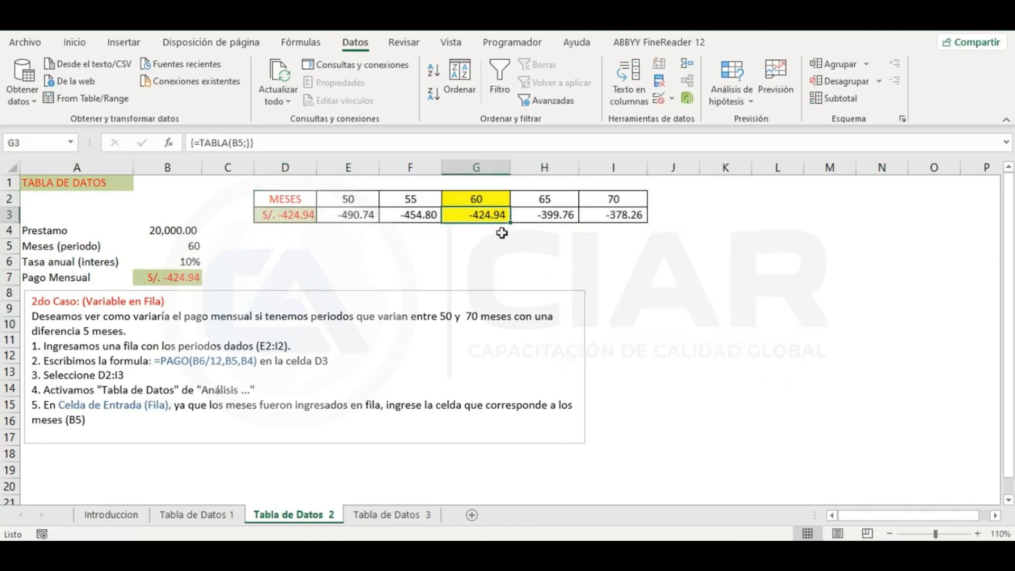
left_click(299, 215)
left_click(175, 278)
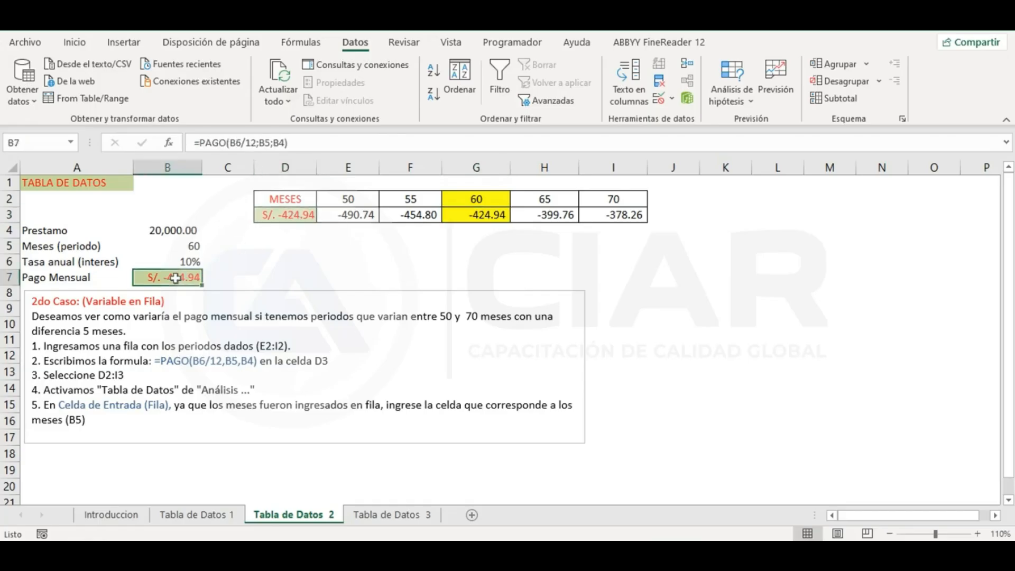
left_click(180, 246)
left_click(478, 198)
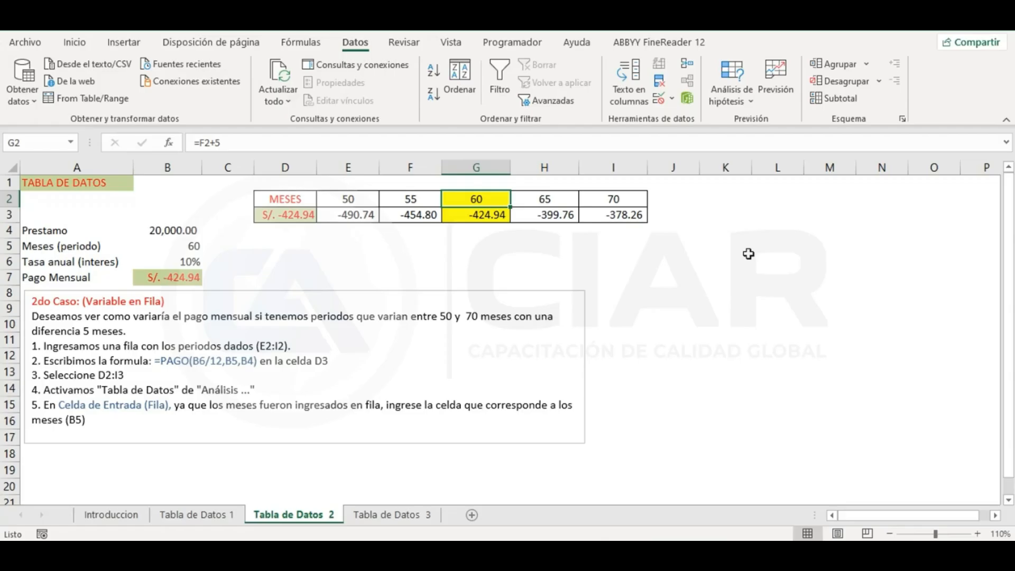
Open the "Tabla de Datos 3" sheet.
left_click(406, 521)
left_click(702, 389)
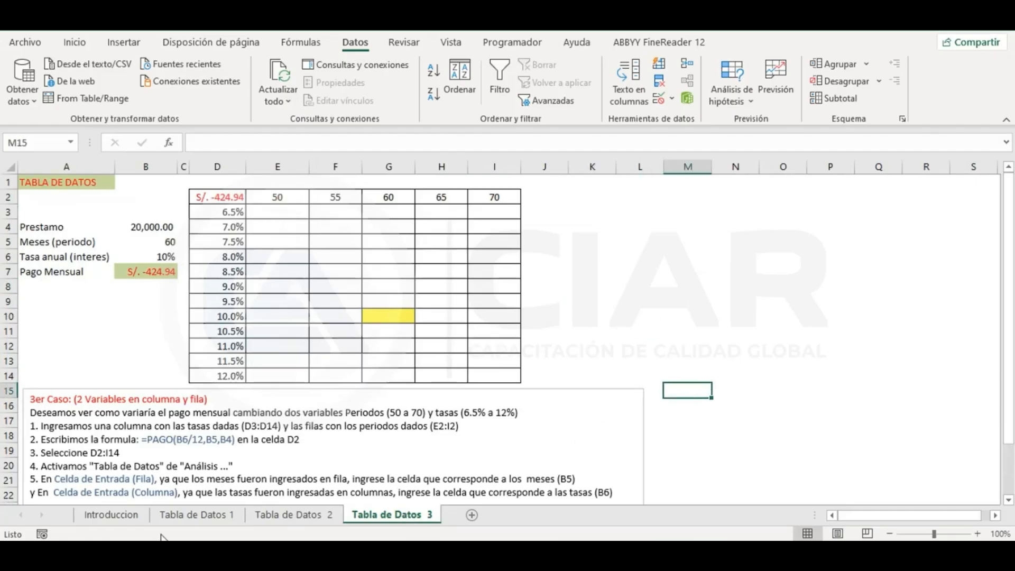
left_click(325, 521)
left_click(365, 521)
left_click(658, 319)
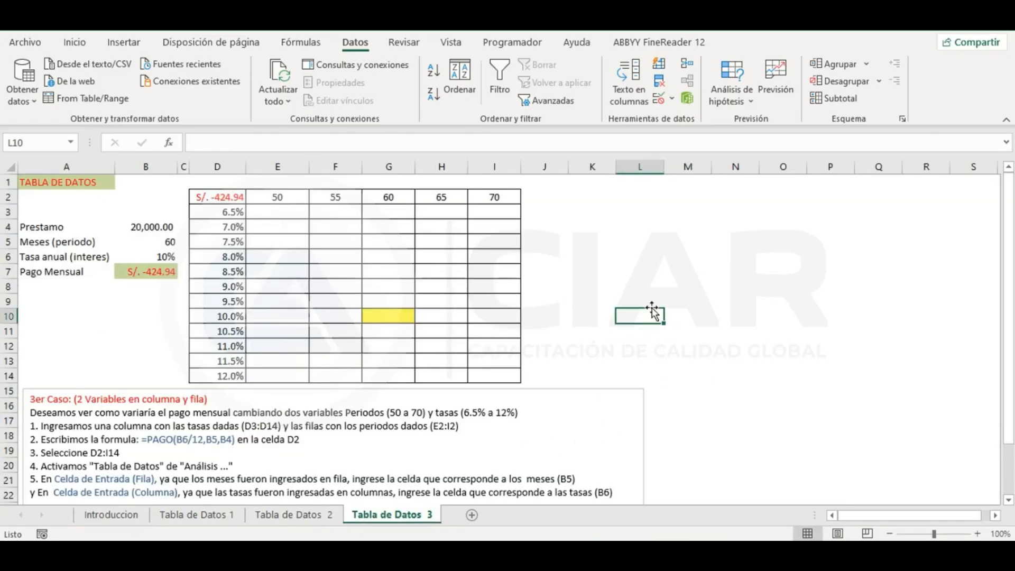
left_click_drag(232, 200, 512, 197)
left_click_drag(209, 211, 241, 346)
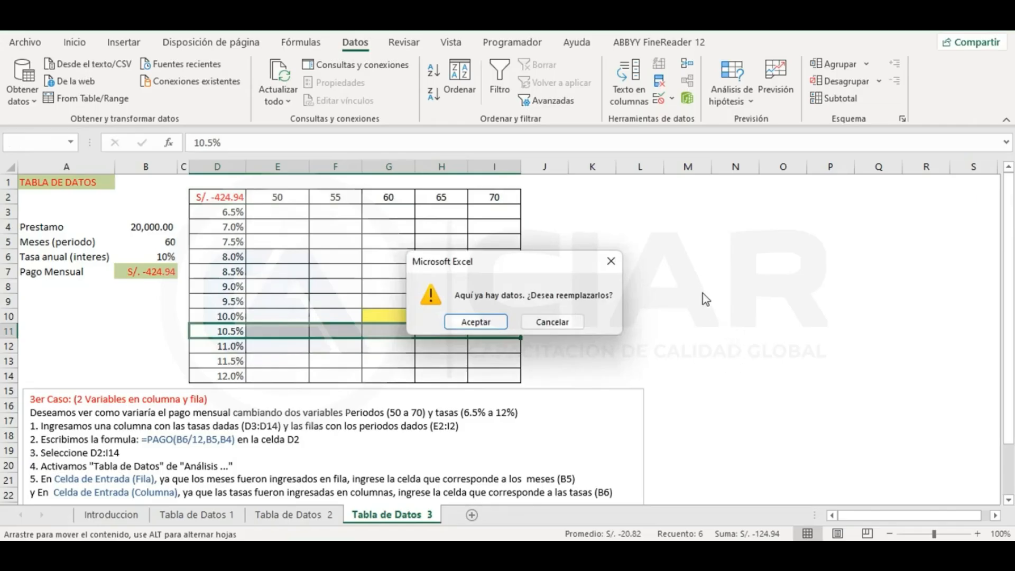
left_click(578, 323)
left_click(671, 311)
left_click(442, 267)
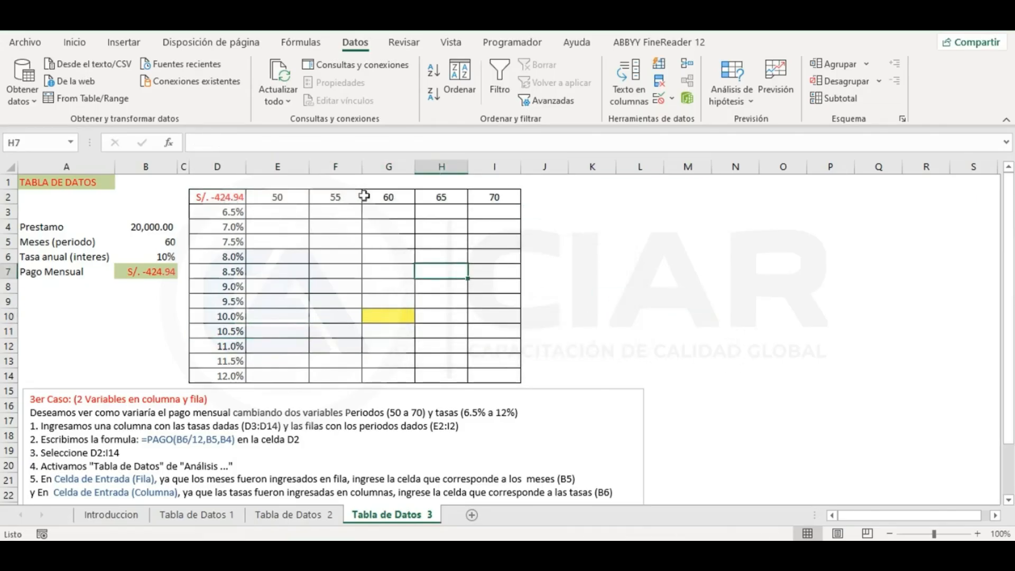
Examine the 60-month heading in G2 and the highlighted cell G10, and read the third case's instructions.
left_click(380, 196)
left_click(380, 314)
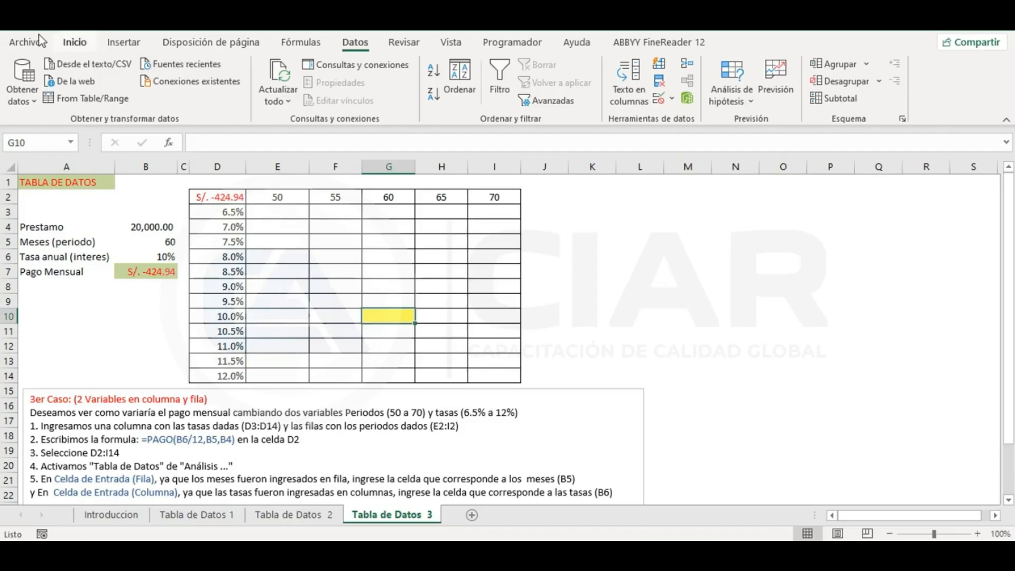
scroll(765, 367, "down", 1)
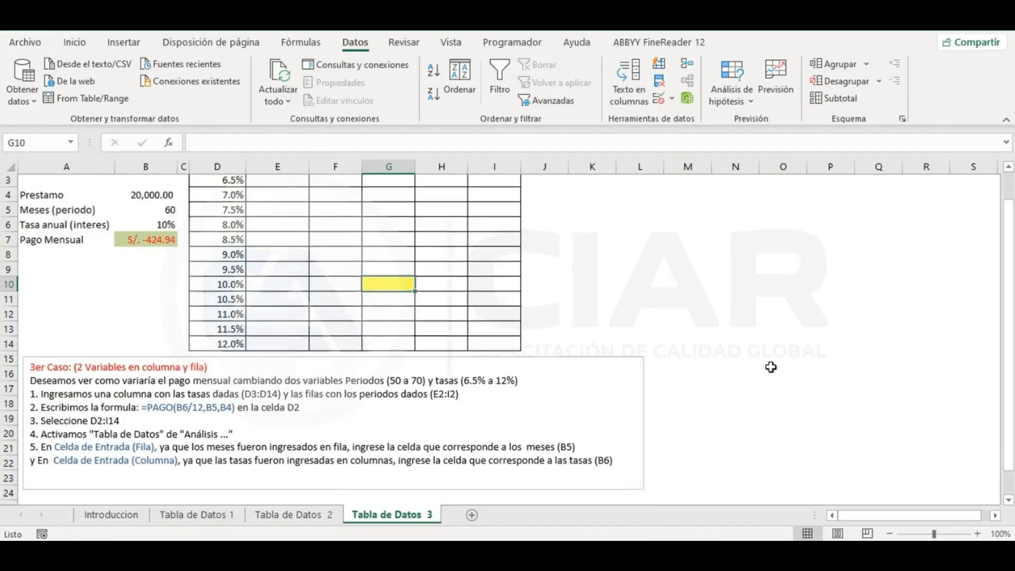
scroll(765, 367, "up", 1)
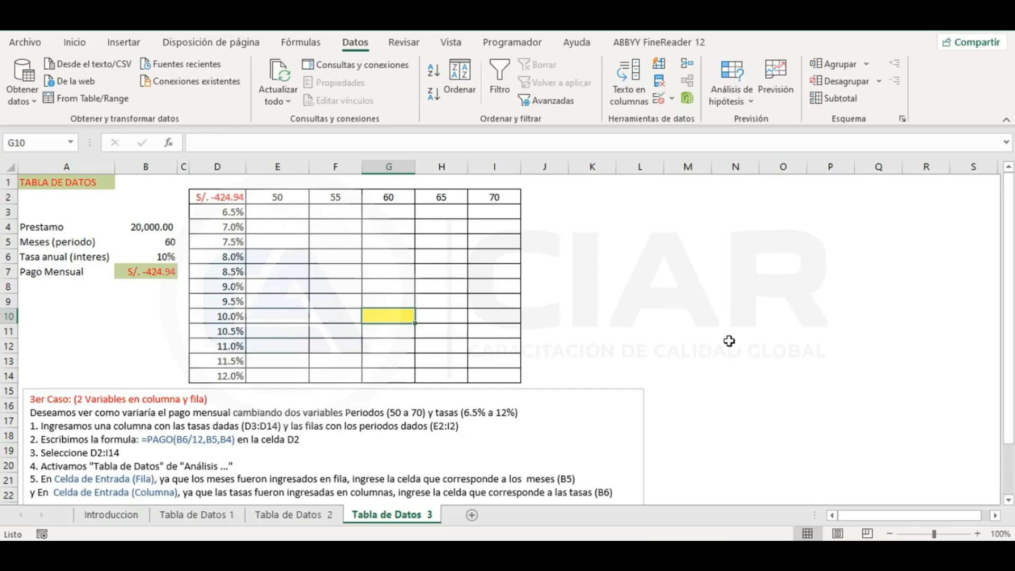
Review the month periods in E2:I2, the rates in D3:D14 and the Pago Mensual formula in B7.
left_click_drag(270, 198, 507, 200)
left_click(335, 212)
left_click_drag(220, 217, 234, 376)
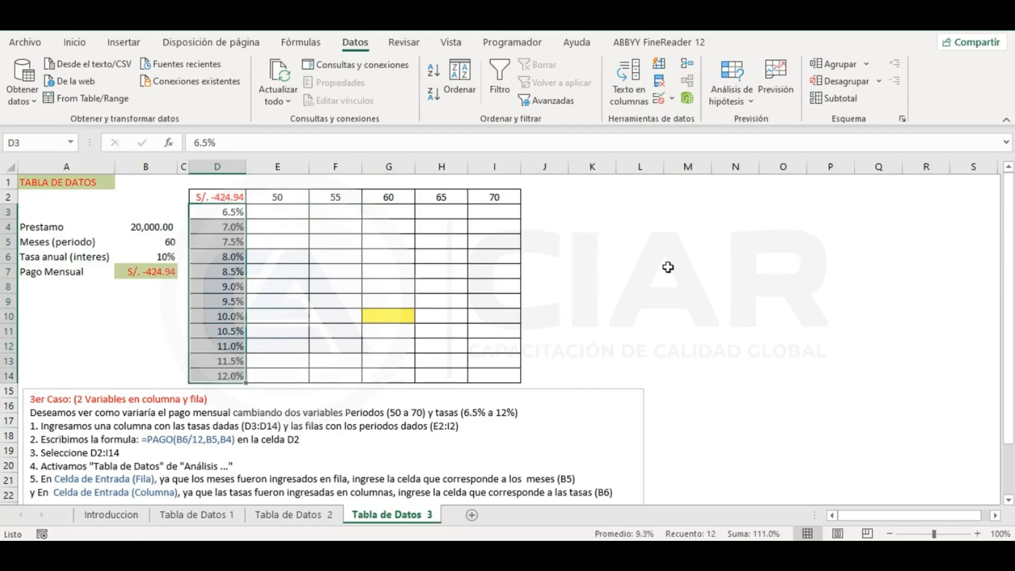
left_click(621, 315)
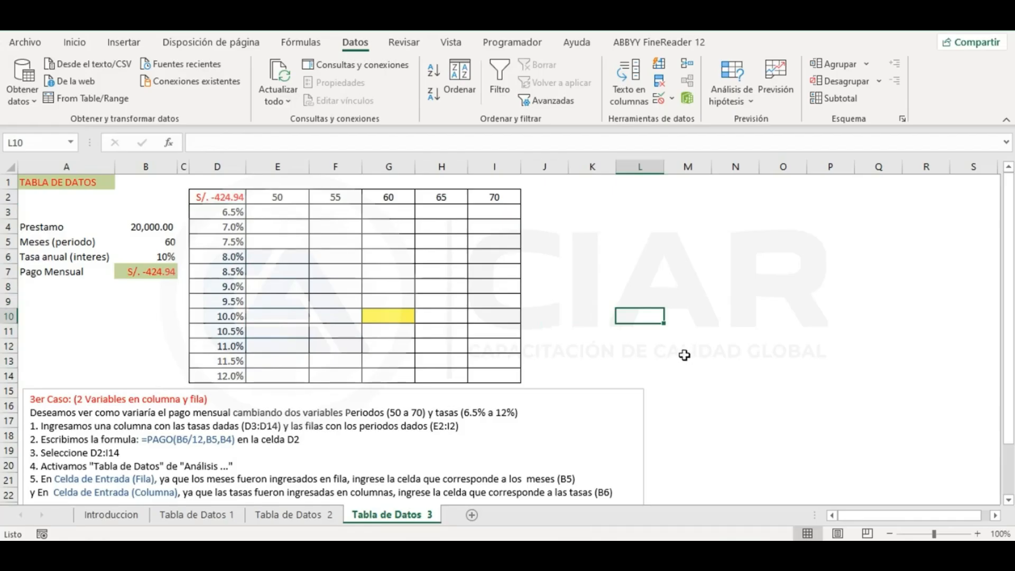
left_click(165, 276)
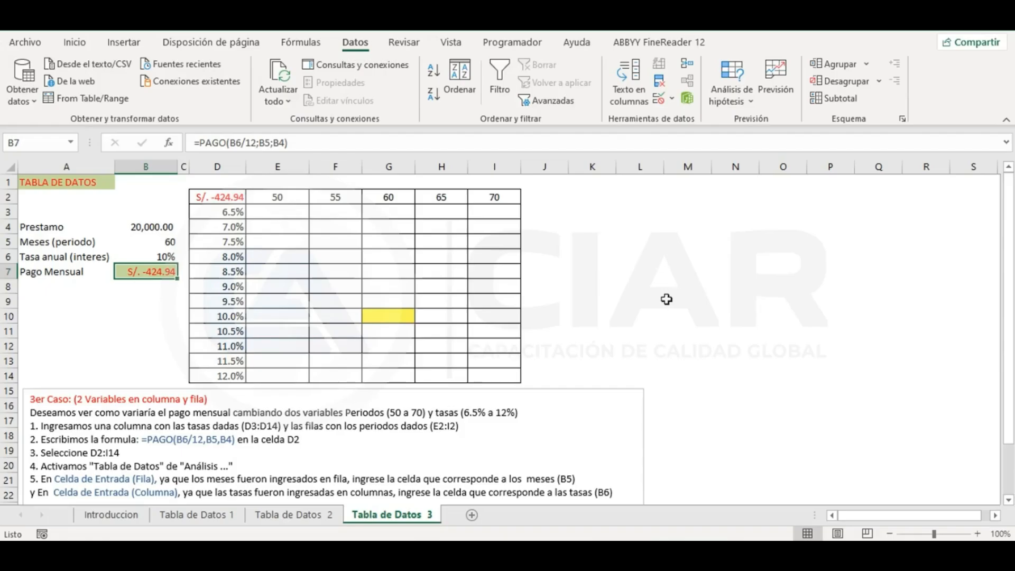
left_click(670, 290)
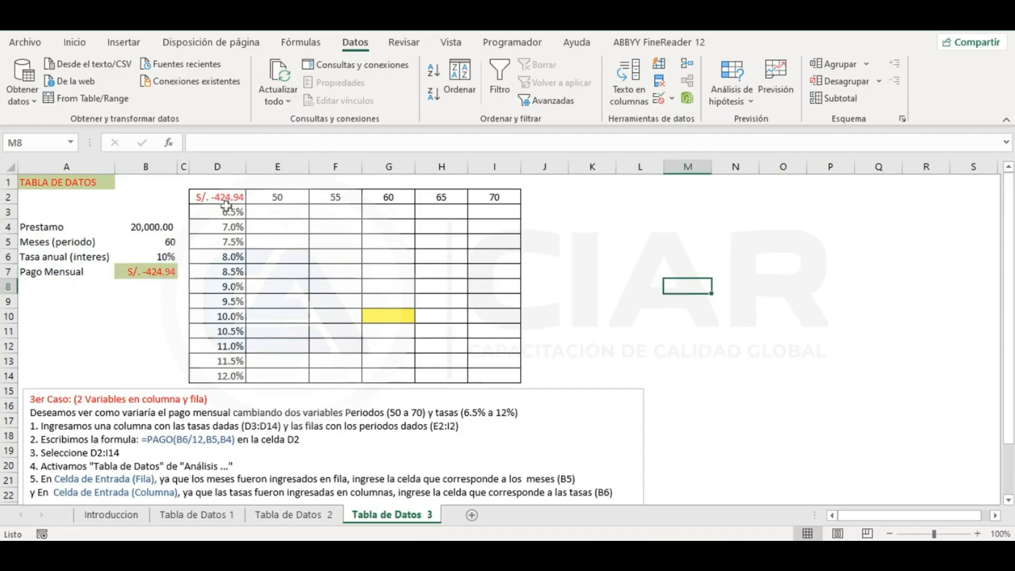
Create a two-variable data table over D2:I14 with B5 as the row input cell and B6 as the column input cell.
left_click_drag(225, 199, 500, 375)
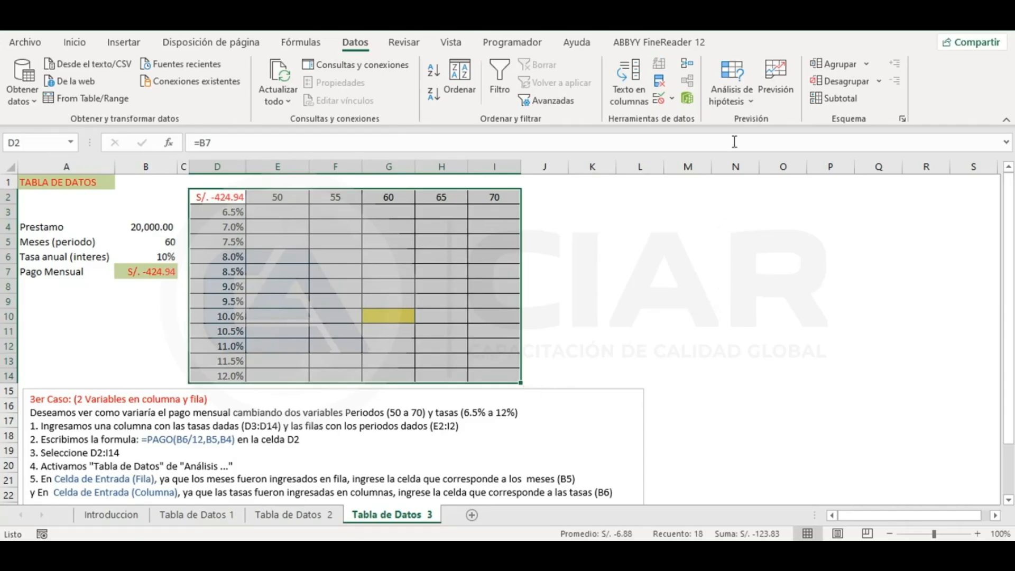
left_click(748, 102)
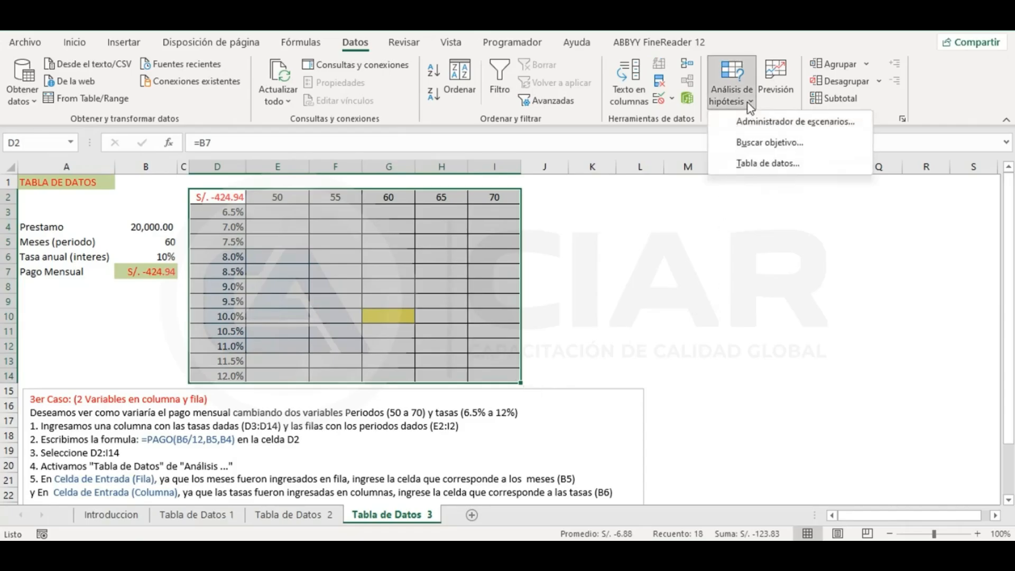
left_click(768, 164)
left_click_drag(679, 256, 649, 204)
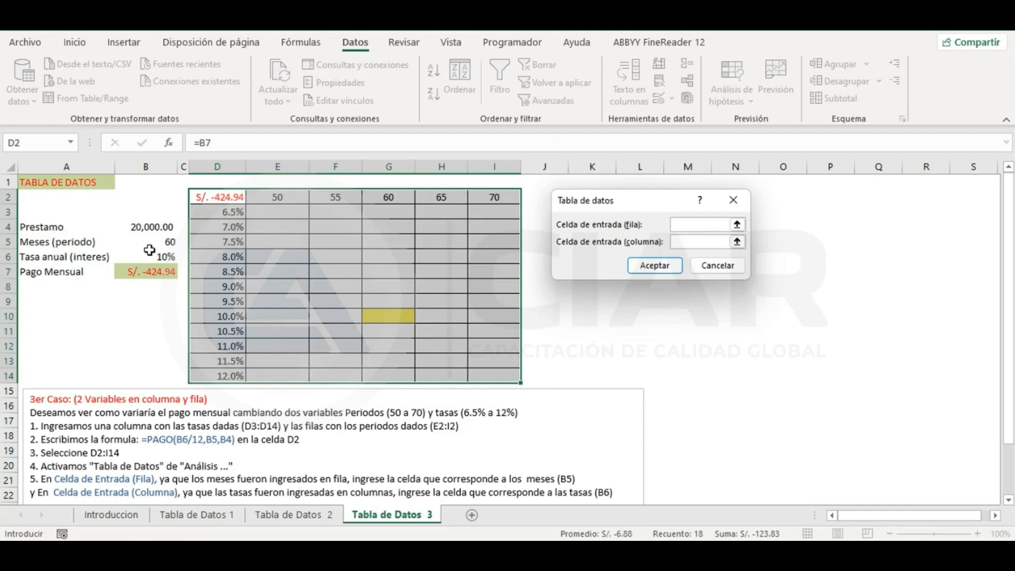
left_click(172, 245)
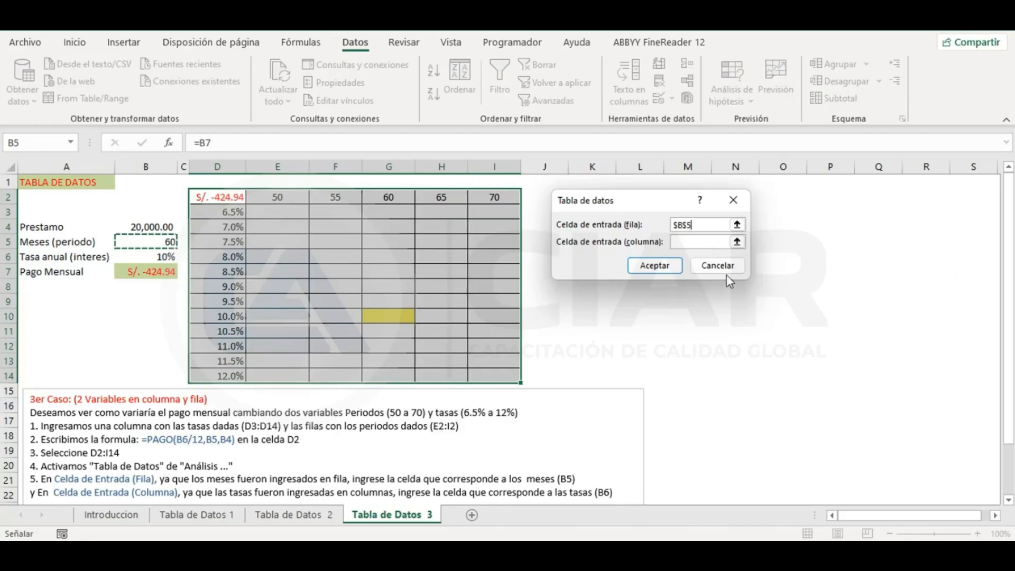
left_click(717, 243)
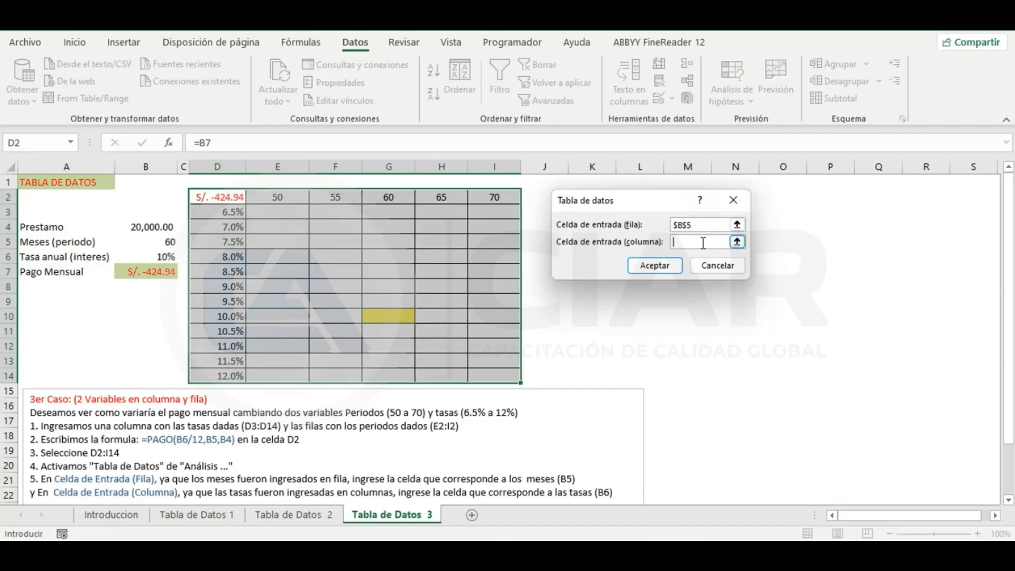
left_click(164, 257)
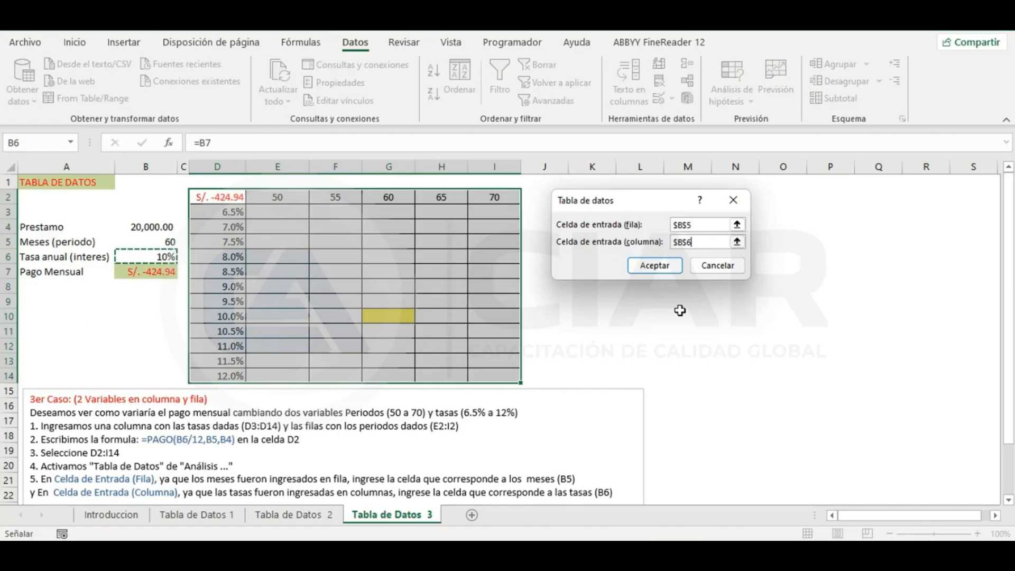
left_click(671, 265)
left_click(673, 271)
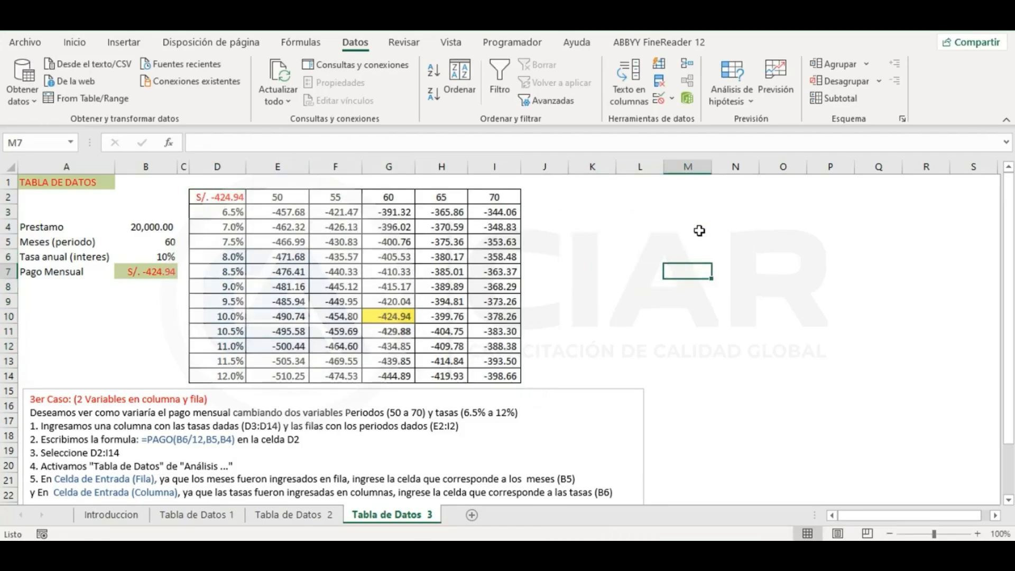
Fill the payment reference cell D2 with yellow.
left_click(233, 197)
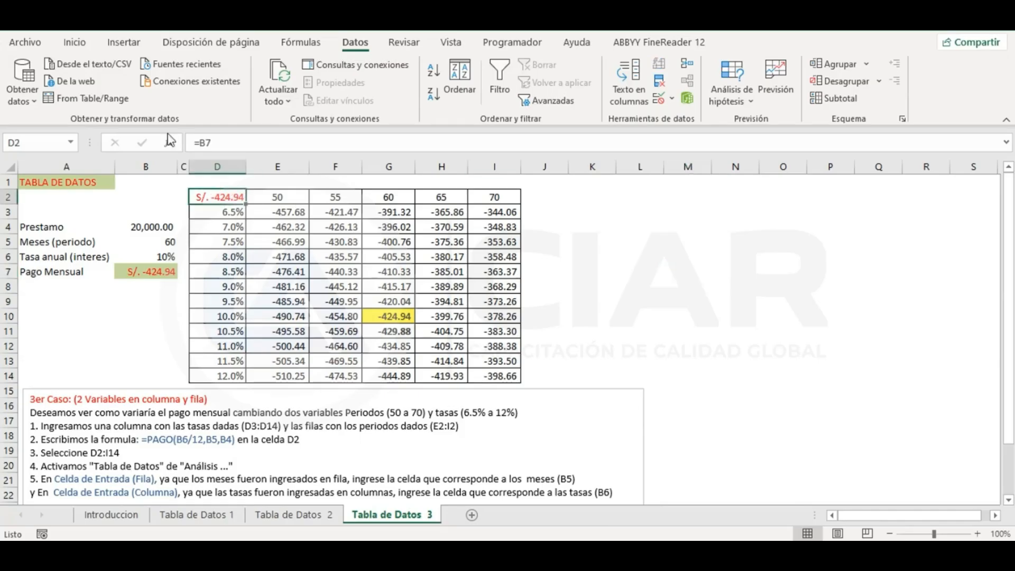
left_click(74, 41)
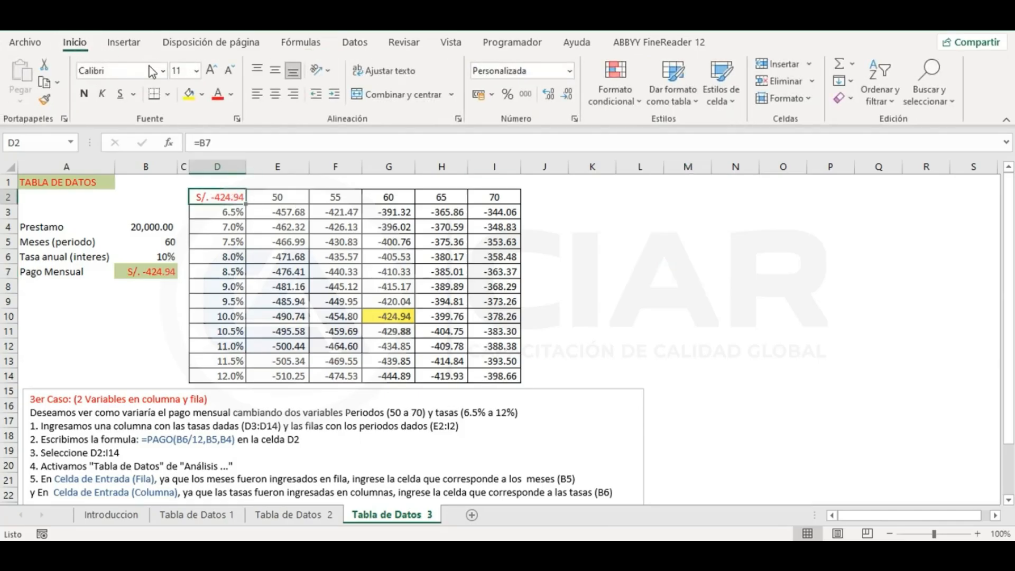
left_click(188, 98)
left_click(601, 238)
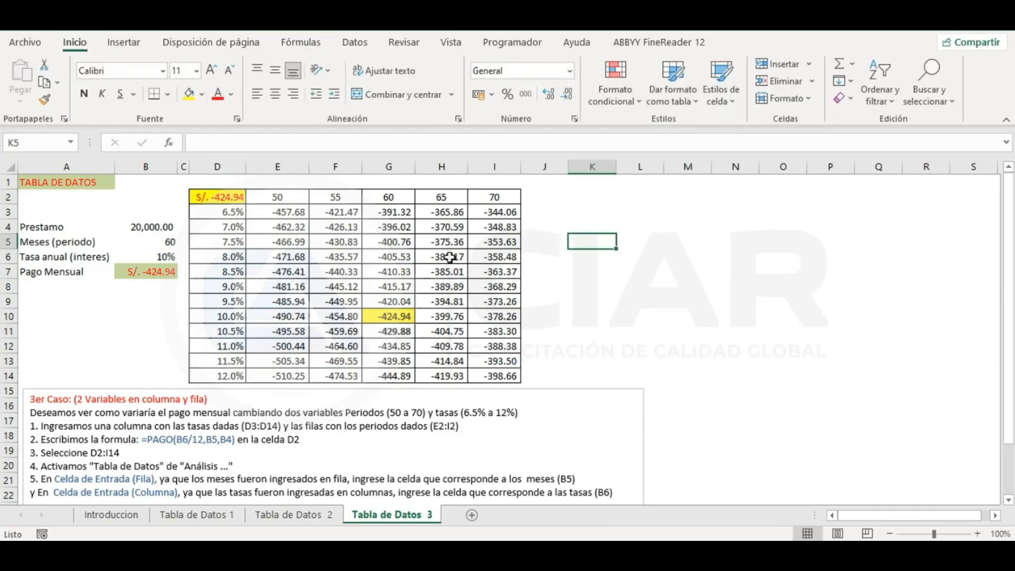
Compare the payments in B7, D2 and G10, then check the months in B5 and the 10% rate in D10 against B6.
left_click(157, 271)
left_click(217, 196)
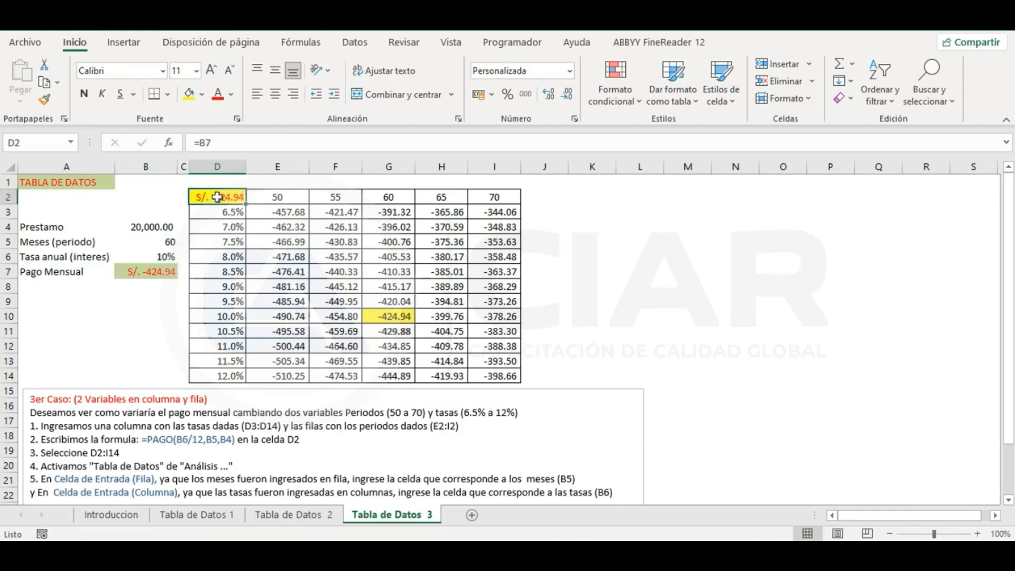
left_click(394, 317)
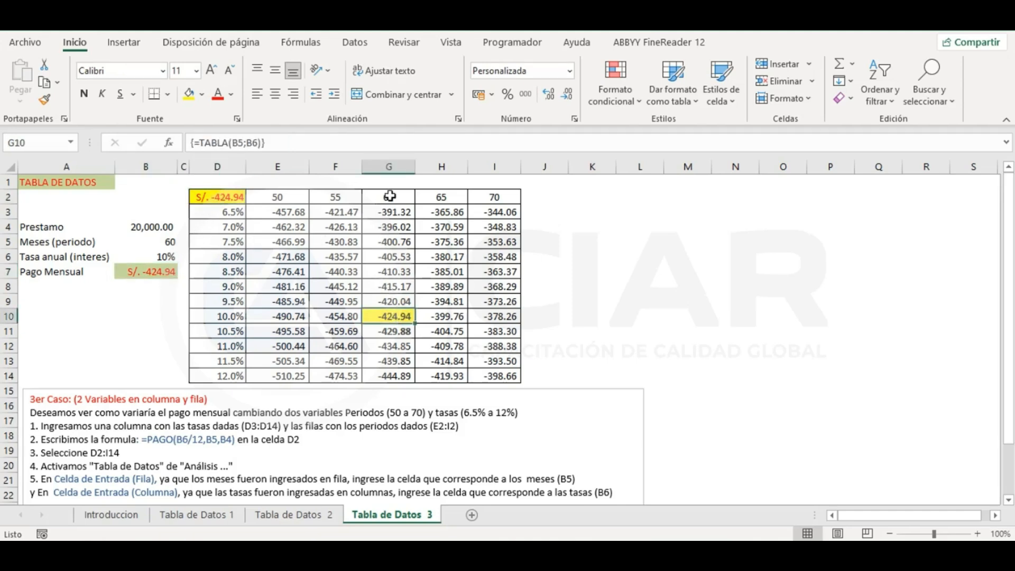
left_click(148, 245)
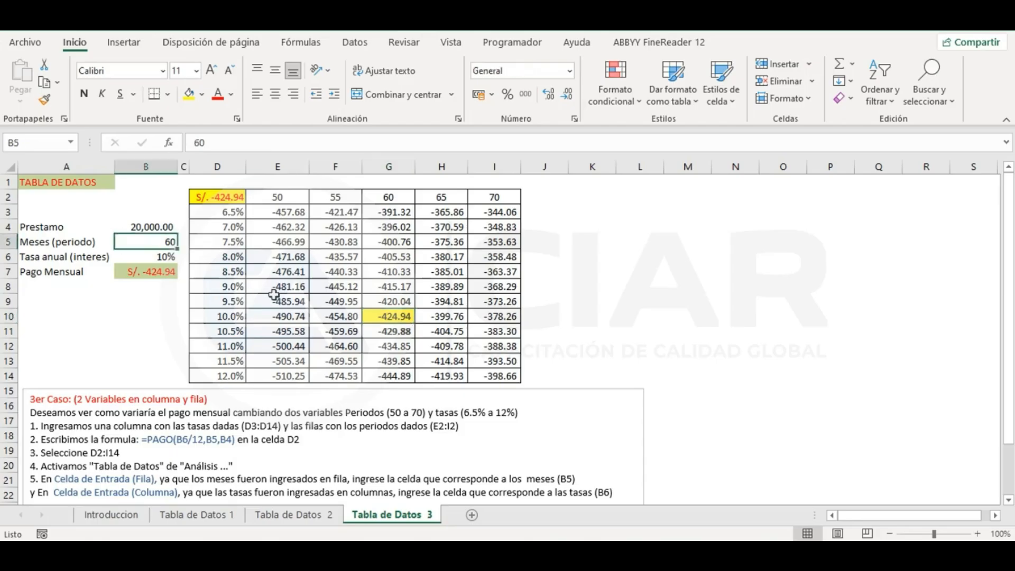
left_click(237, 316)
left_click(166, 259)
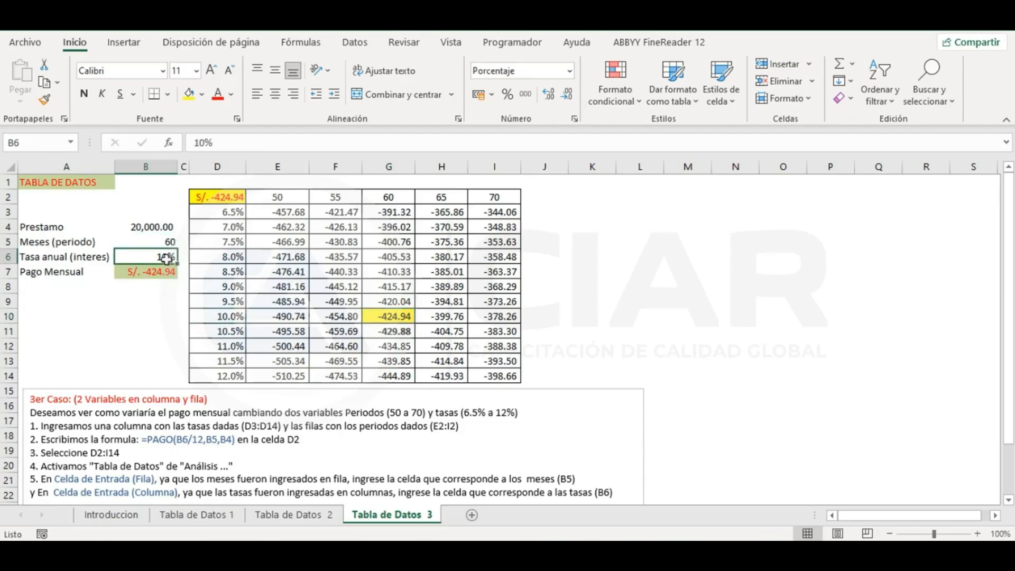